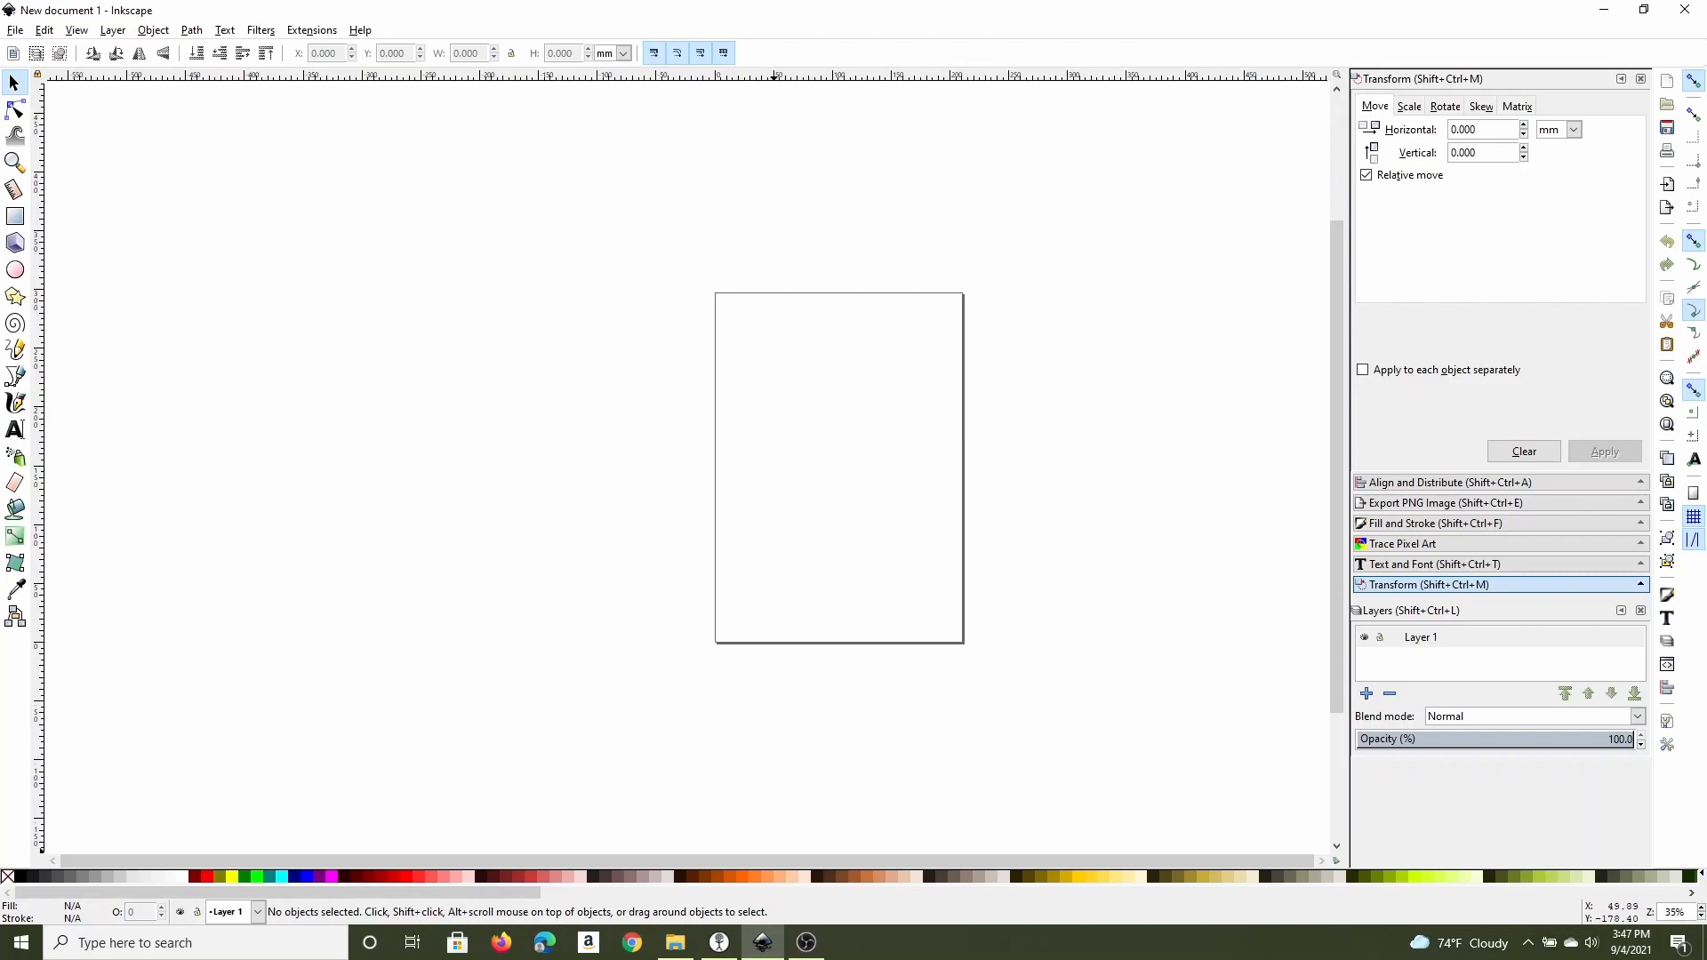
Switch to K40 Whisperer to view its laser control window, and return to Inkscape.
click(720, 942)
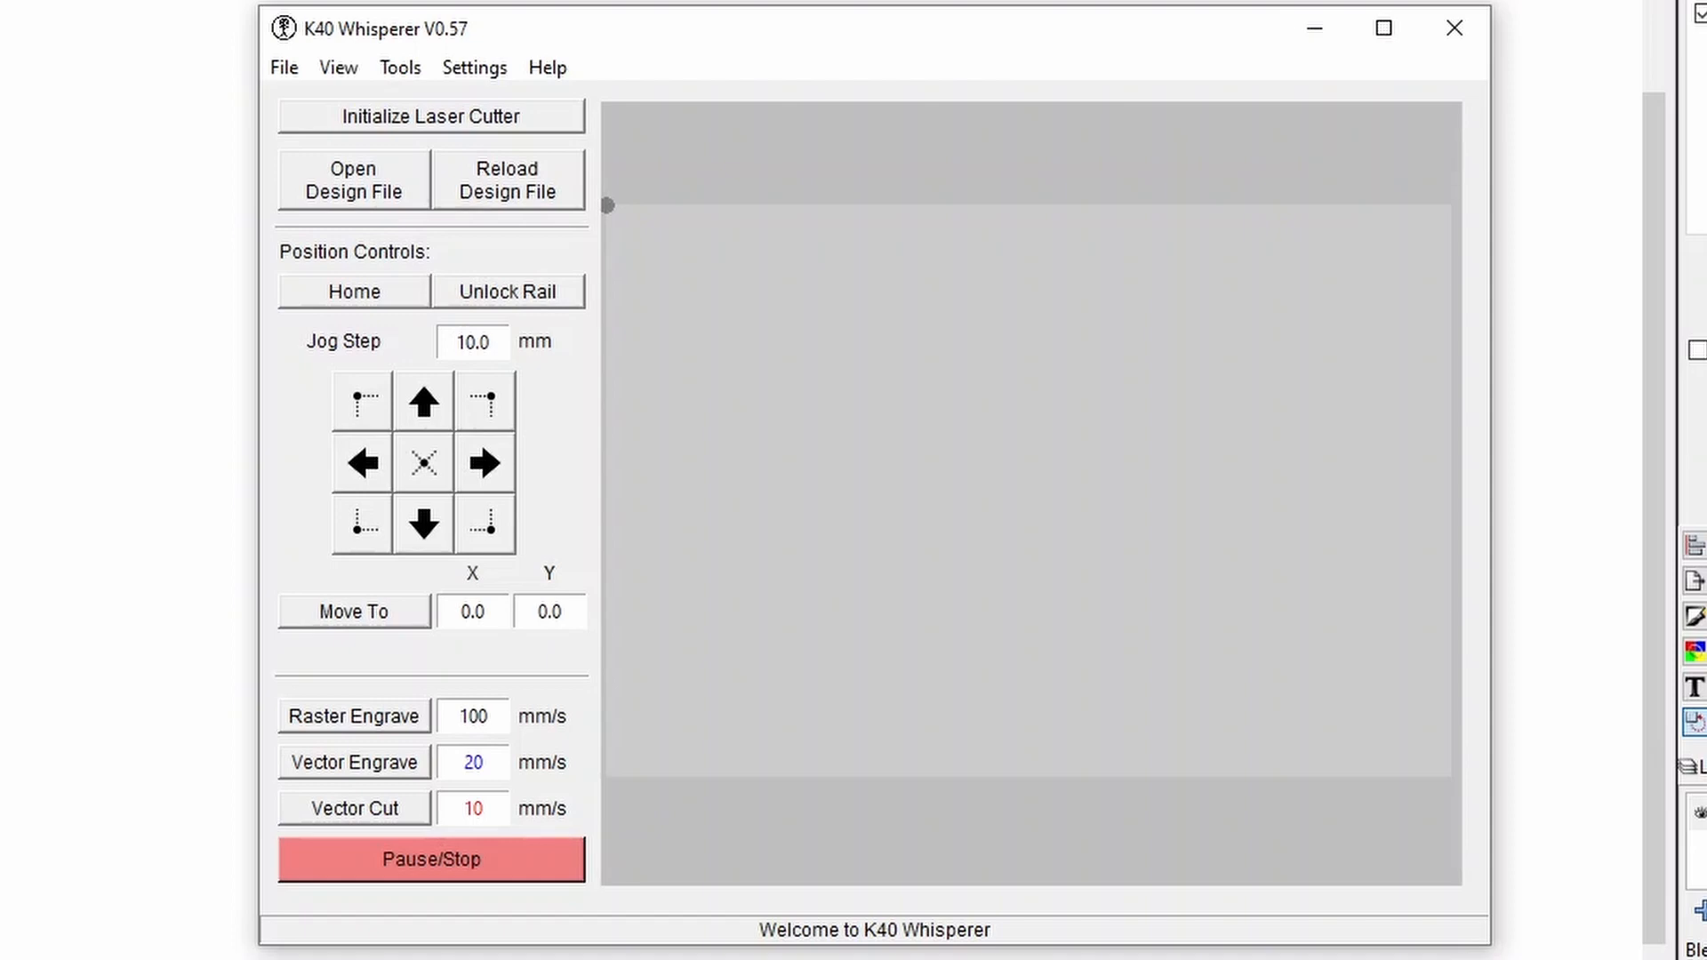
click(1314, 28)
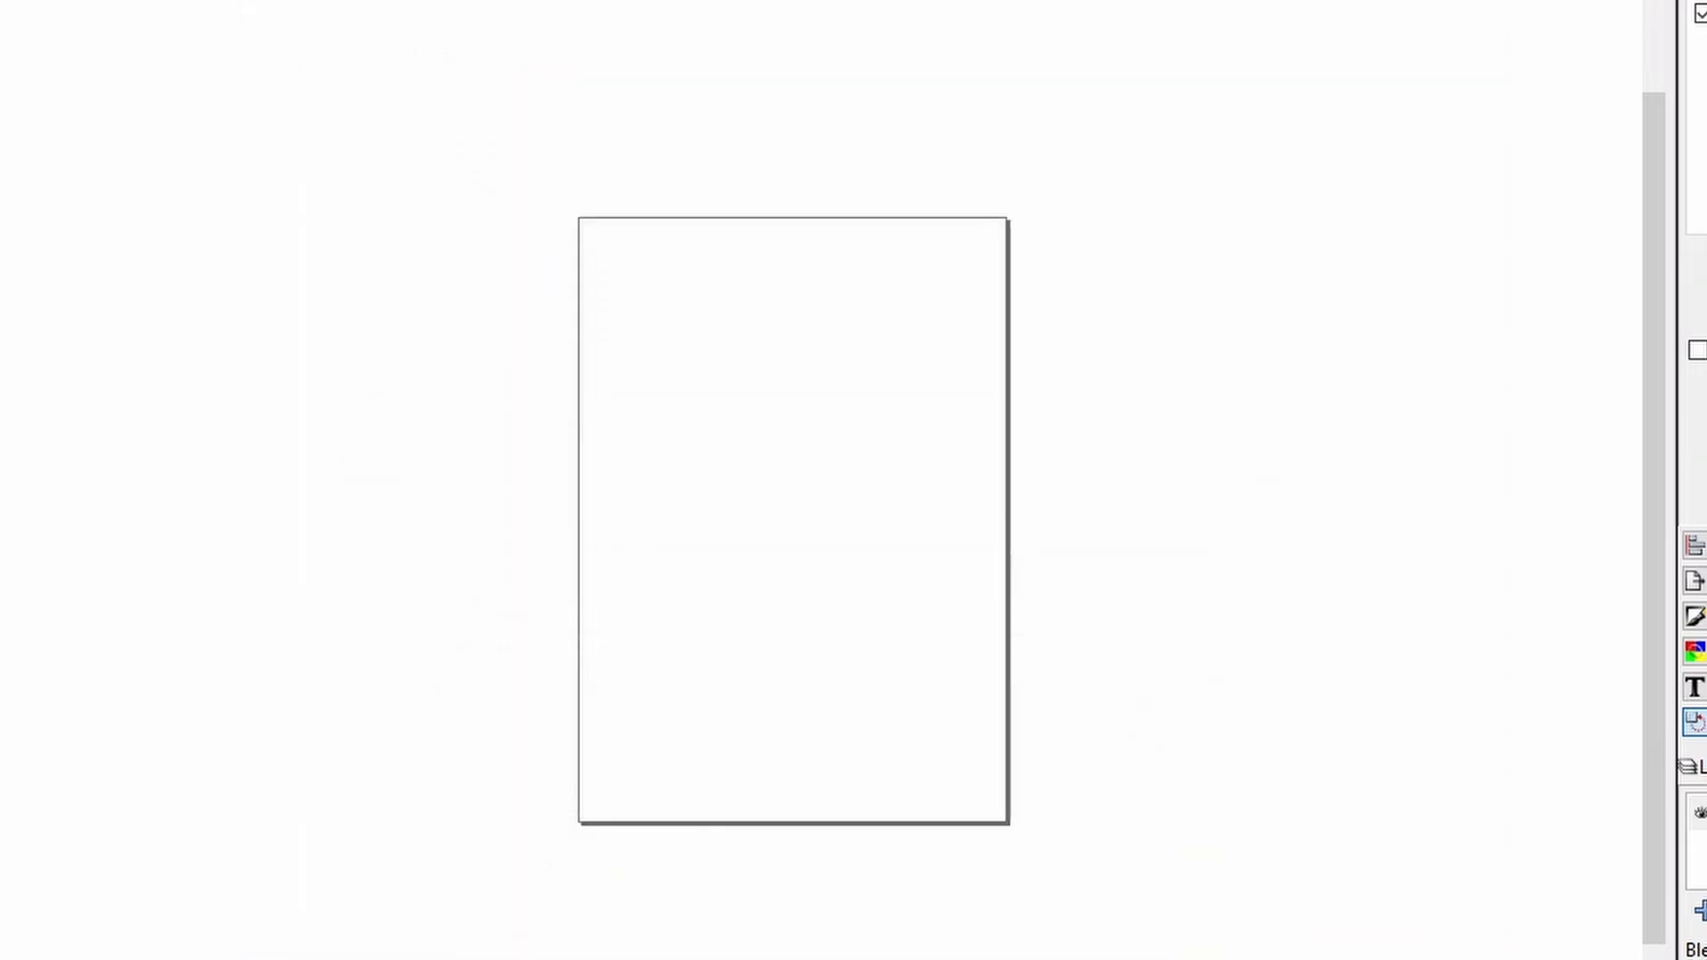
Open the recently used patch template HatShapeLayOut.svg.
click(16, 30)
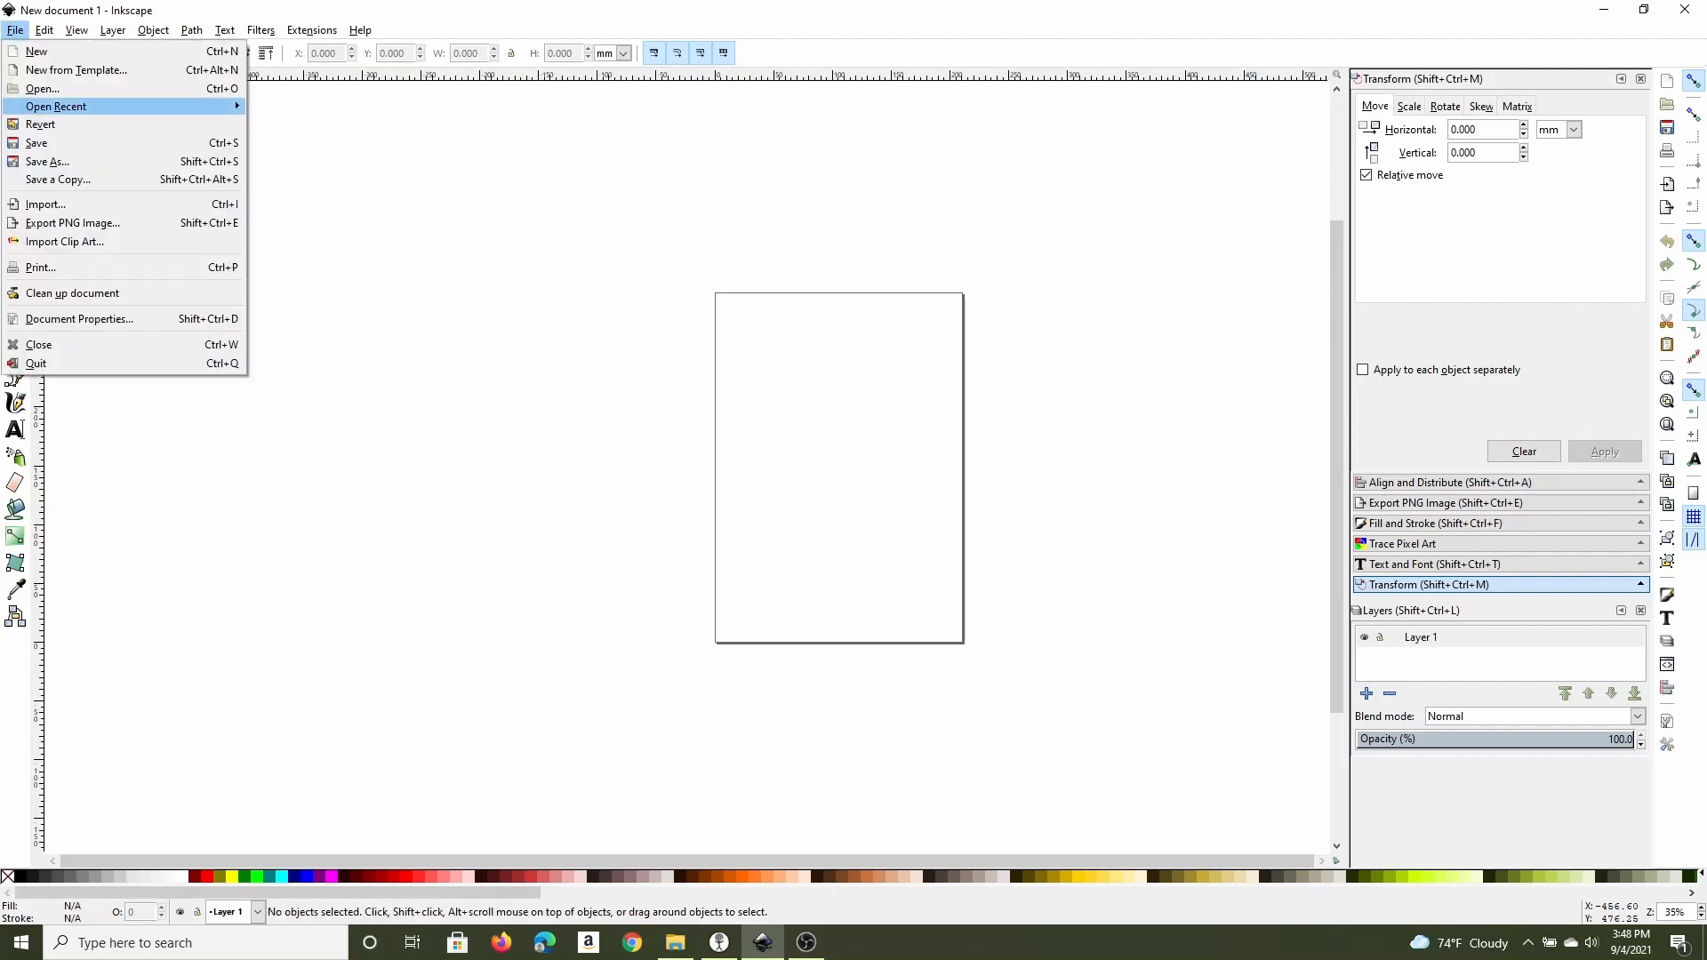
mouse_move(56, 107)
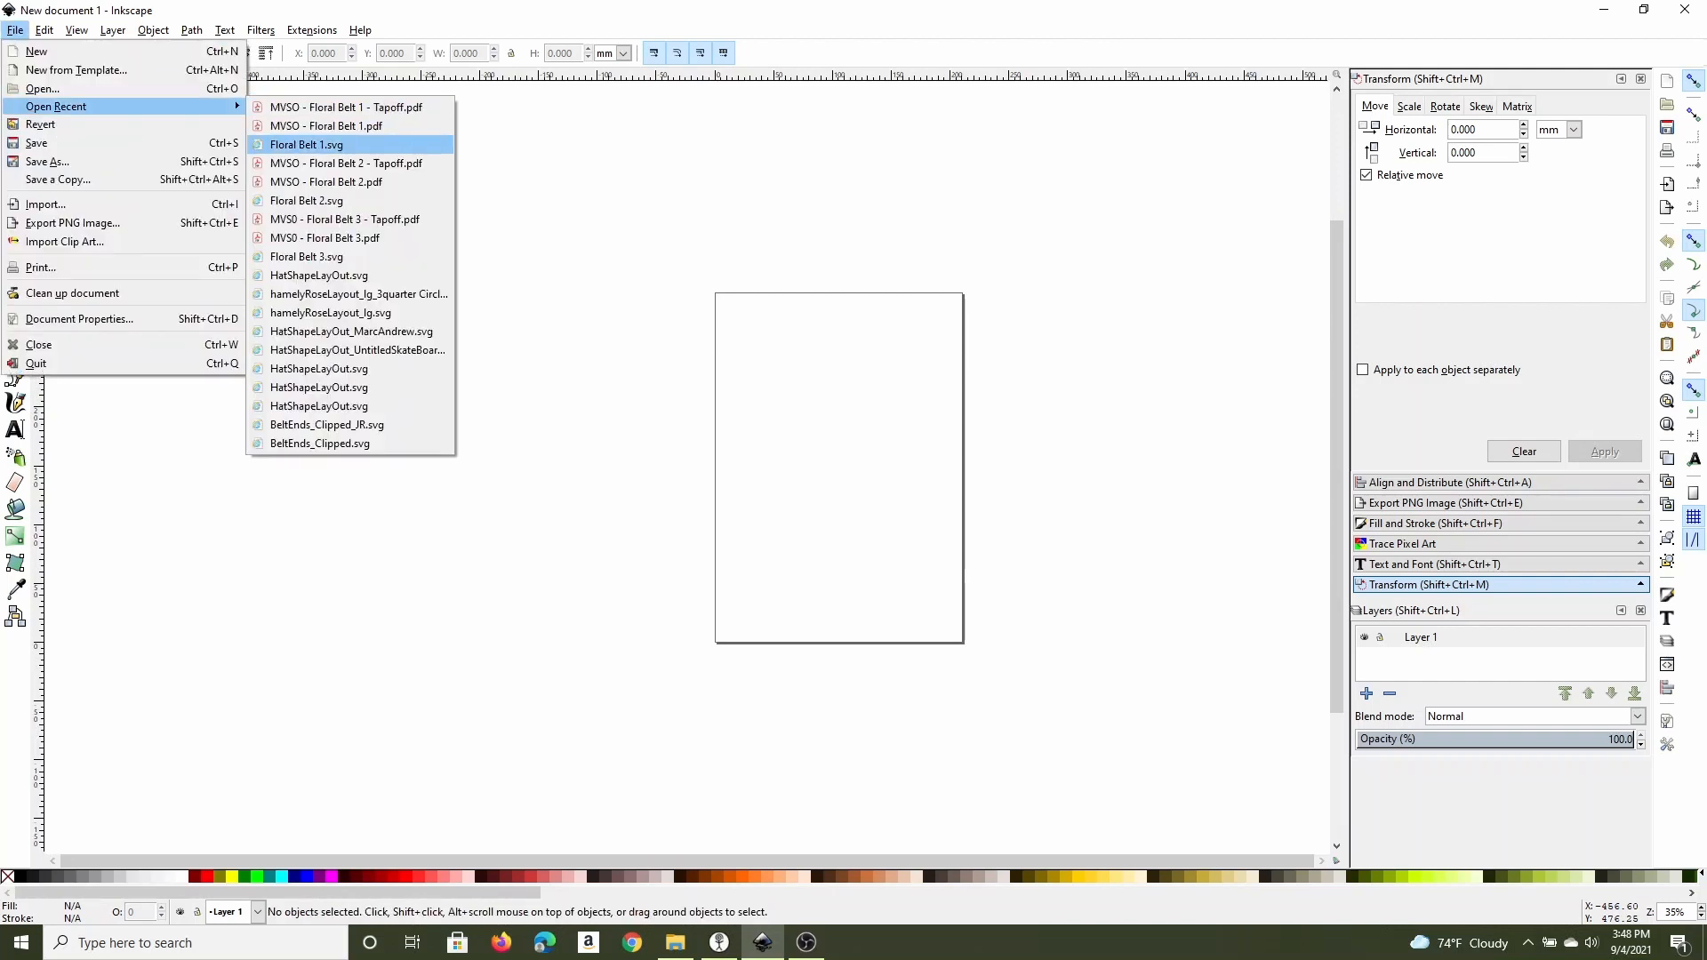
click(318, 275)
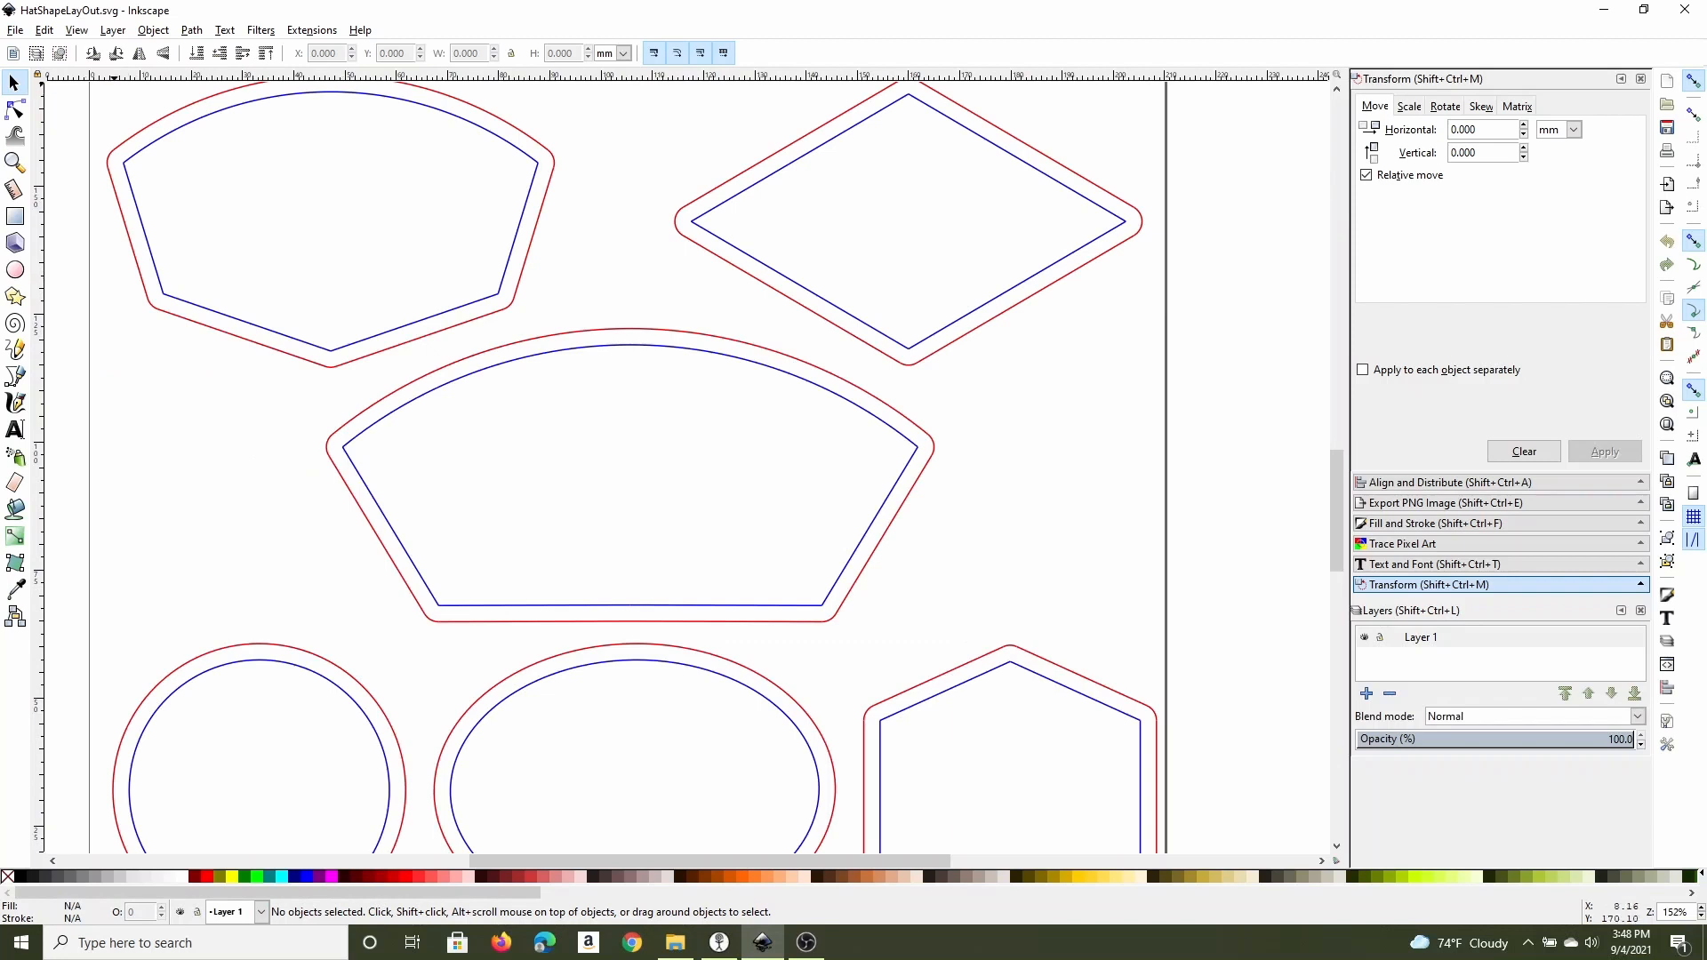
Import Spitzer Ranch LLC.png from the Spitzer Ranch LLC folder in Hat Patches as an embedded image with smooth rendering.
click(77, 30)
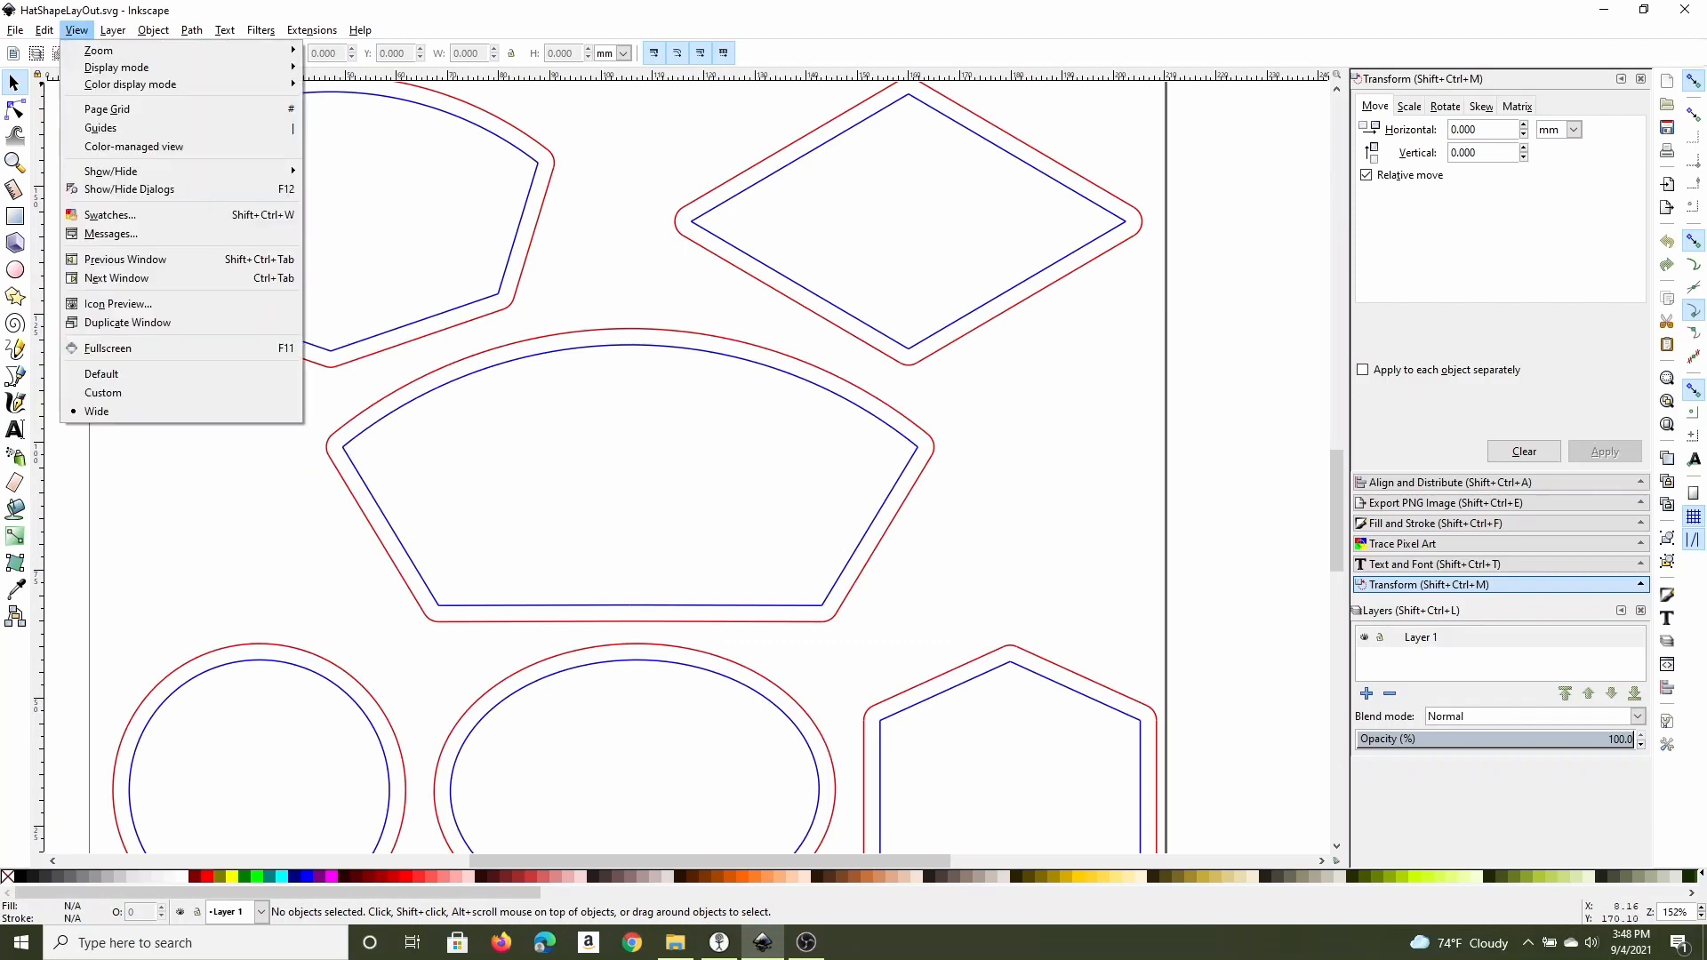
mouse_move(100, 51)
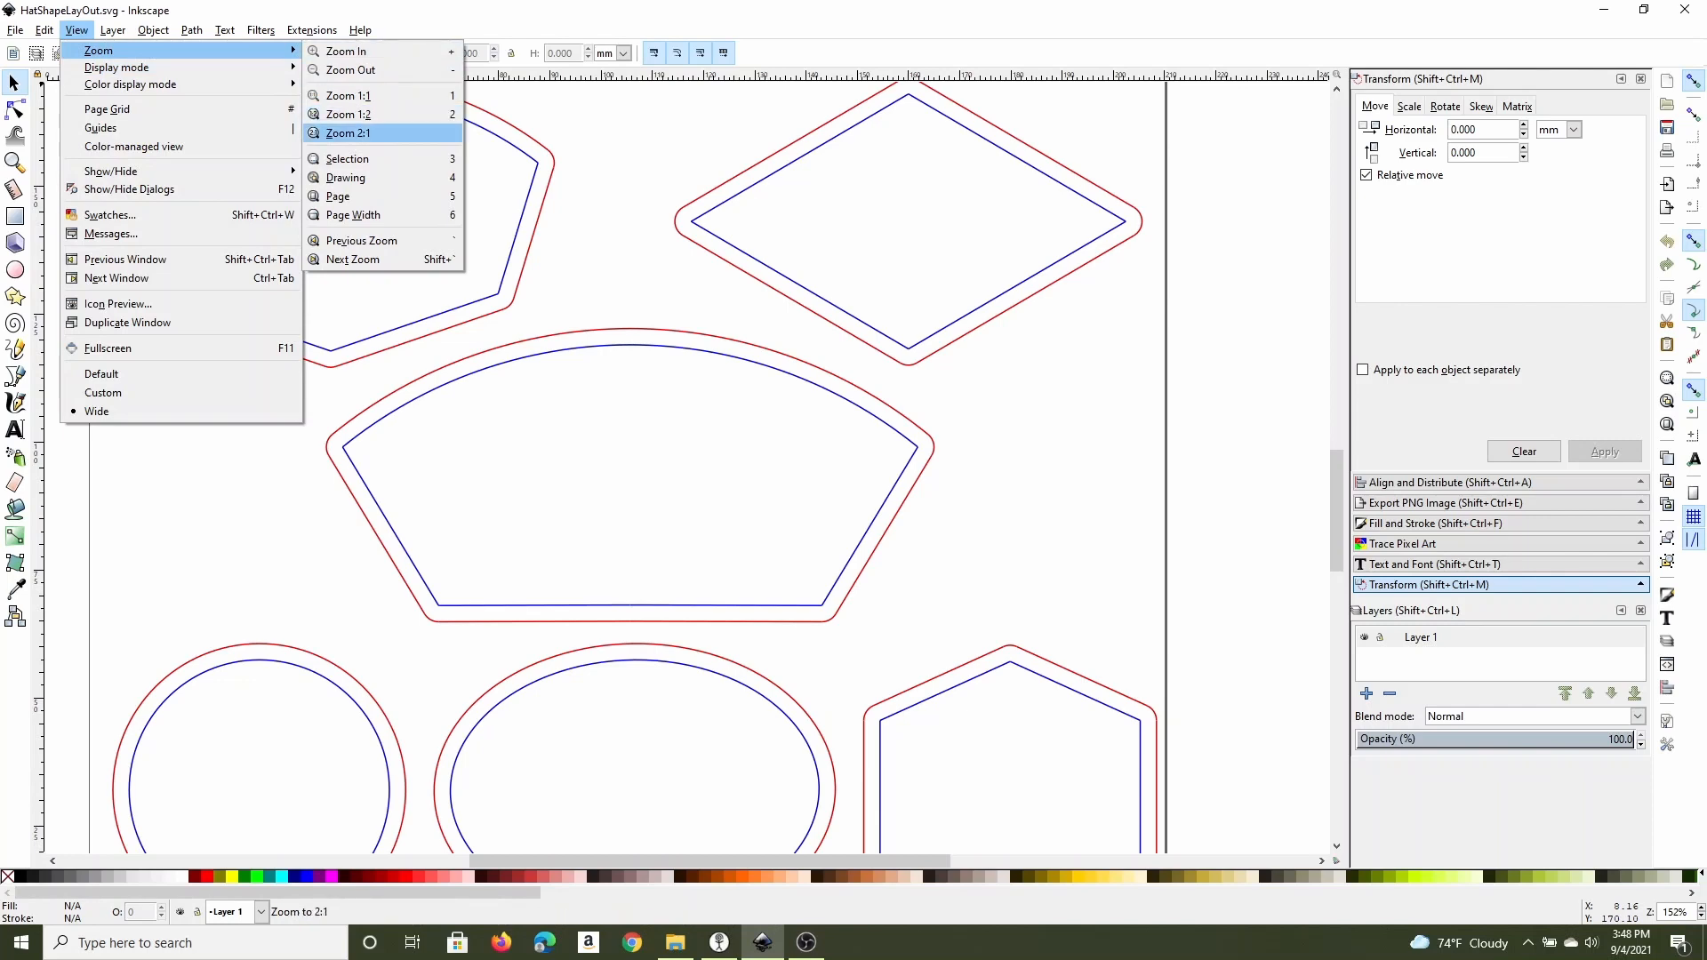
click(338, 195)
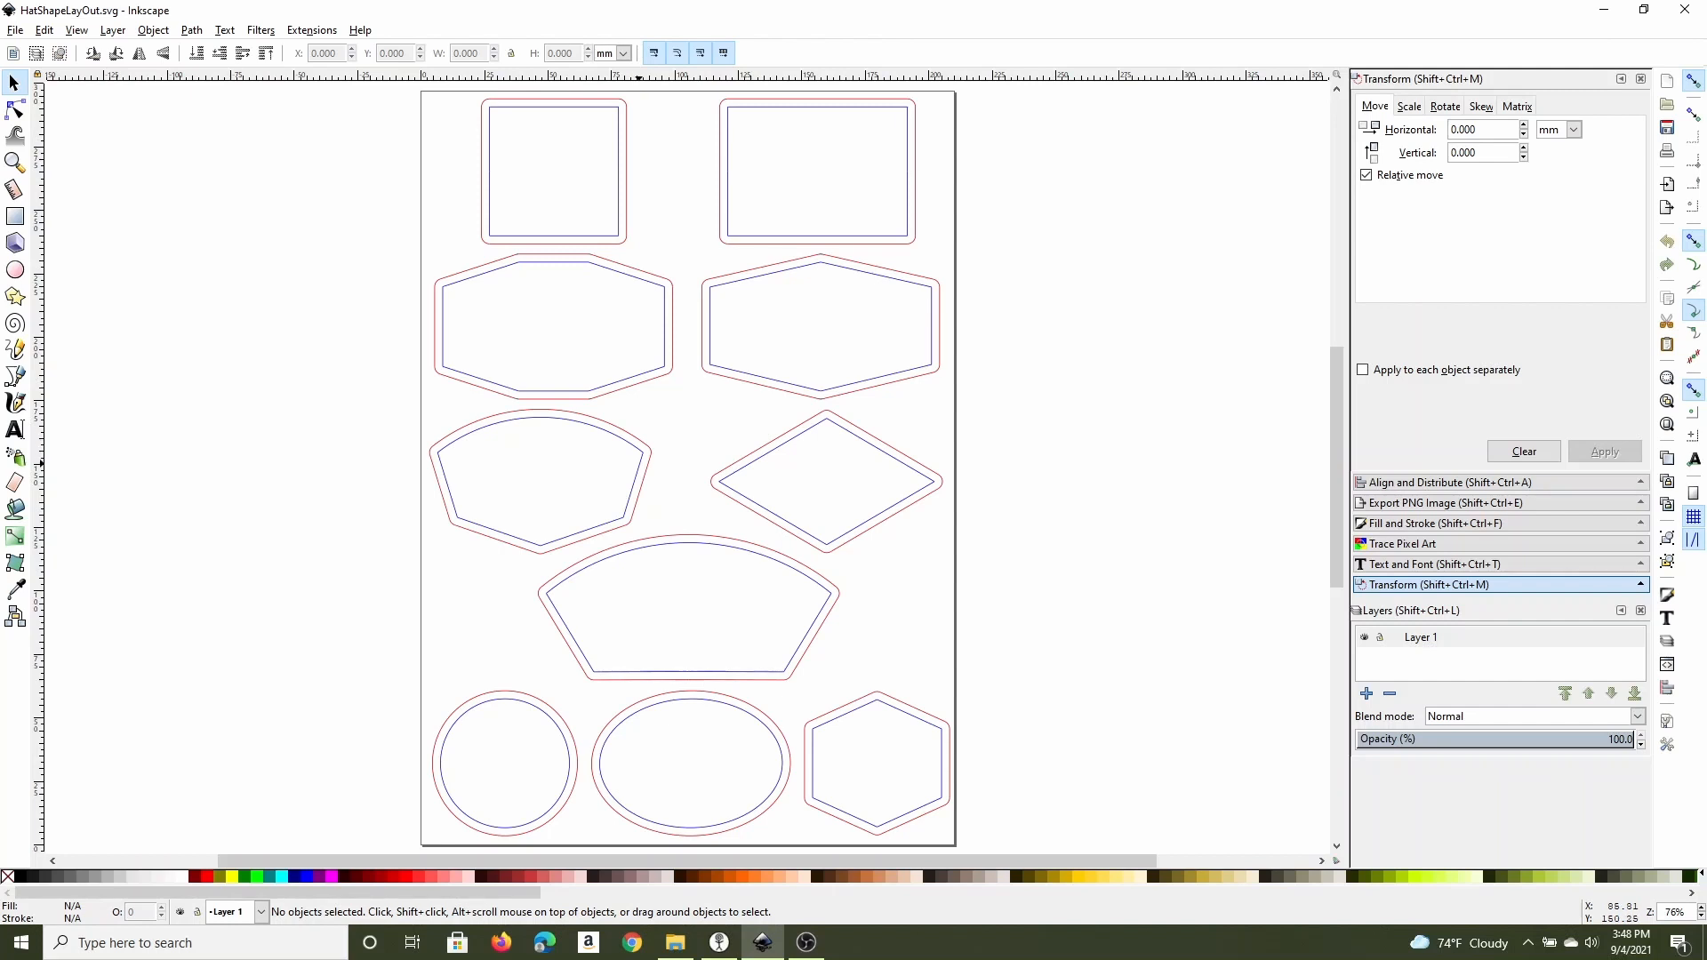
key(ctrl+i)
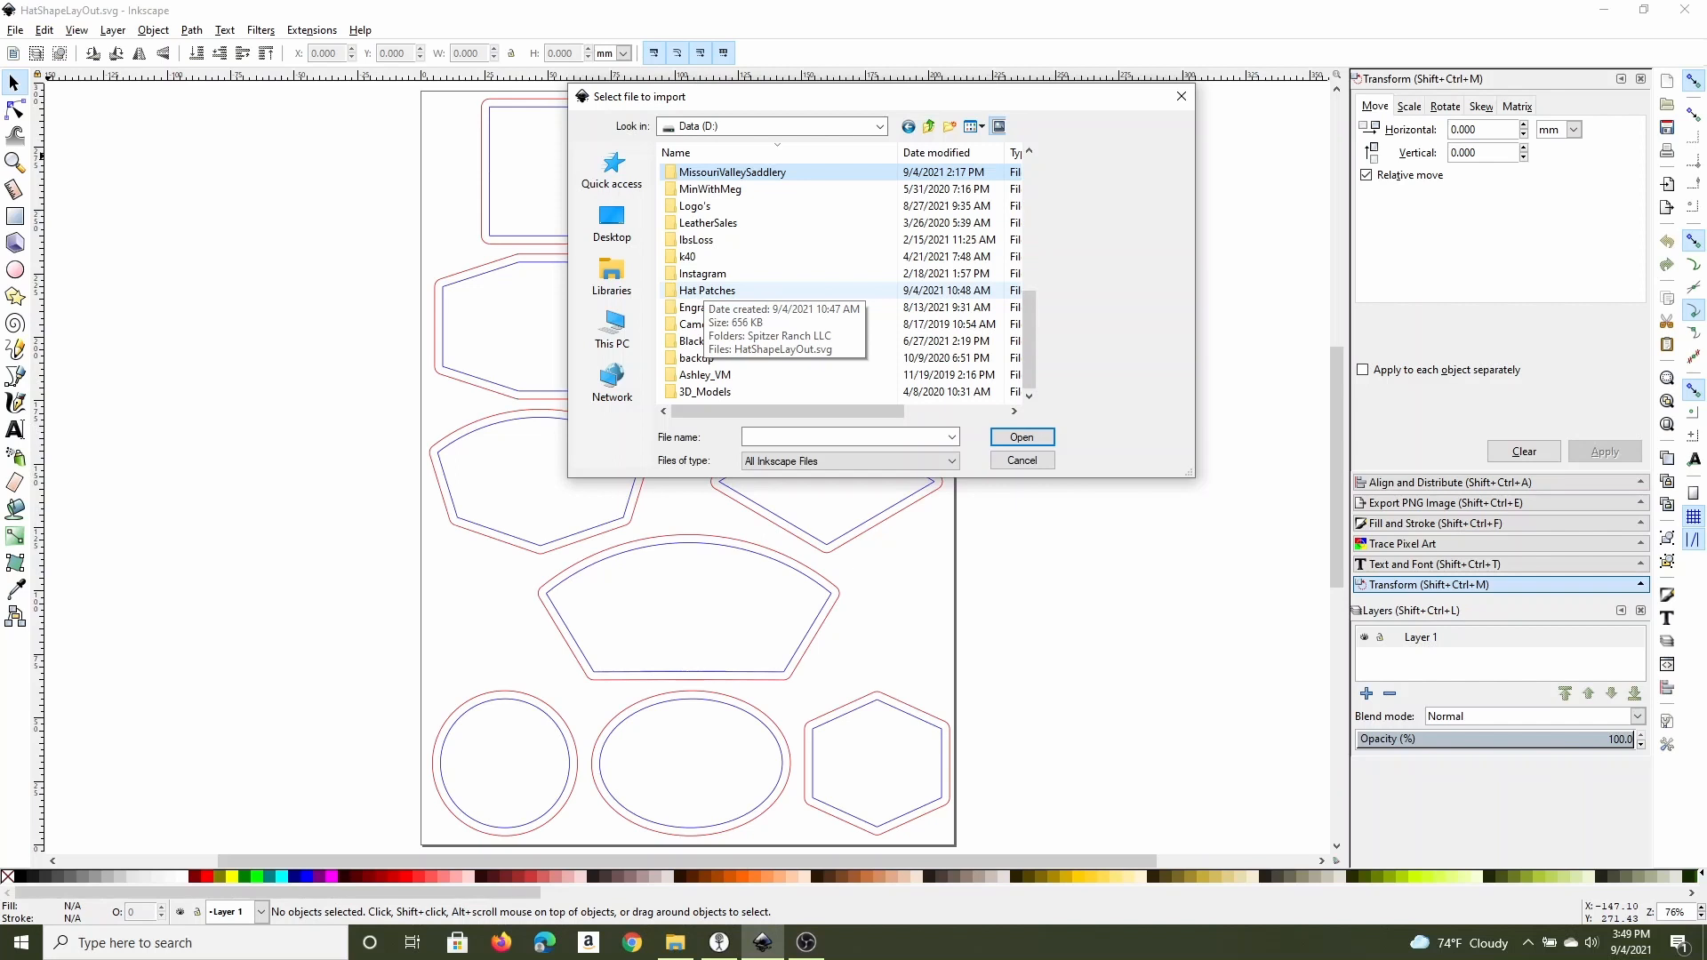
double_click(707, 290)
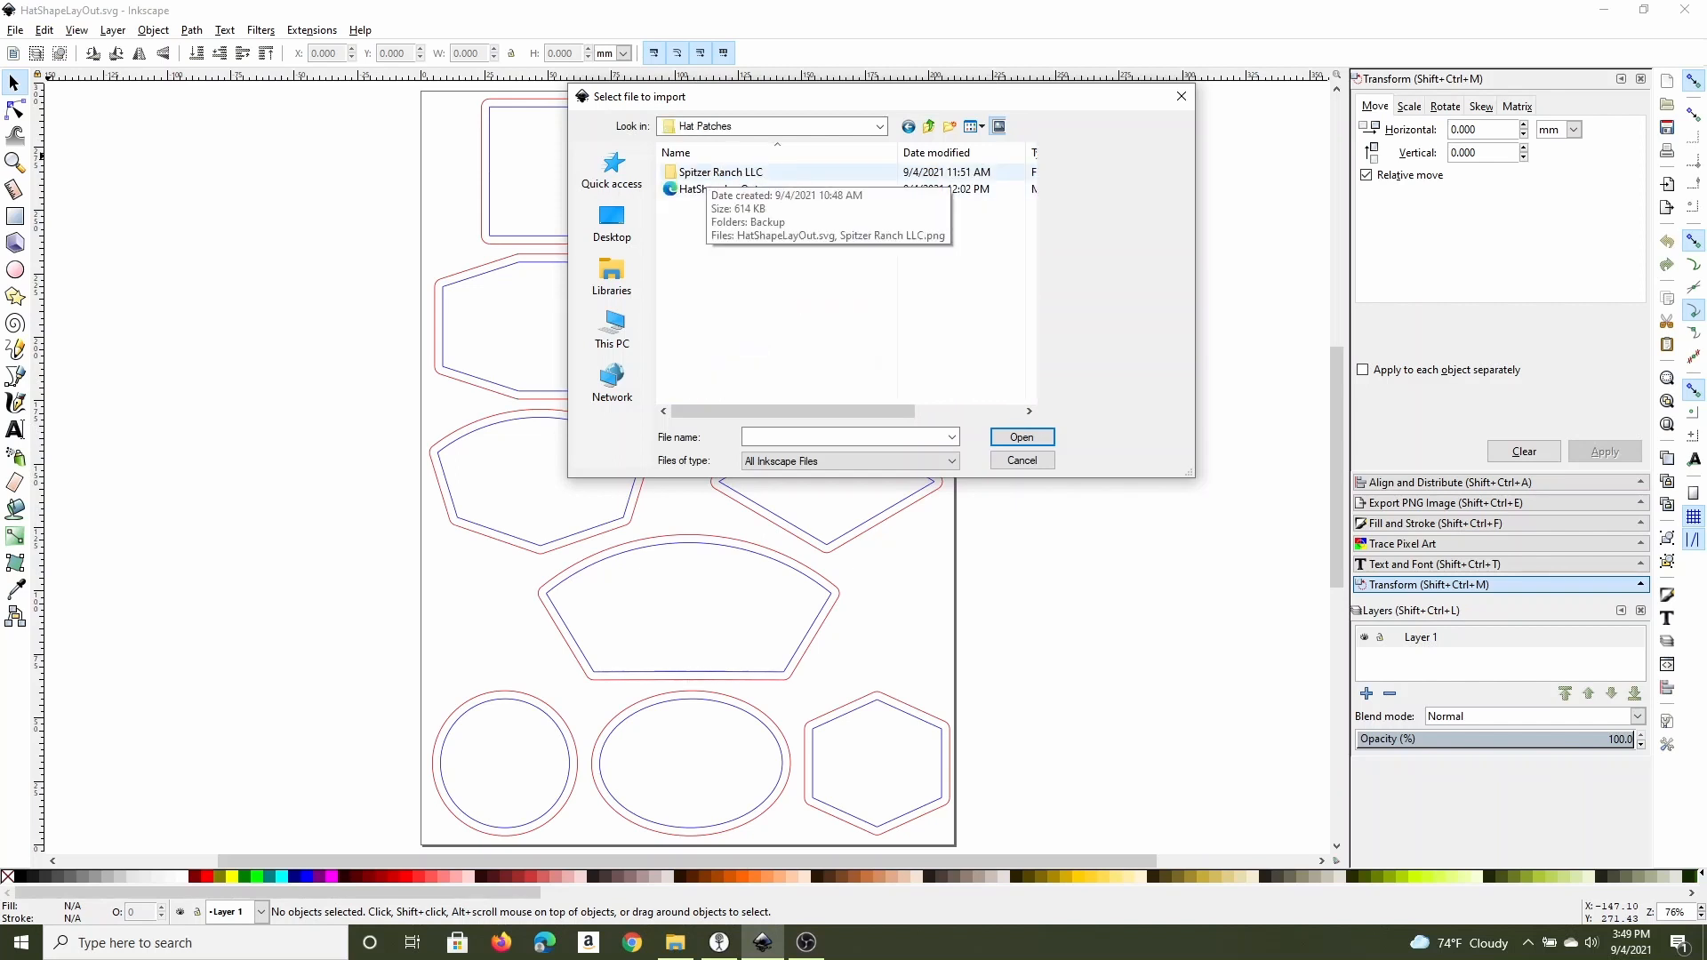
double_click(719, 171)
double_click(895, 229)
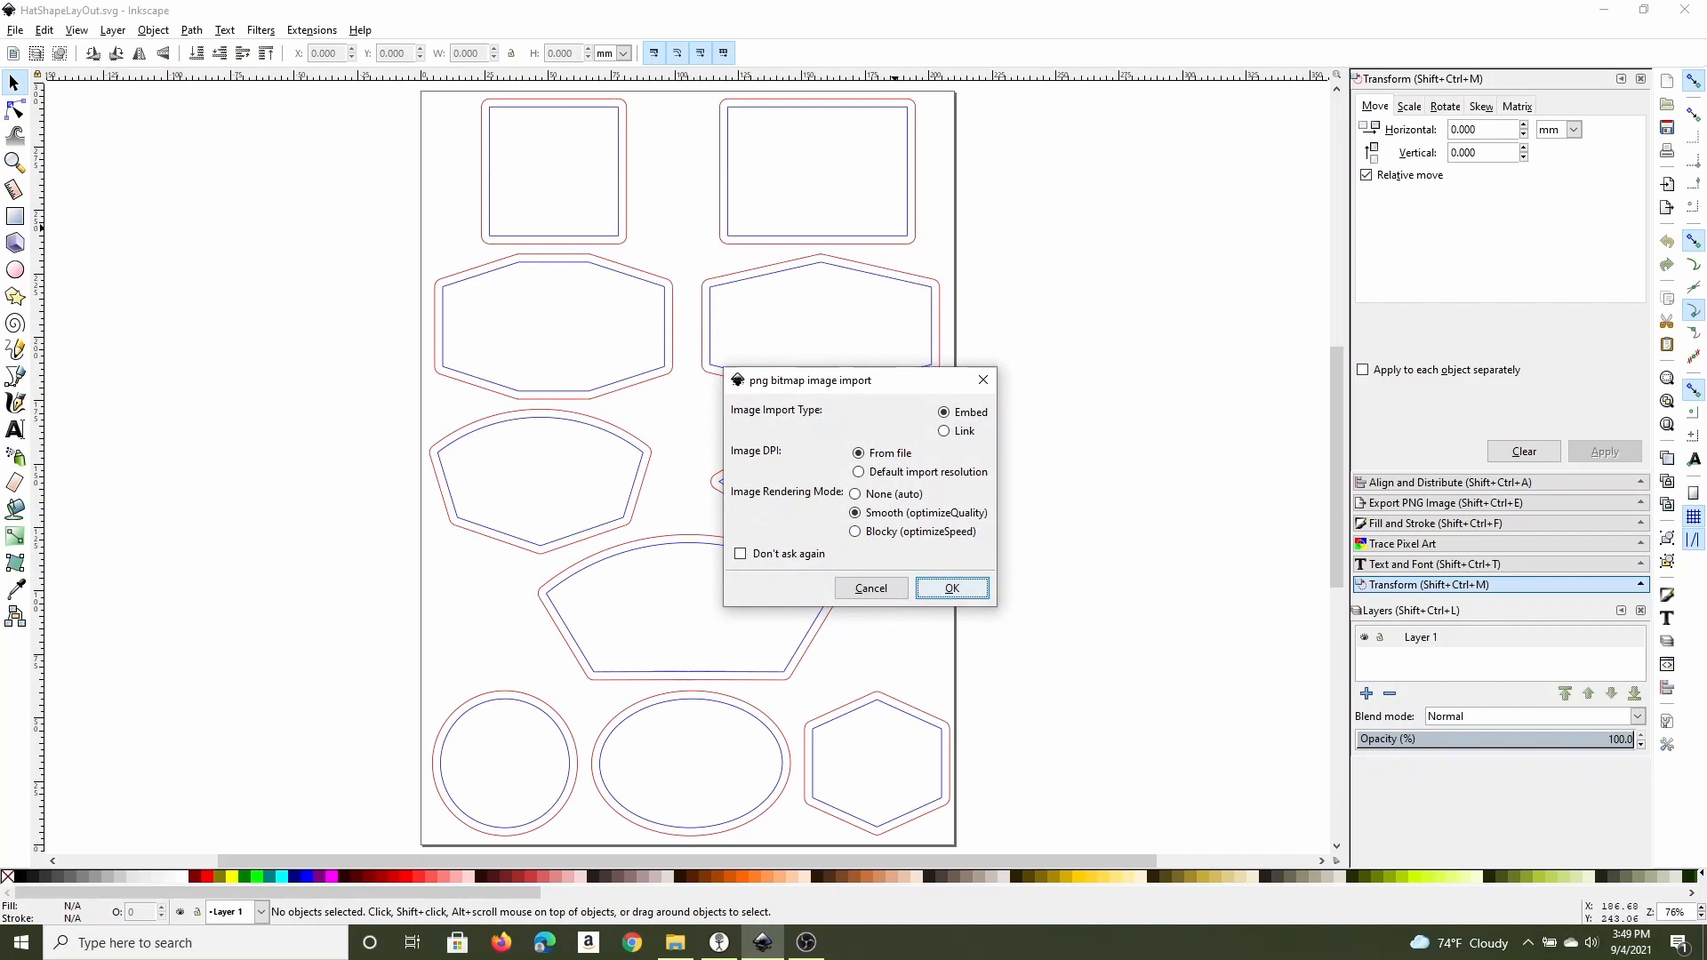
key(Return)
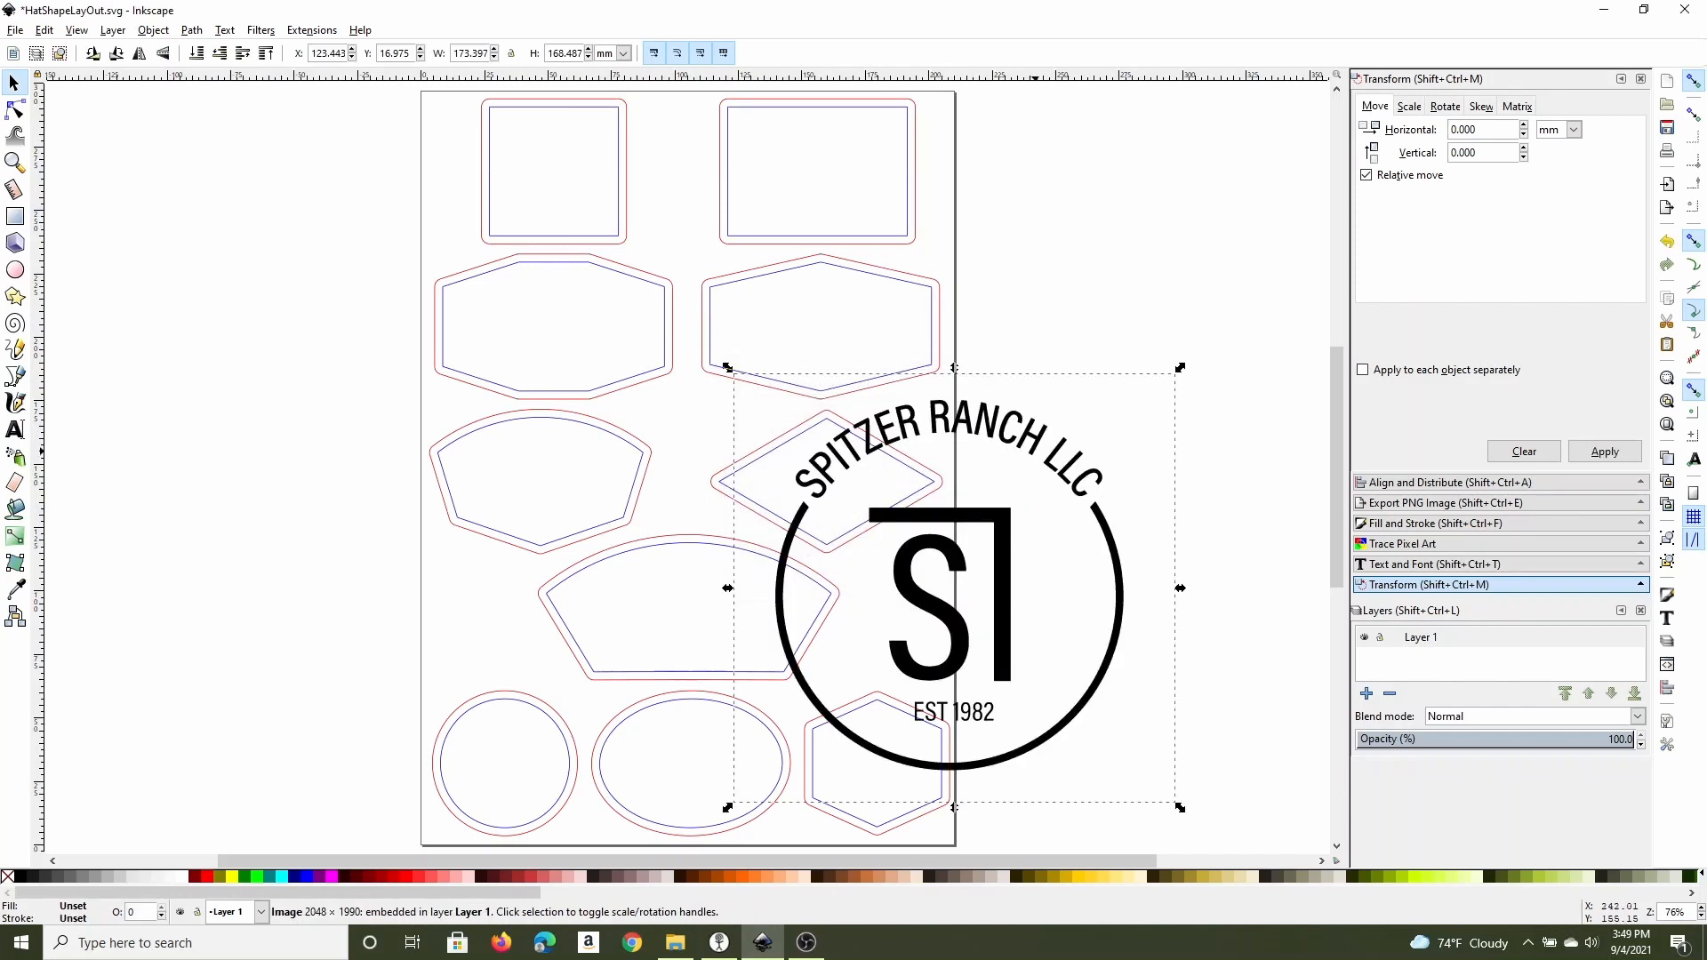
Trace the imported logo bitmap into a path using brightness cutoff at threshold 0.450, with Remove background enabled.
mouse_move(520, 384)
mouse_down()
mouse_move(1038, 454)
mouse_move(498, 394)
mouse_up()
click(1072, 468)
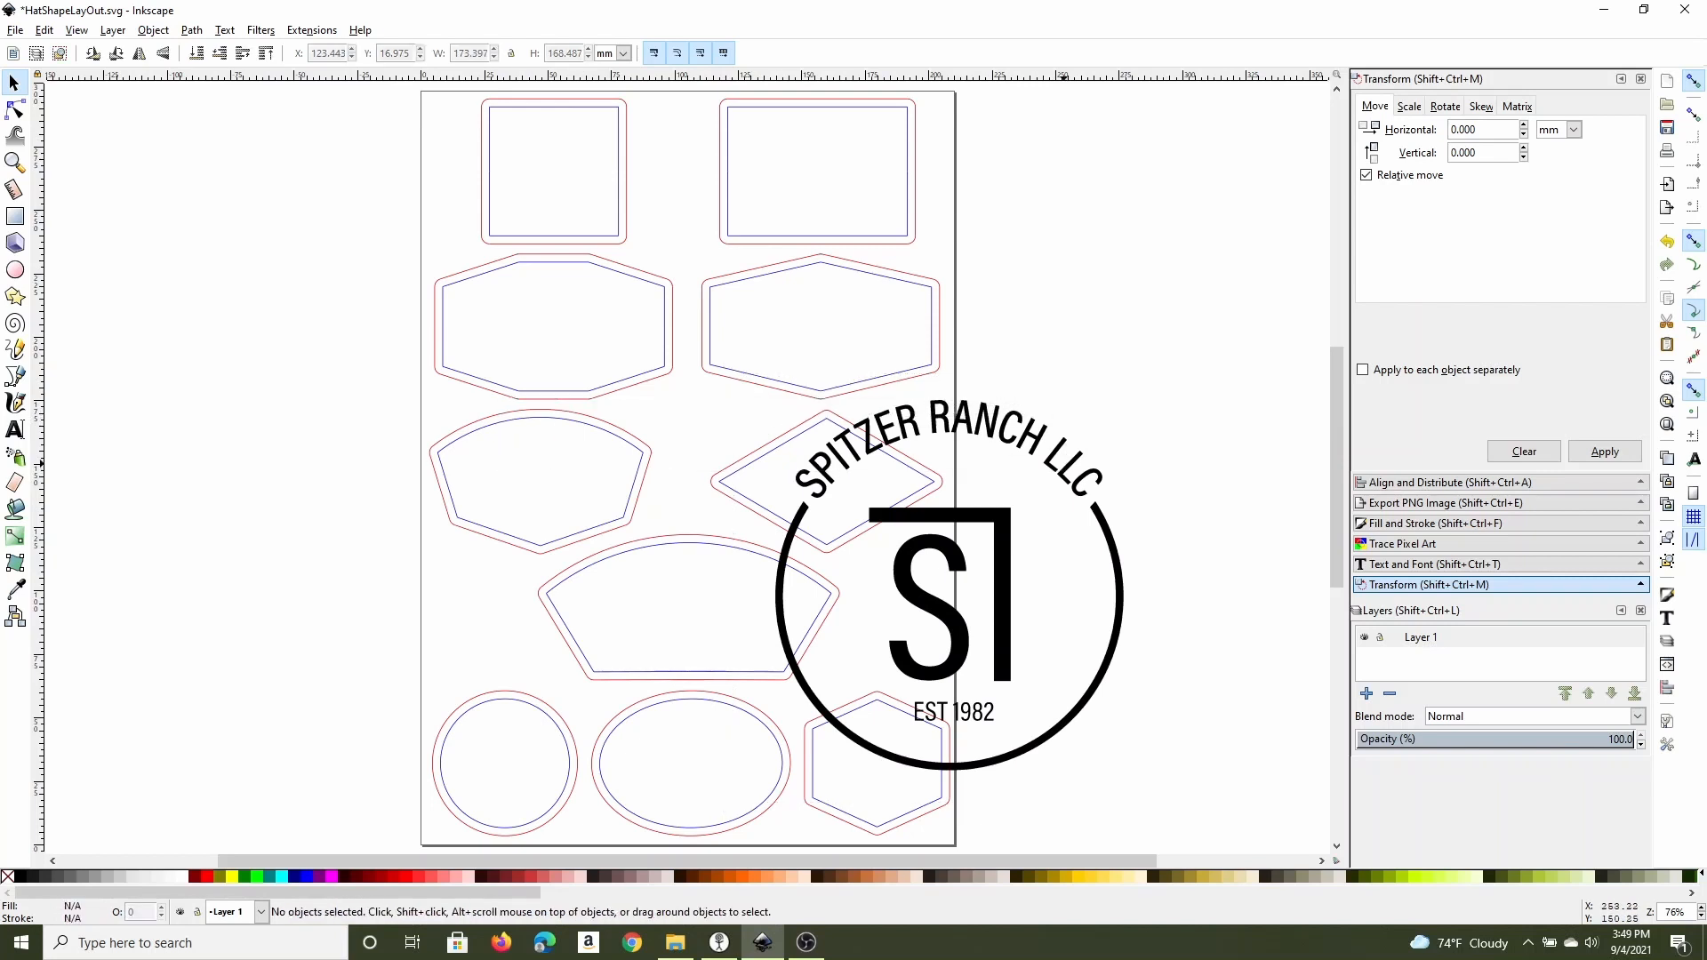
click(1063, 476)
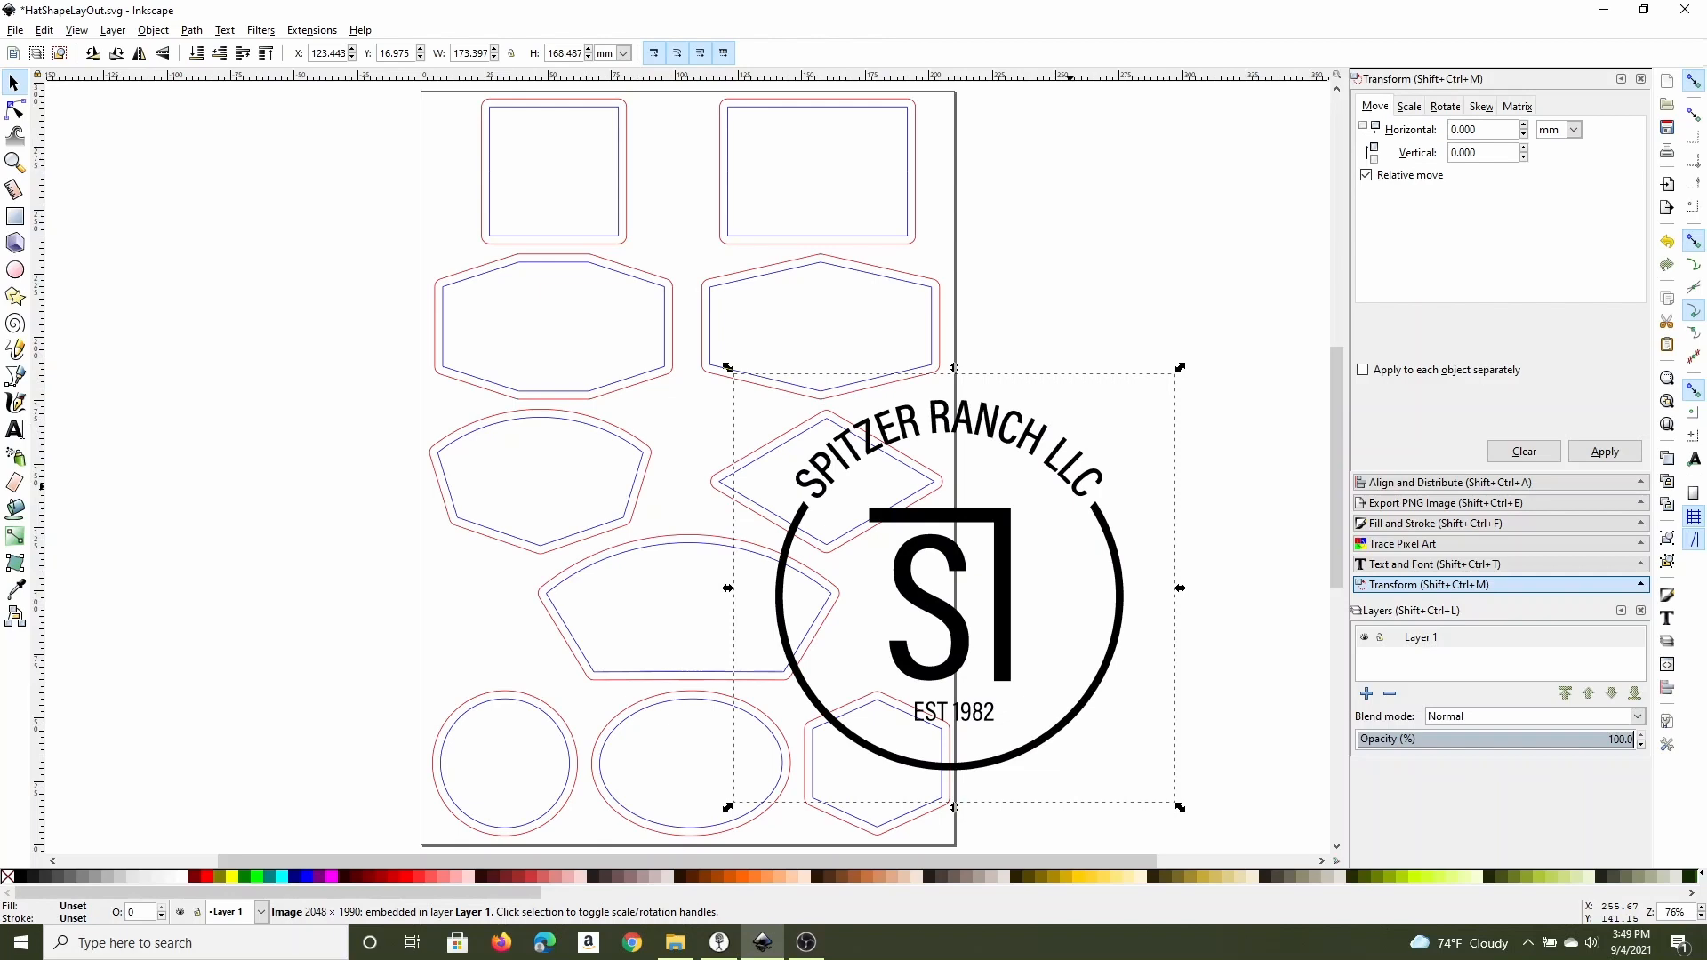
click(191, 30)
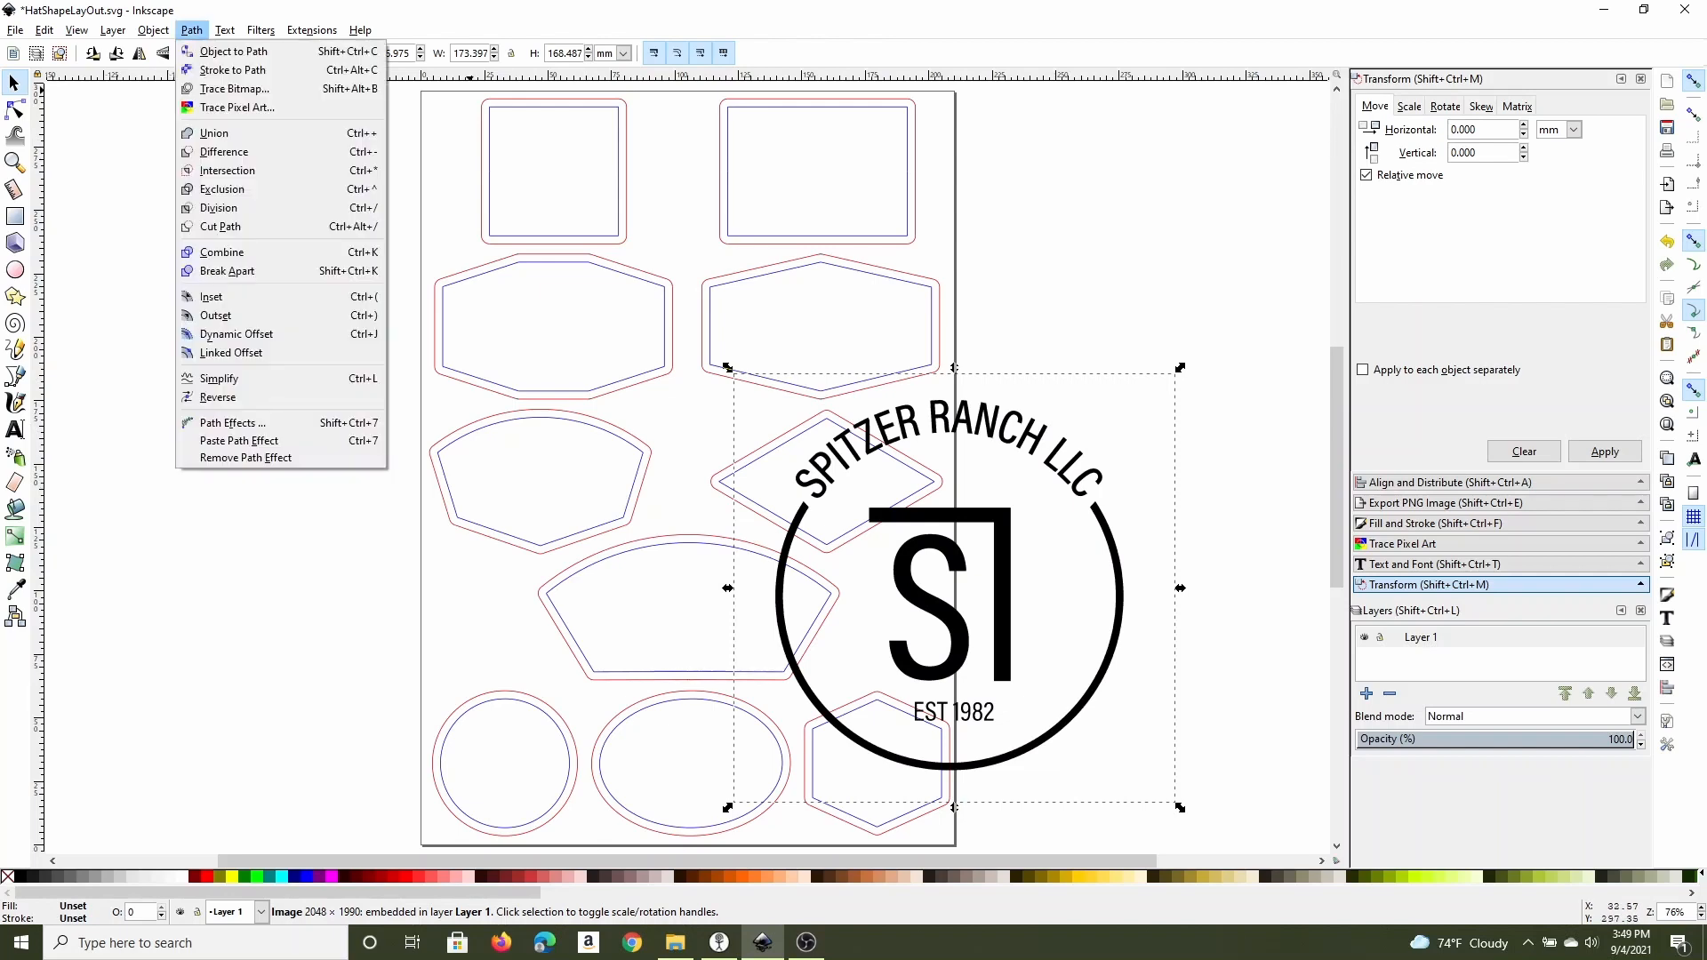
click(233, 89)
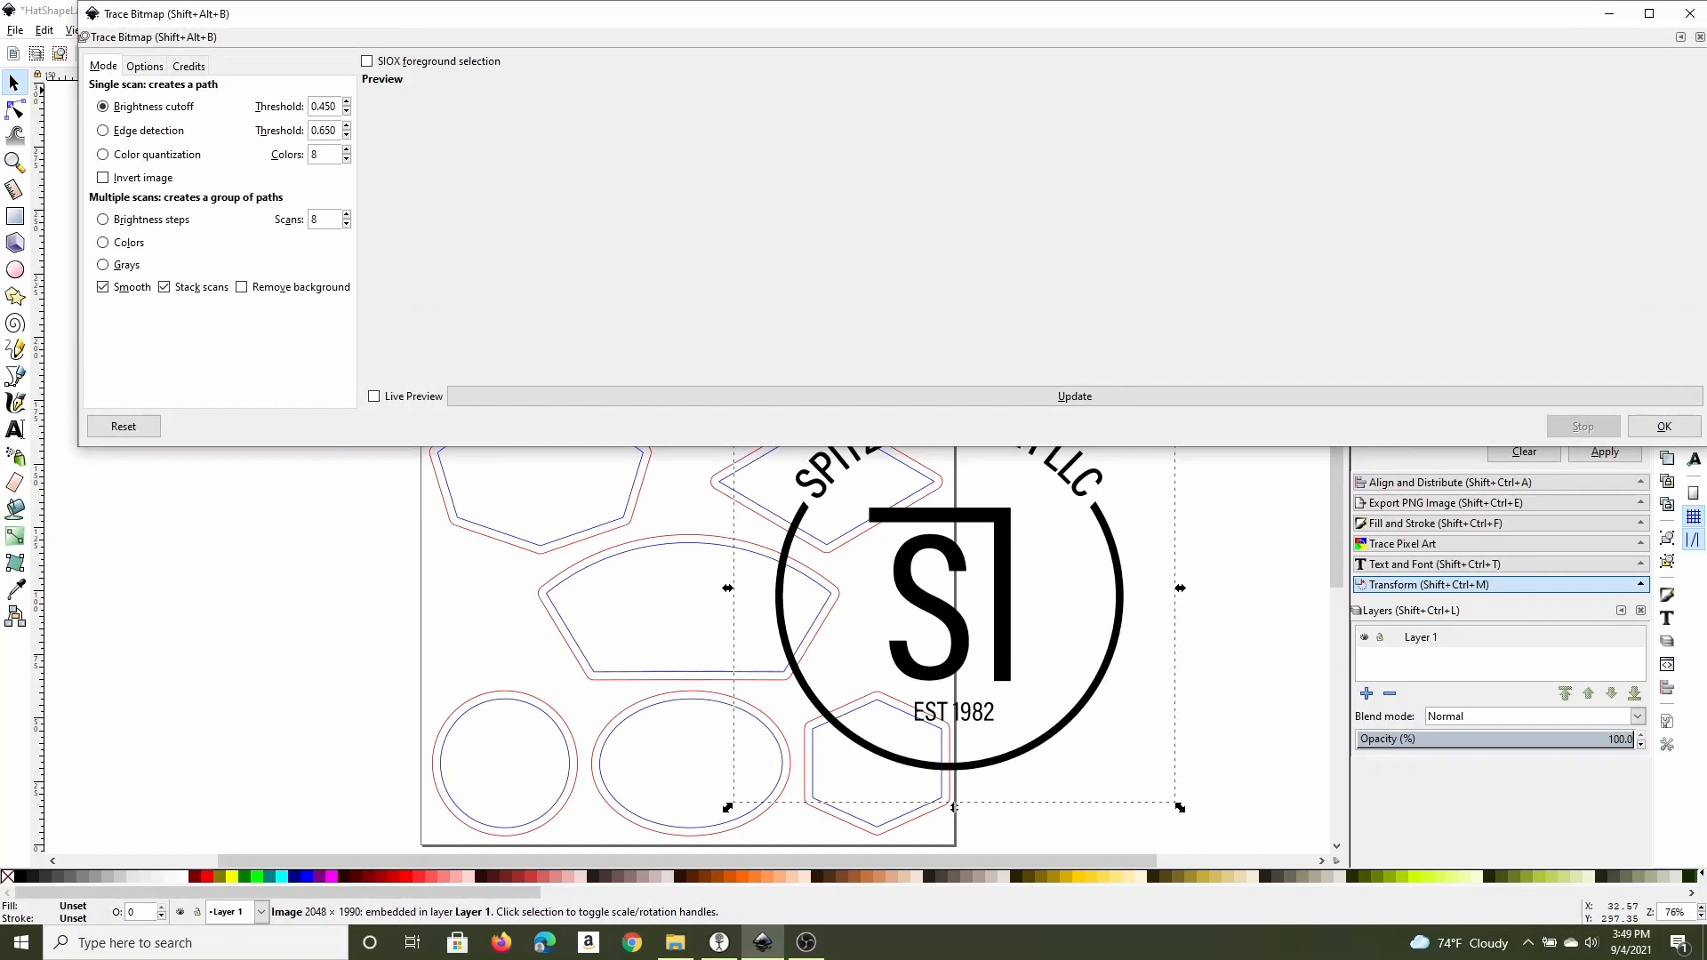
click(241, 286)
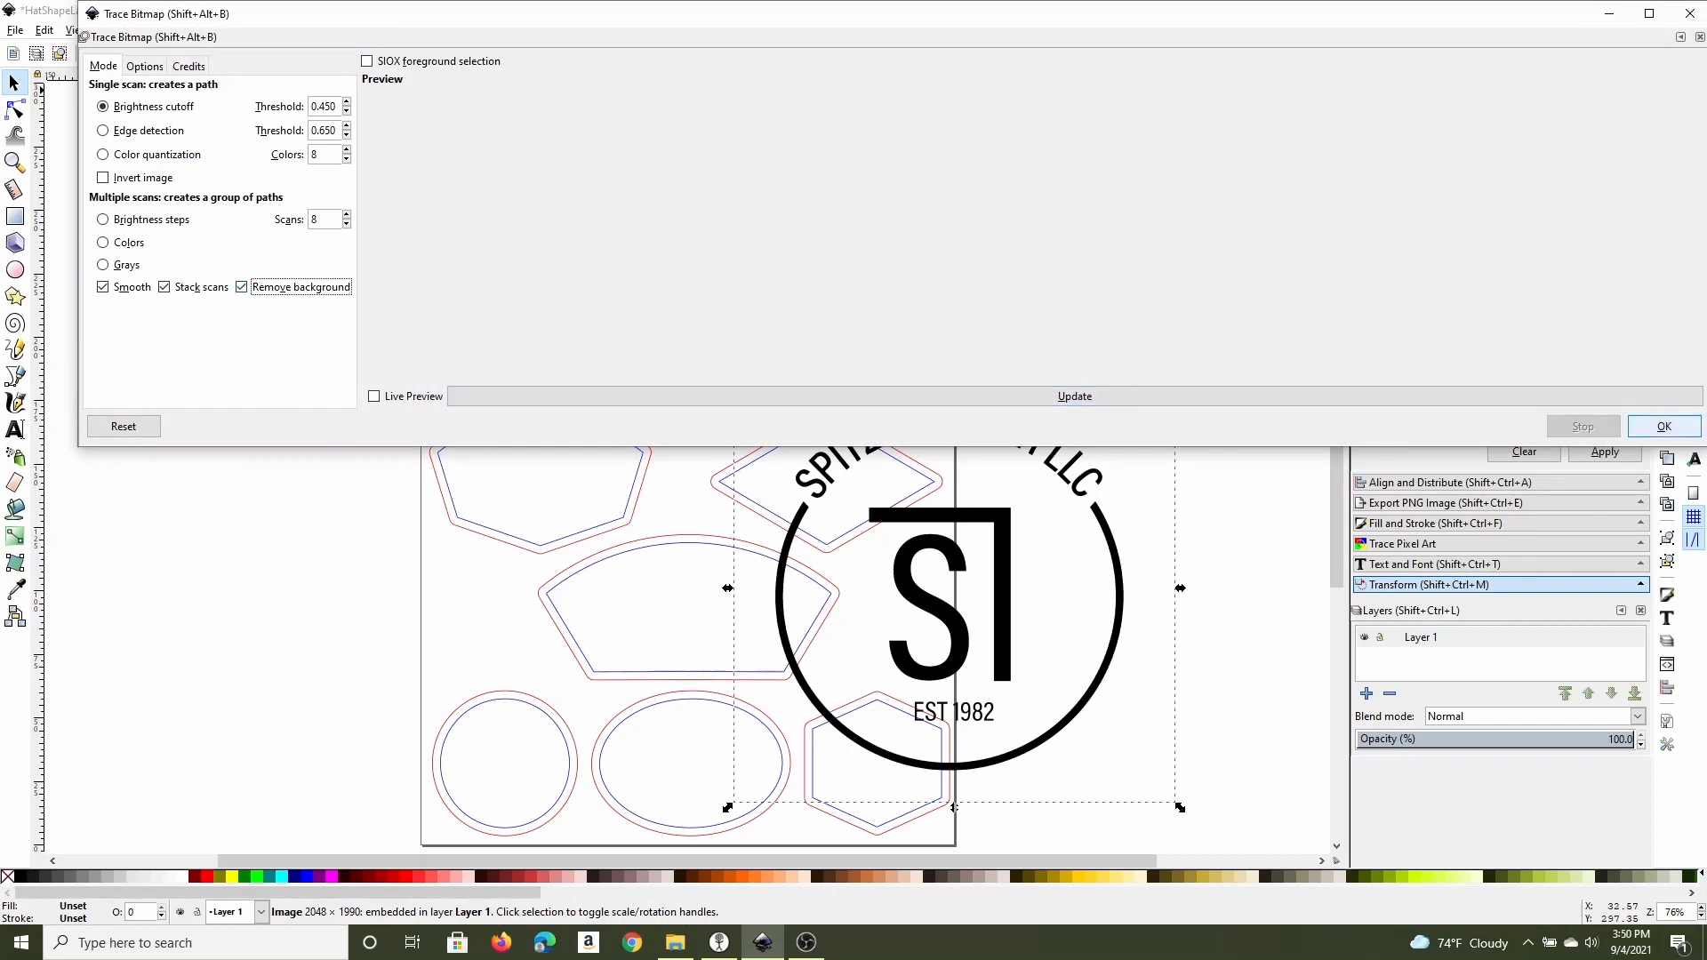
click(1663, 425)
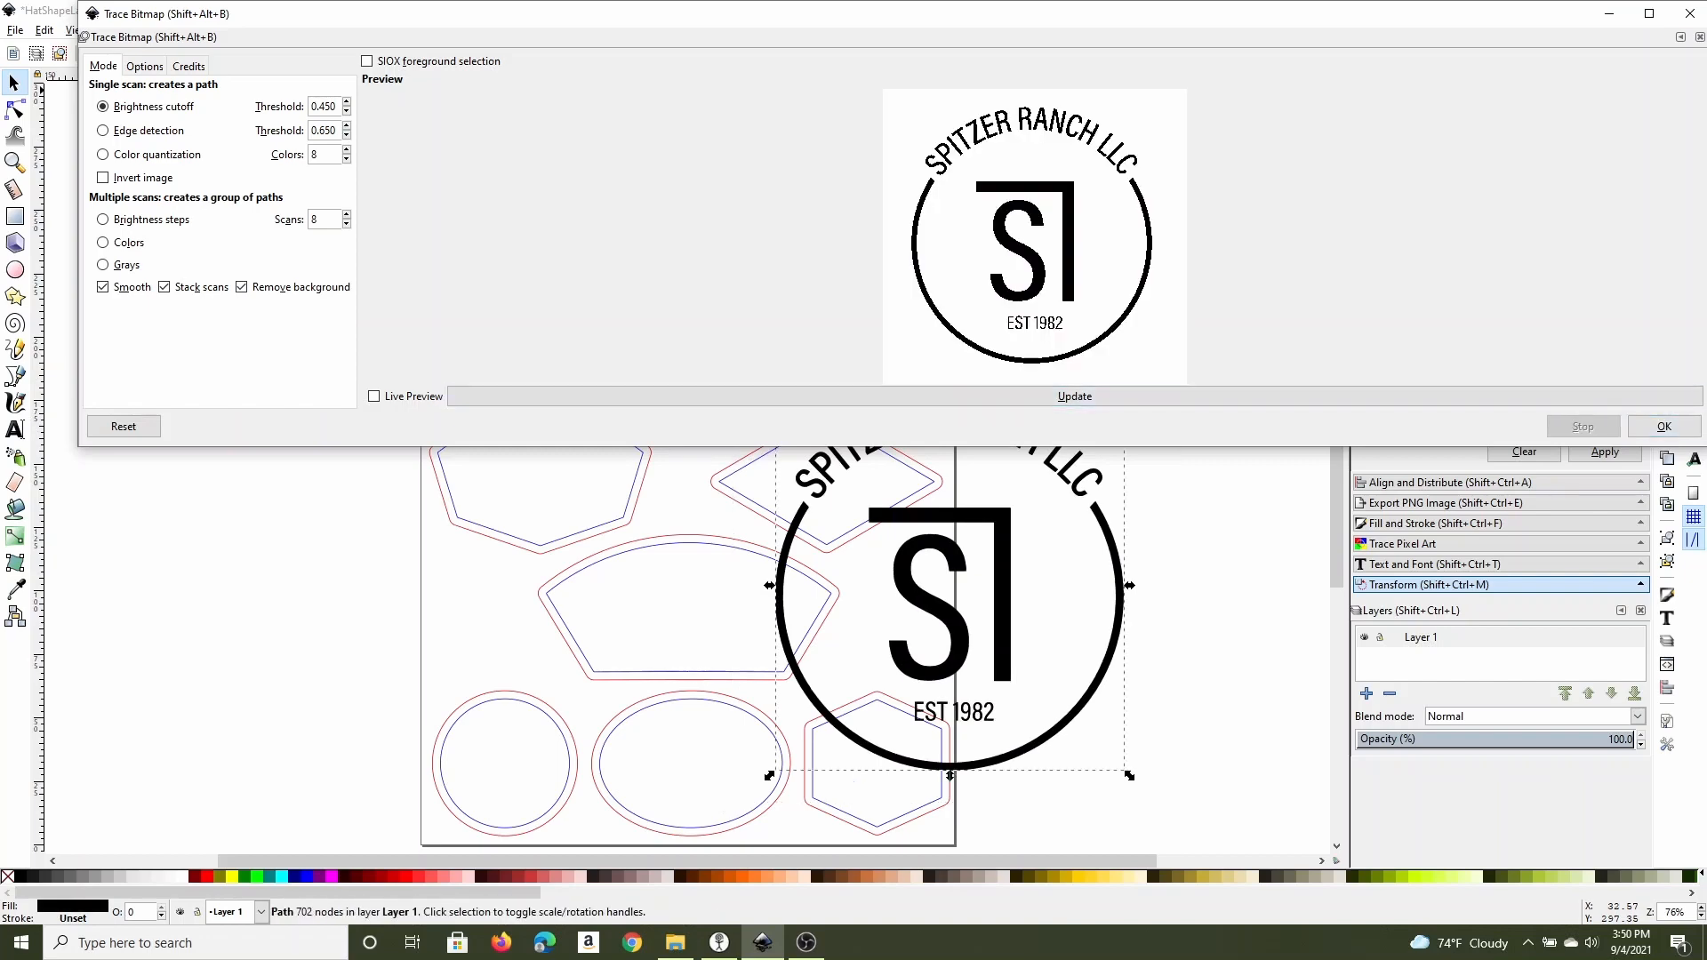
click(1689, 13)
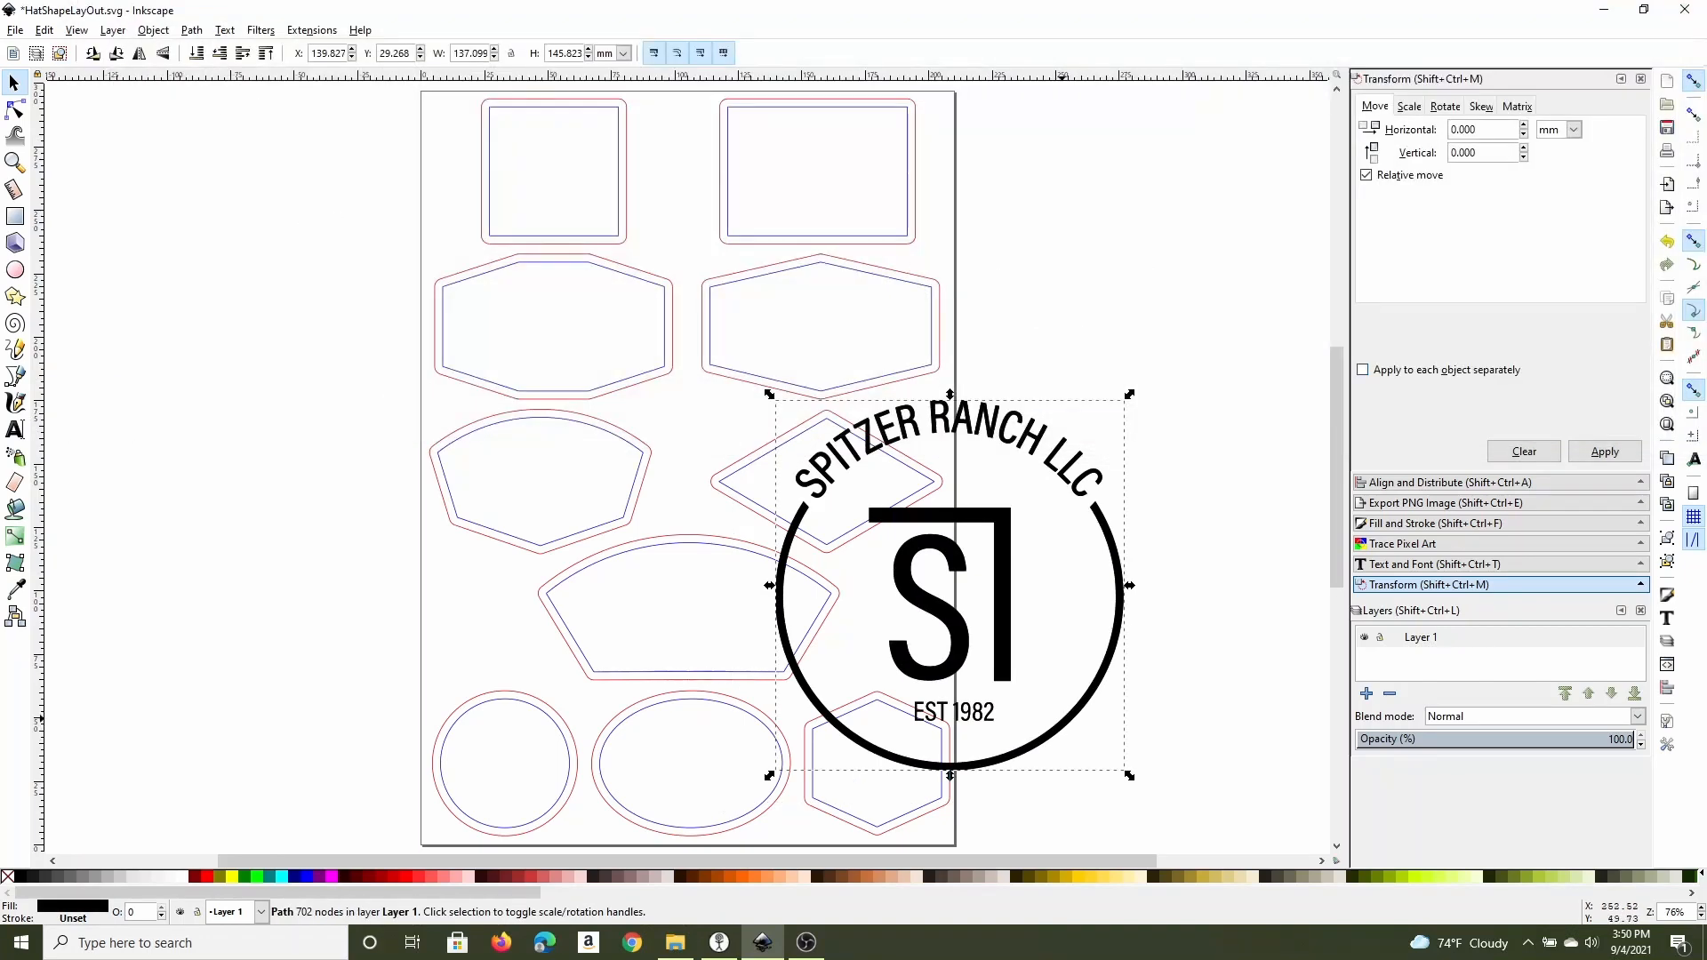
Move the traced logo up and right off the original bitmap, and delete the original bitmap image.
drag(1067, 719, 1212, 532)
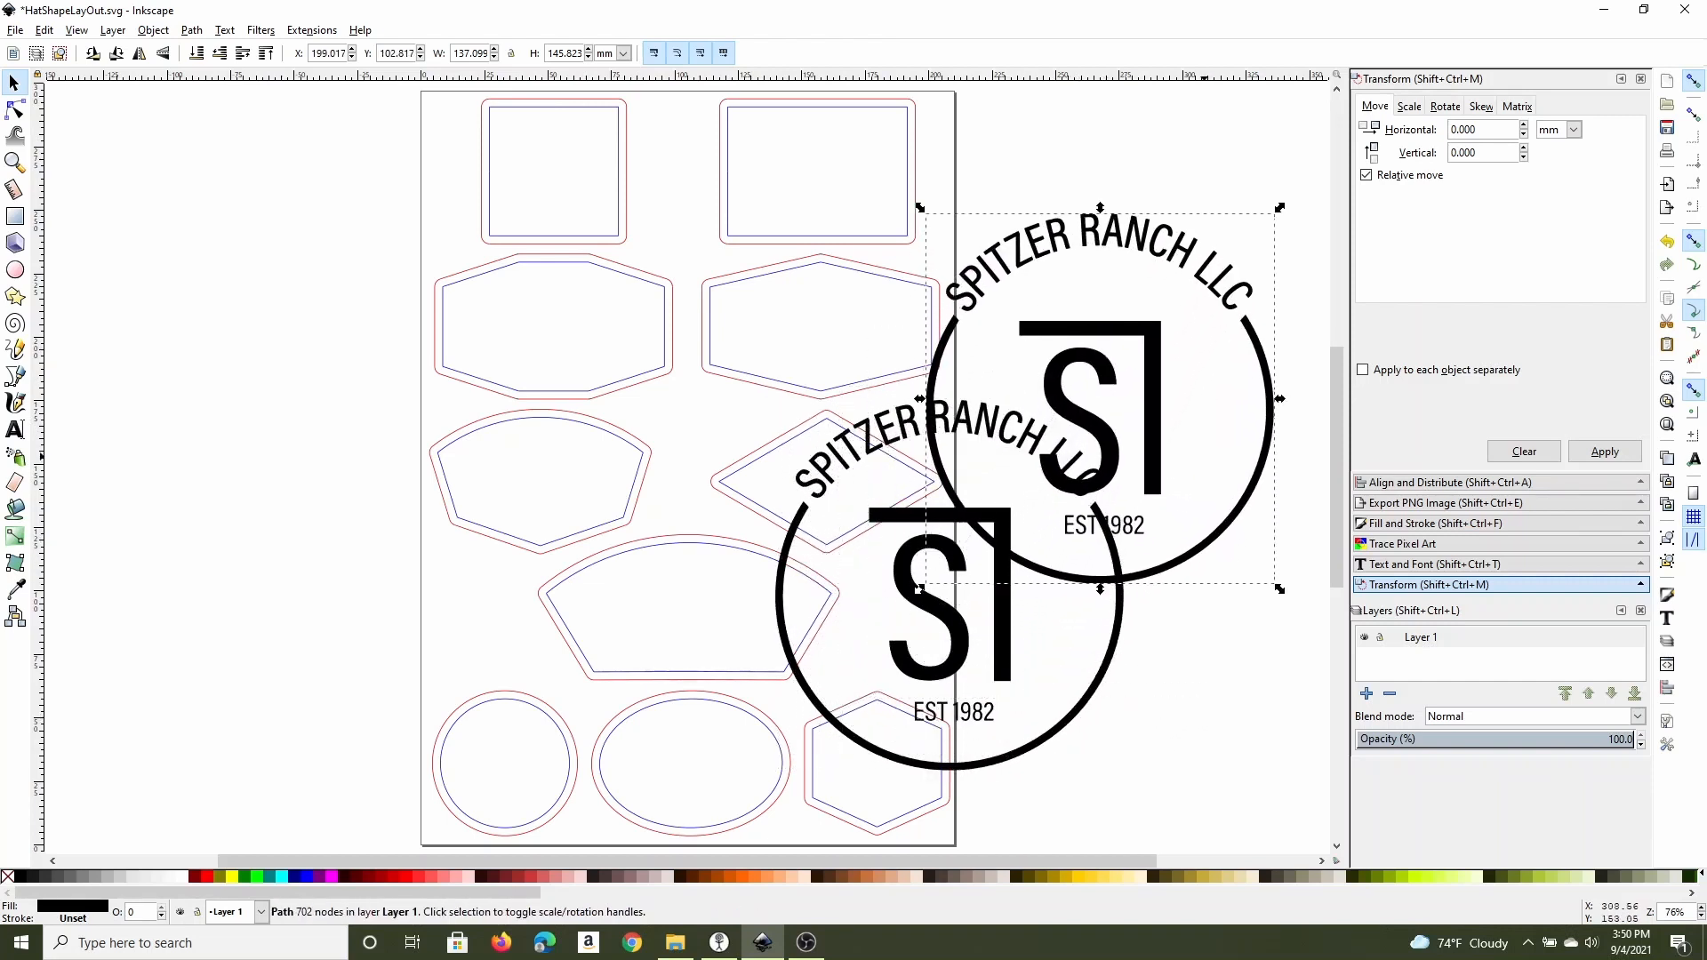
click(1082, 710)
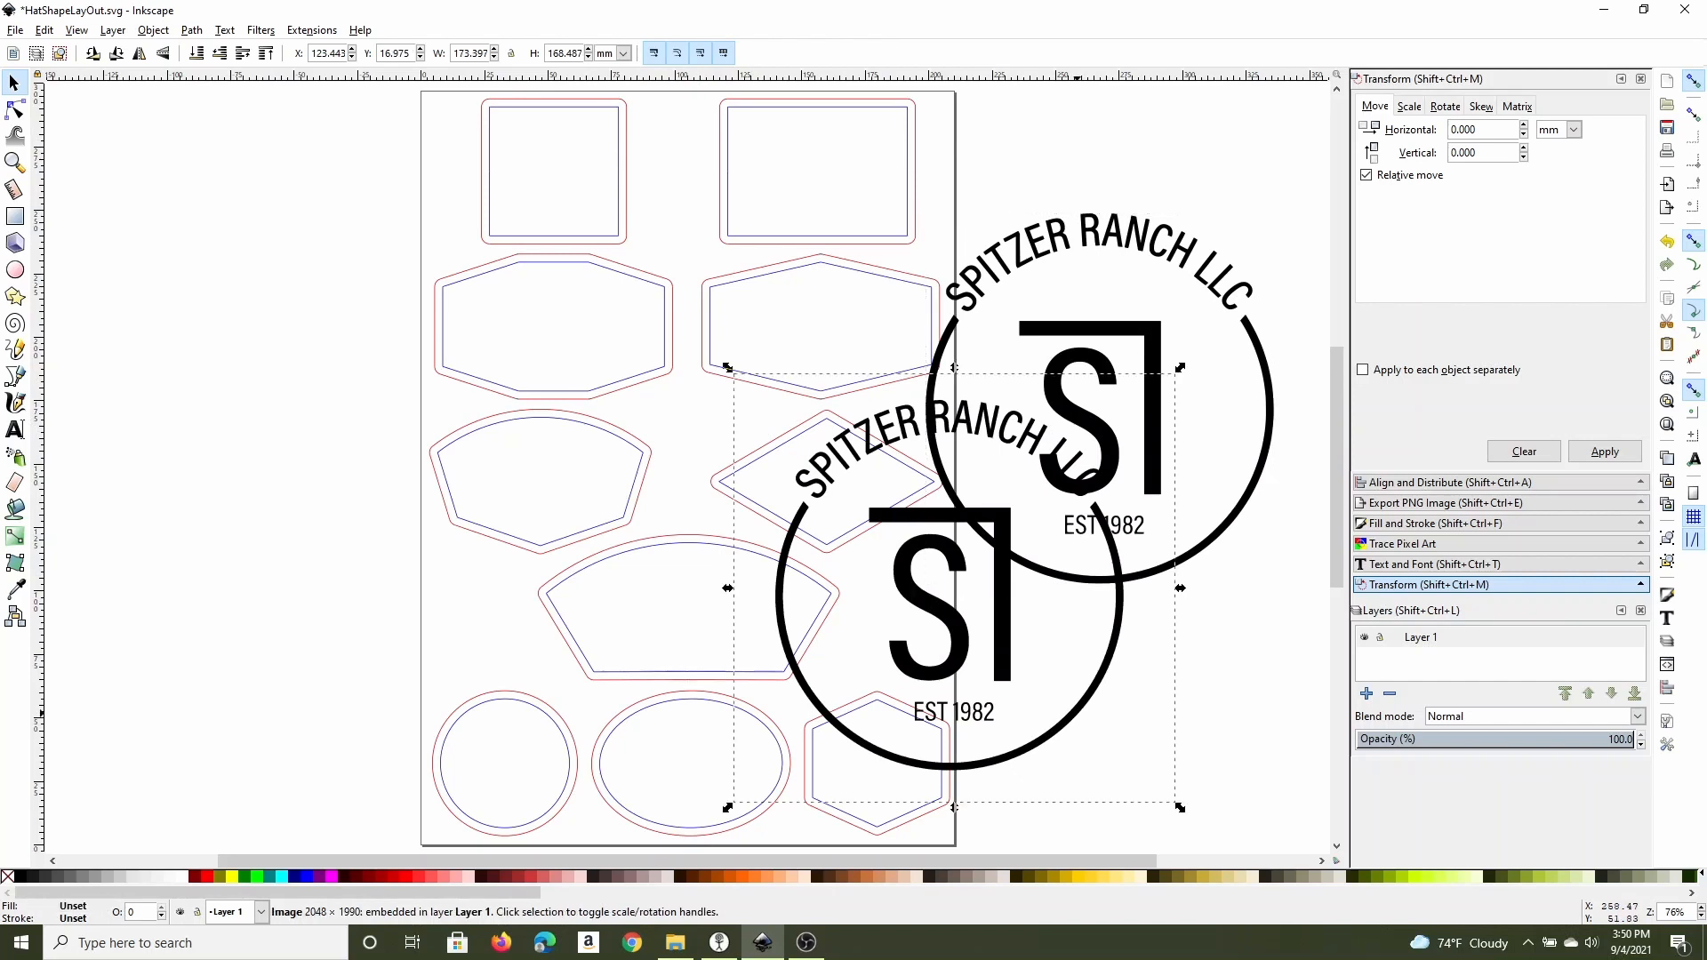
key(Delete)
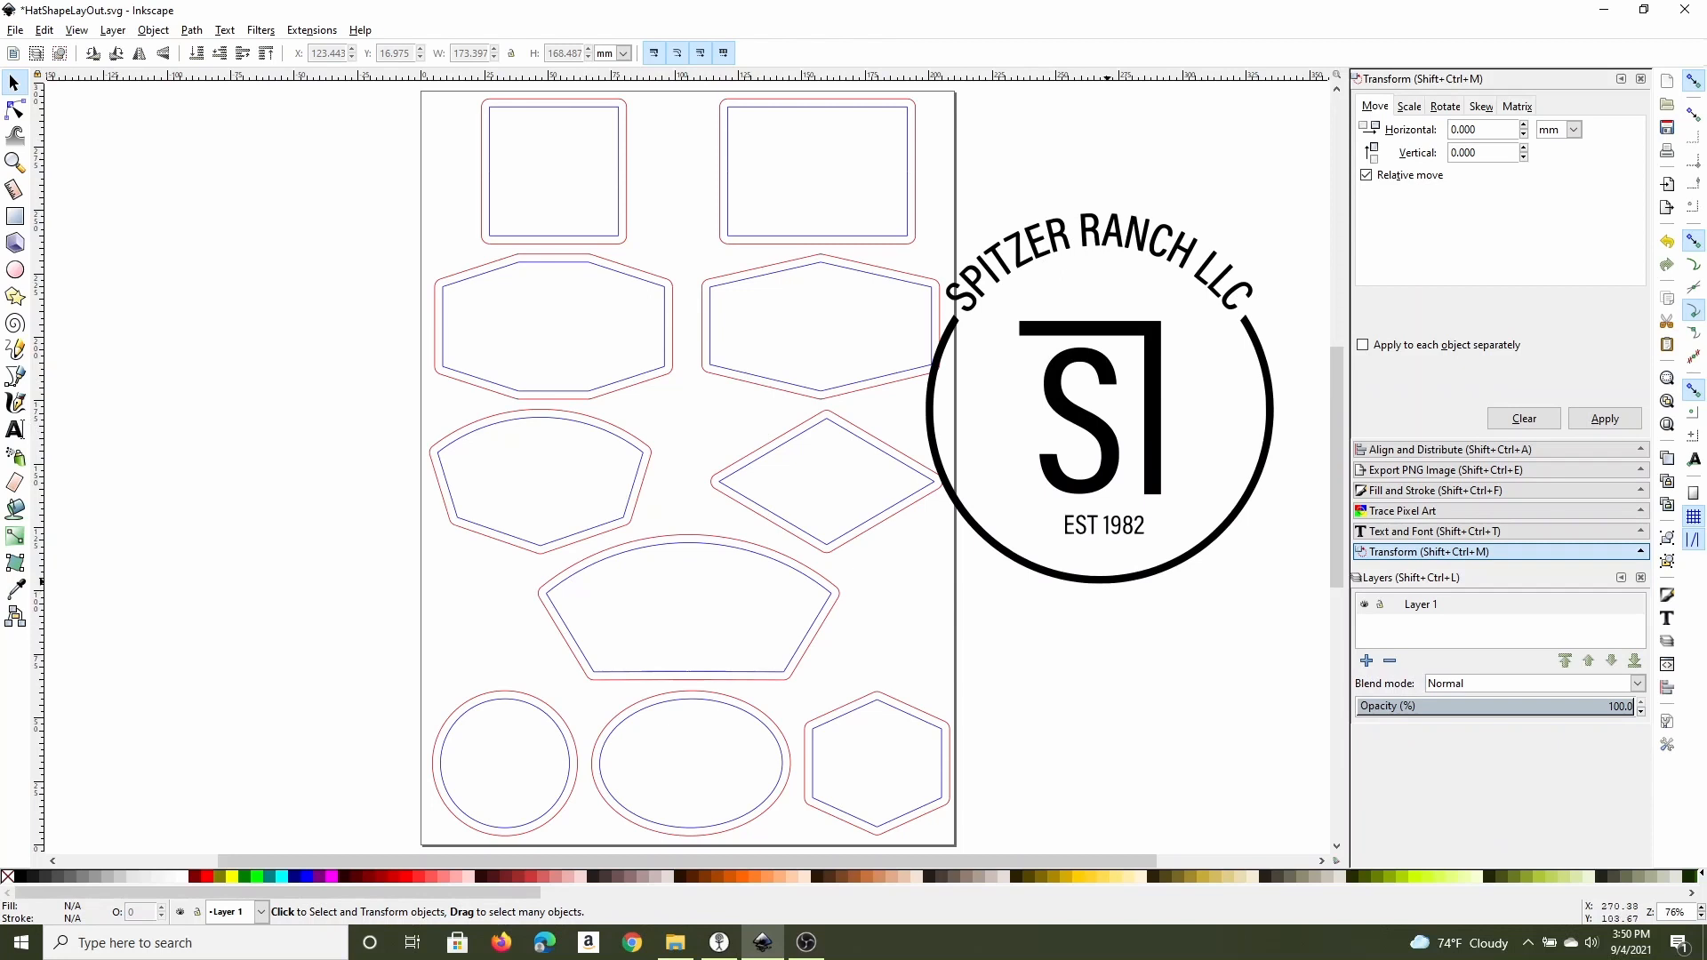
Scale the traced logo proportionally to about 49 × 52 mm and place it over the round patch at the page's lower left.
drag(1102, 583, 267, 819)
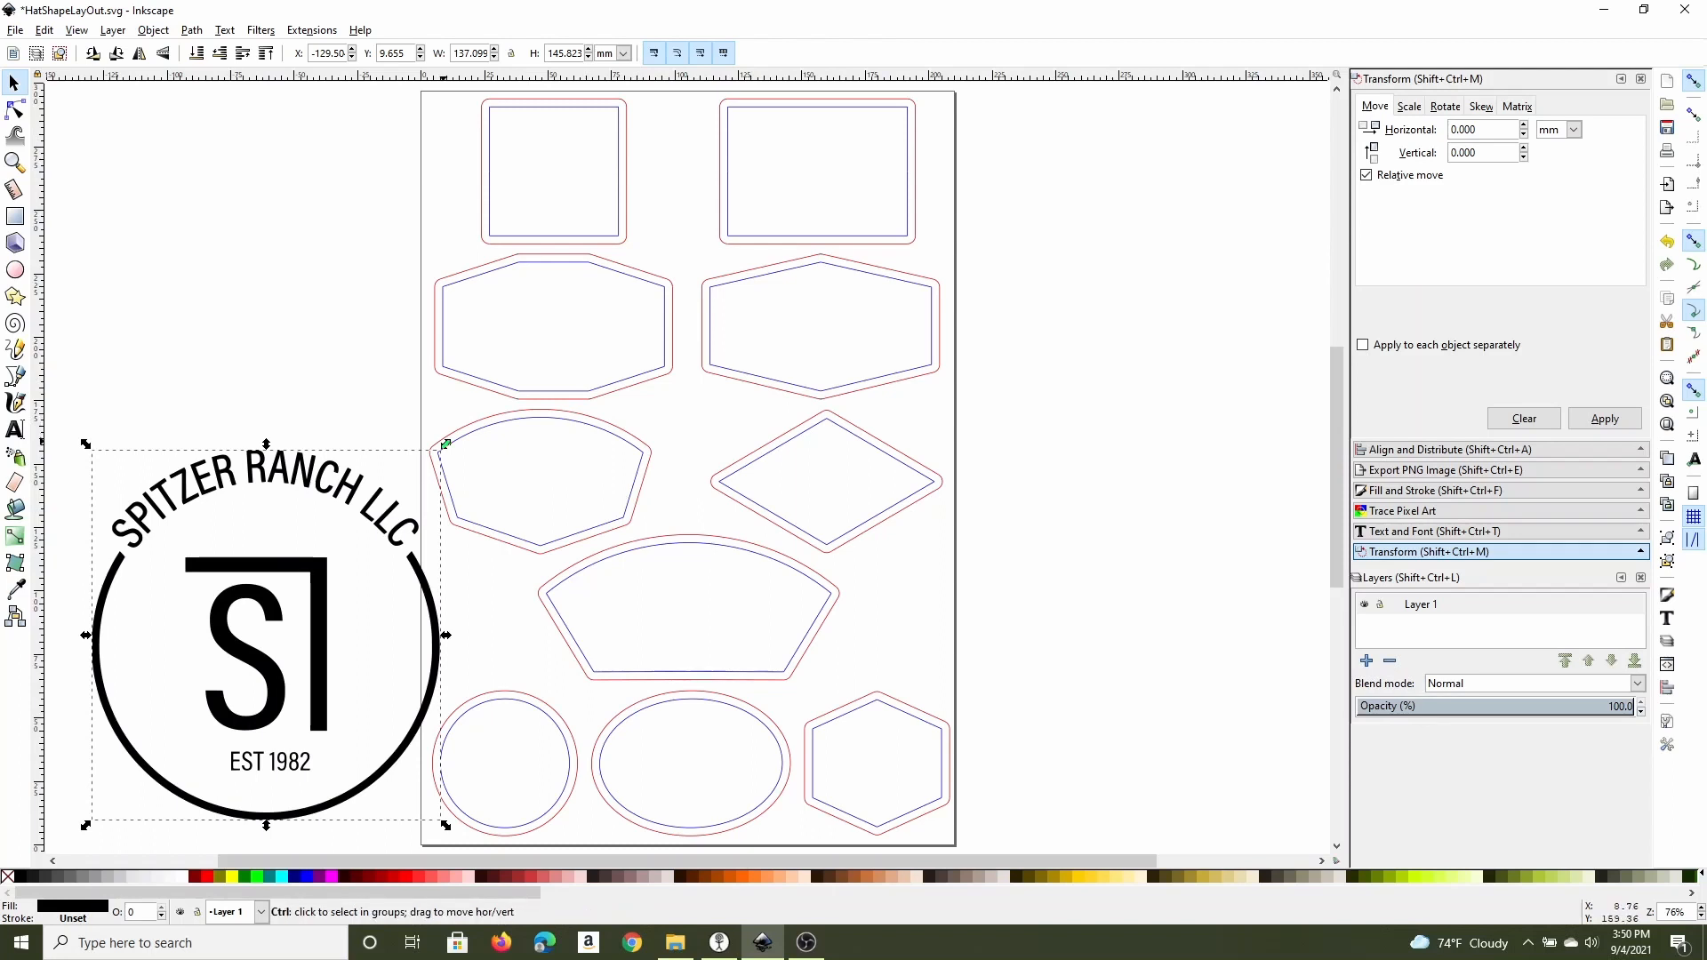
drag(445, 444, 222, 682)
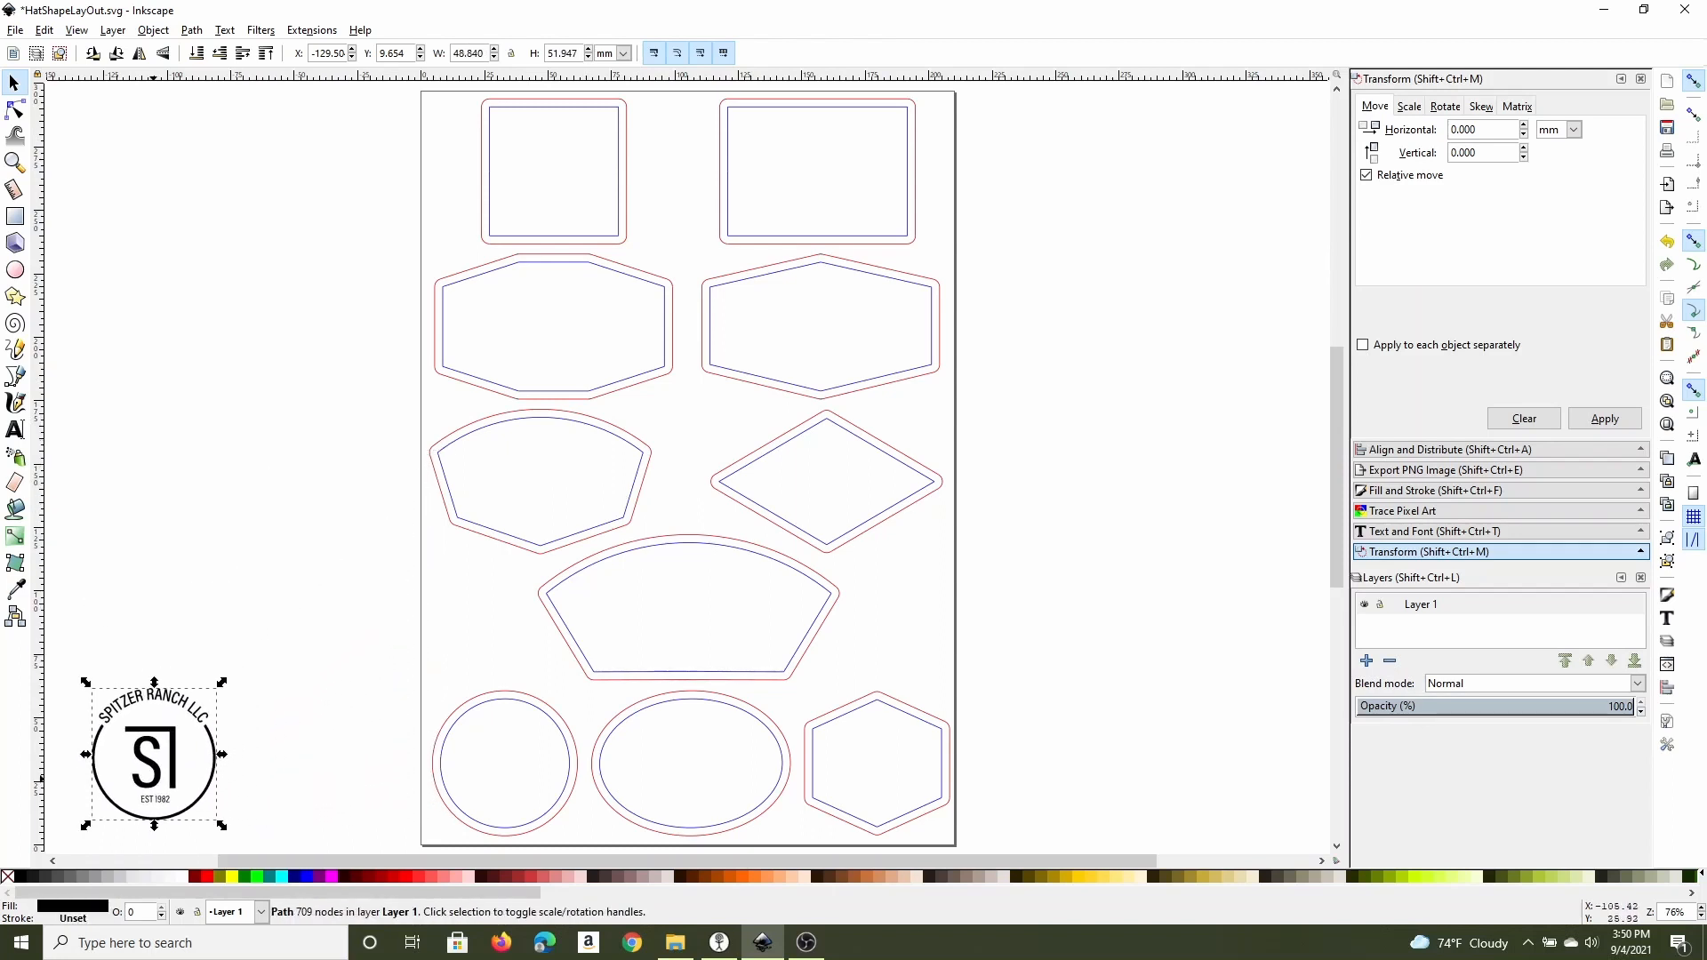
drag(147, 728, 528, 755)
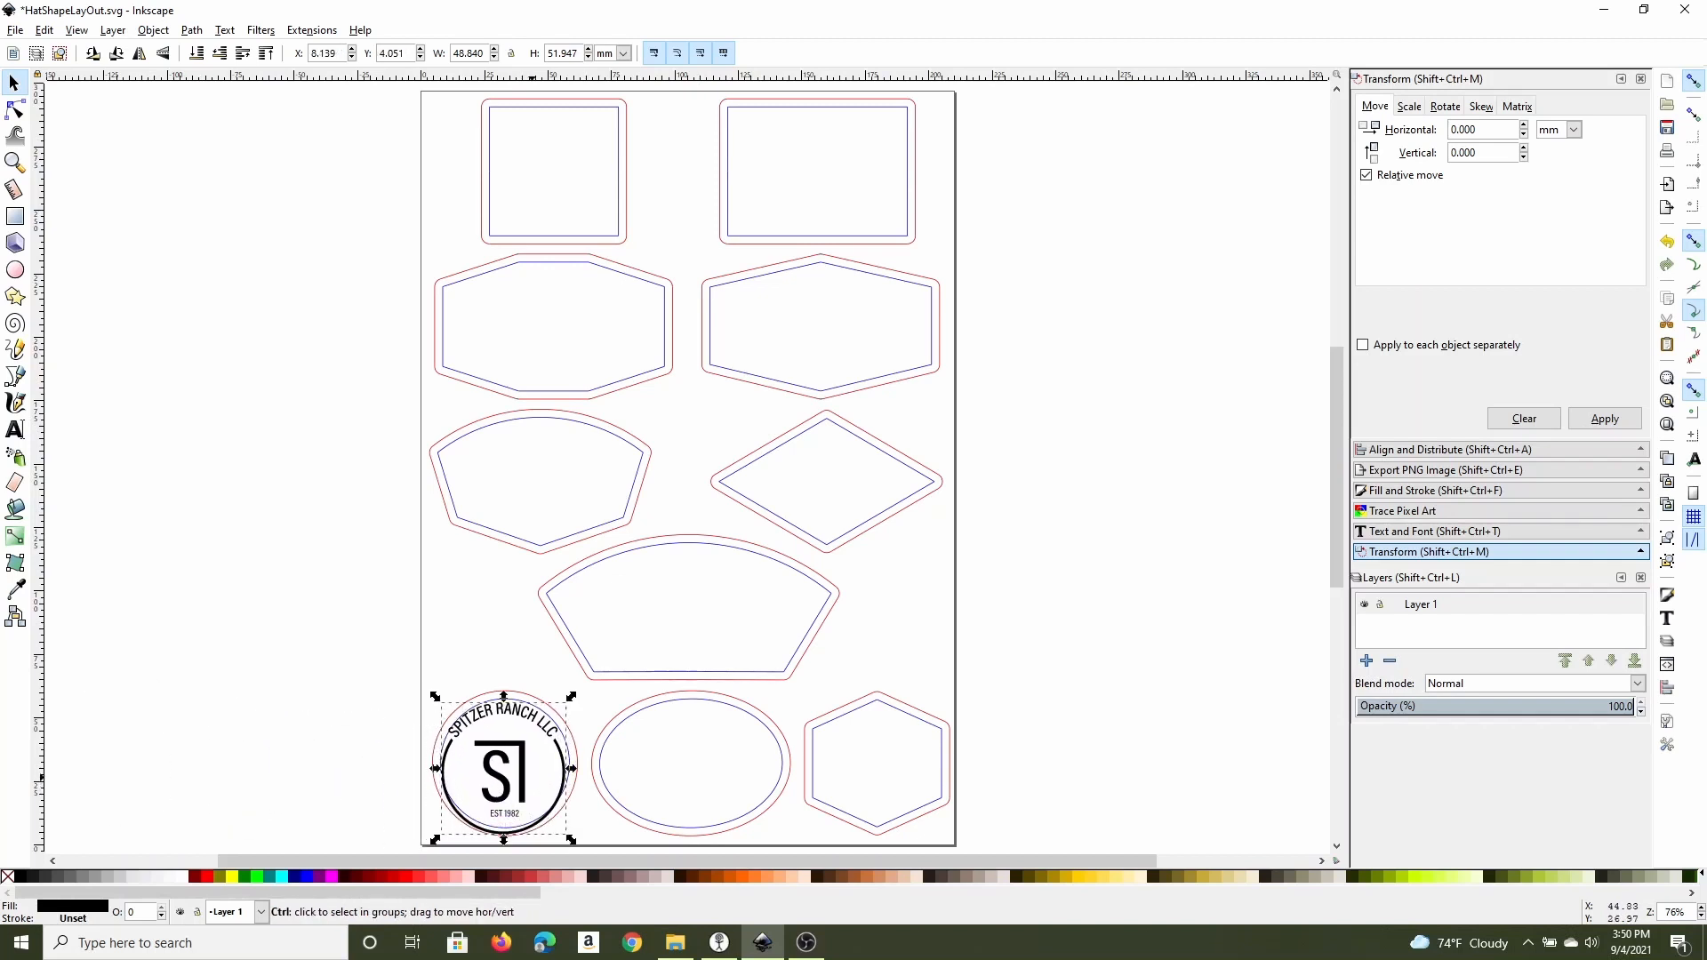
Shrink the logo proportionally to about 43 × 45 mm and reposition it inside the round patch's blue circle.
click(573, 699)
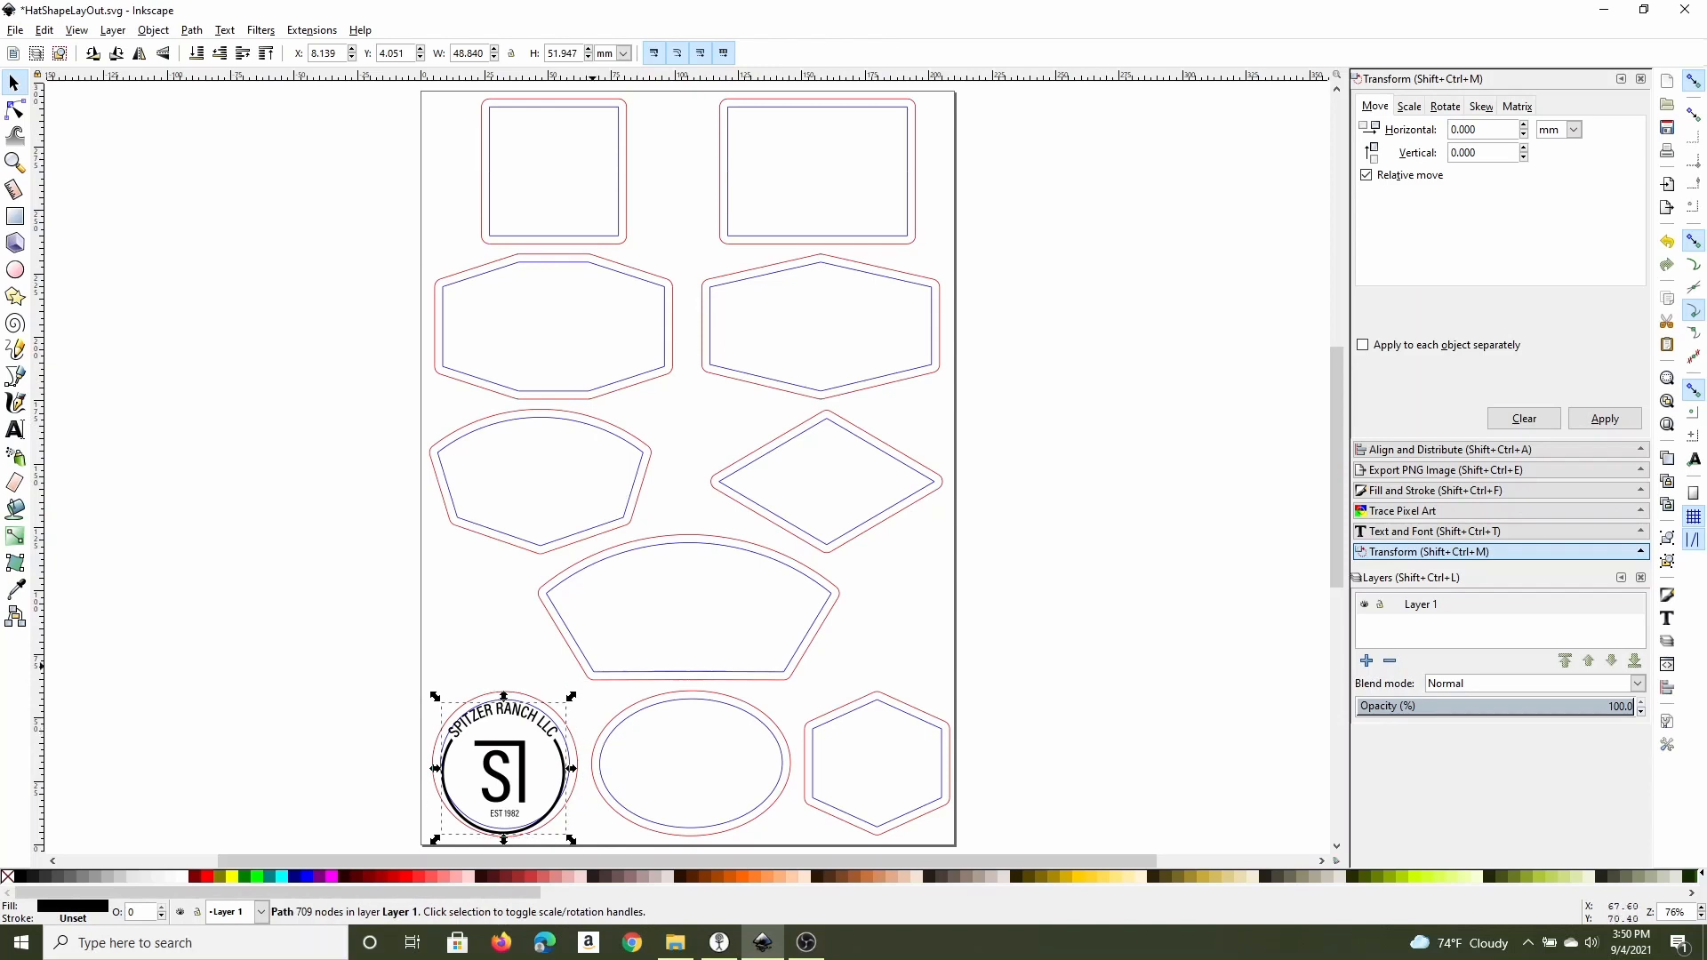
click(534, 753)
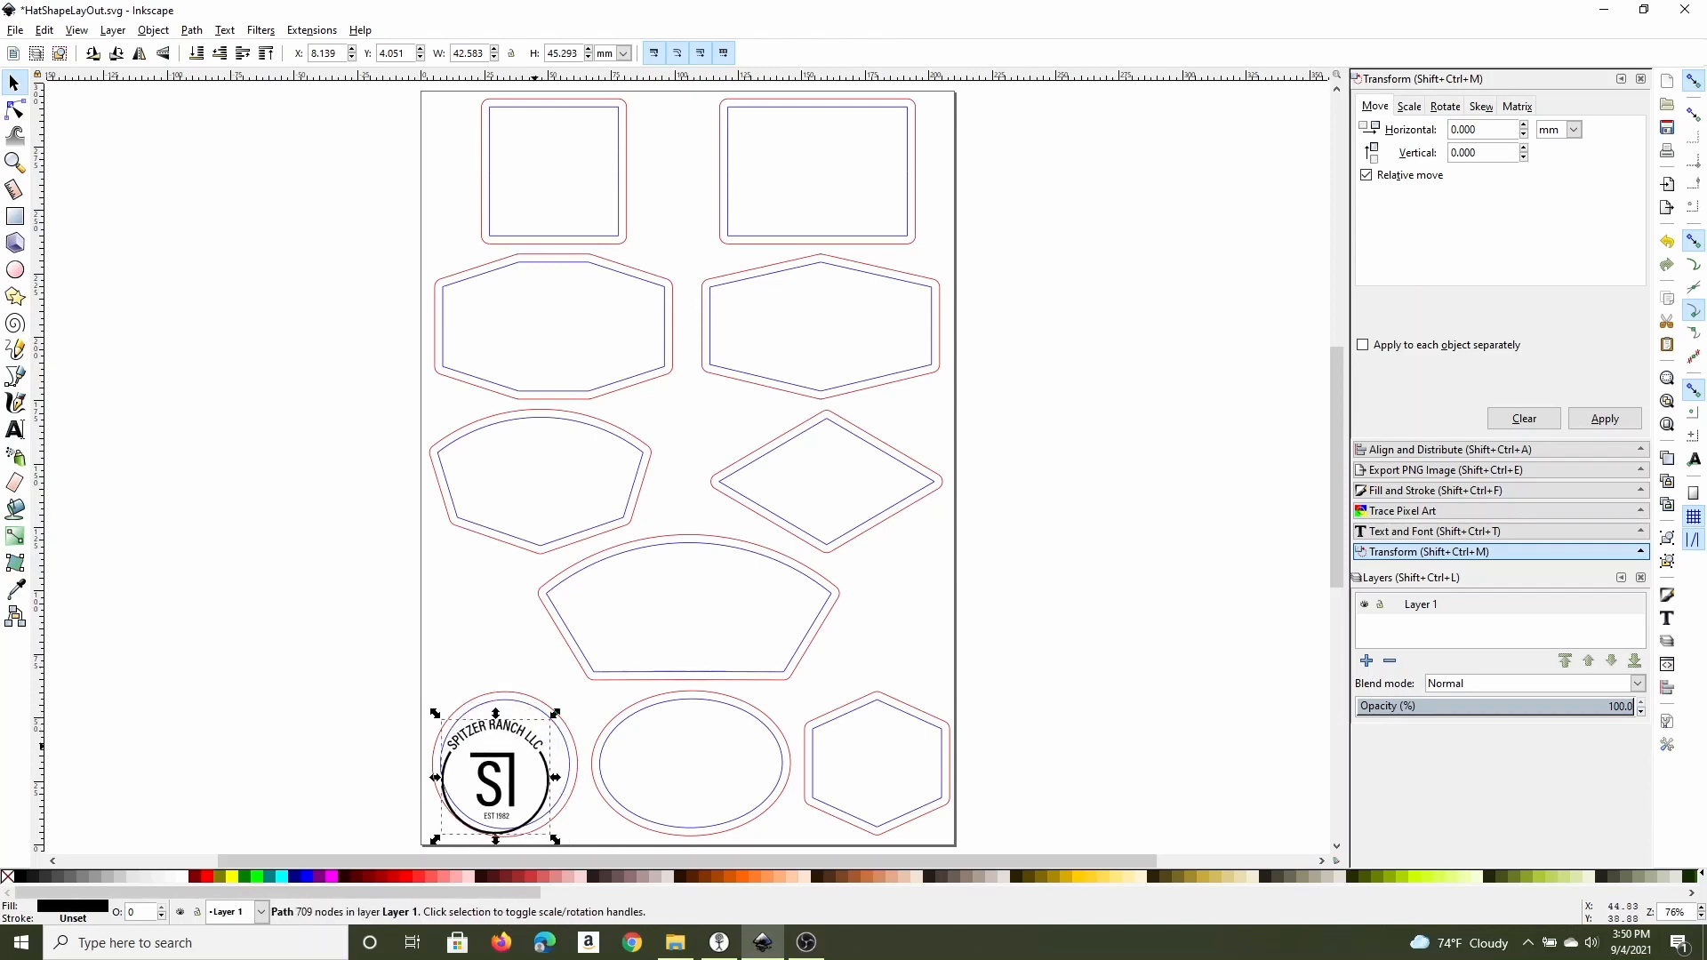
drag(534, 753, 542, 740)
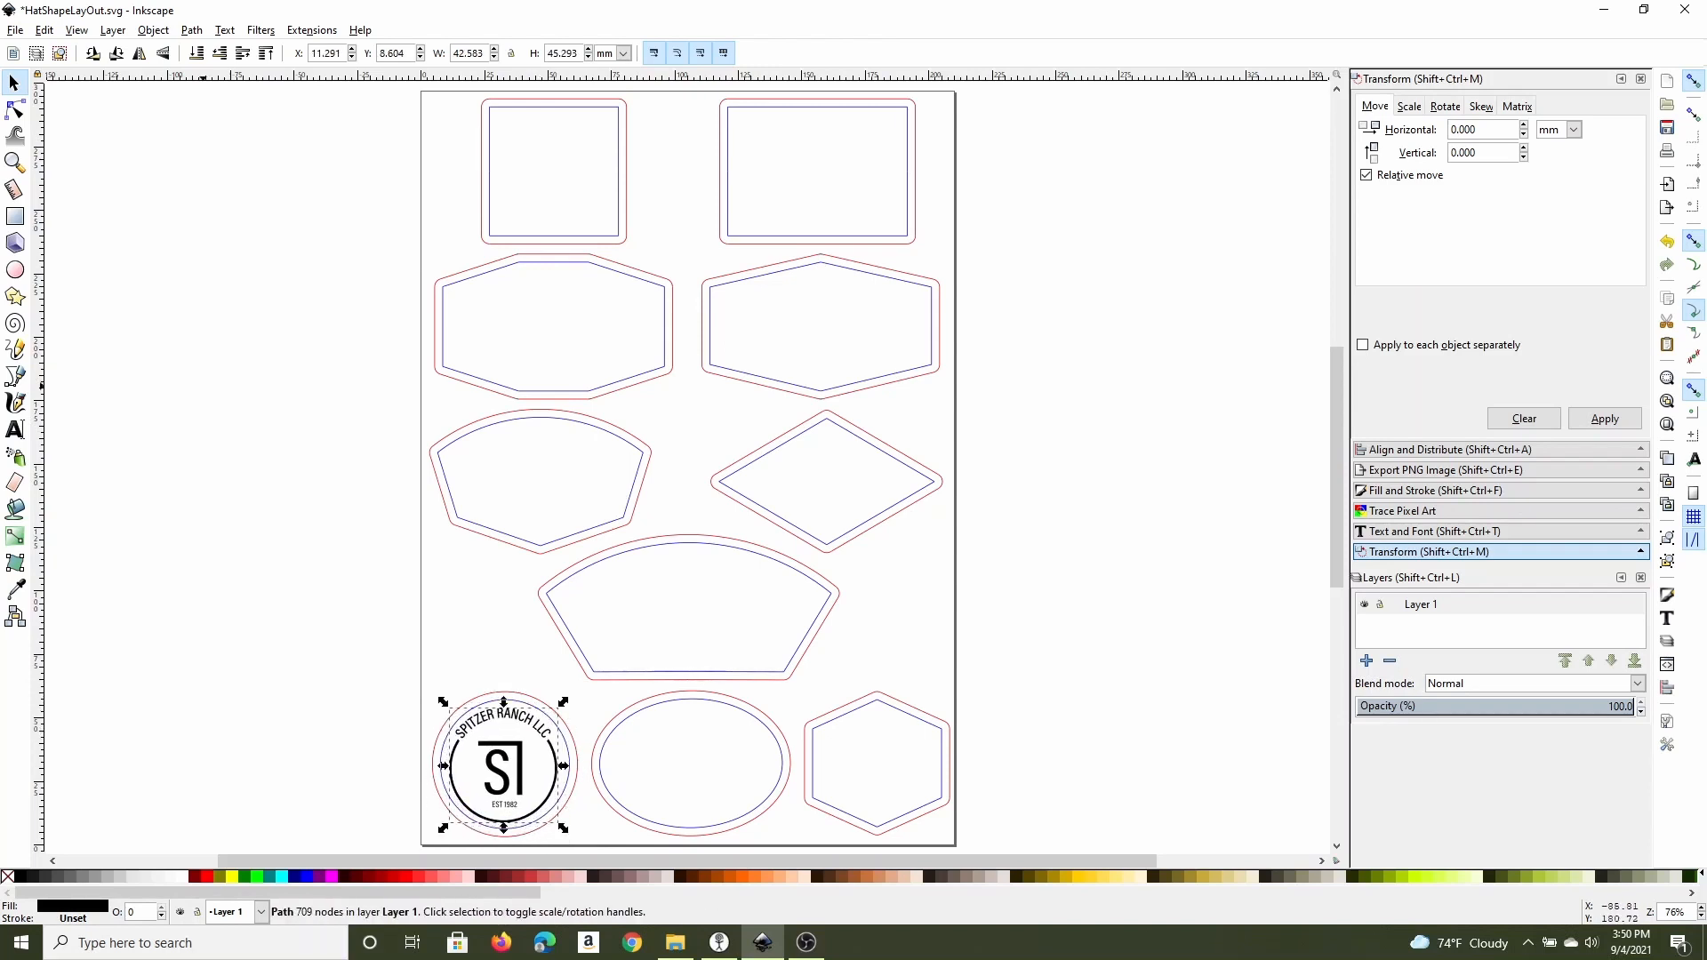
Select the logo together with the round patch outline and center them on both the vertical and horizontal axes, relative to the selection area.
key(z)
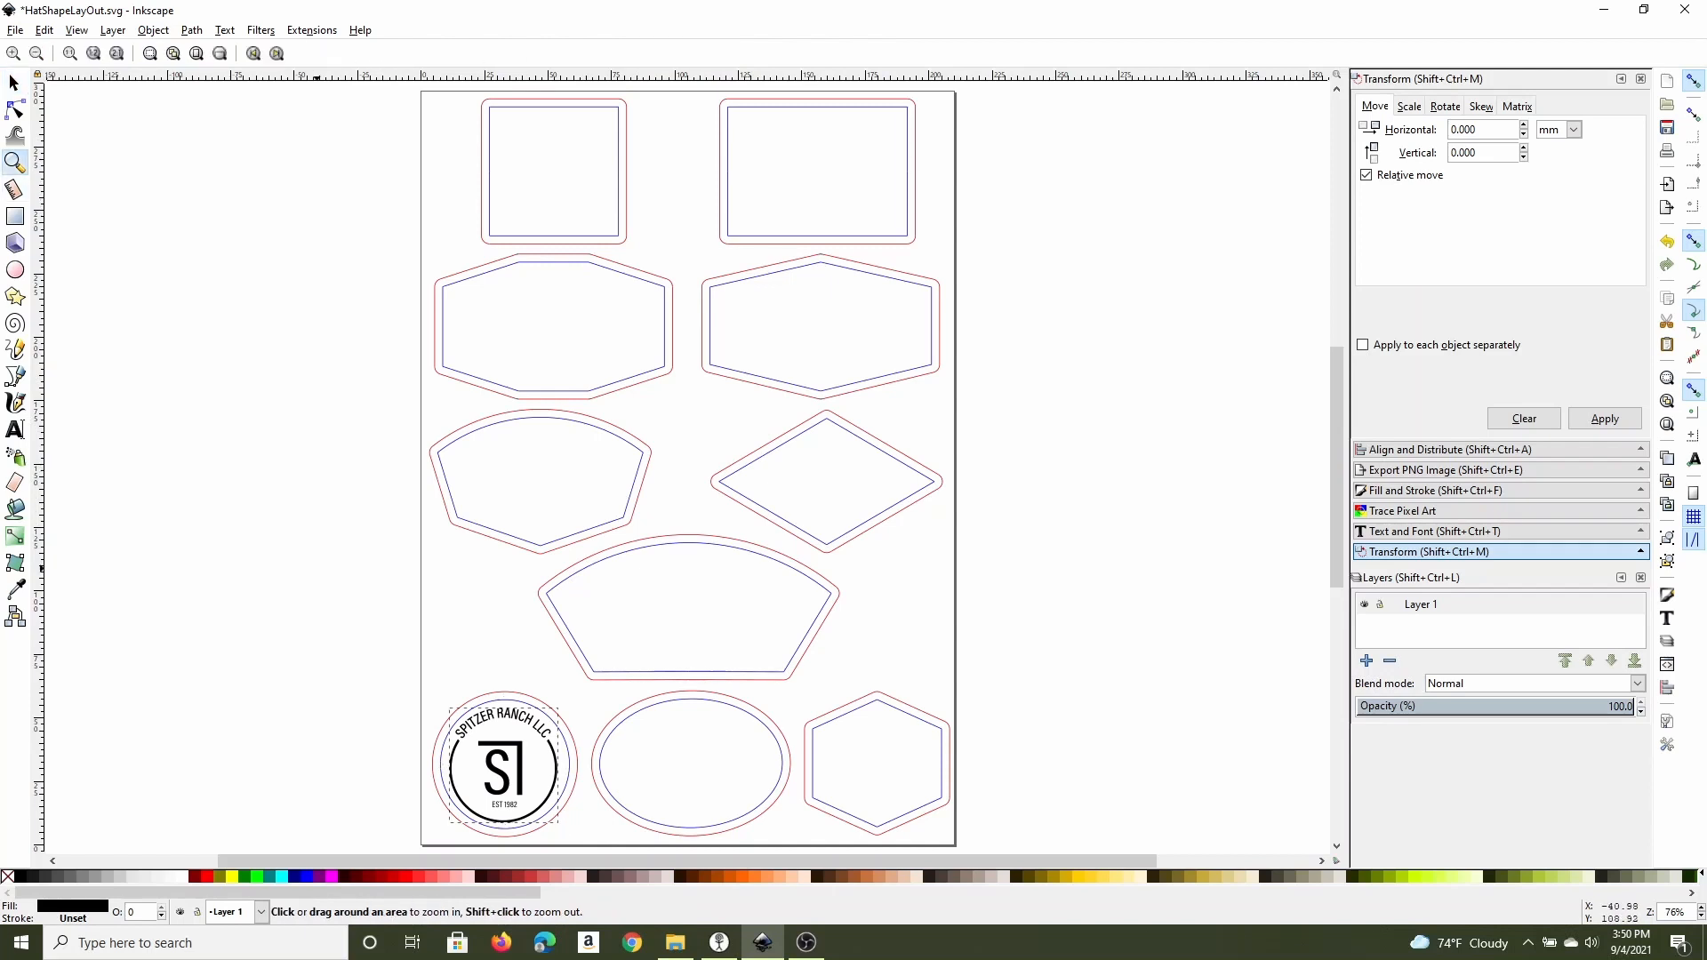
drag(385, 658, 624, 851)
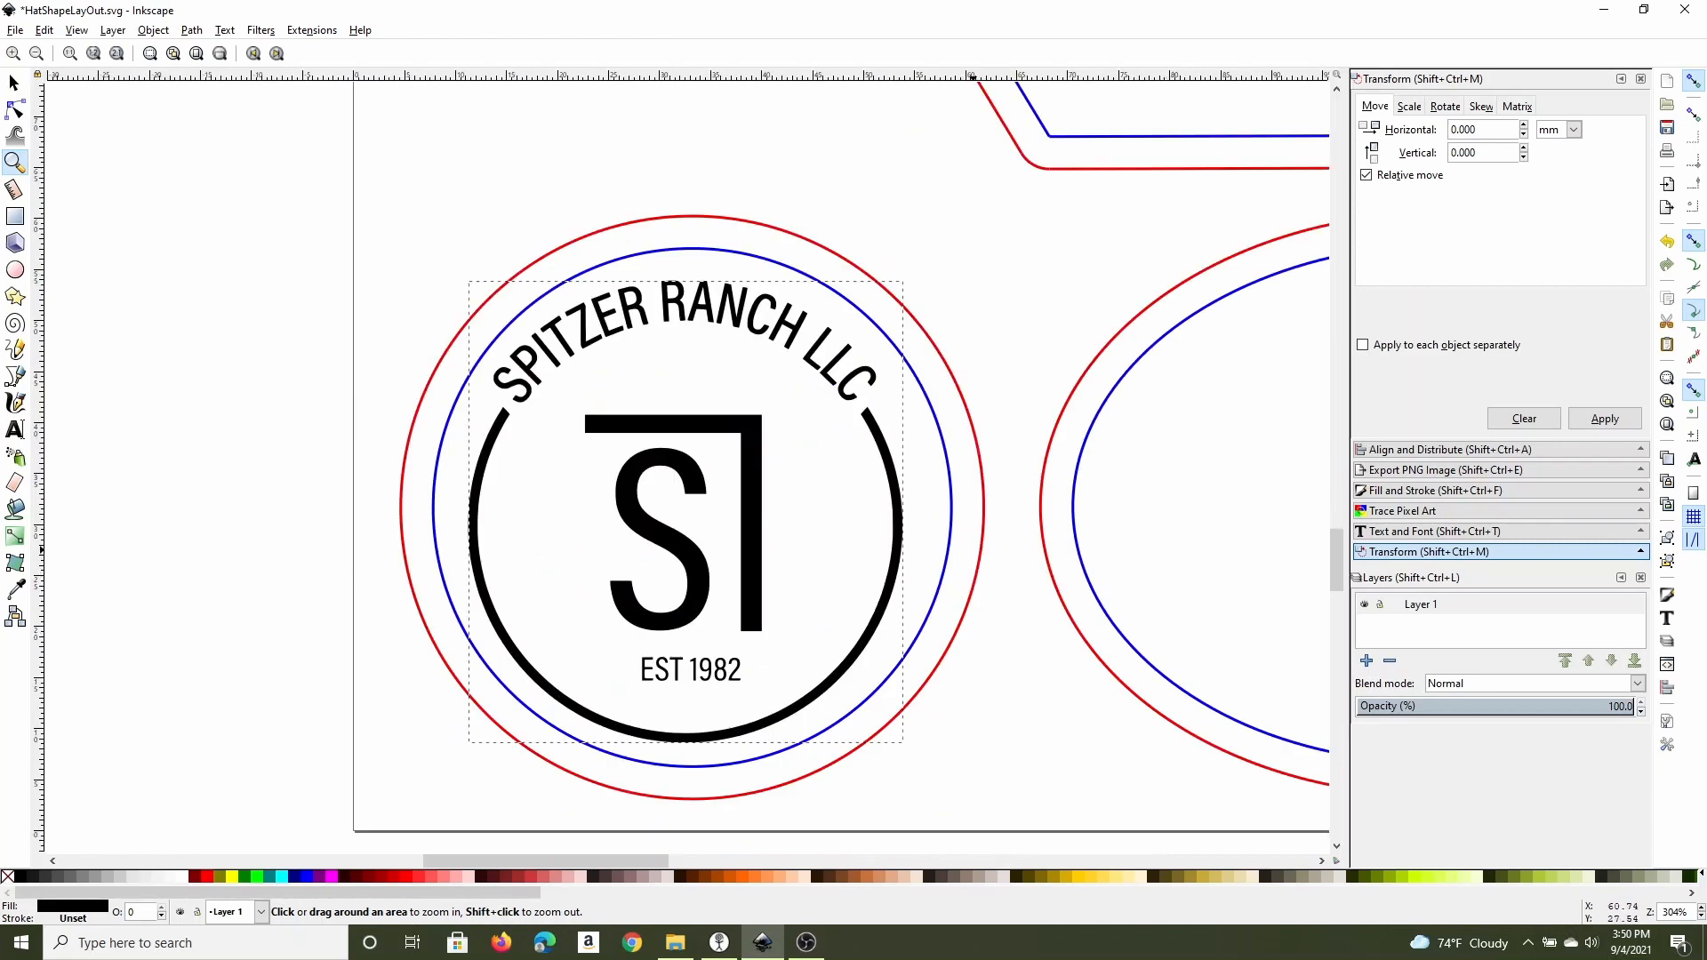
click(15, 83)
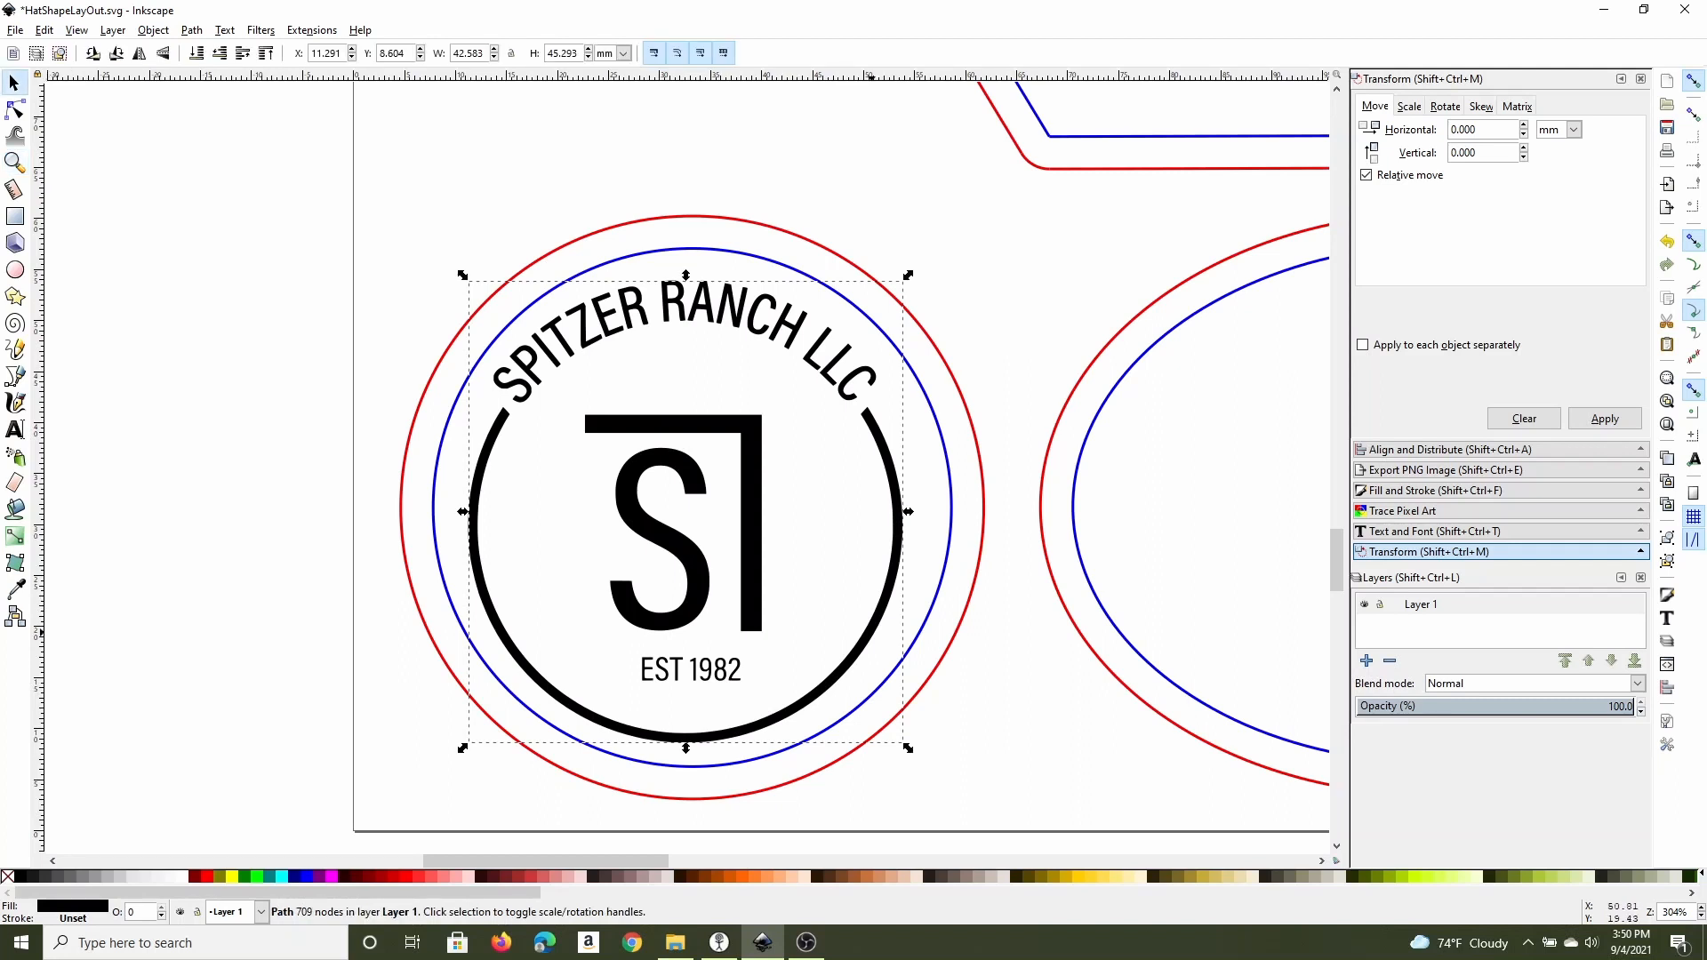
key(shift)
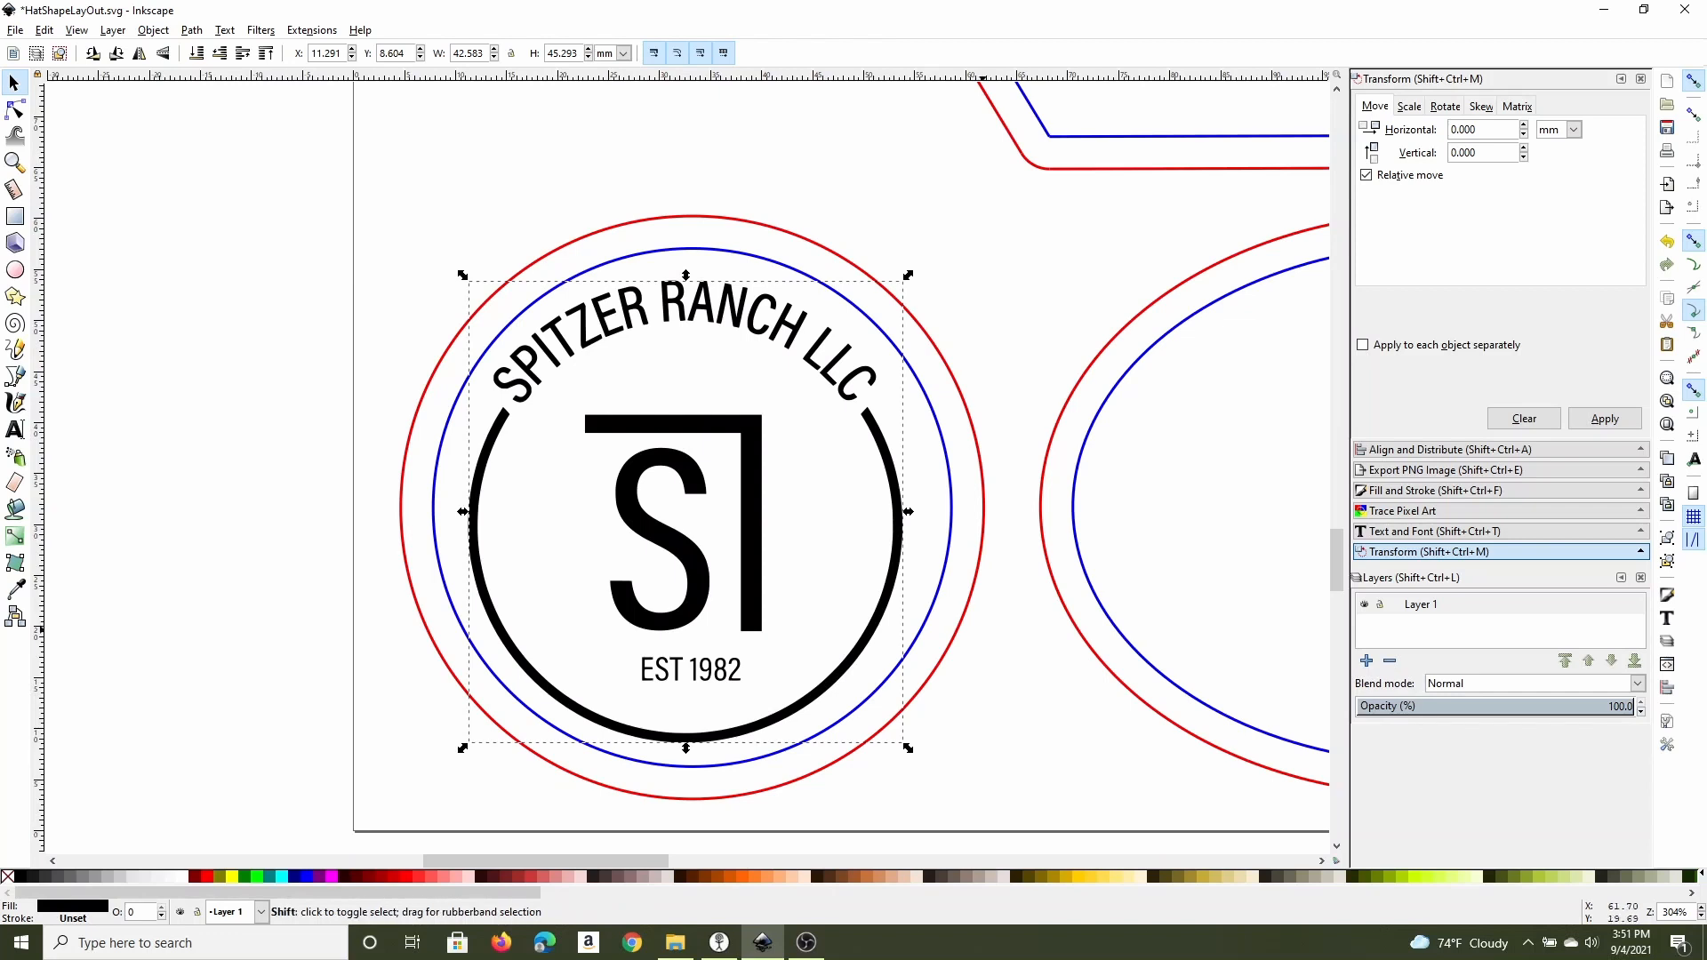
shift+click(982, 469)
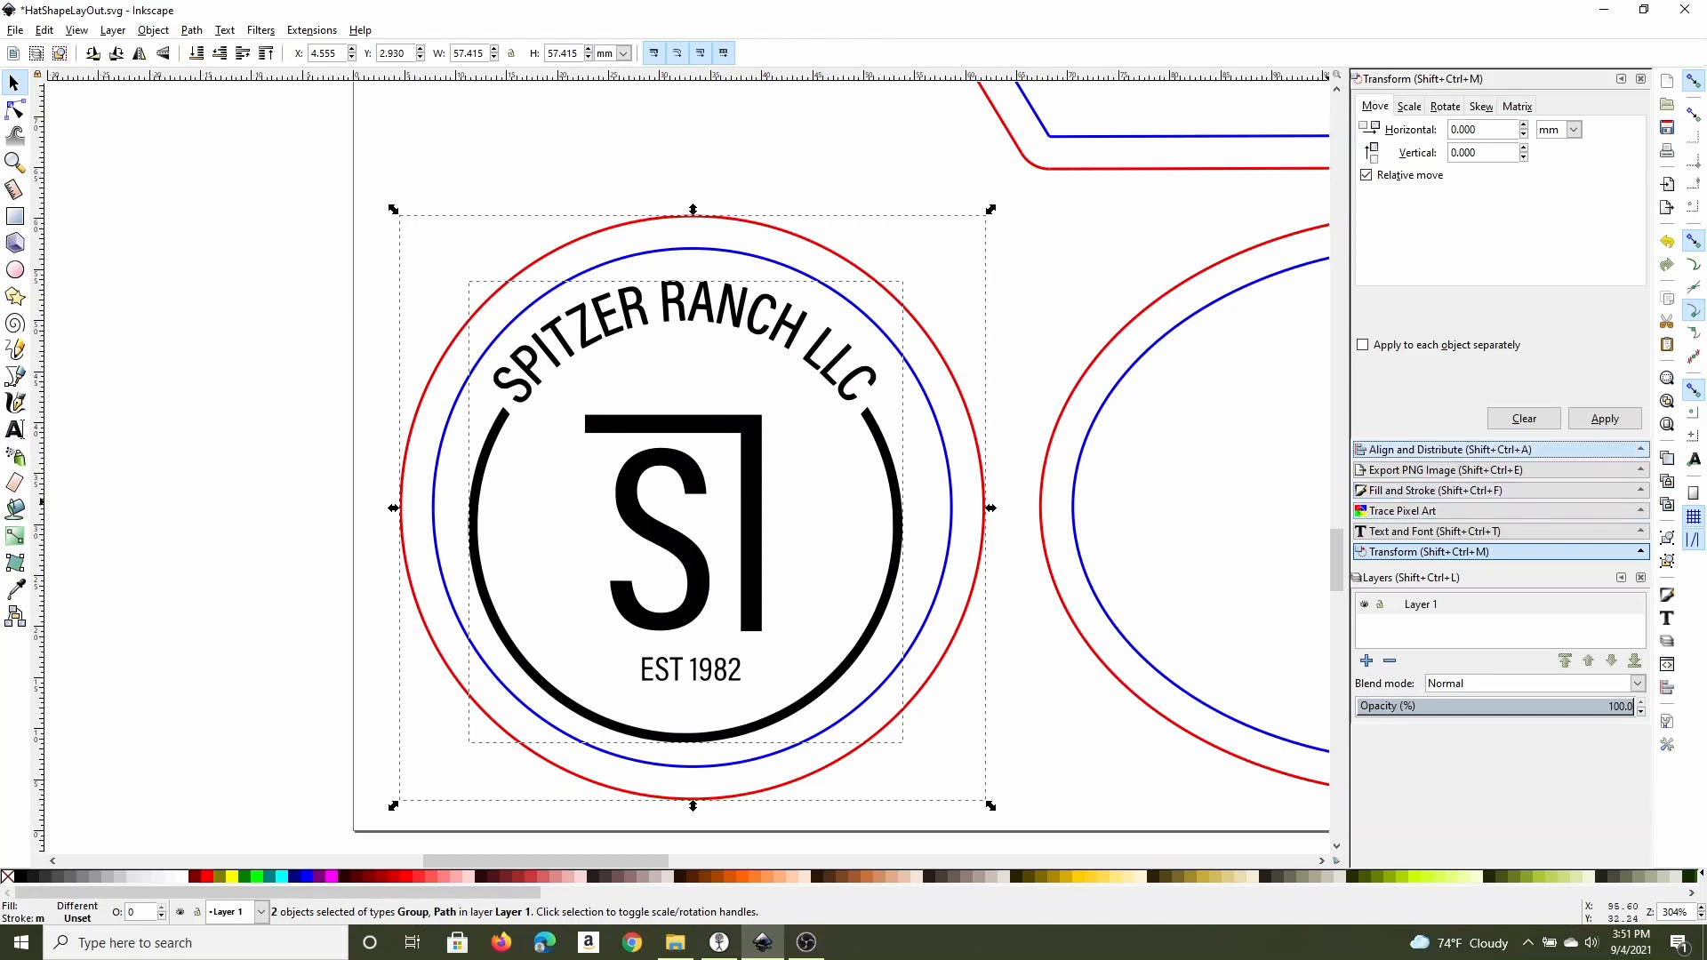
click(1500, 450)
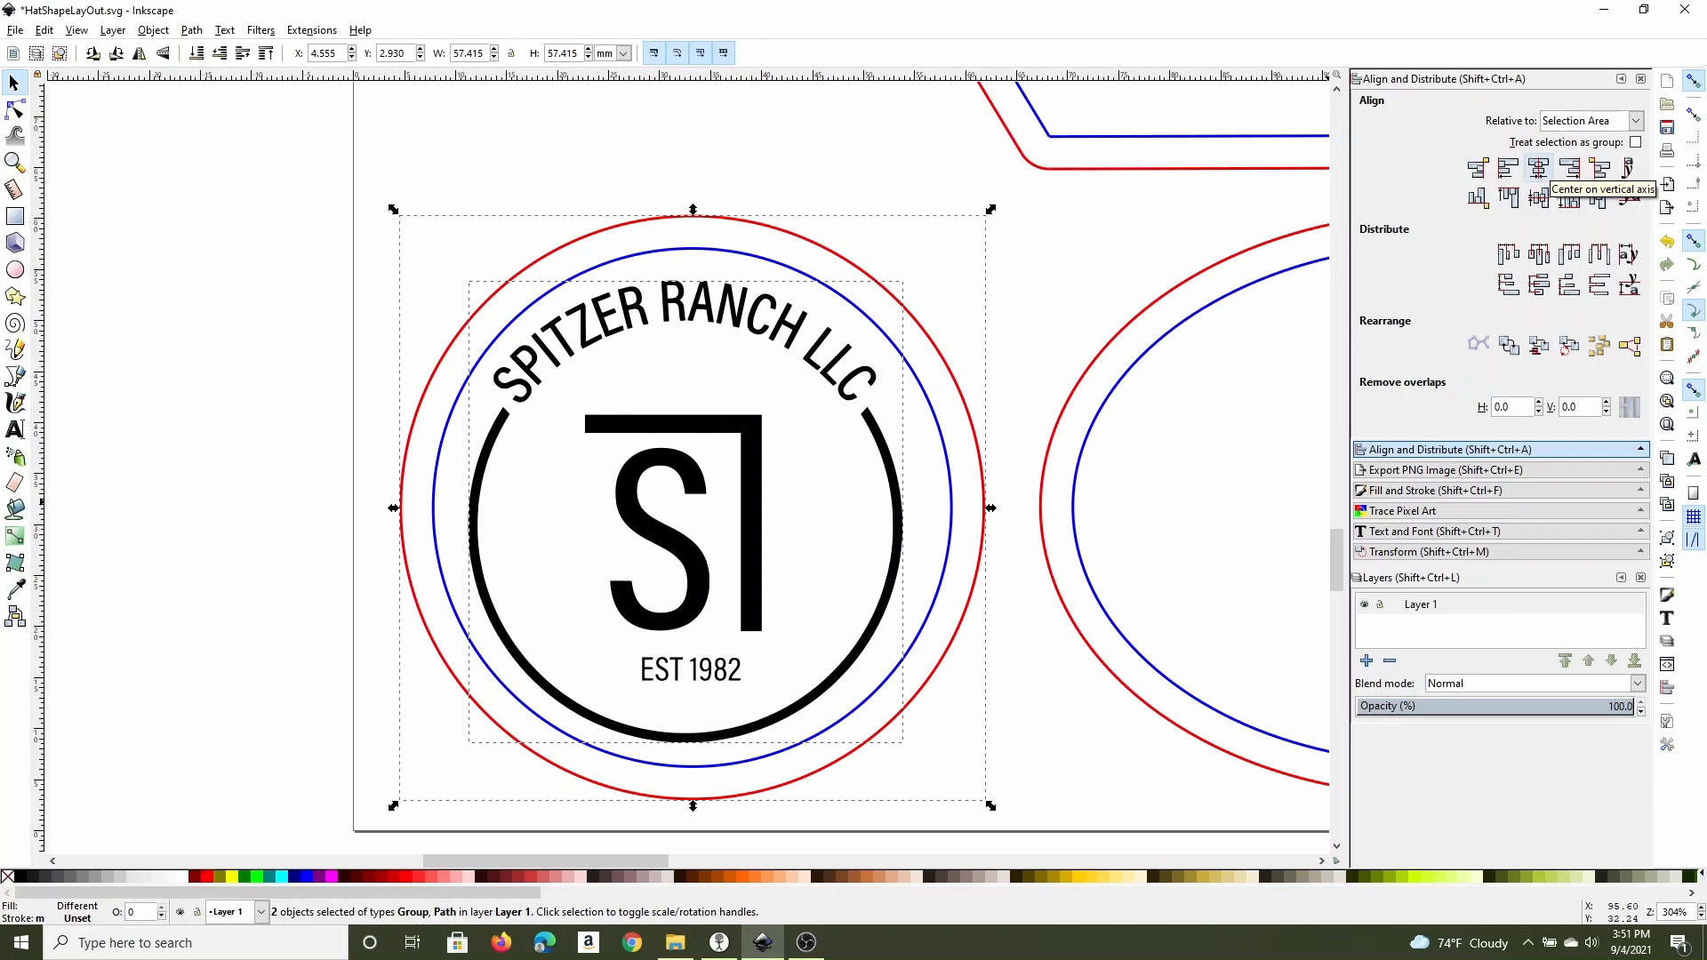
click(1539, 168)
click(1539, 197)
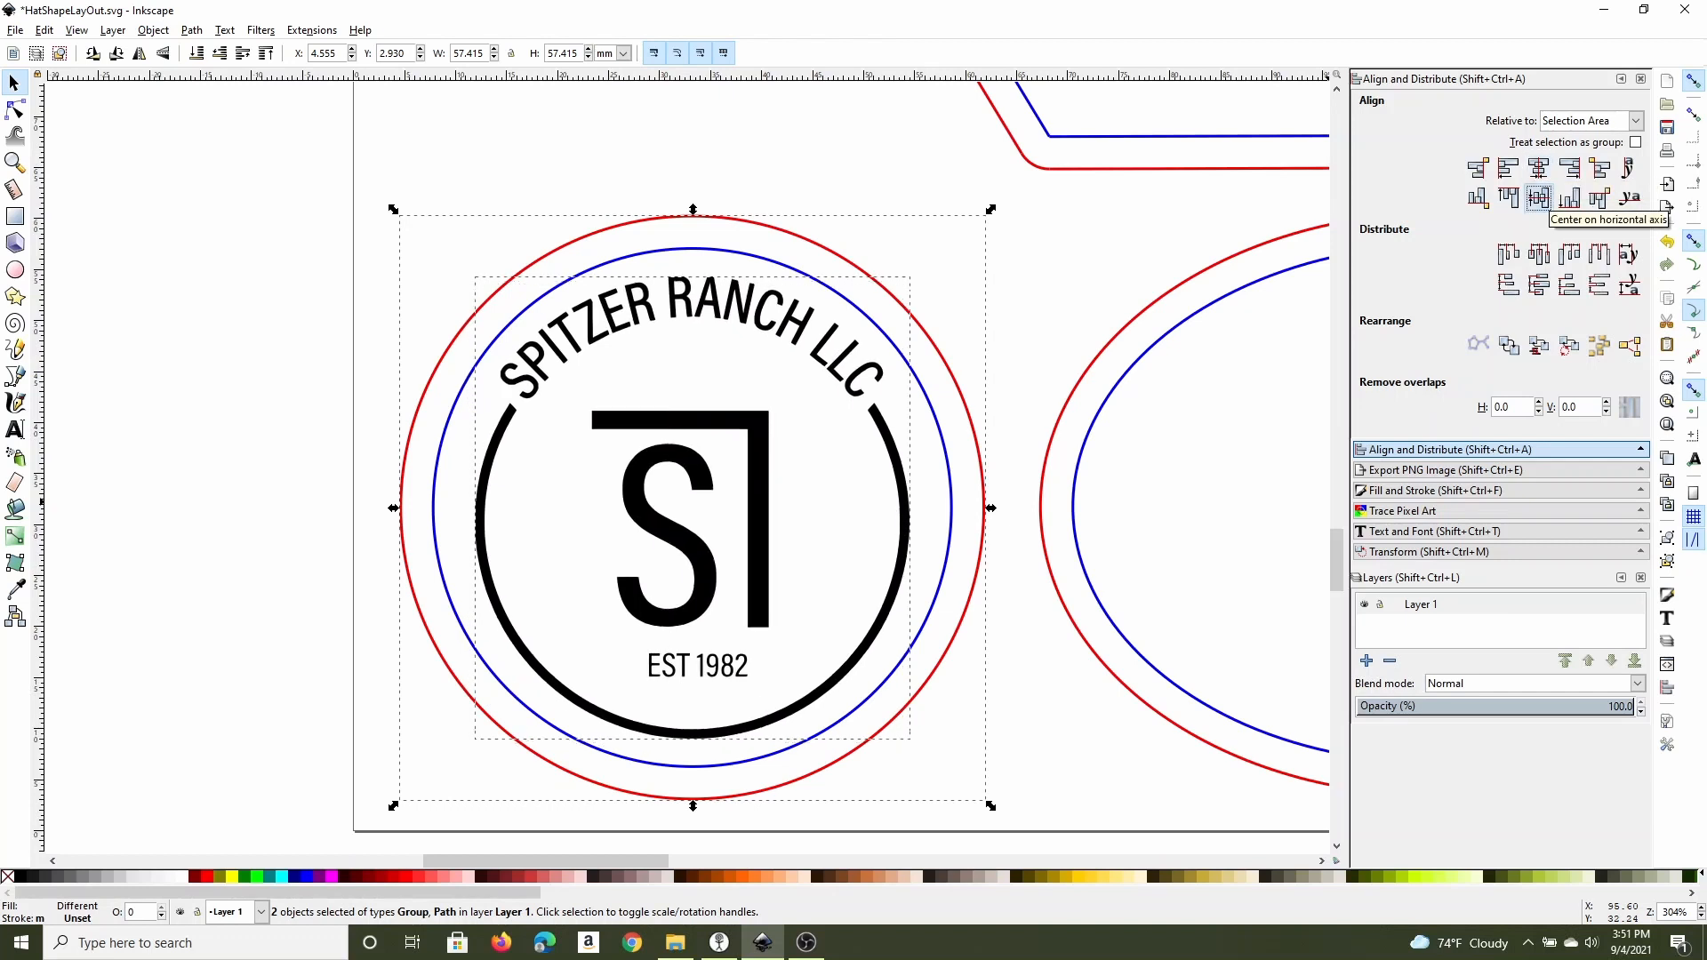
Duplicate the logo from the round patch and place the copy inside the arched five-sided patch in the third row.
key(Escape)
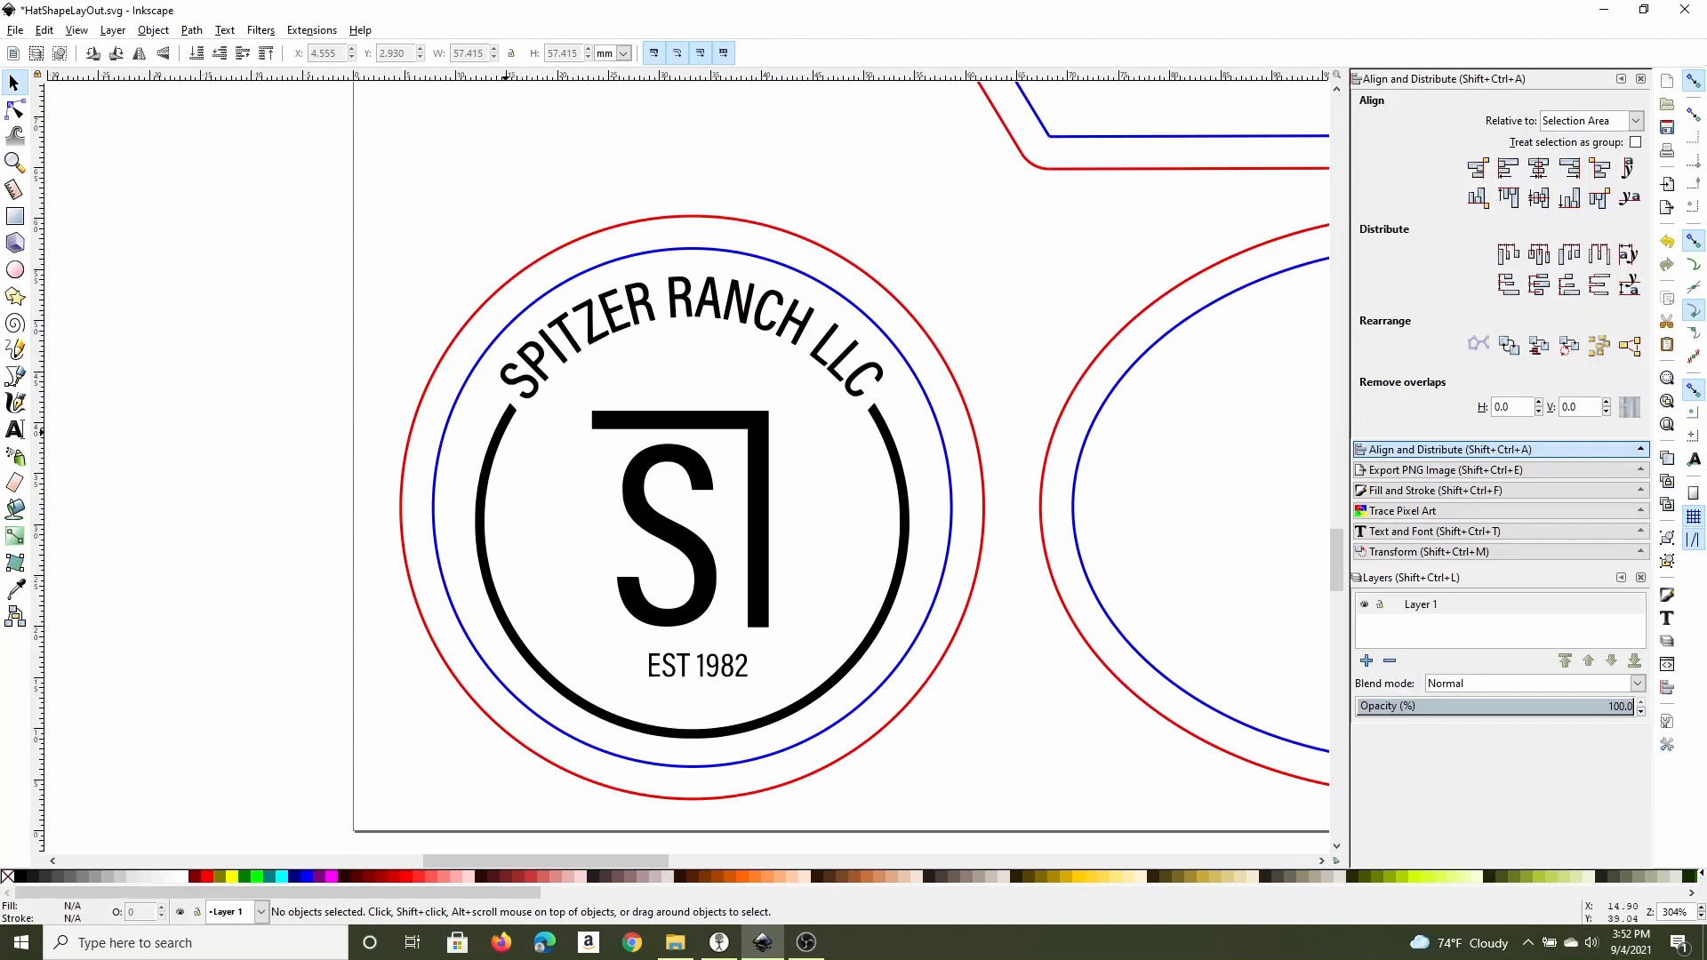
click(505, 431)
click(76, 31)
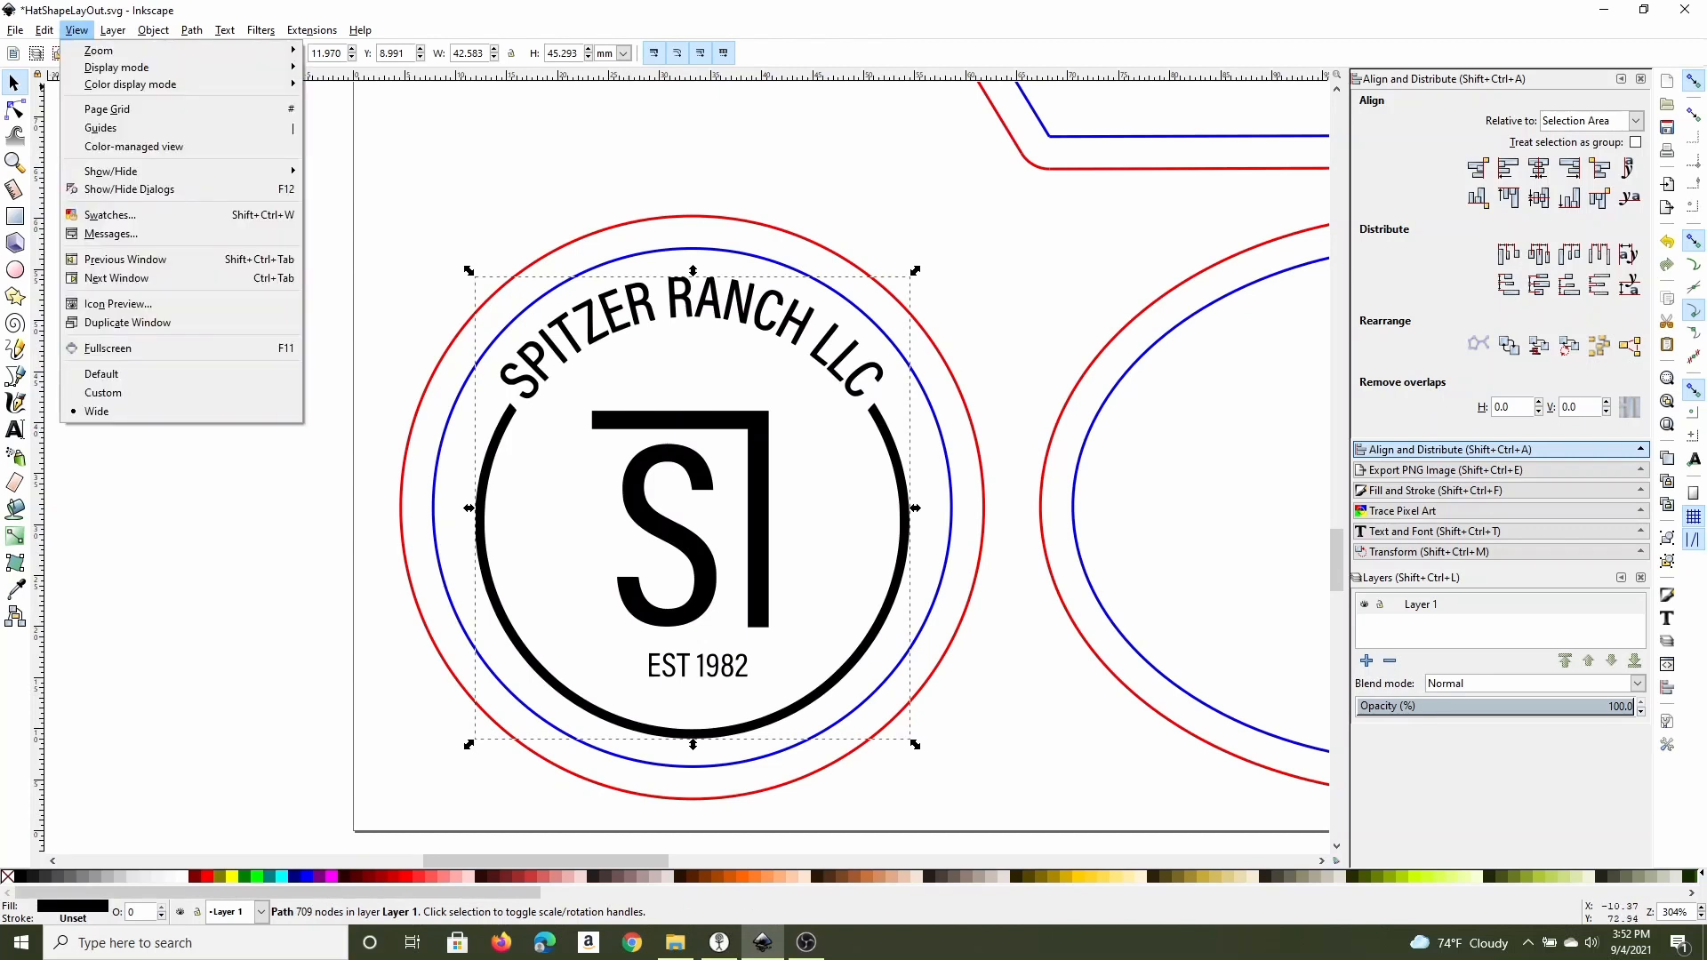
mouse_move(98, 50)
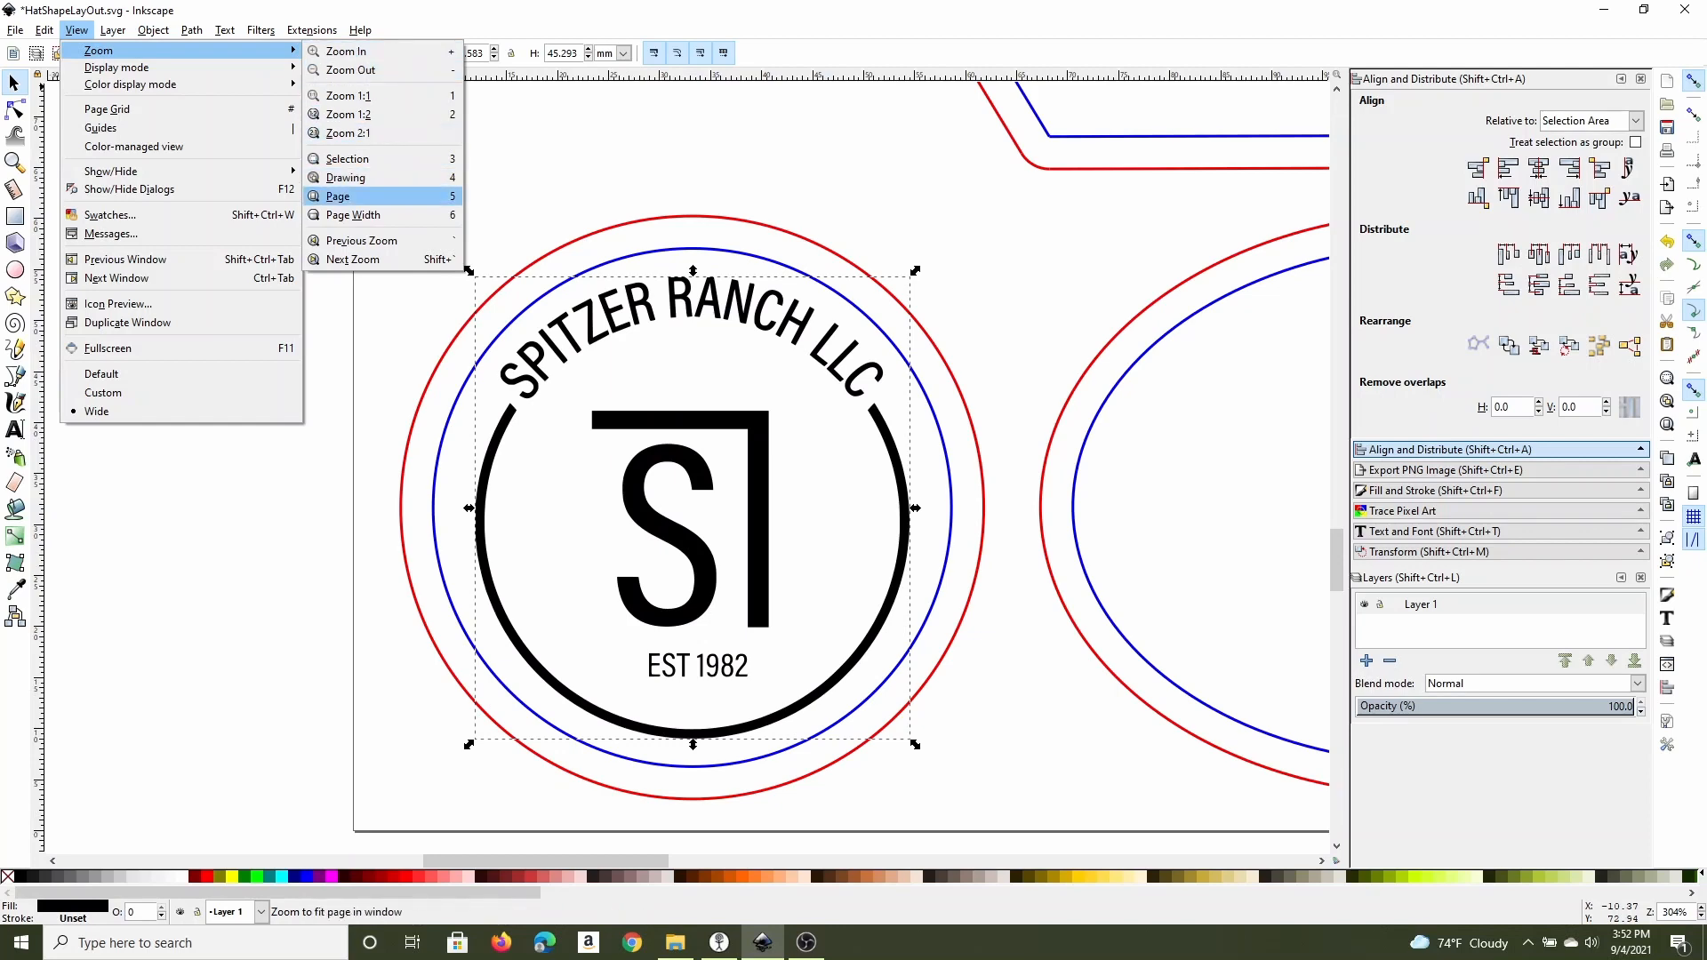
click(338, 196)
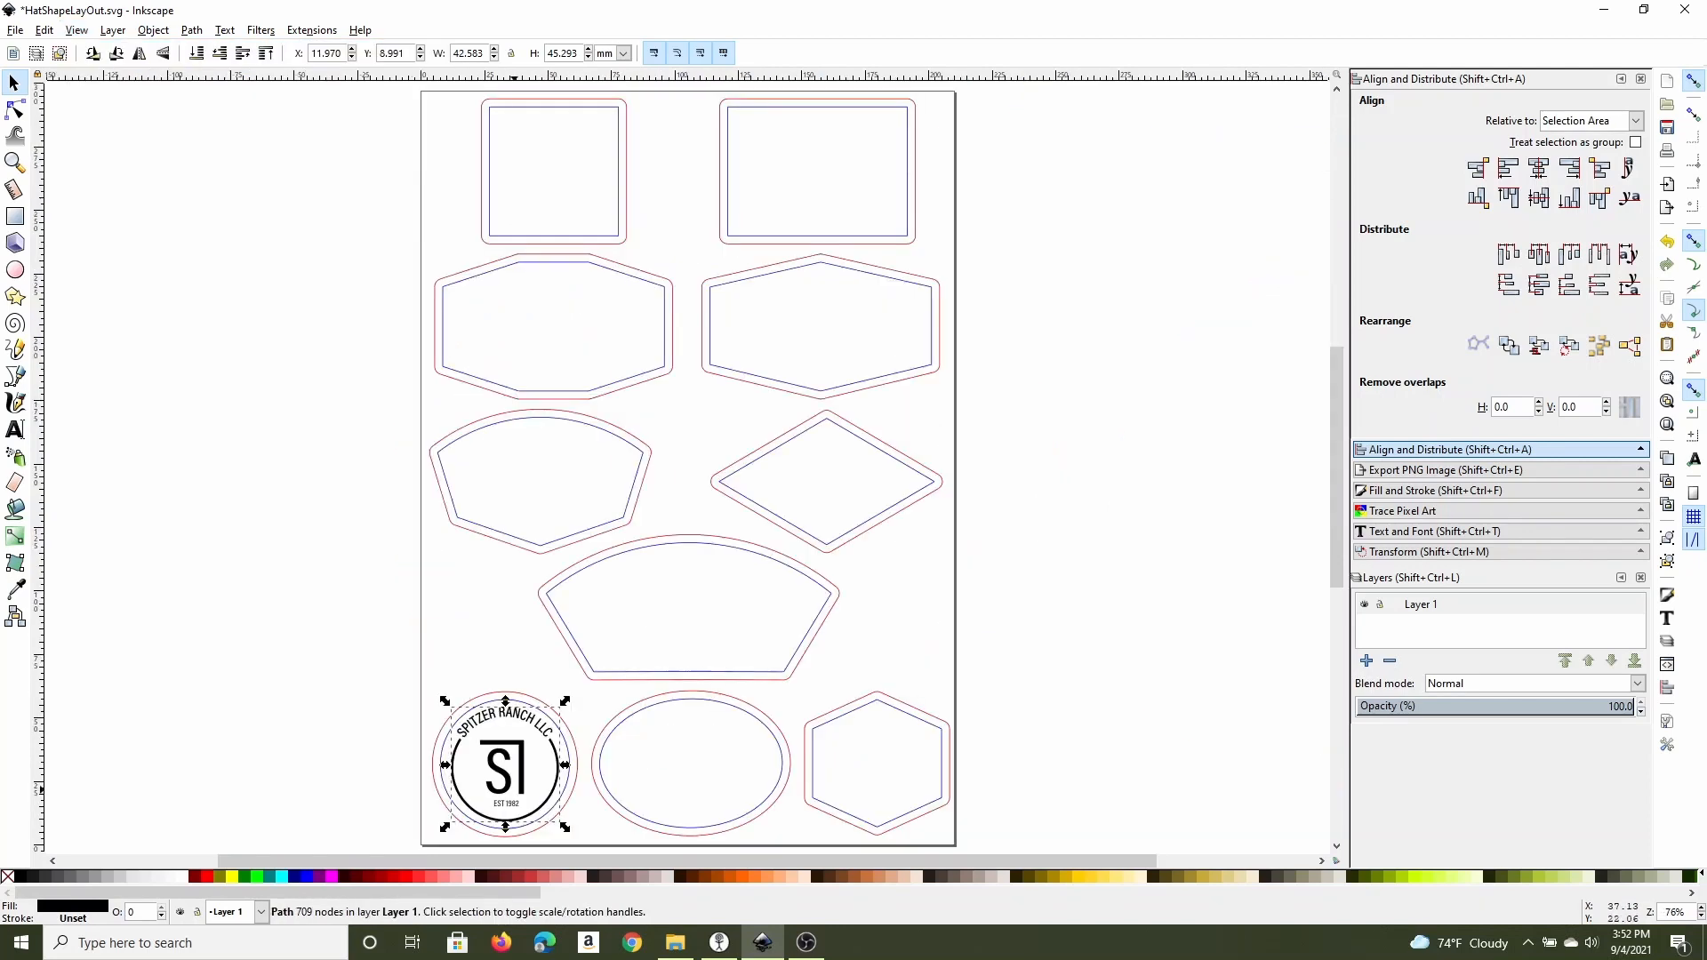
click(506, 764)
key(ctrl)
drag(506, 763, 544, 488)
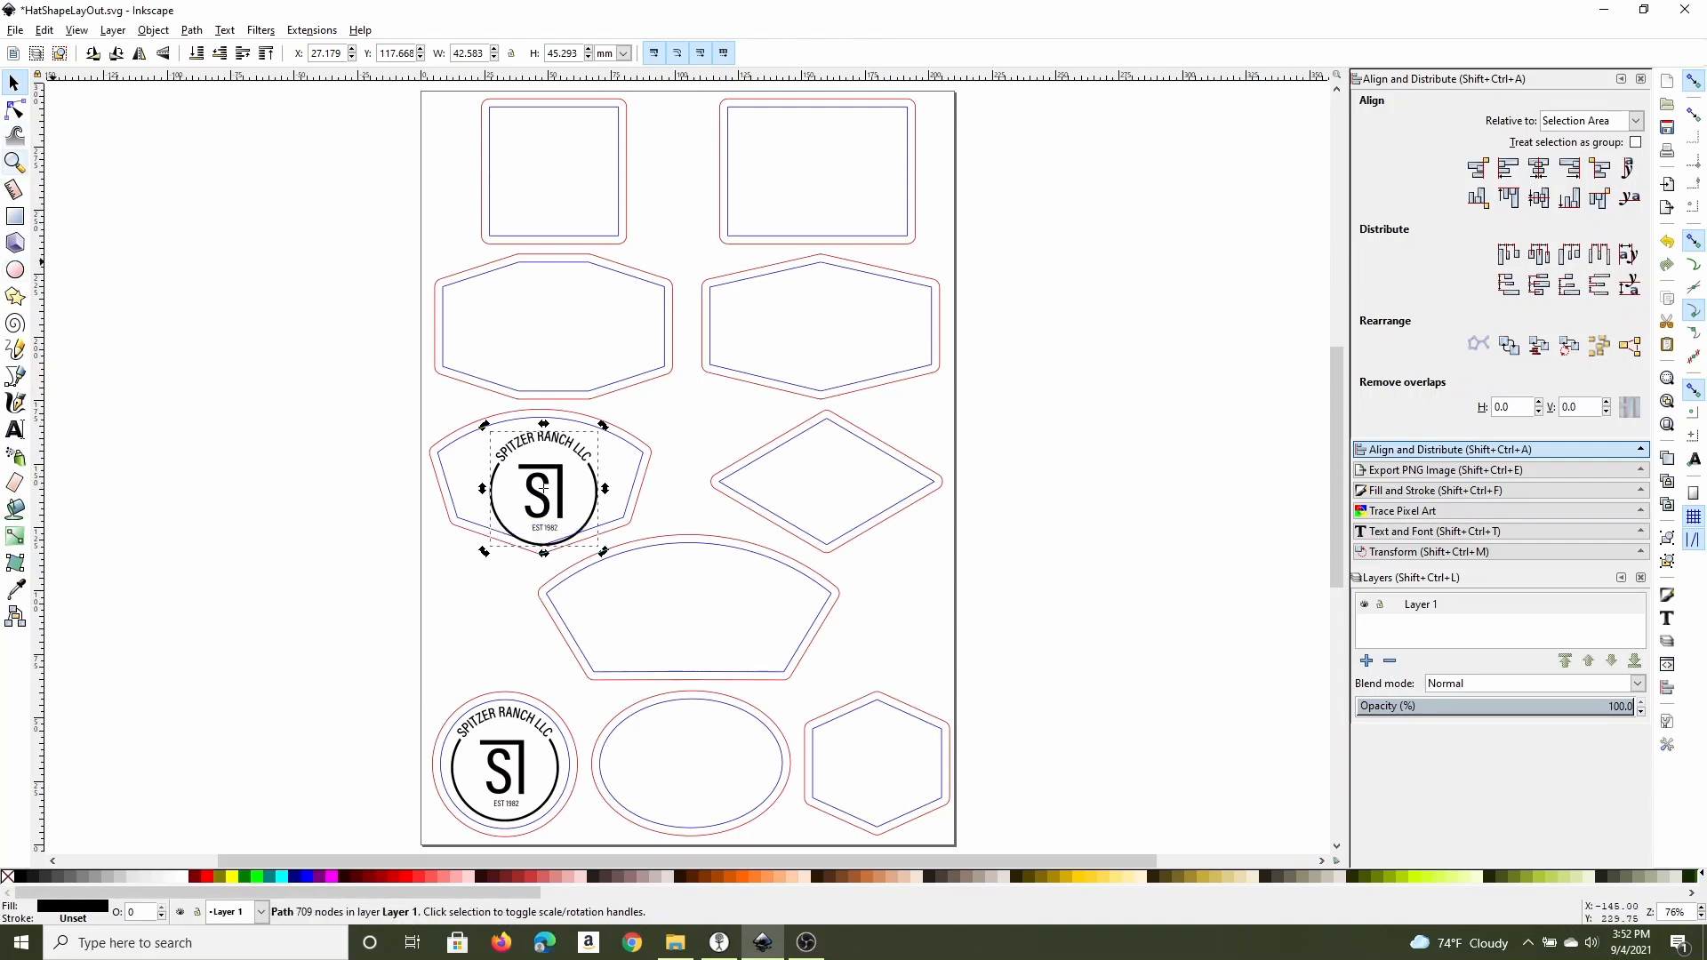
Center the logo copy and the arched five-sided patch outline on both the vertical and horizontal axes, relative to the selection area.
click(14, 161)
drag(394, 392, 702, 584)
key(s)
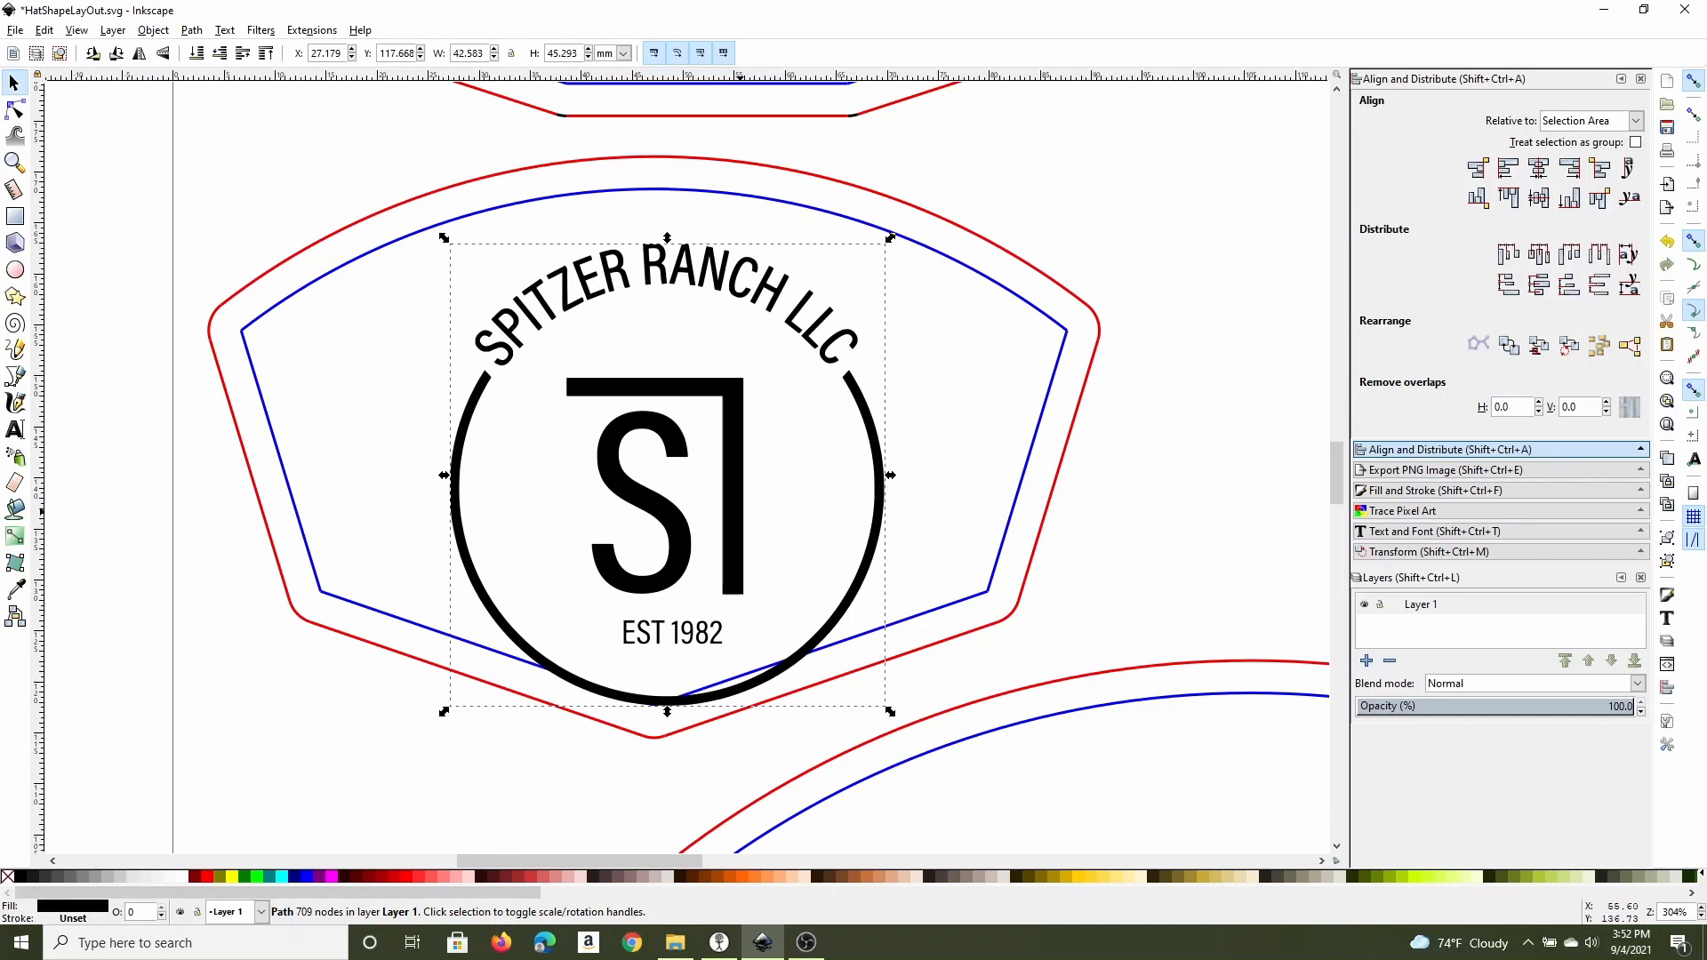
key(shift)
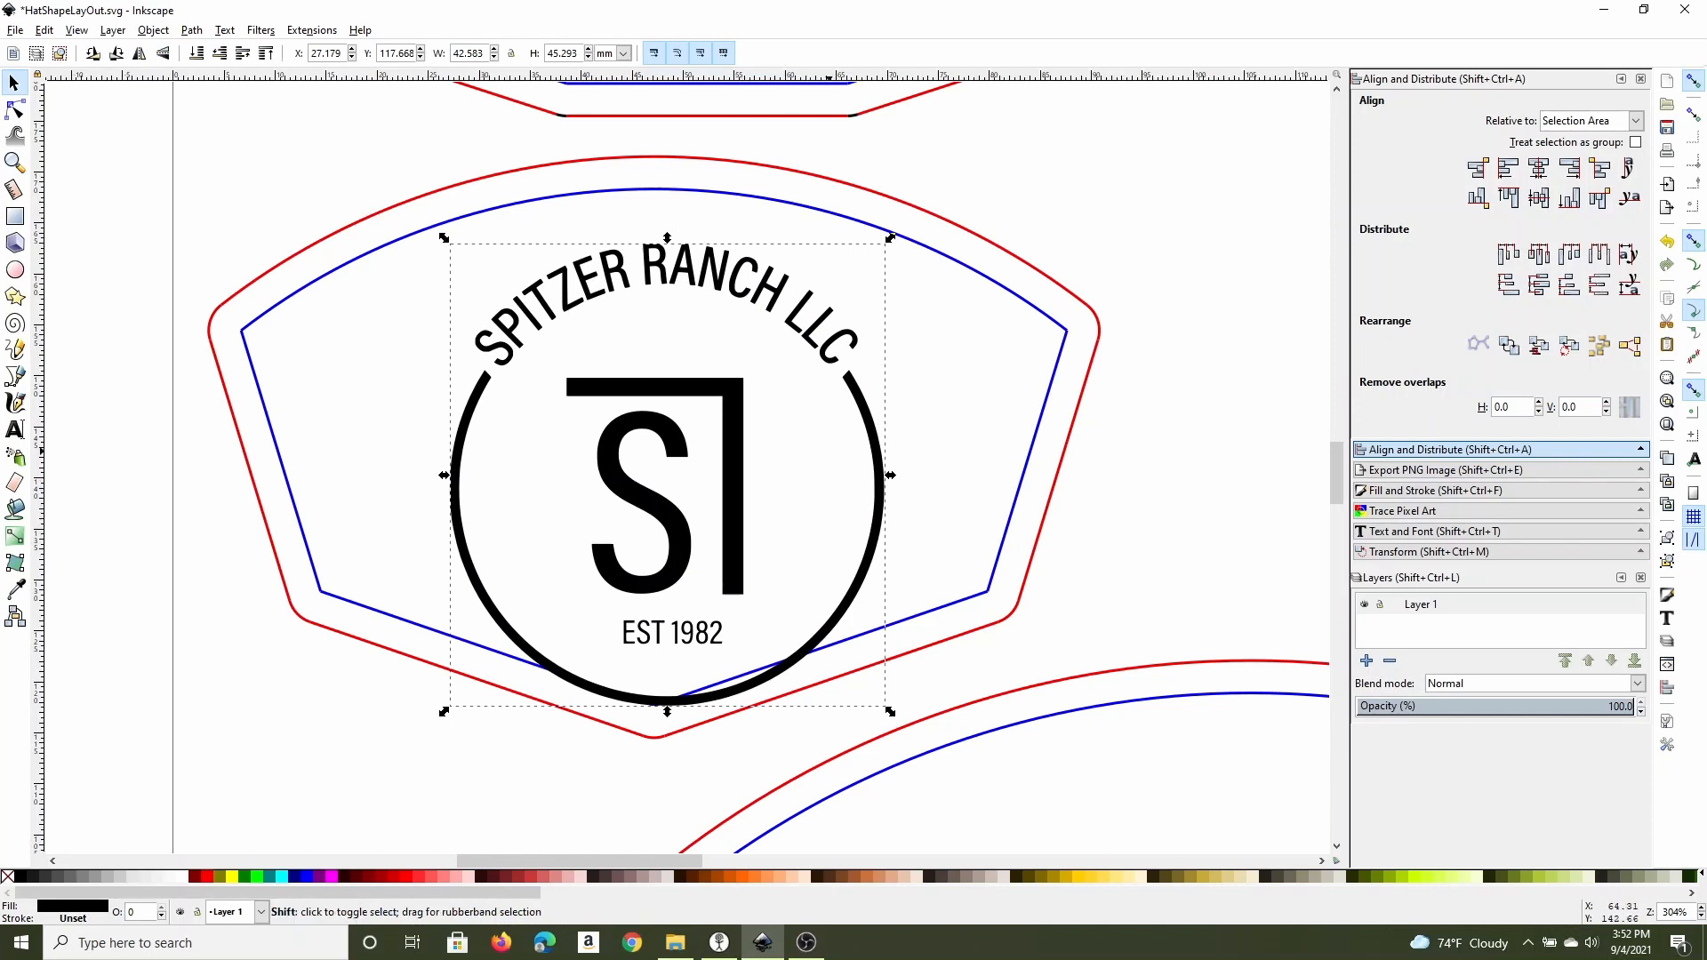
shift+click(1064, 457)
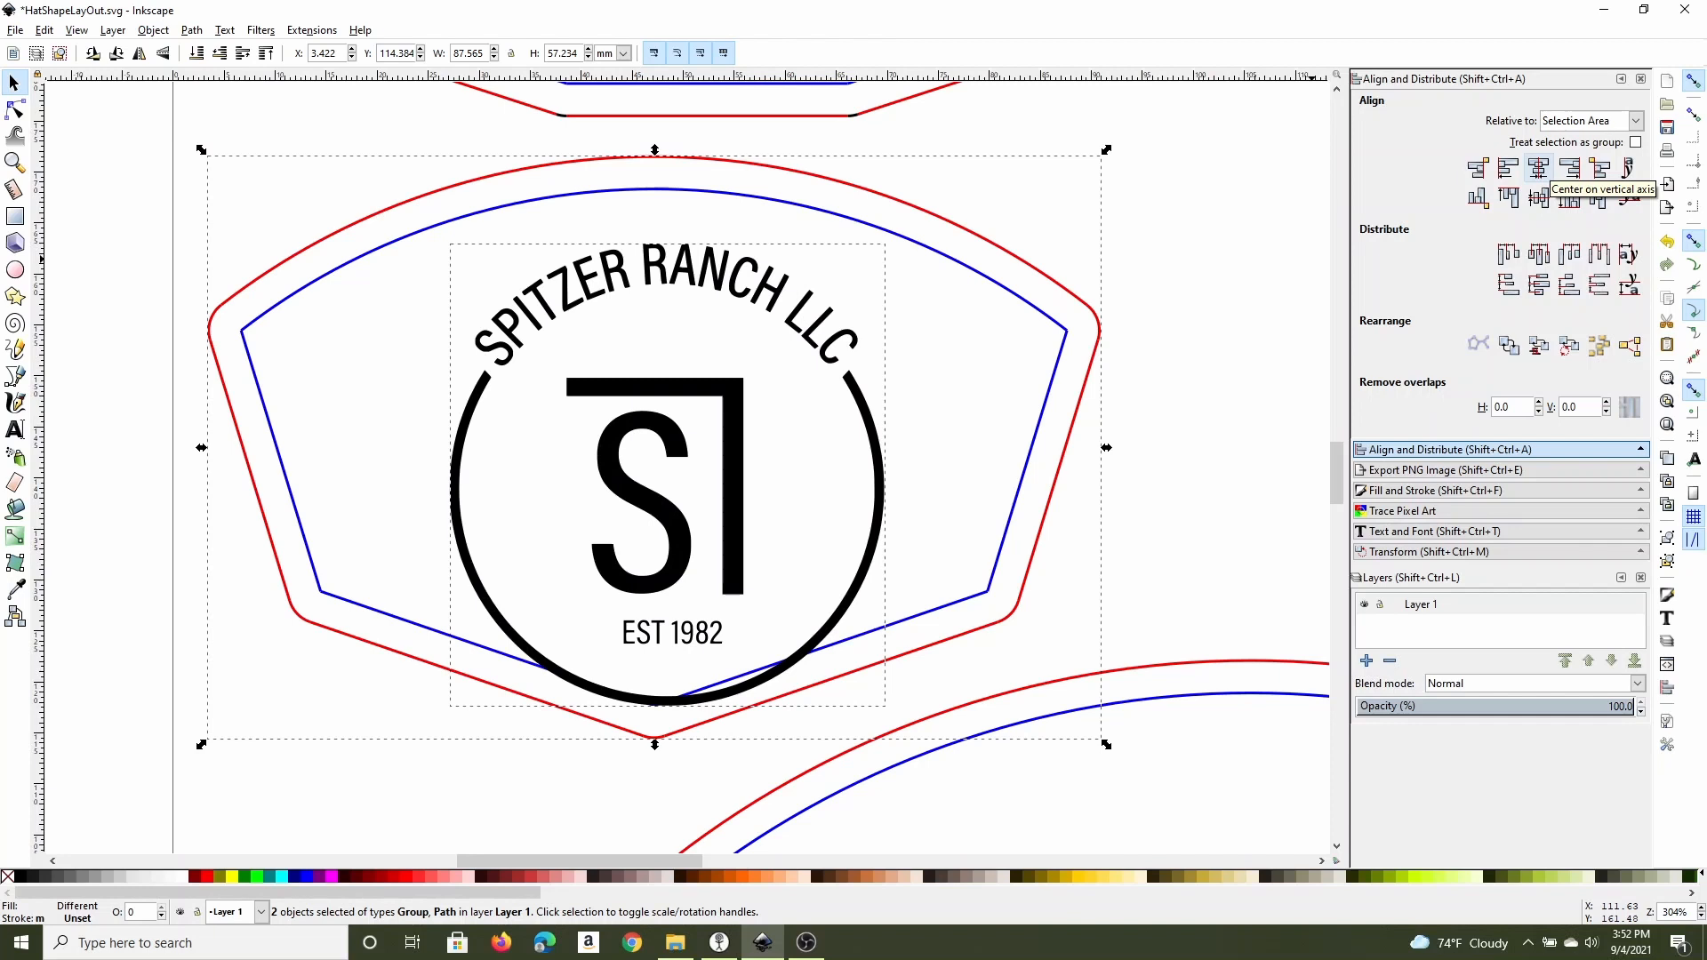
click(1538, 168)
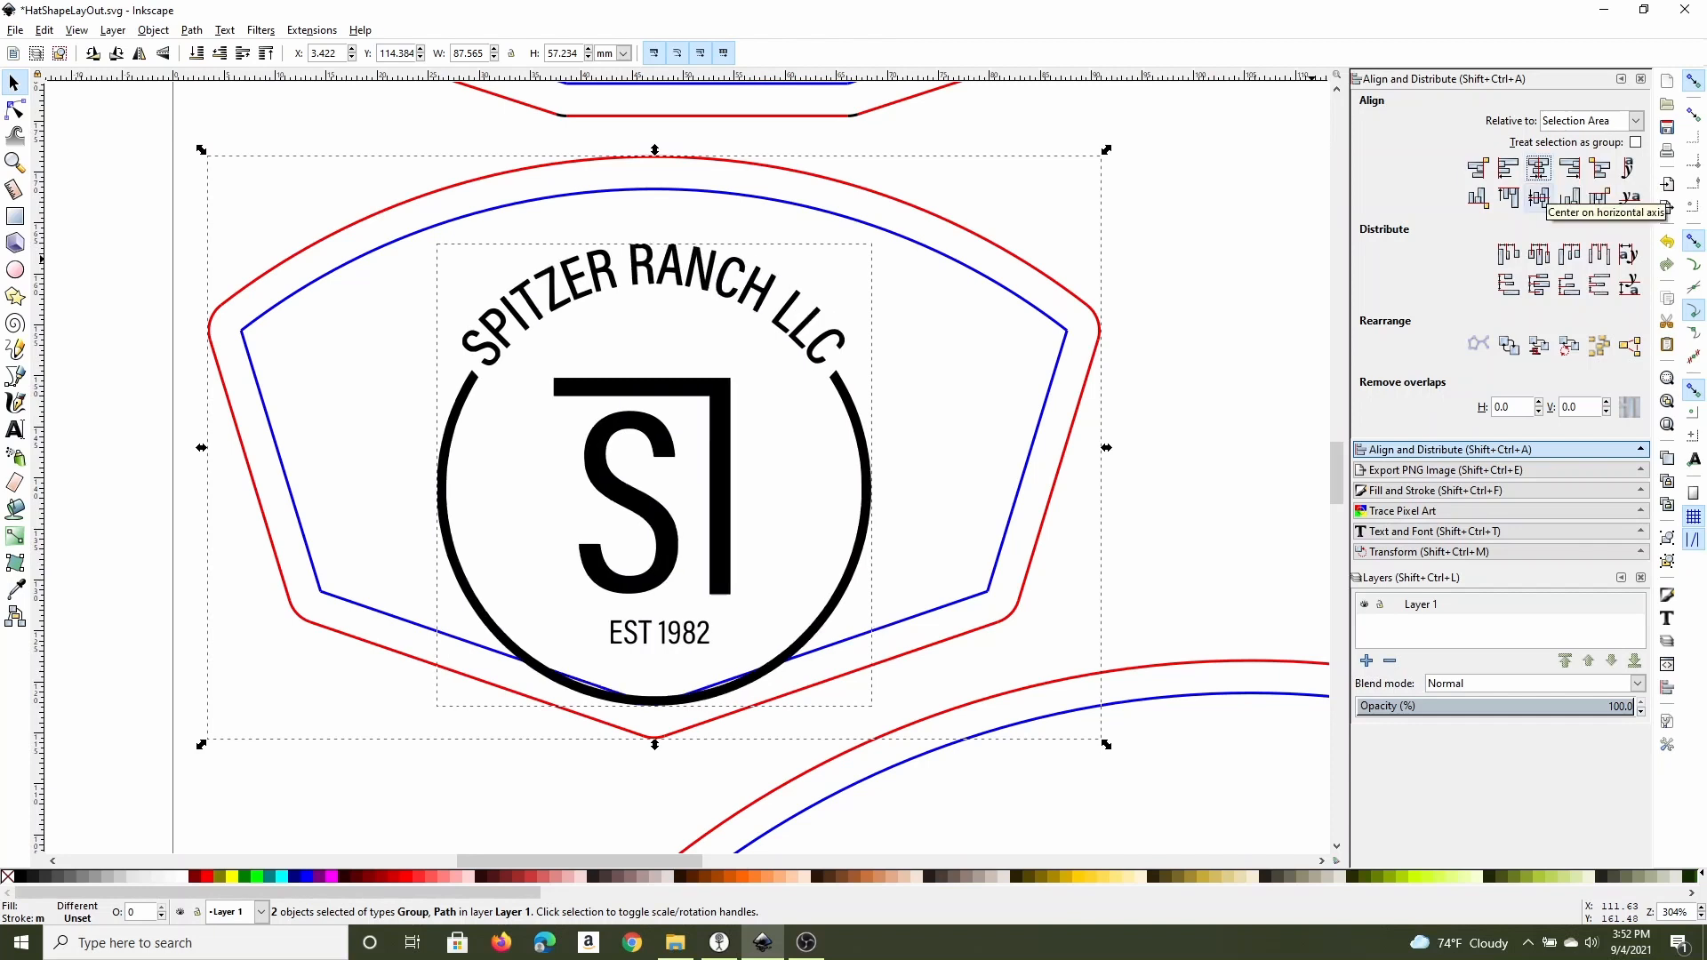
click(1538, 196)
click(1122, 514)
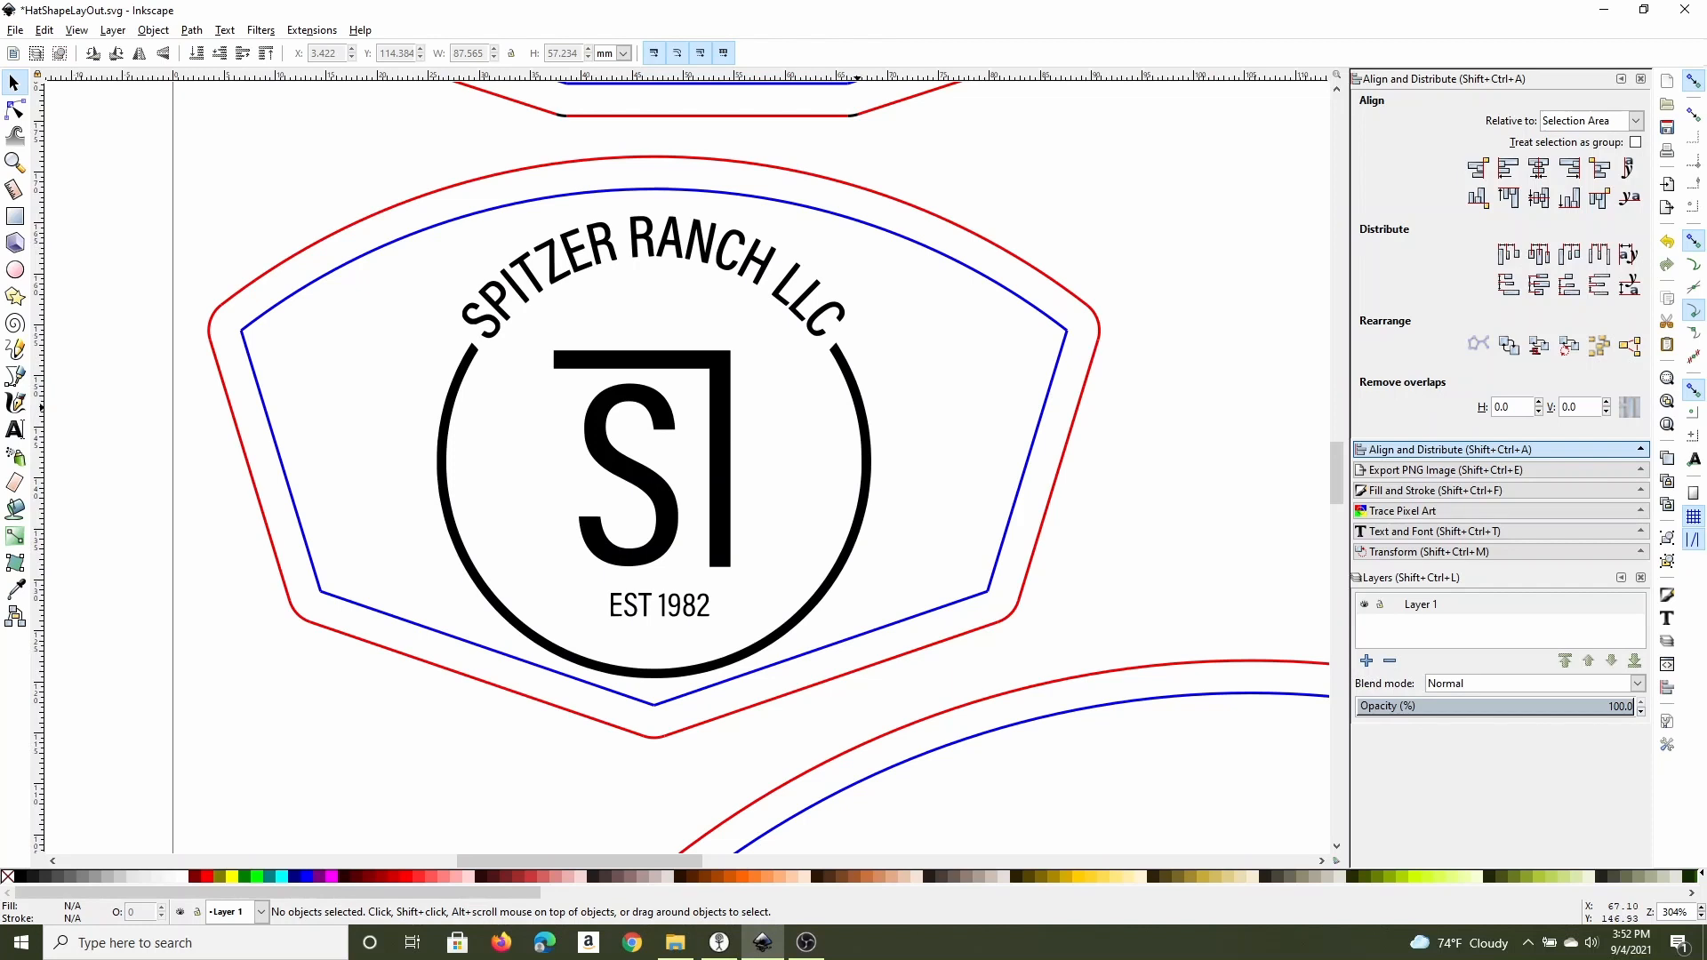
Break apart the logo copy in the arched patch into separate subpaths.
click(858, 408)
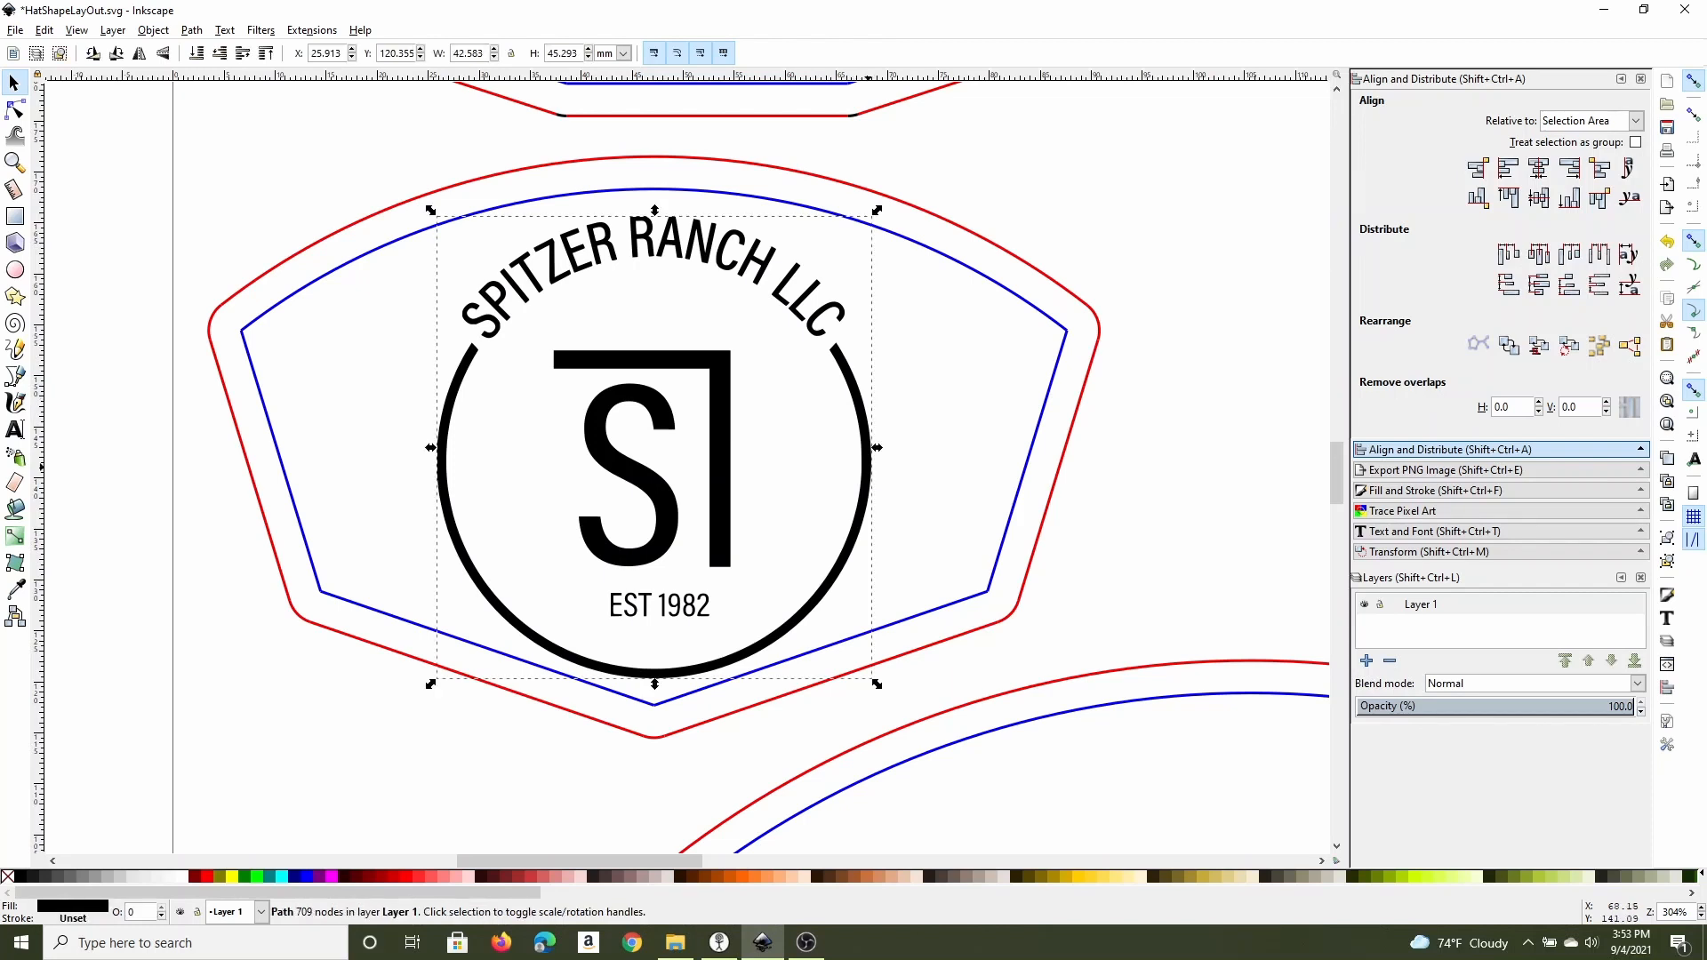
click(191, 30)
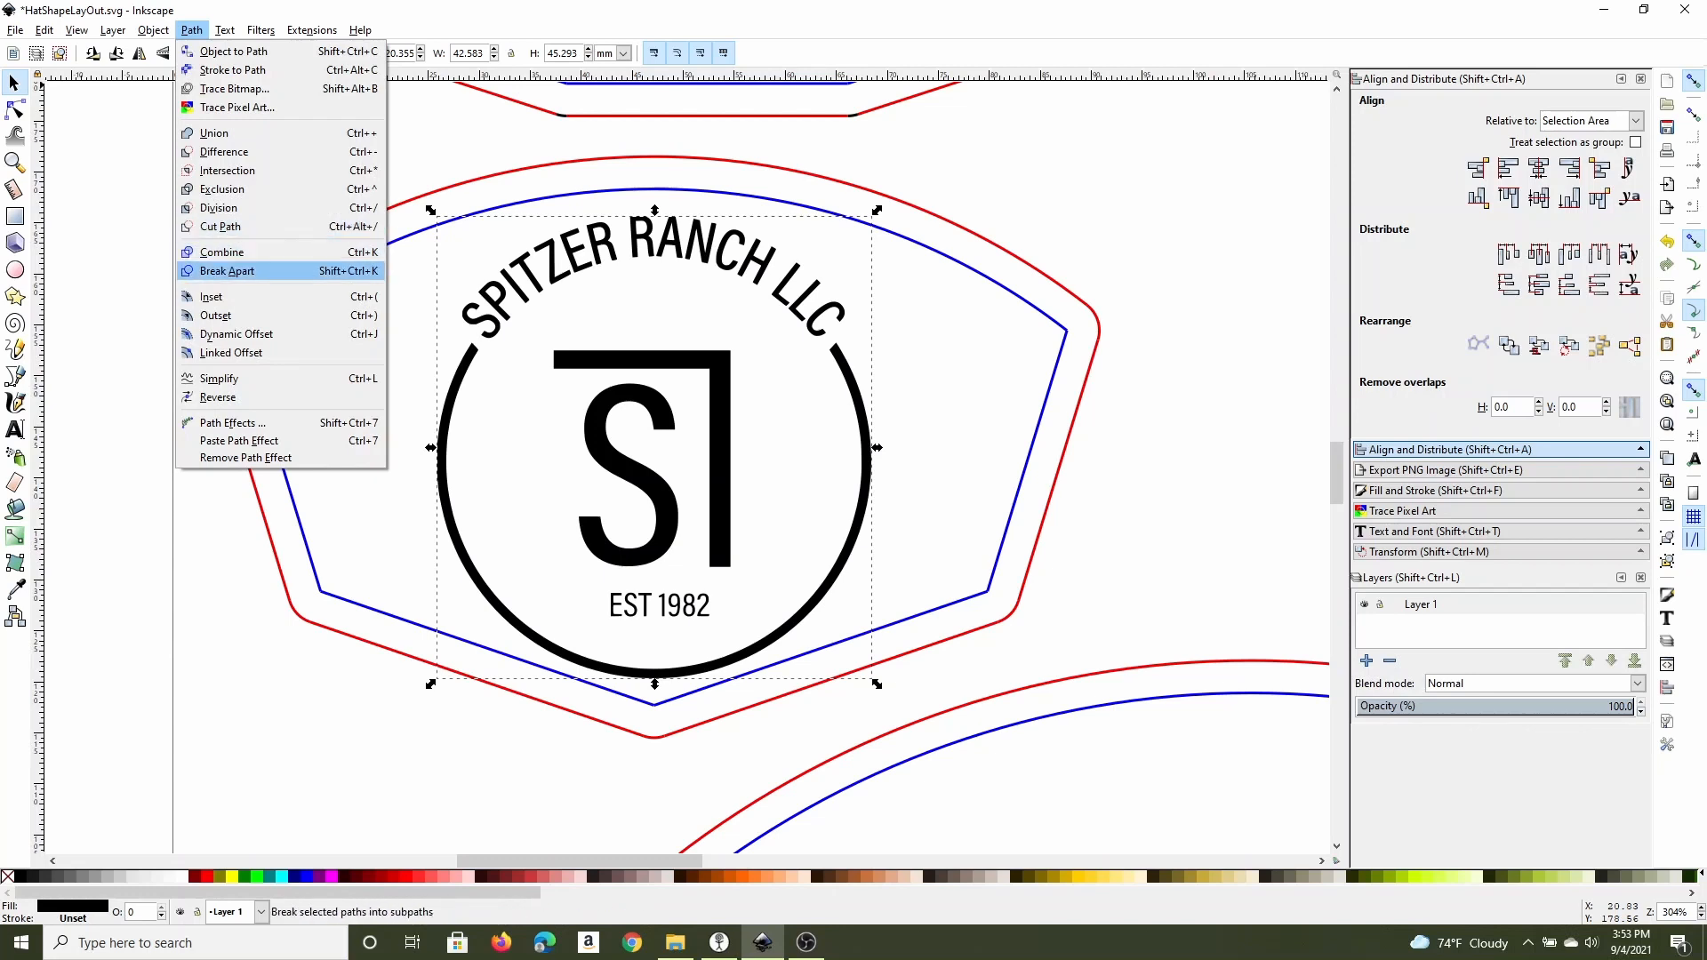
click(227, 271)
key(Escape)
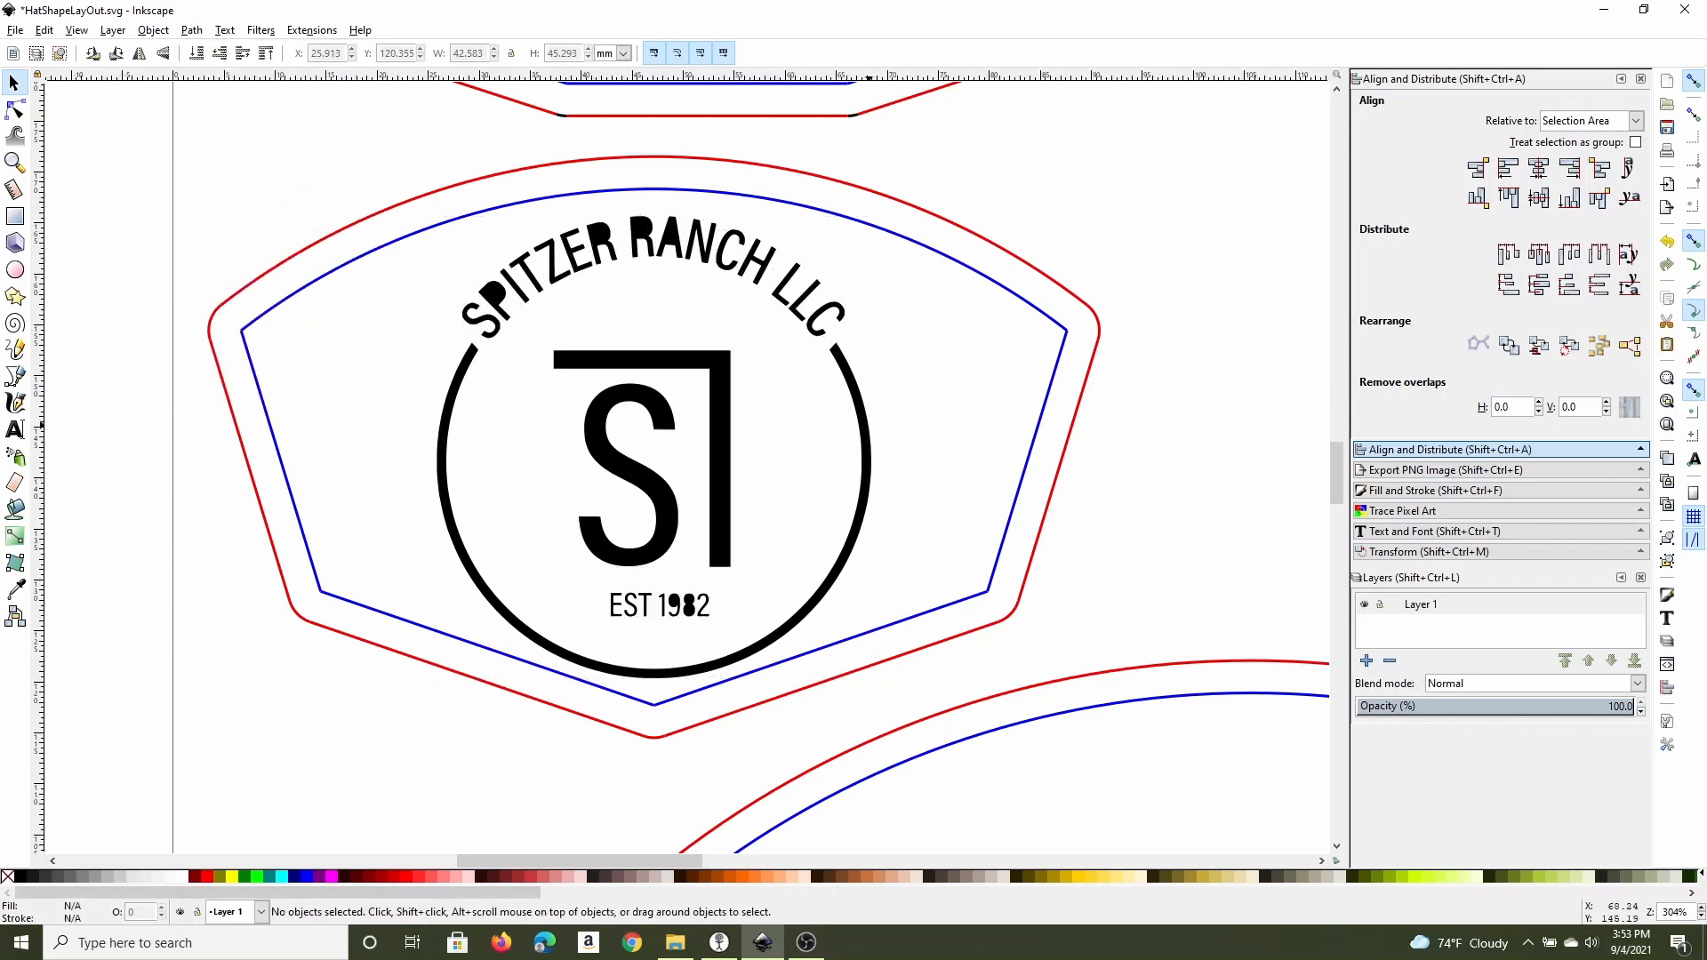
Delete the broken ring and the EST 1982 lettering from the logo copy in the arched patch.
click(868, 425)
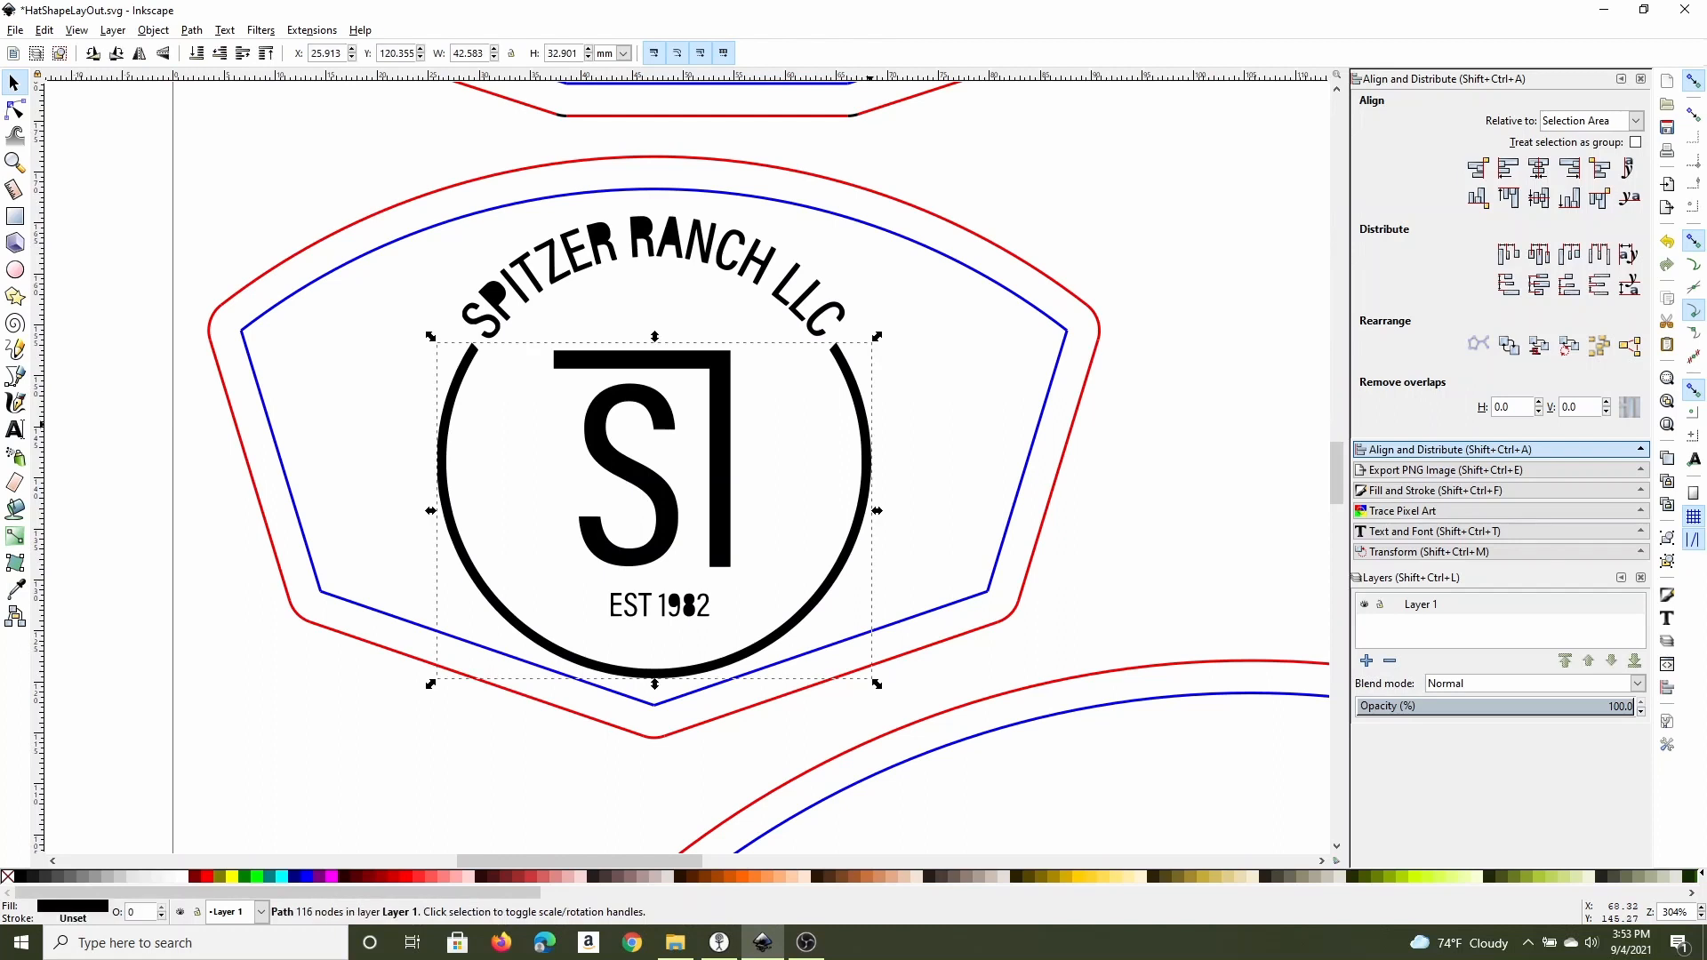
key(Delete)
click(698, 605)
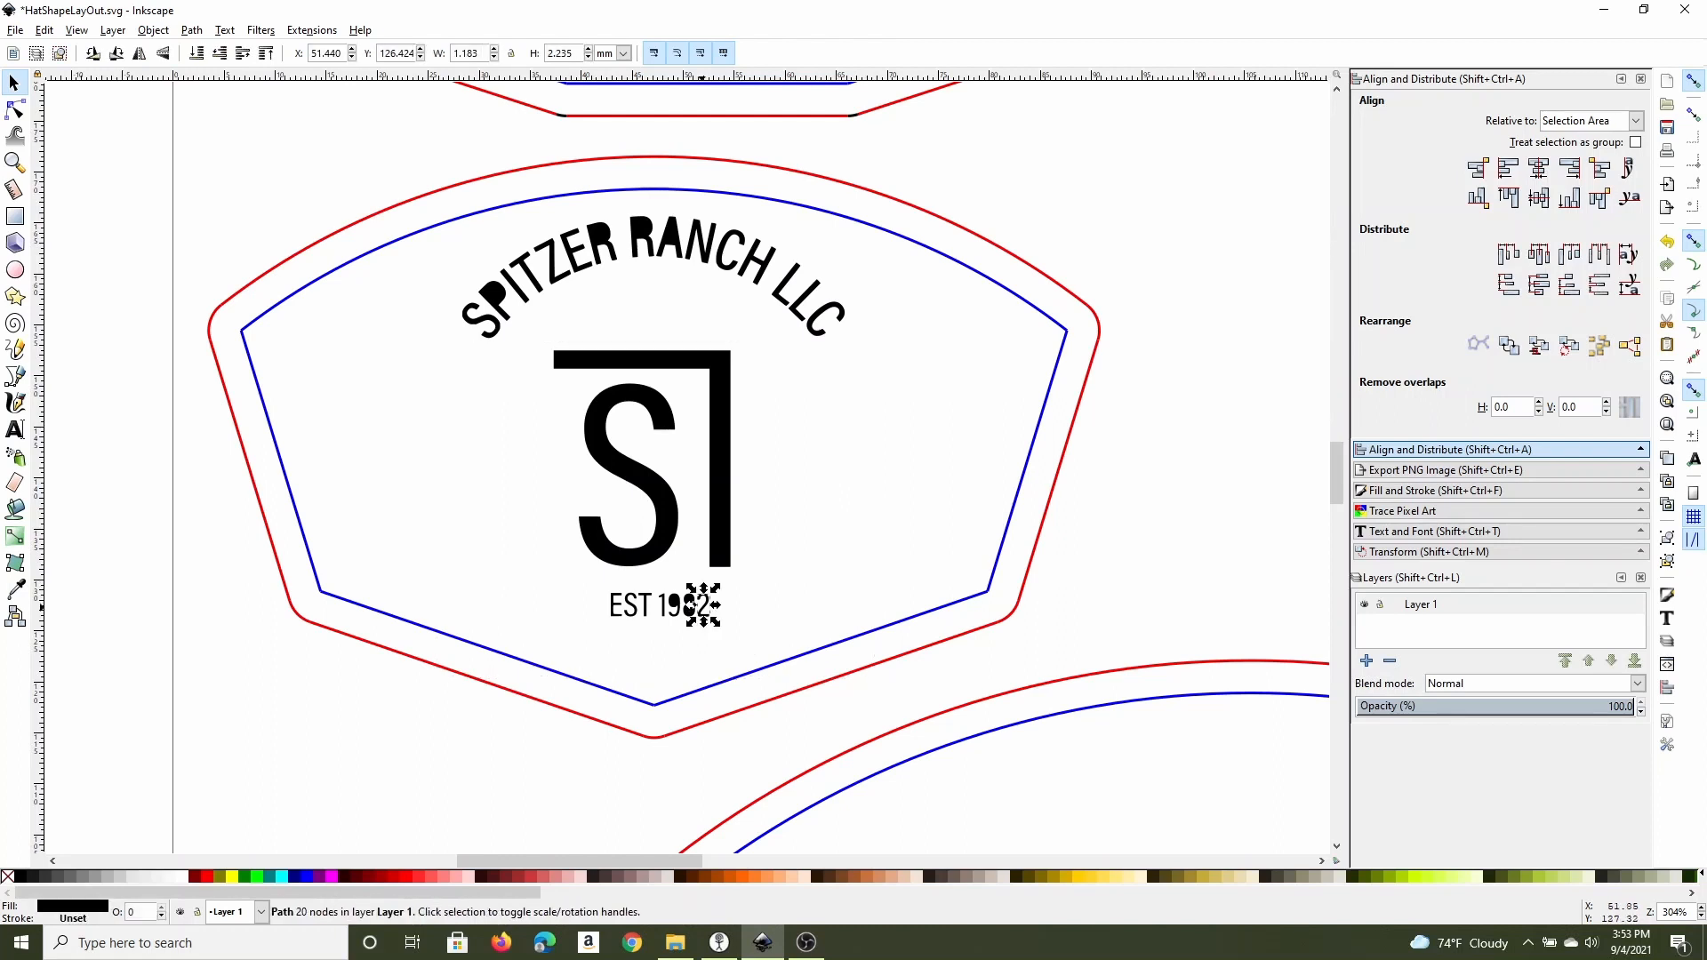
drag(739, 632, 605, 585)
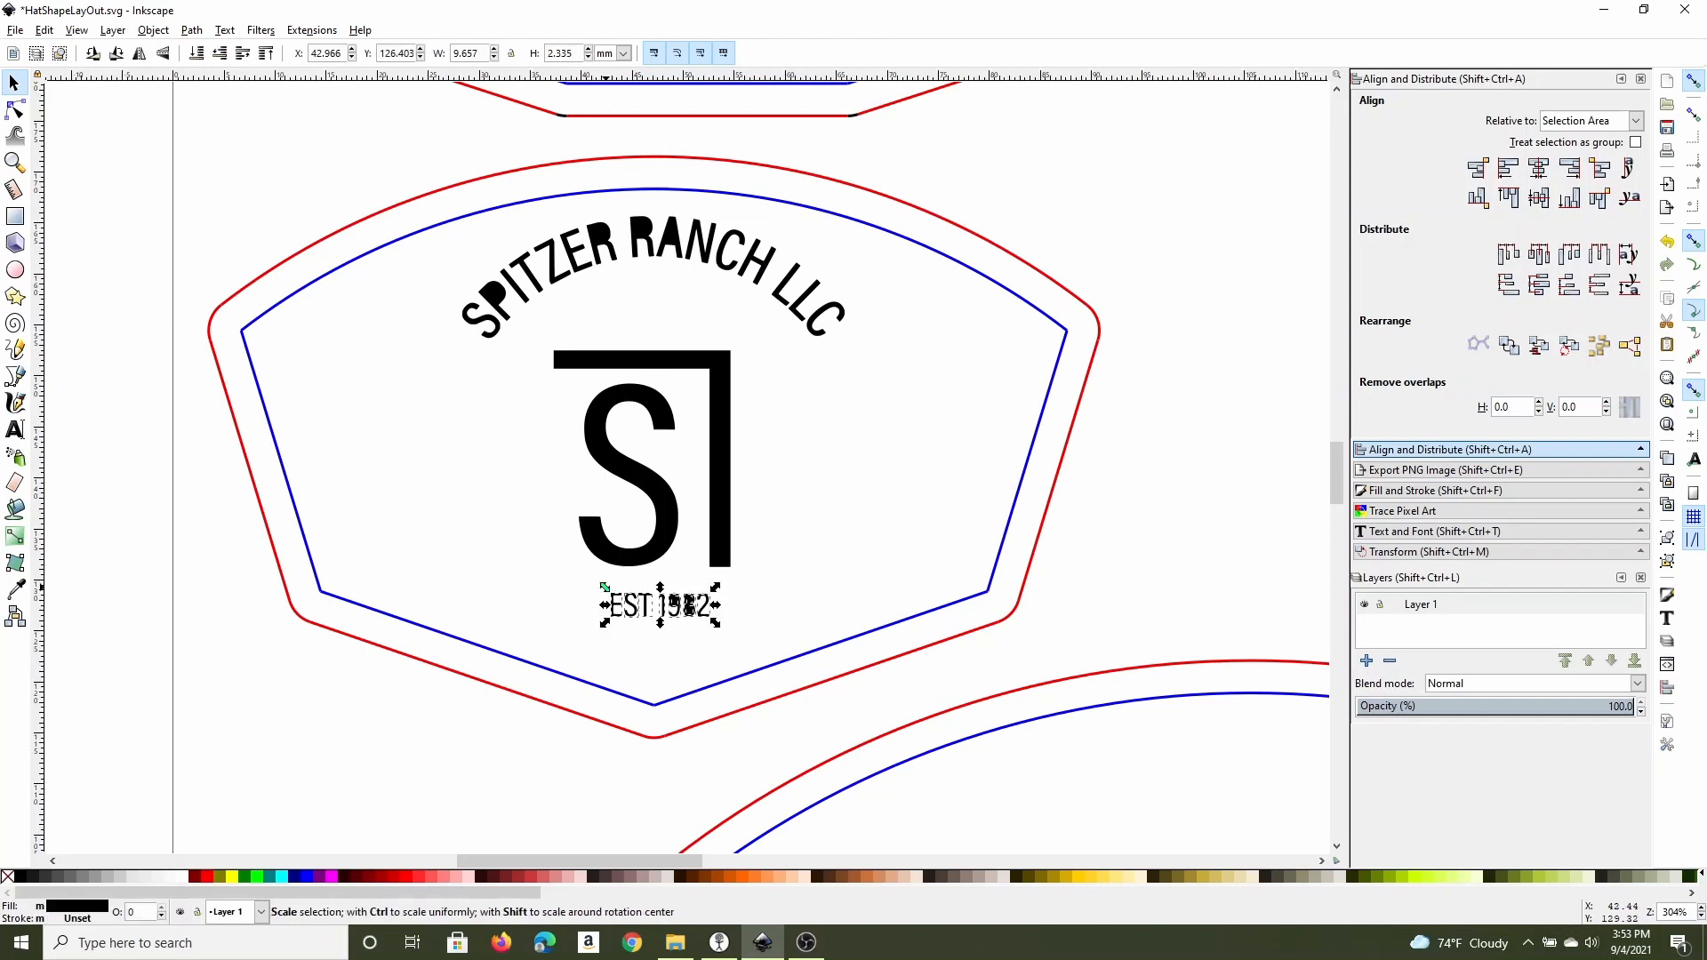
key(Delete)
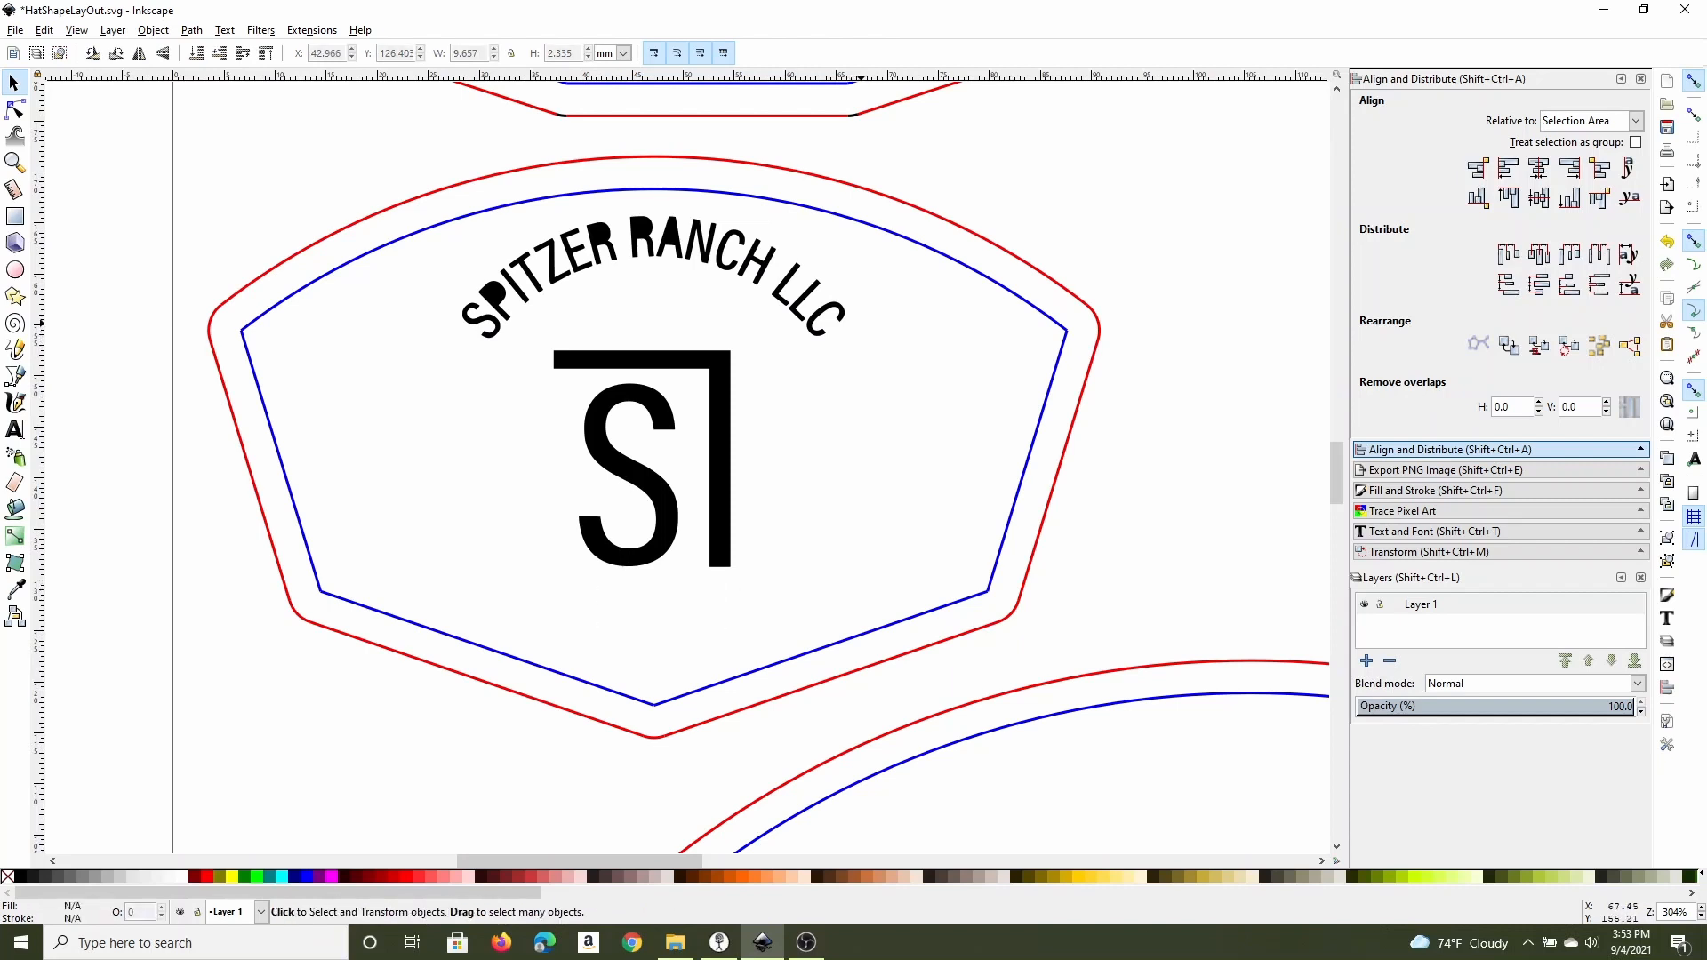
Delete all of the curved SPITZER RANCH LLC lettering above the central emblem in the arched patch.
drag(856, 321, 448, 230)
key(Delete)
drag(942, 340, 561, 207)
key(Delete)
key(Delete)
drag(506, 348, 459, 281)
key(Delete)
click(504, 298)
key(Delete)
click(435, 190)
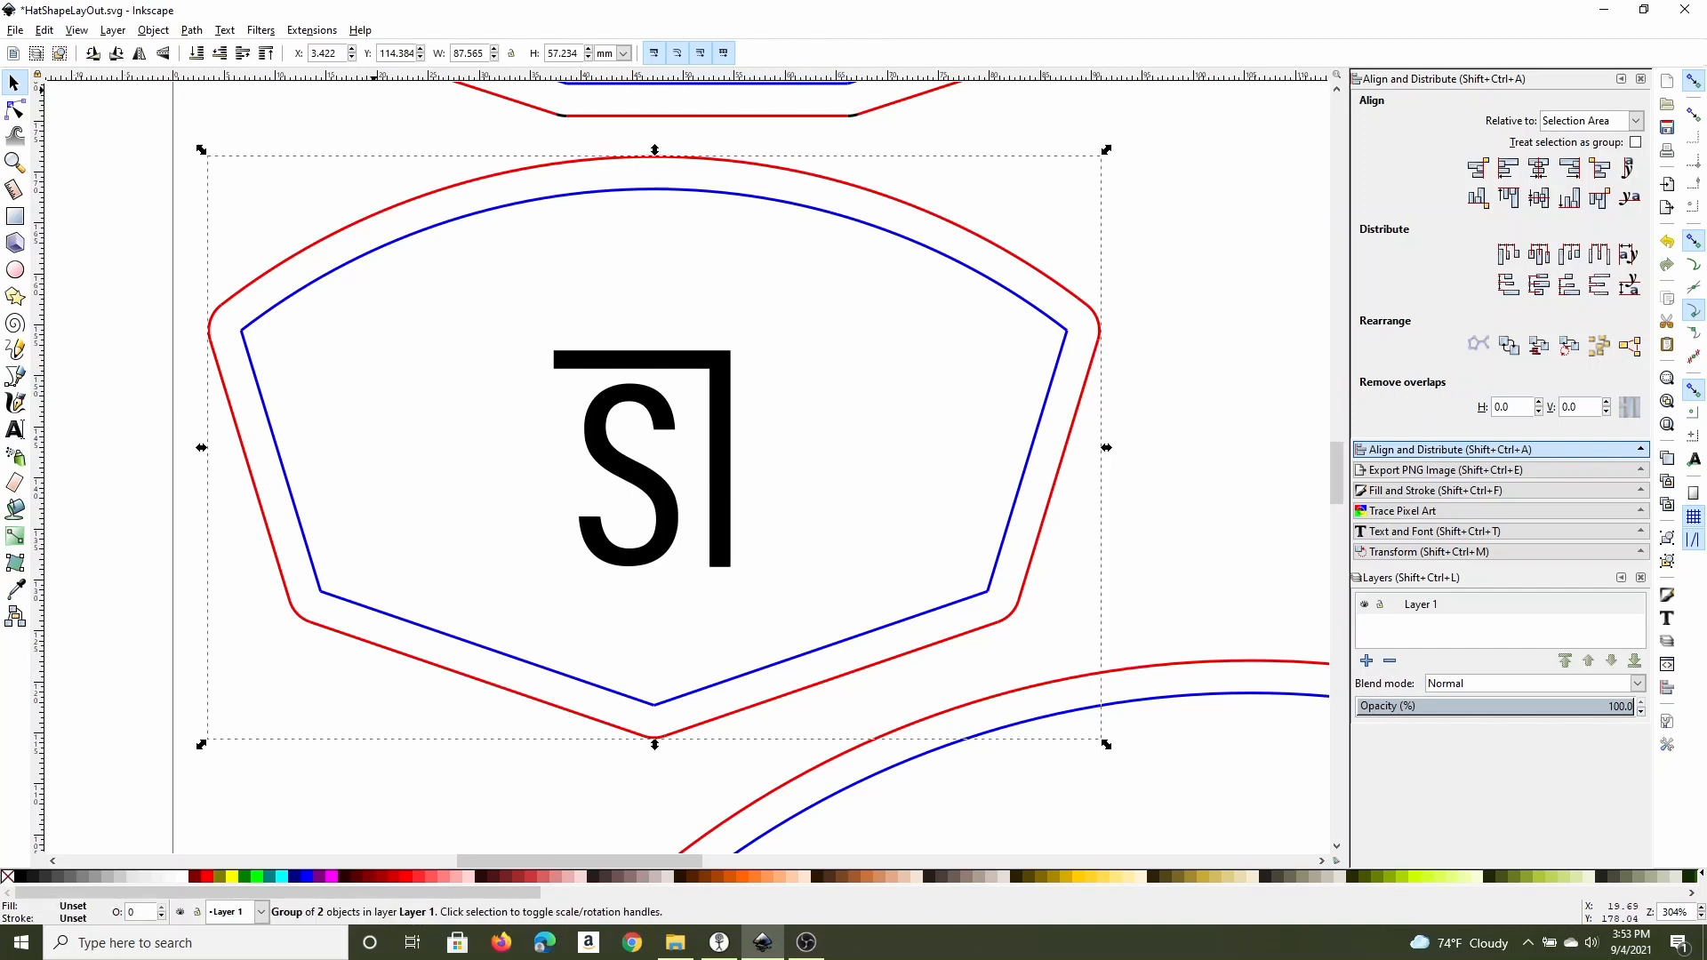
key(Escape)
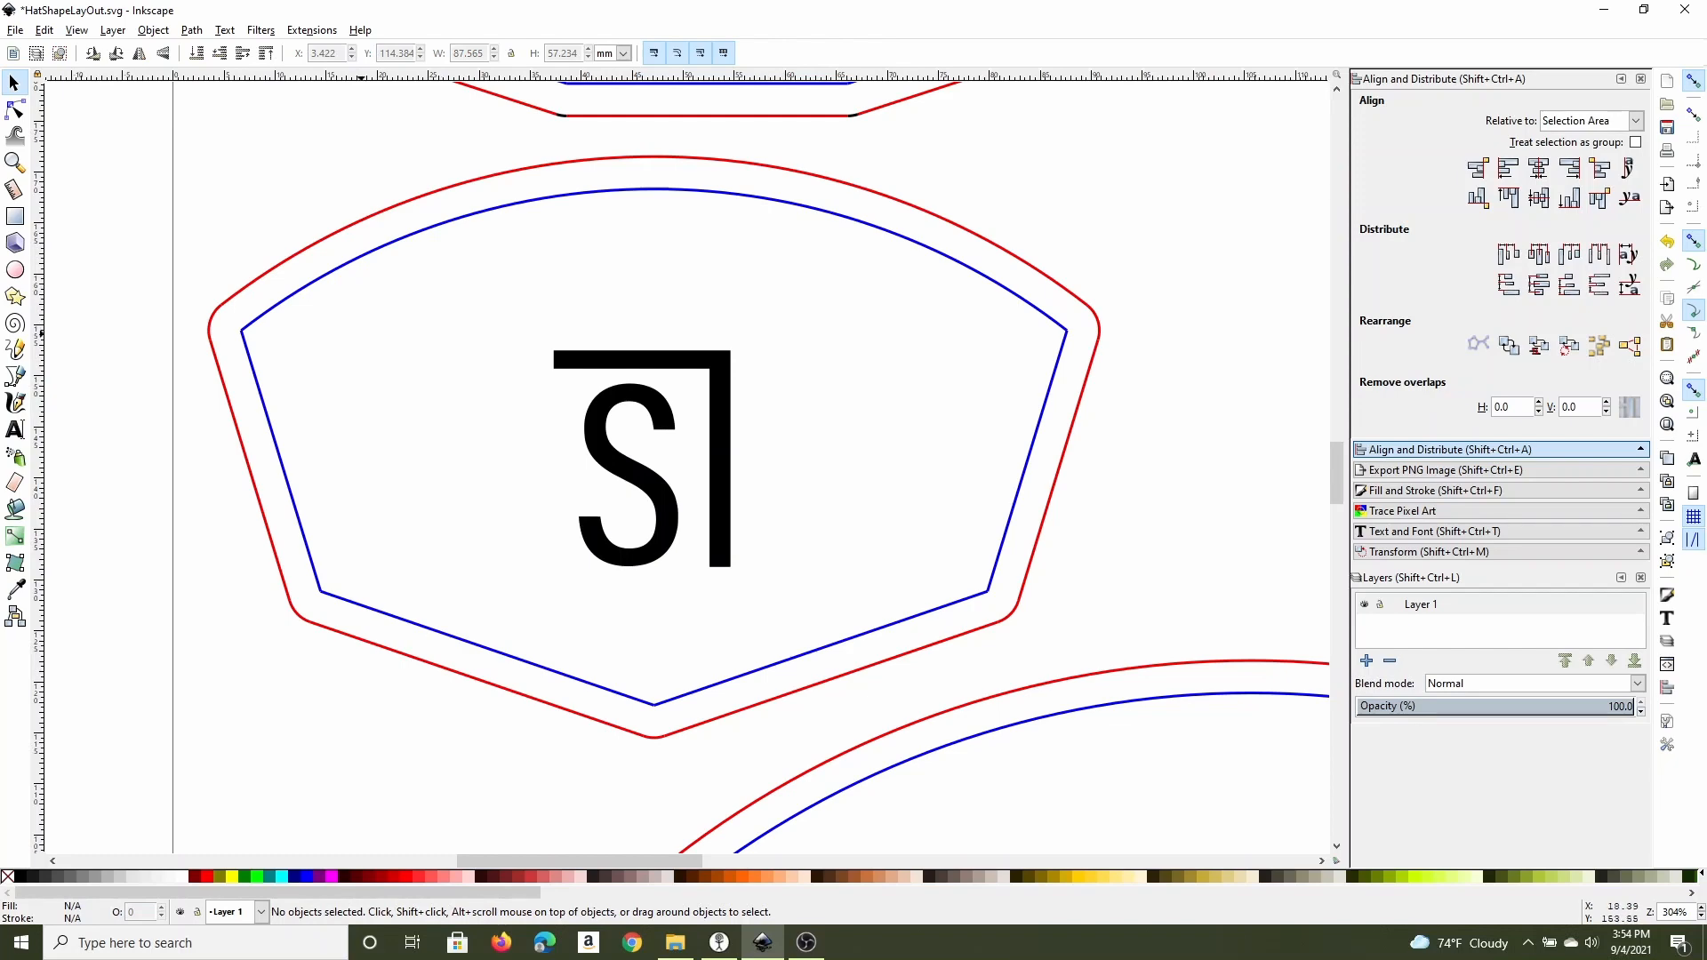
Ungroup the arched patch outline twice to separate it into individual line and arc segments.
scroll(684, 462, down, 10)
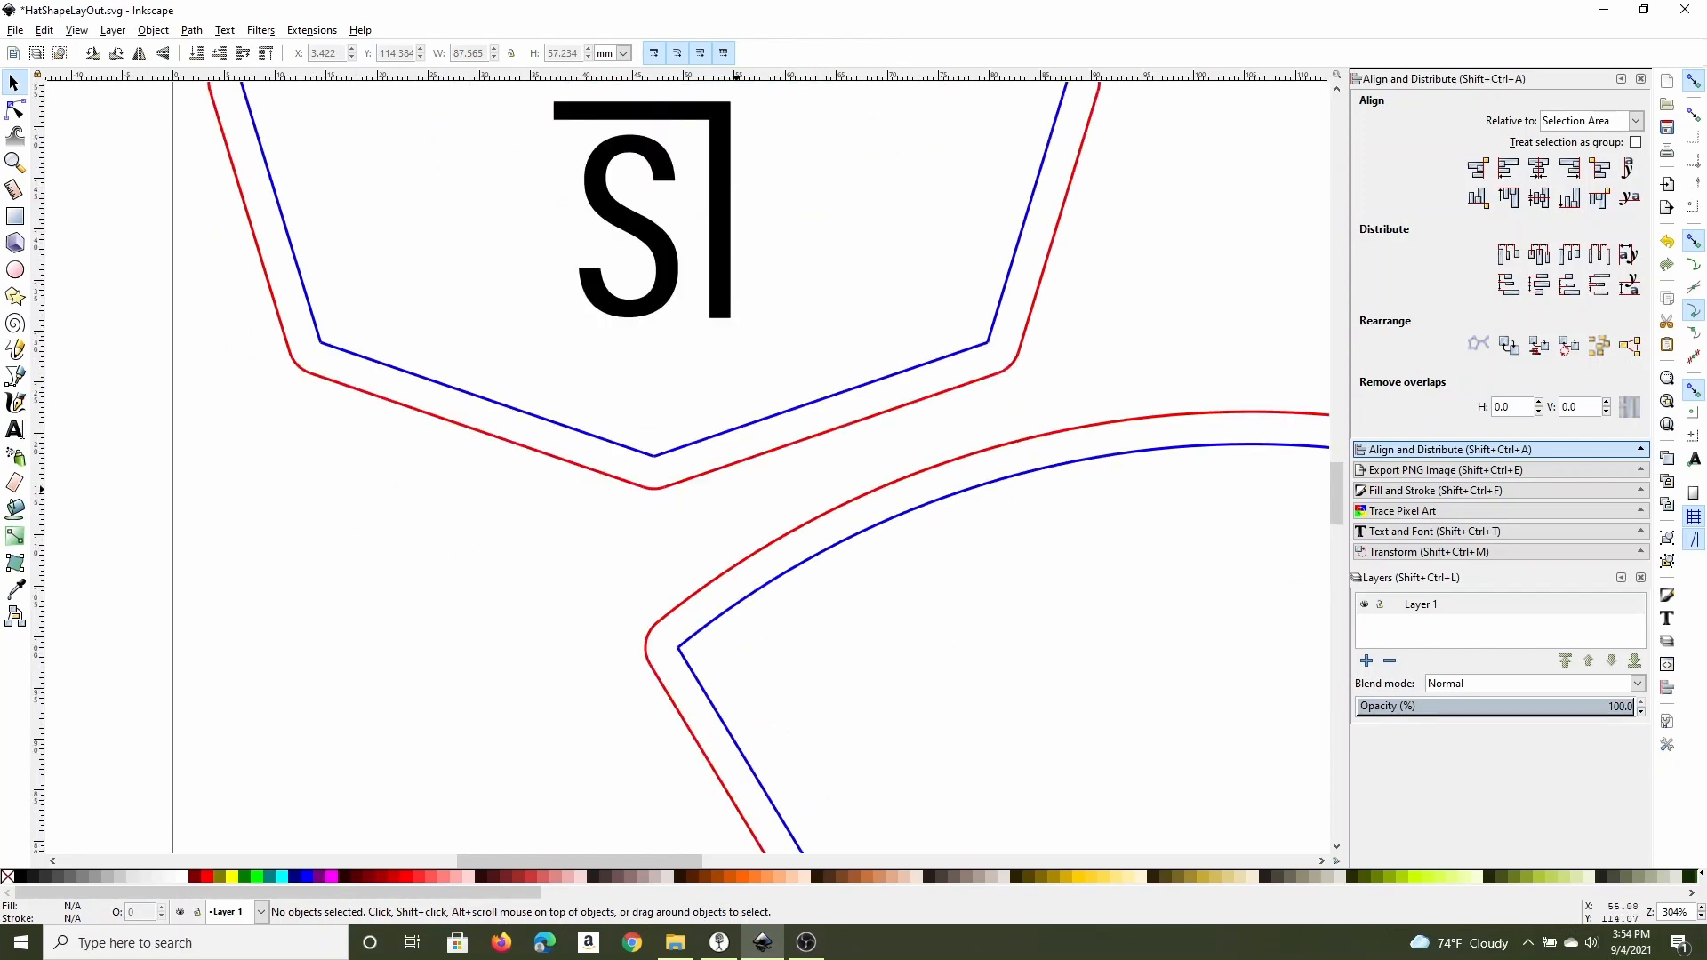
scroll(685, 463, up, 6)
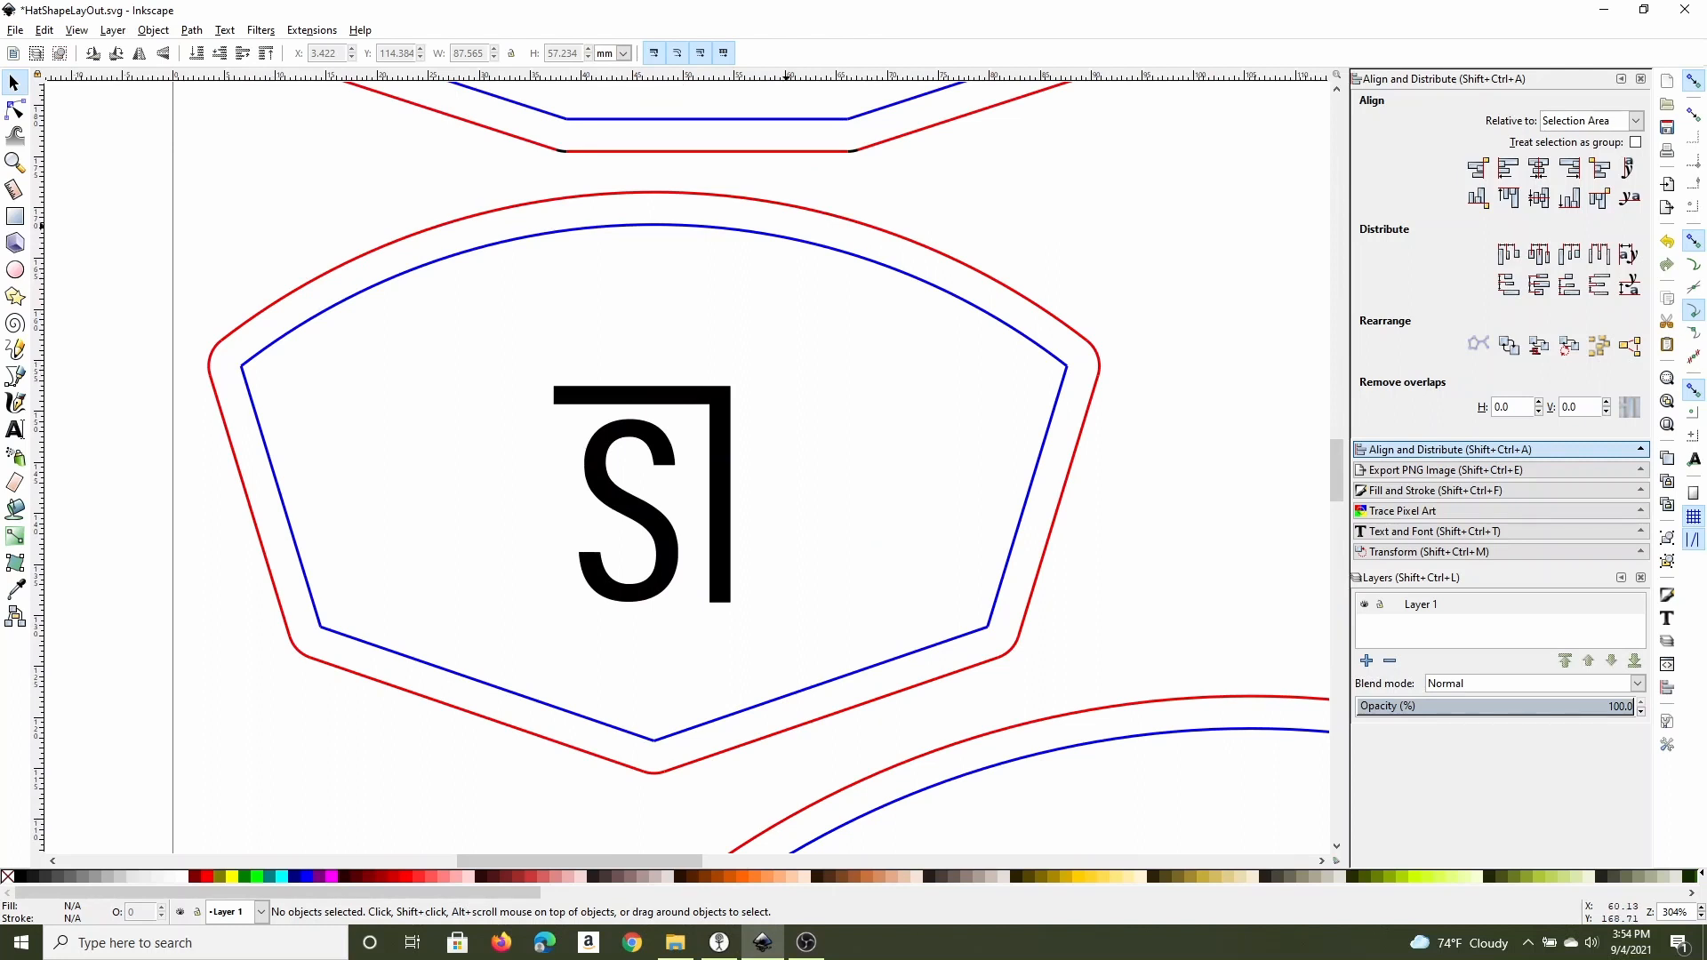
click(340, 302)
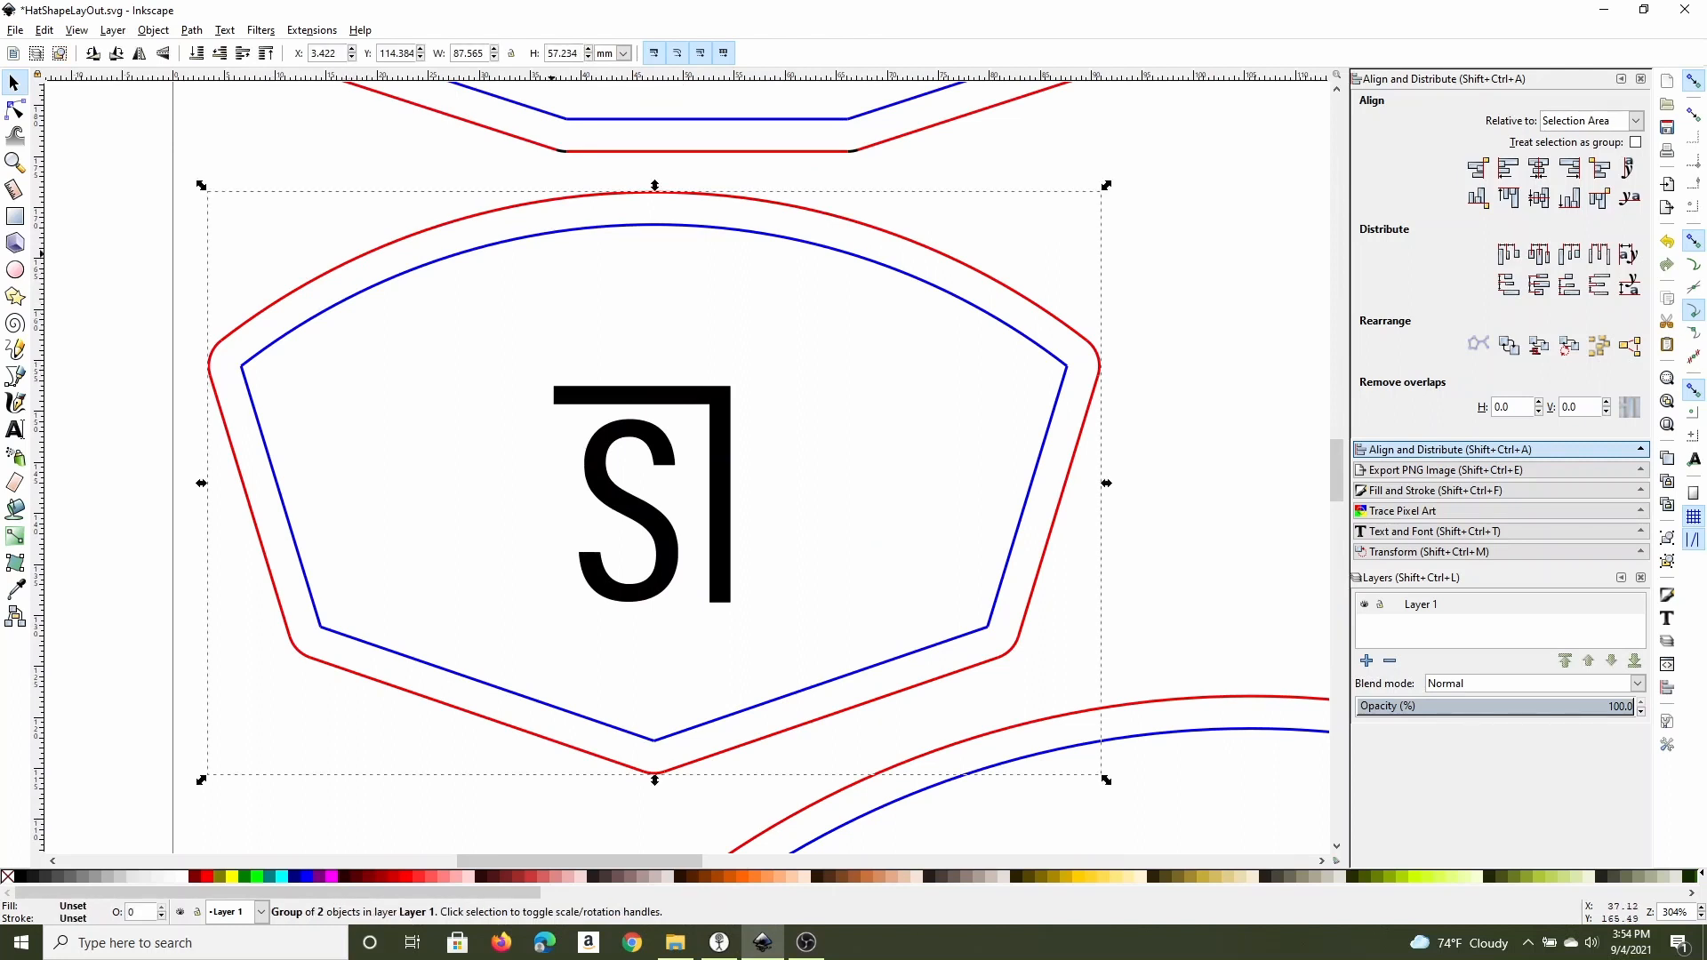
click(153, 30)
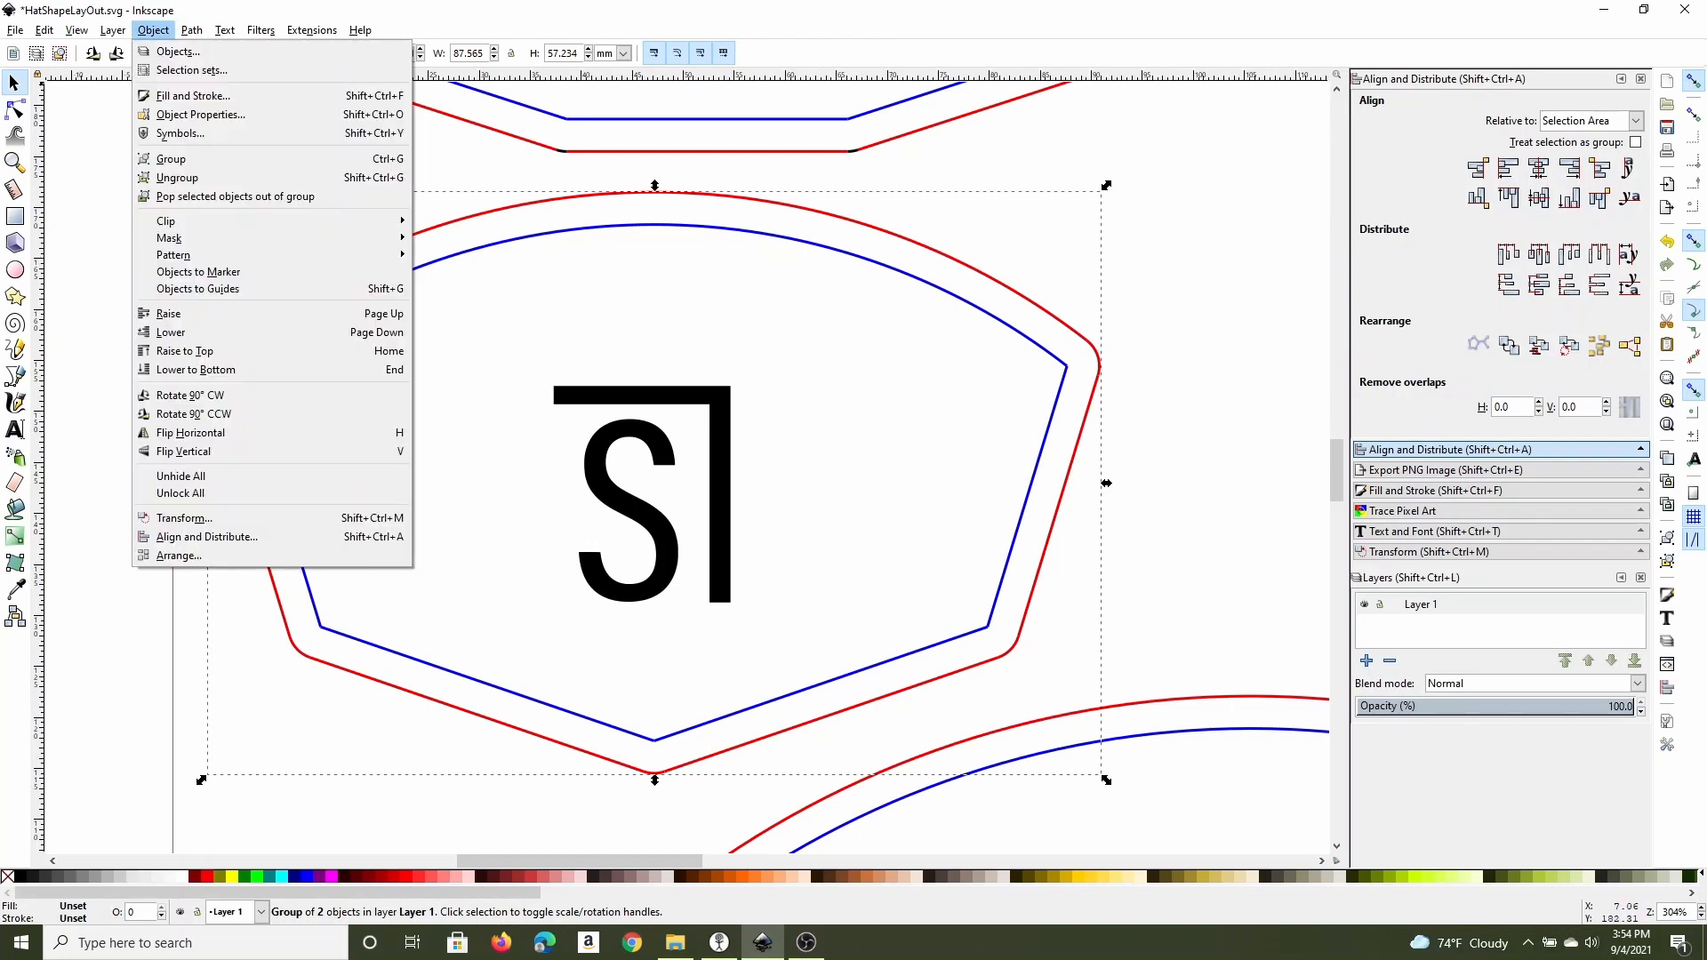
click(177, 177)
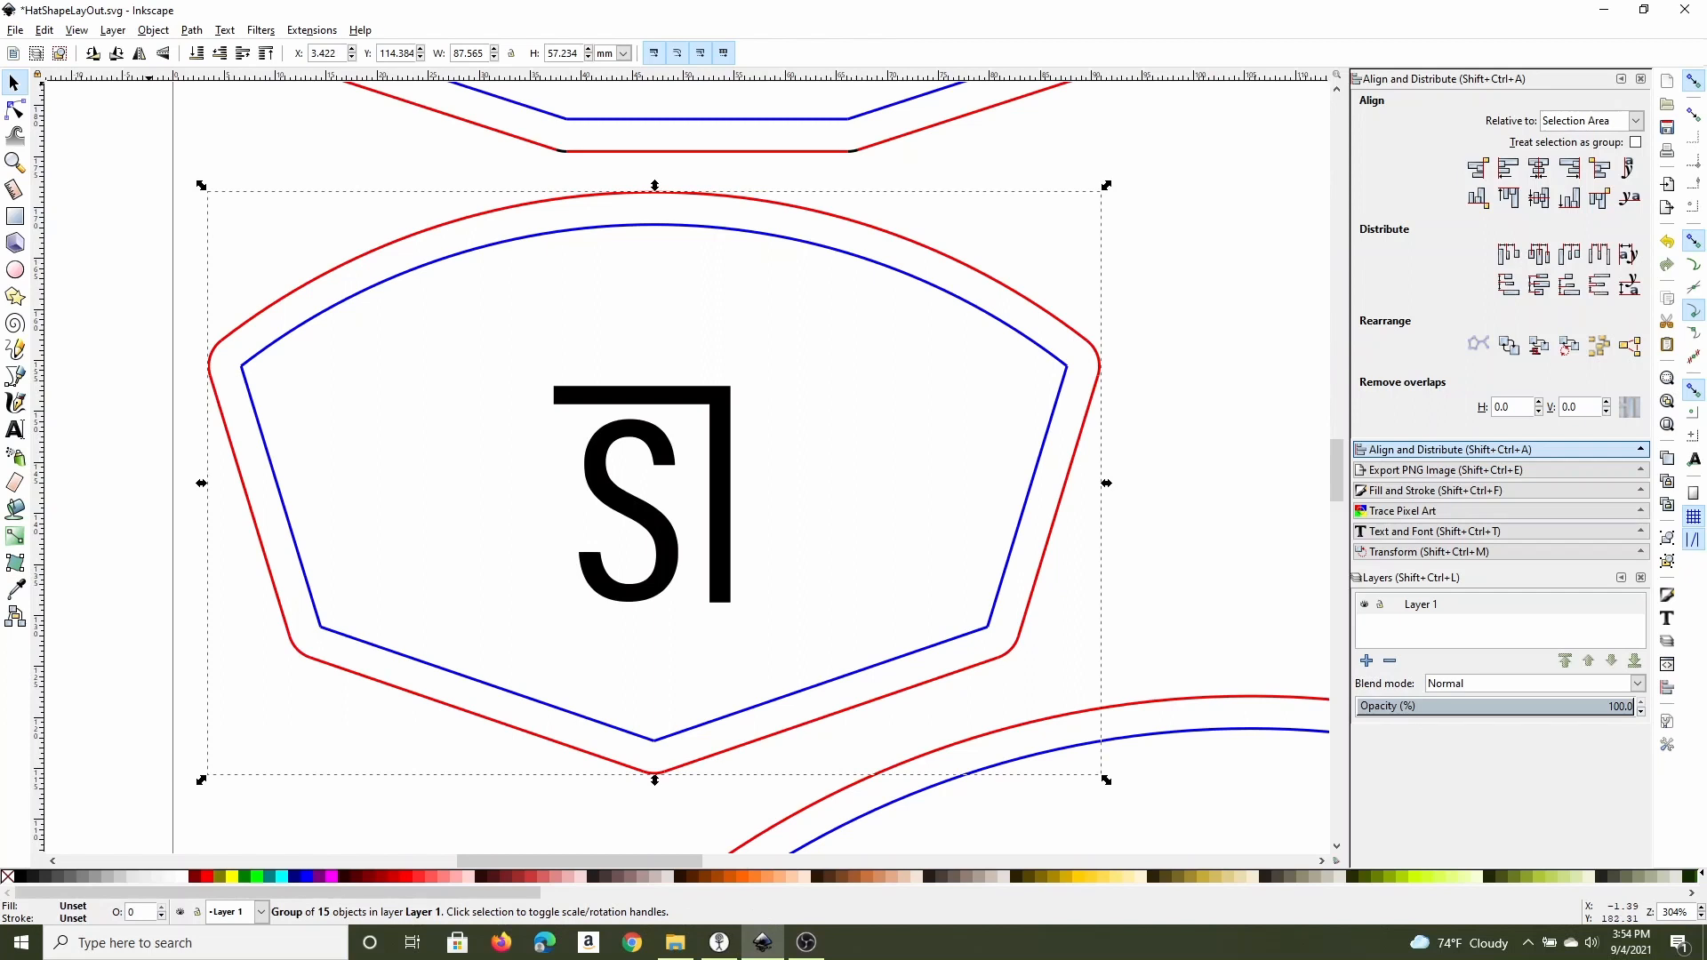
click(153, 30)
click(177, 177)
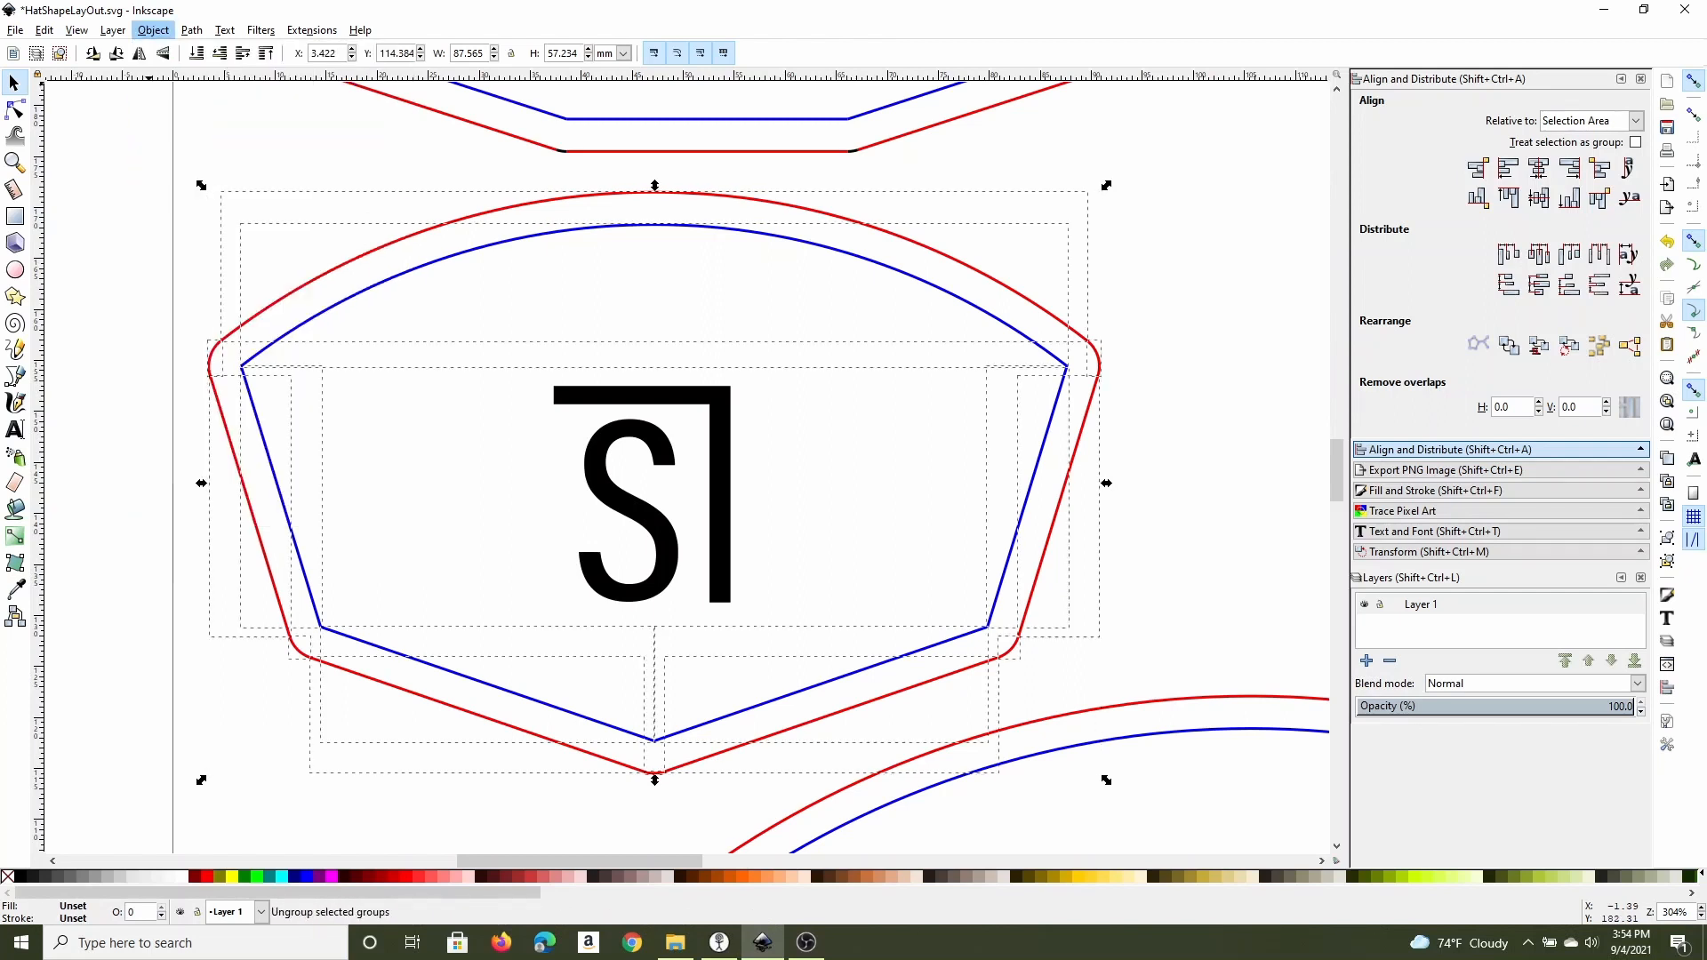
key(Escape)
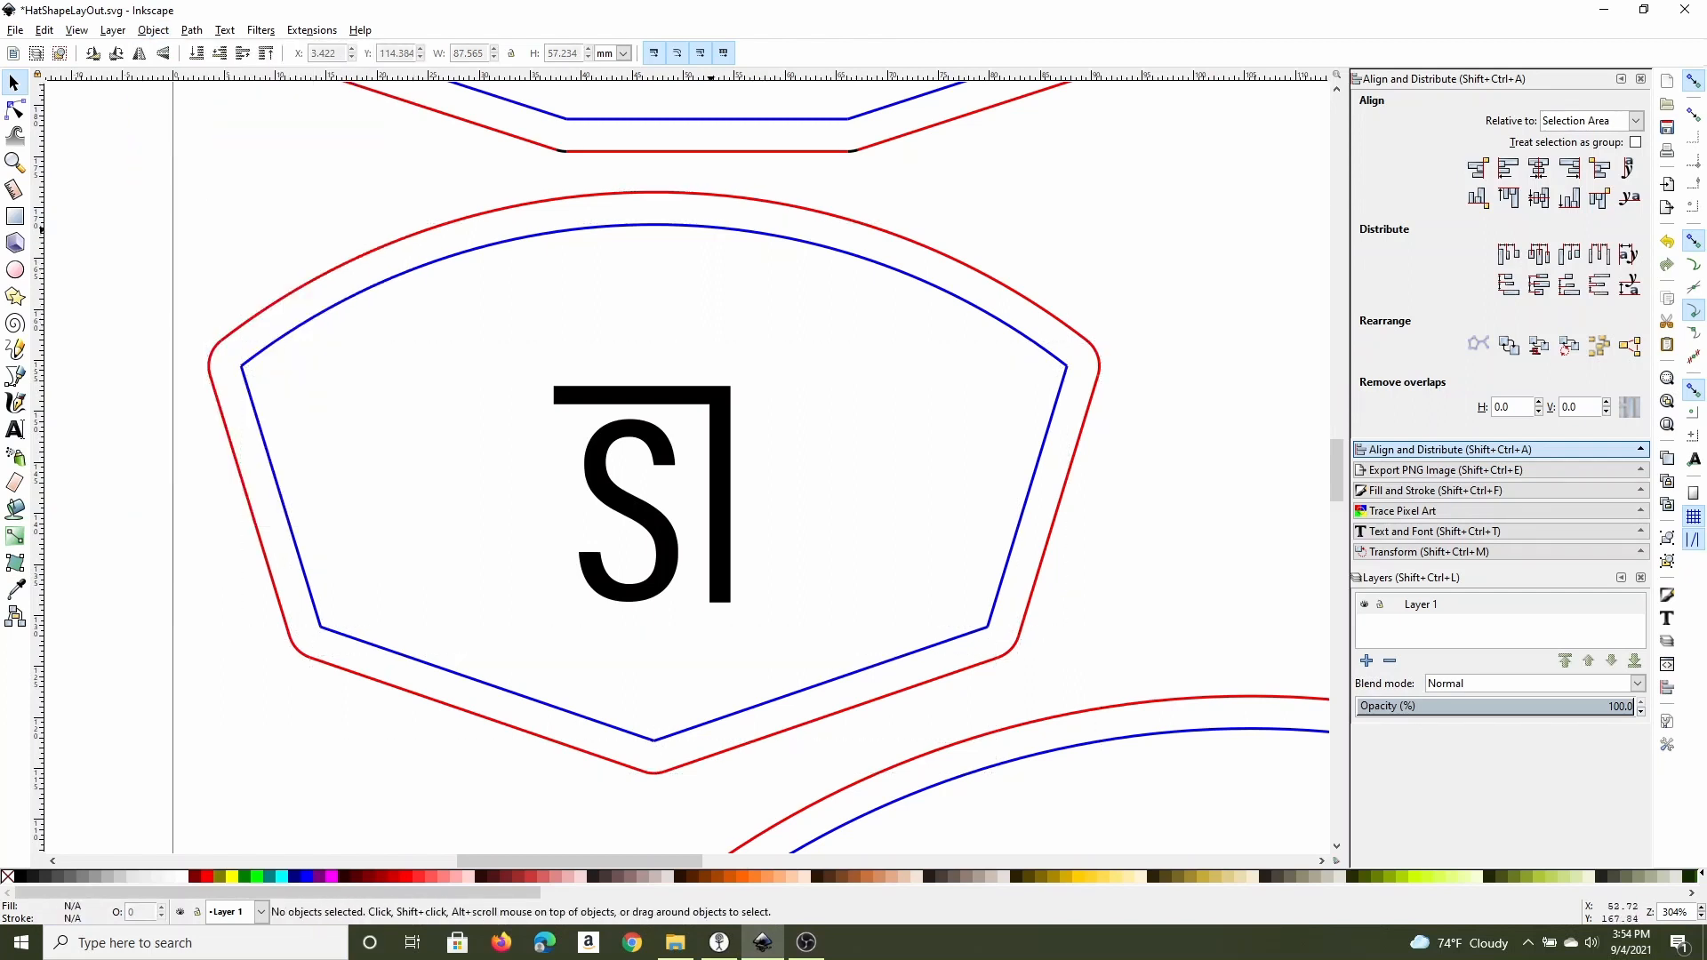
Try to convert the blue top arc of the arched patch with Object to Path.
click(711, 230)
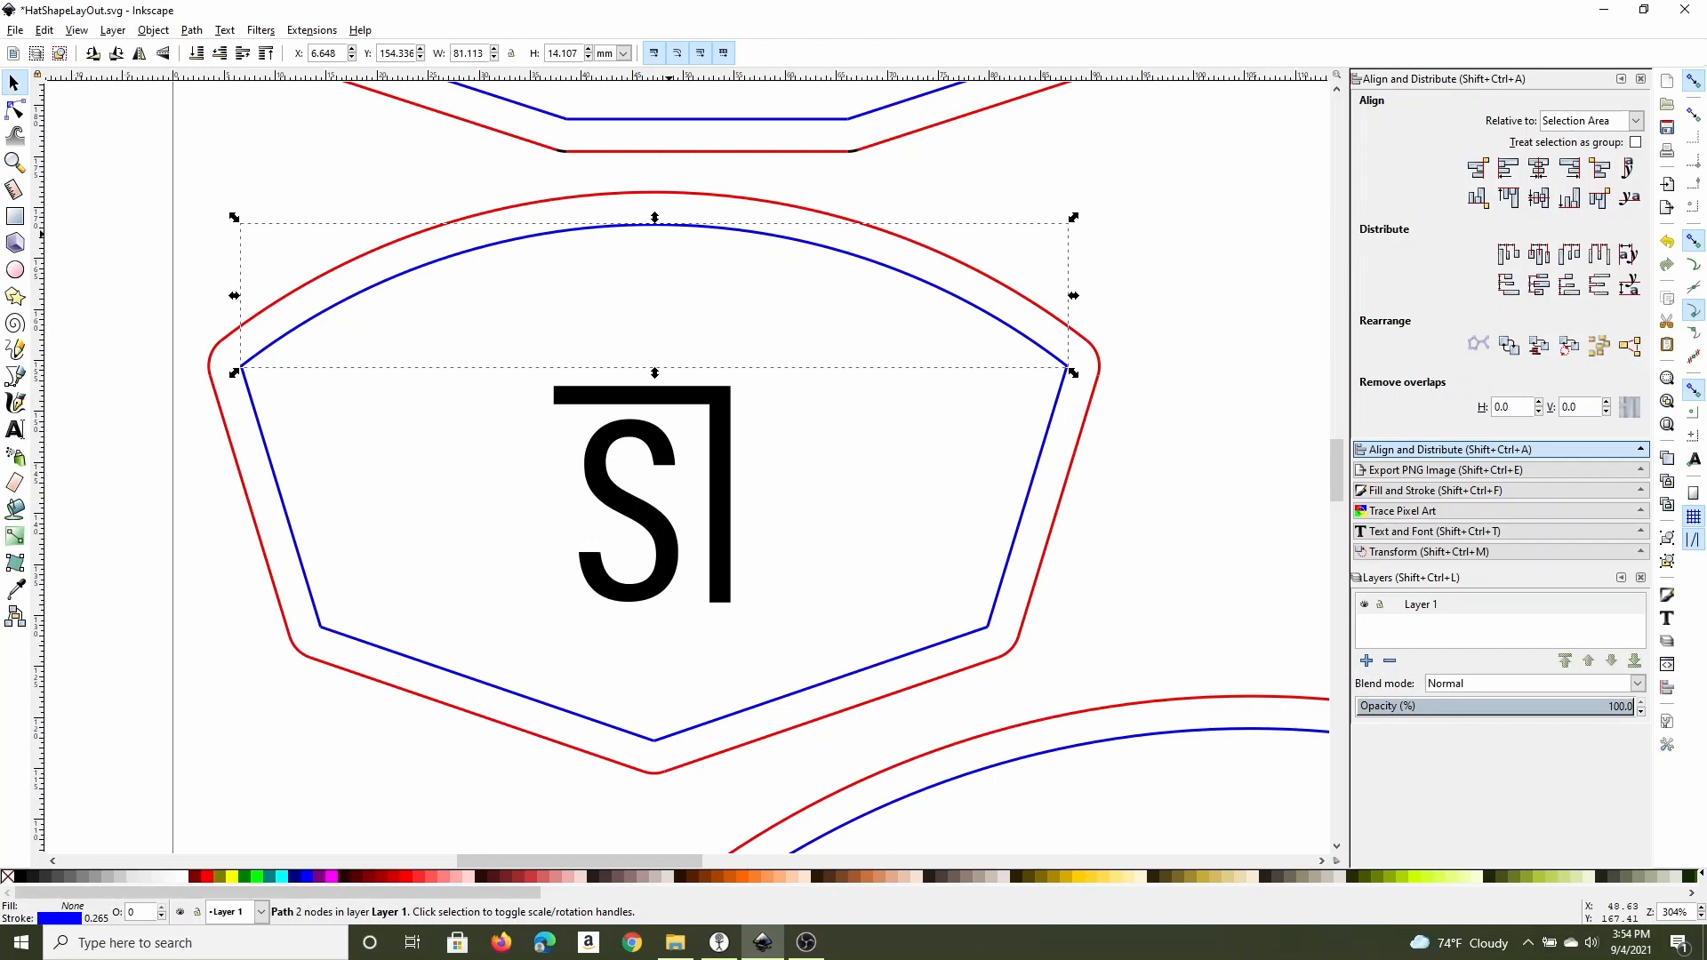
click(192, 30)
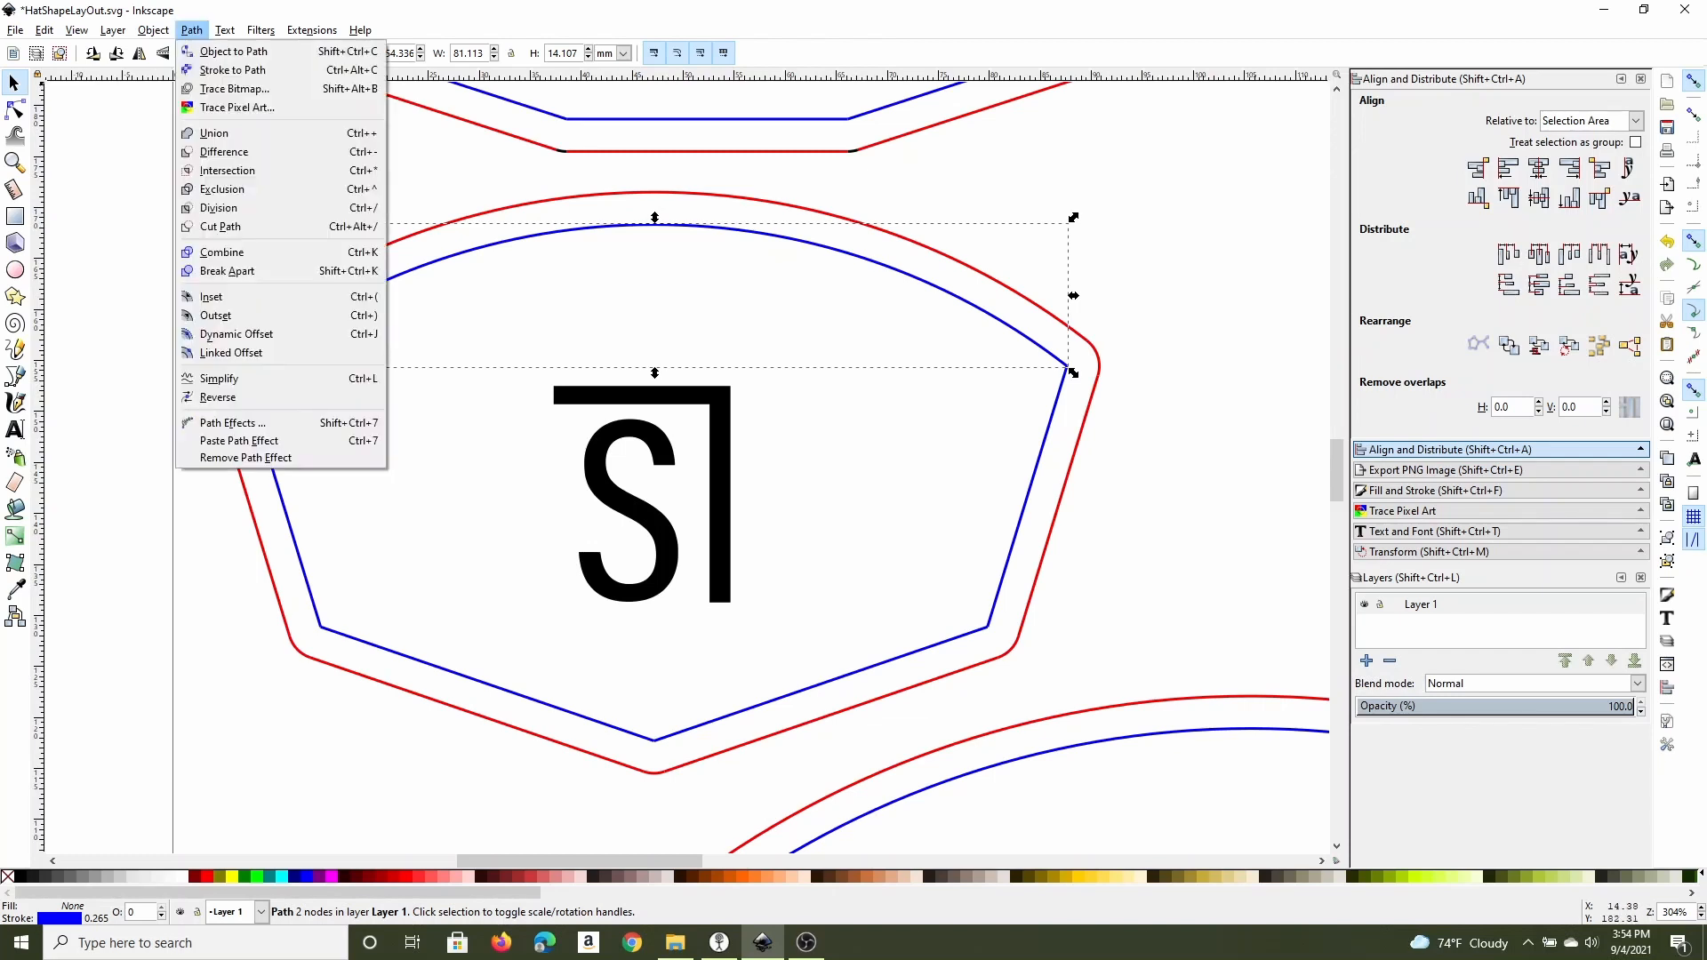
click(233, 51)
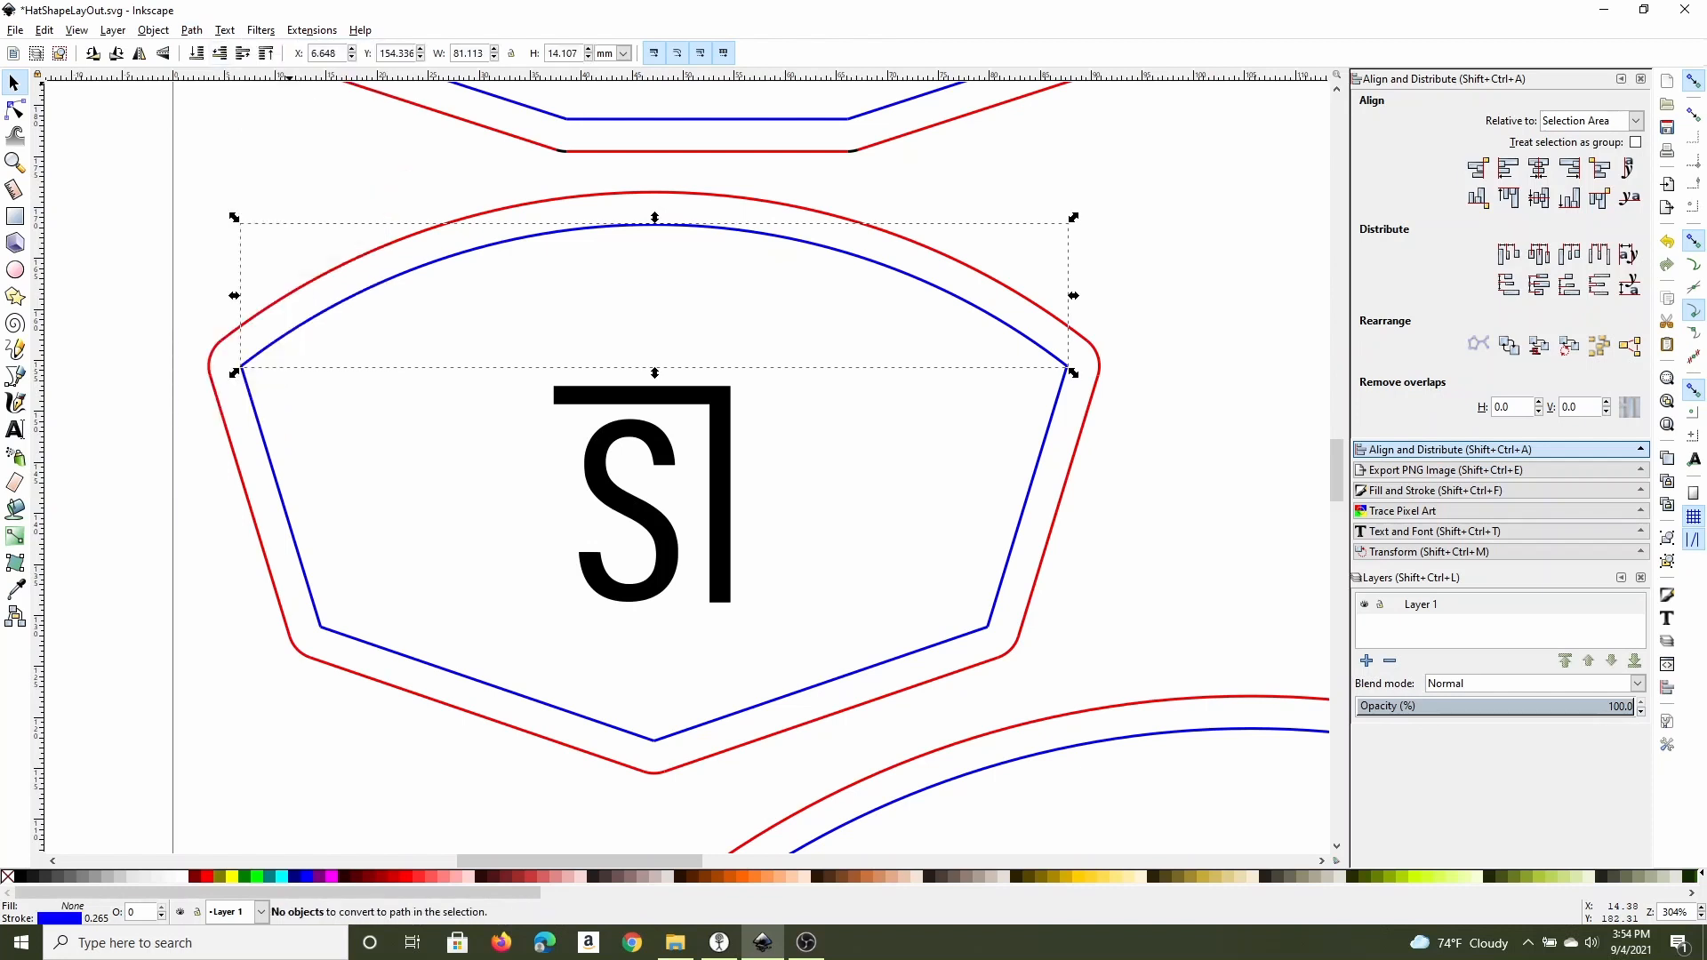
key(Escape)
Start a new text object above the emblem in the arched patch and set its font size to 20.
click(485, 250)
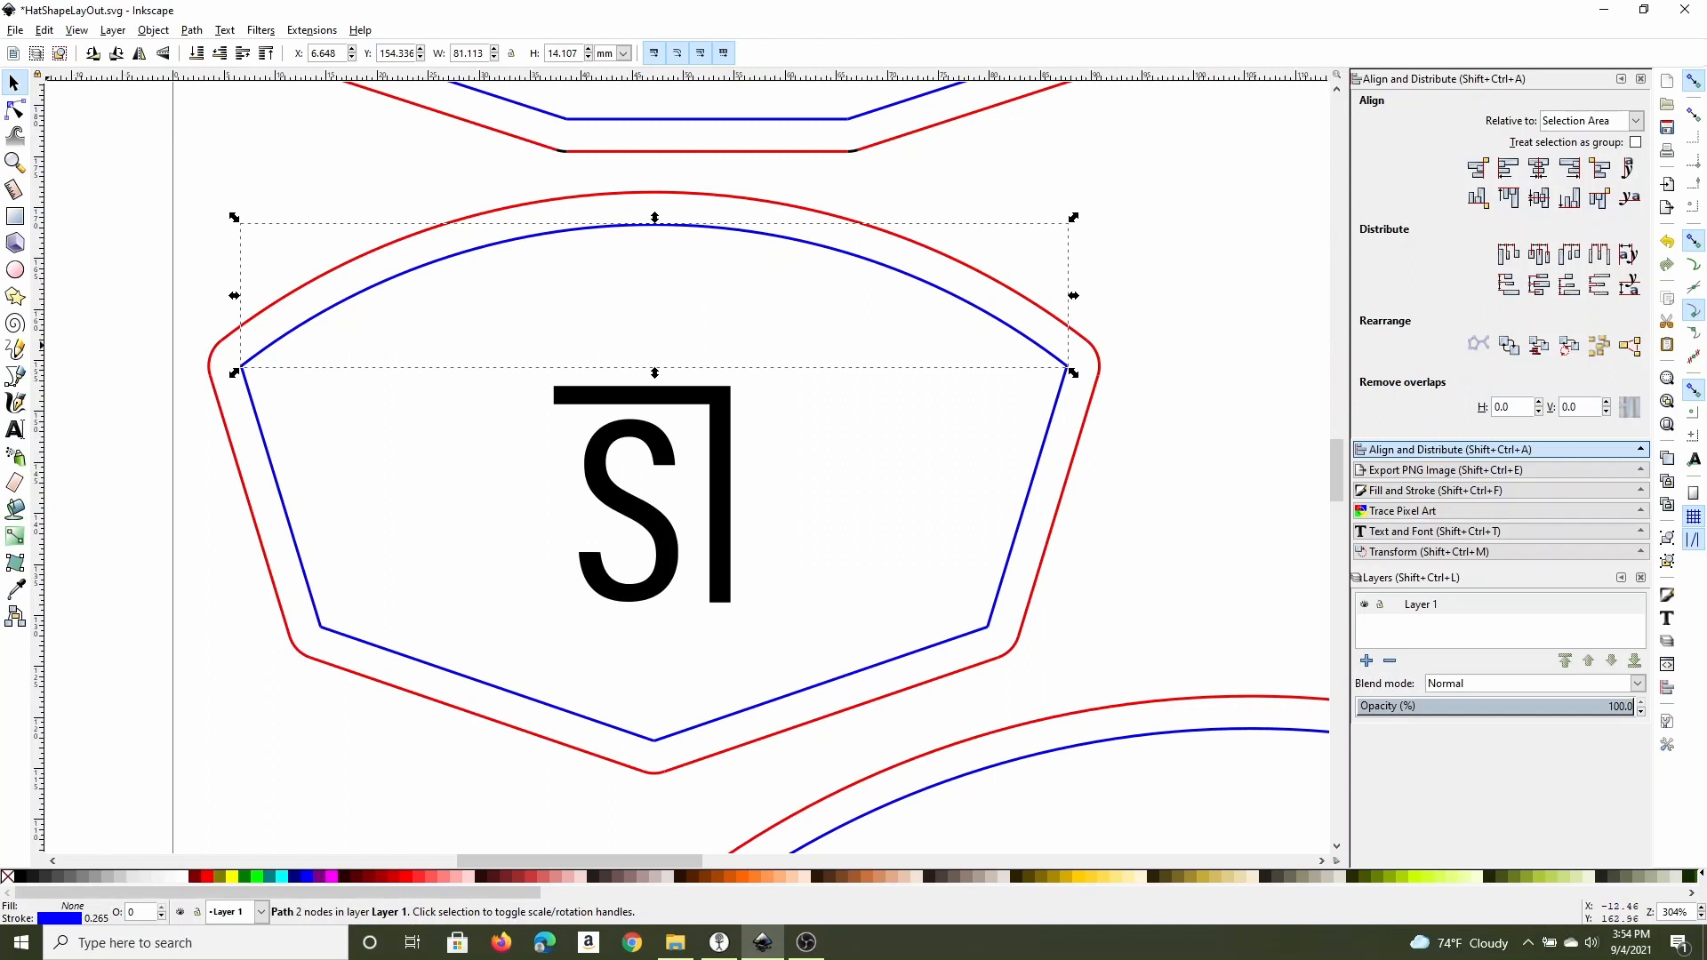
click(15, 428)
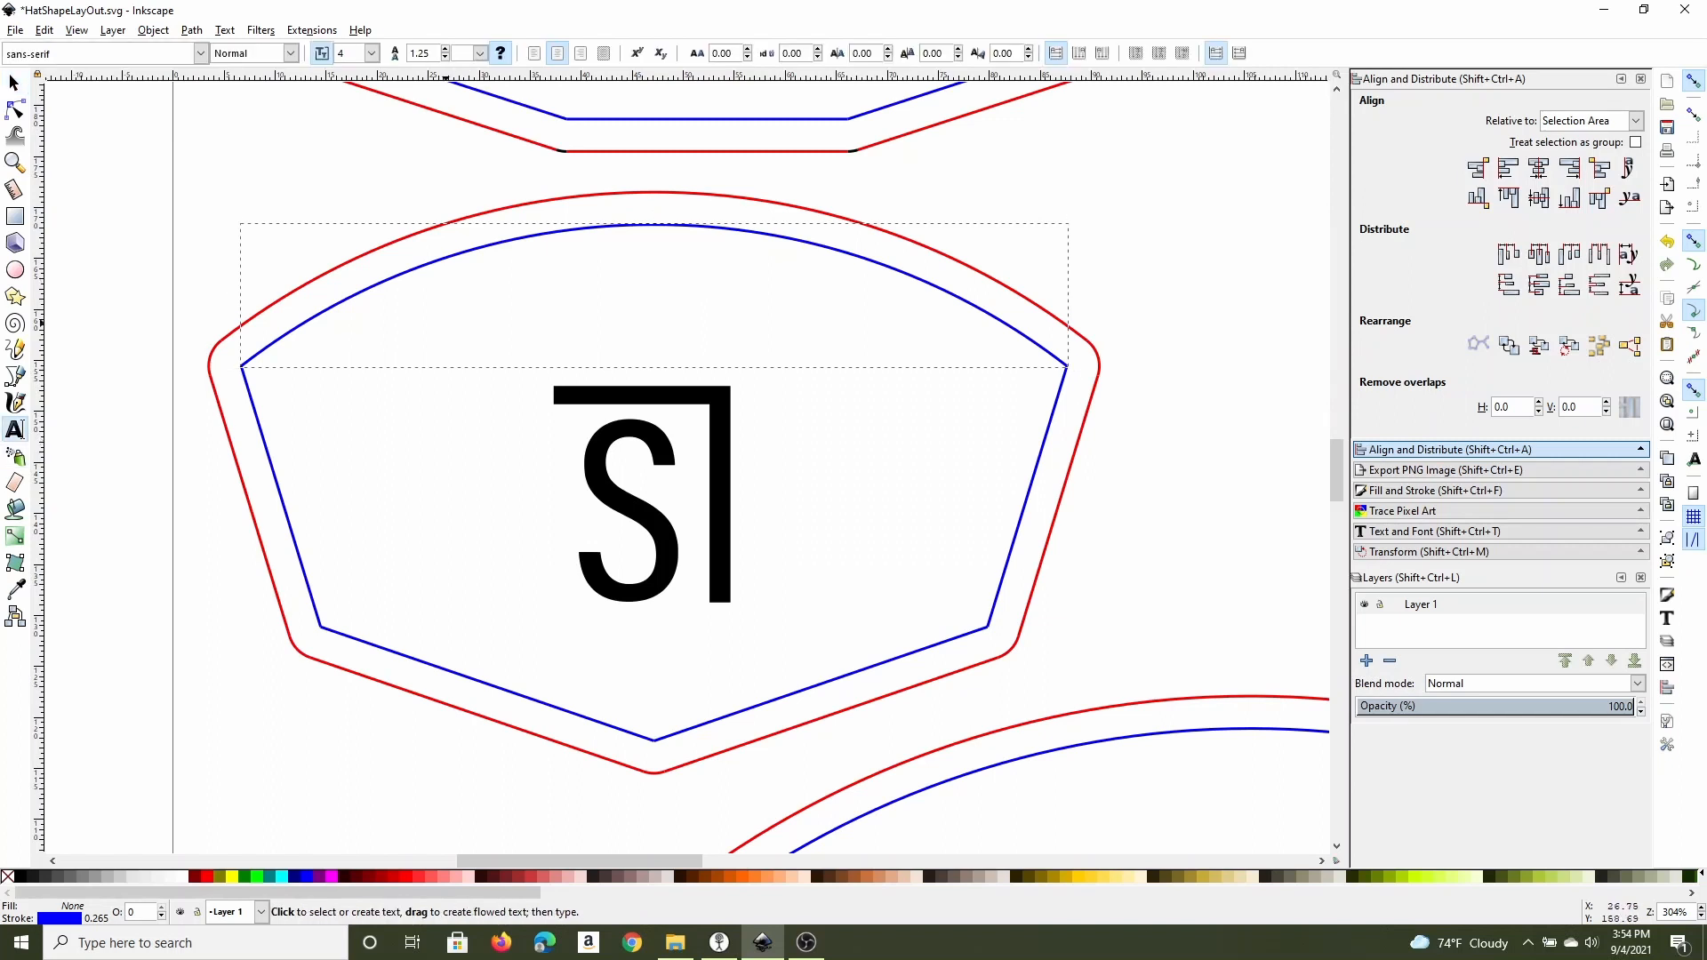
click(427, 327)
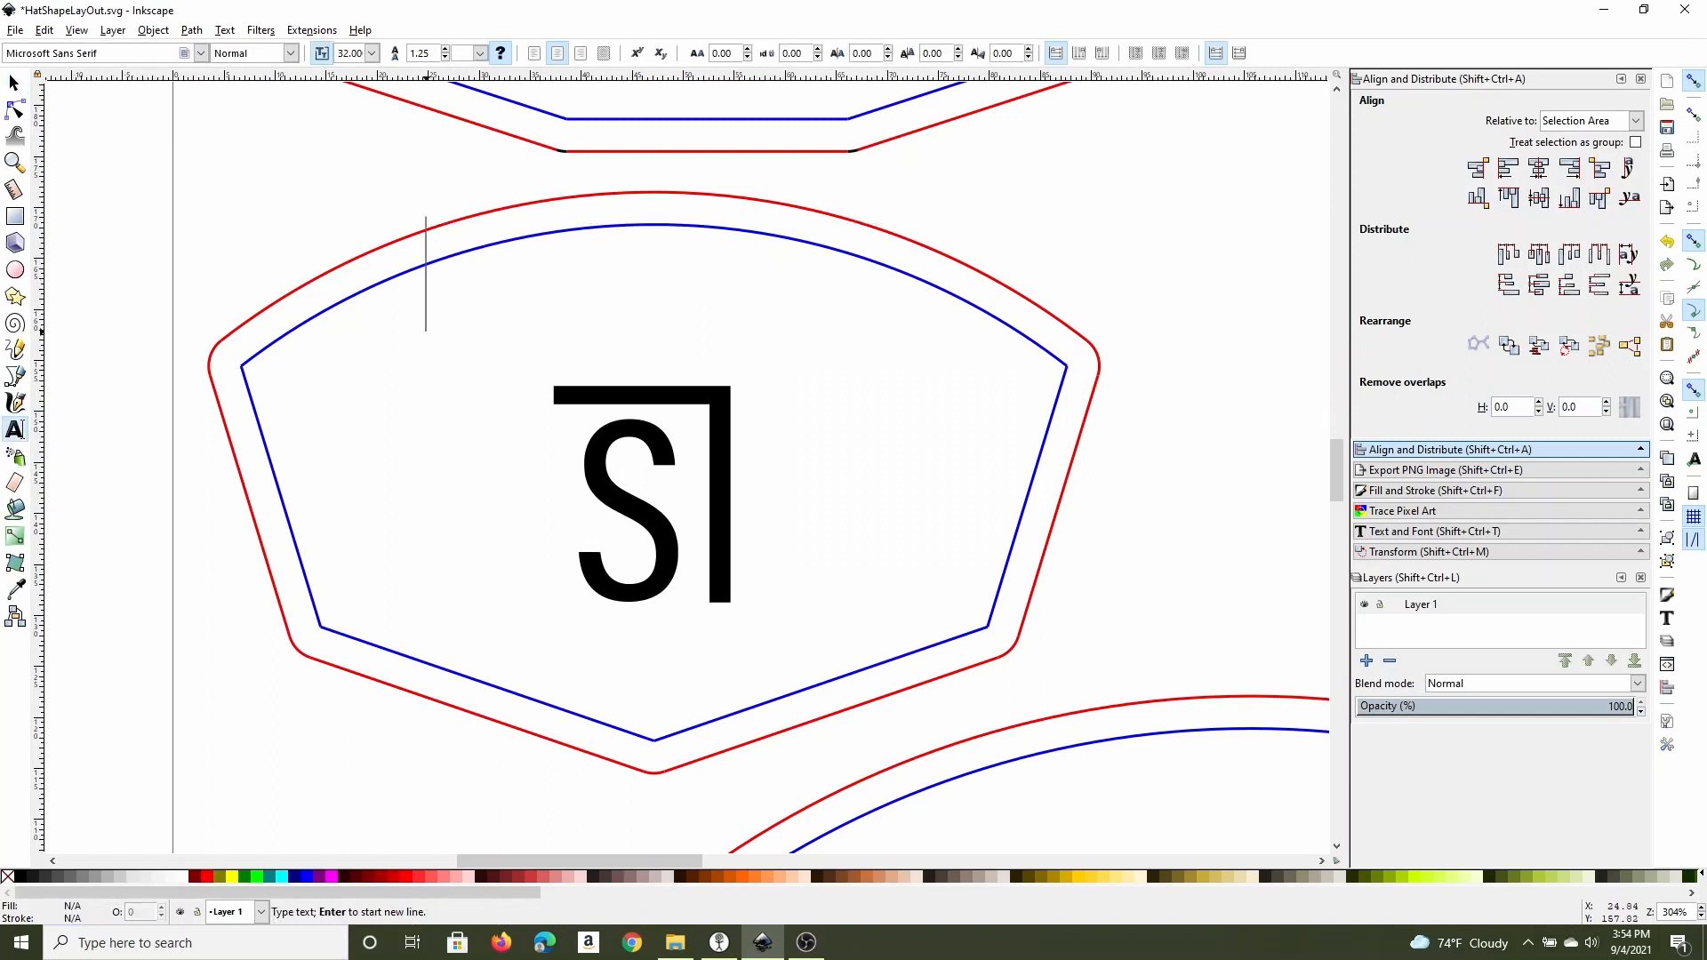
click(1458, 532)
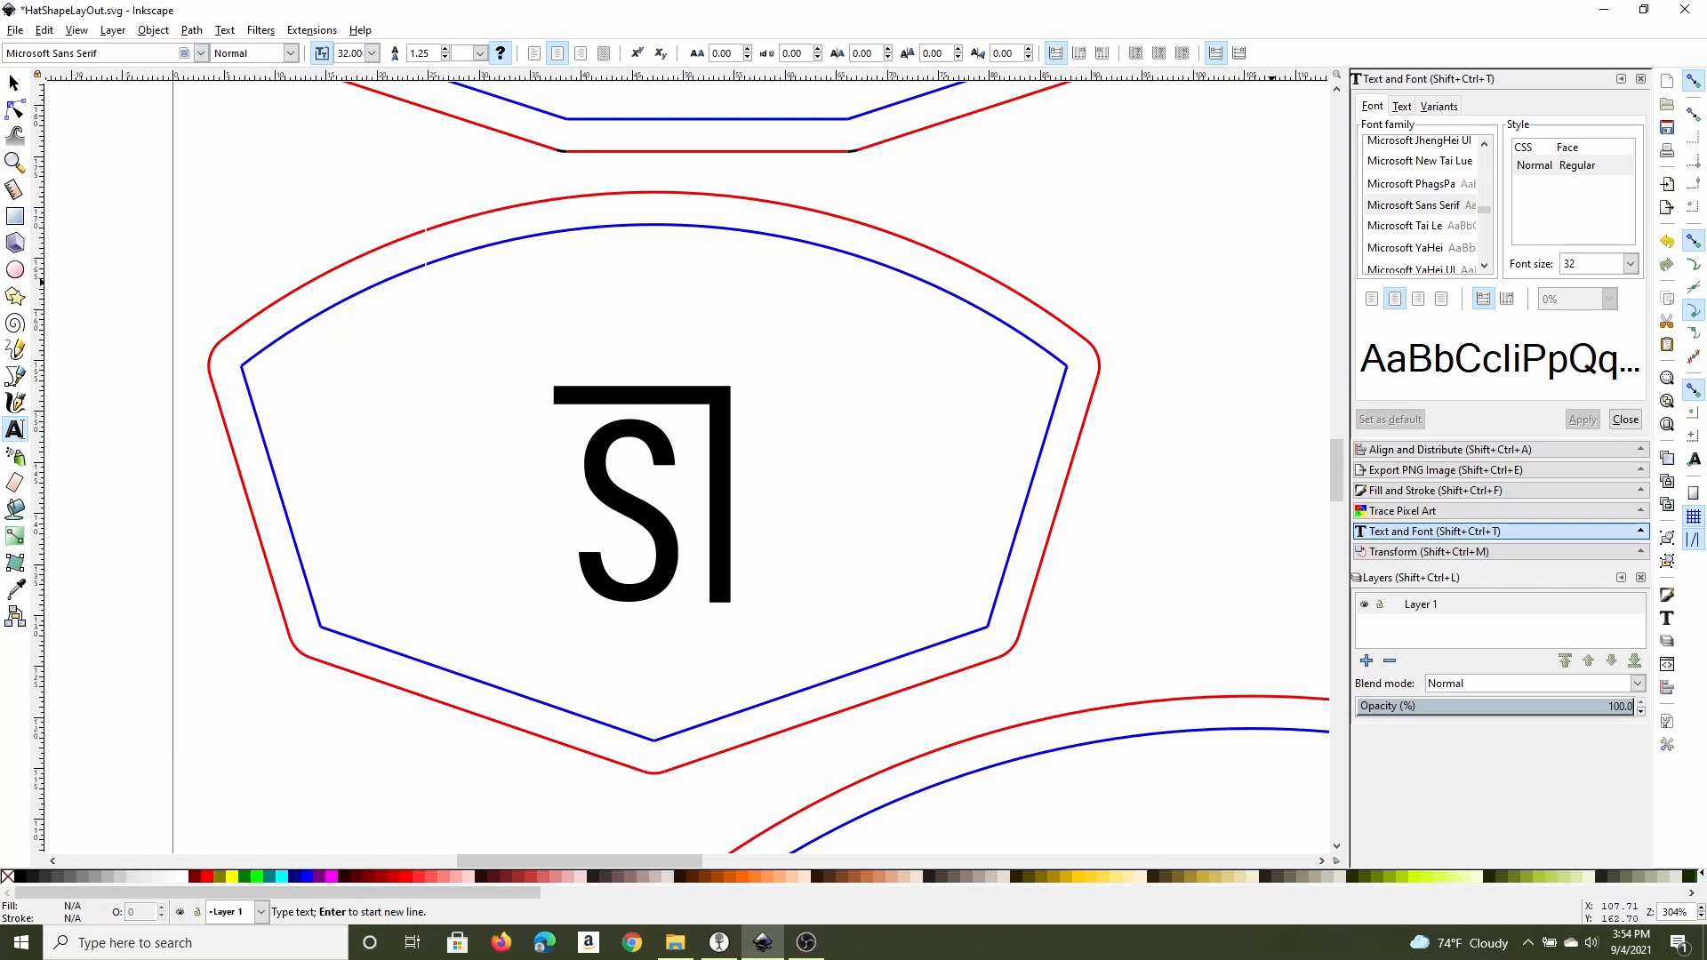
click(1631, 263)
click(1576, 512)
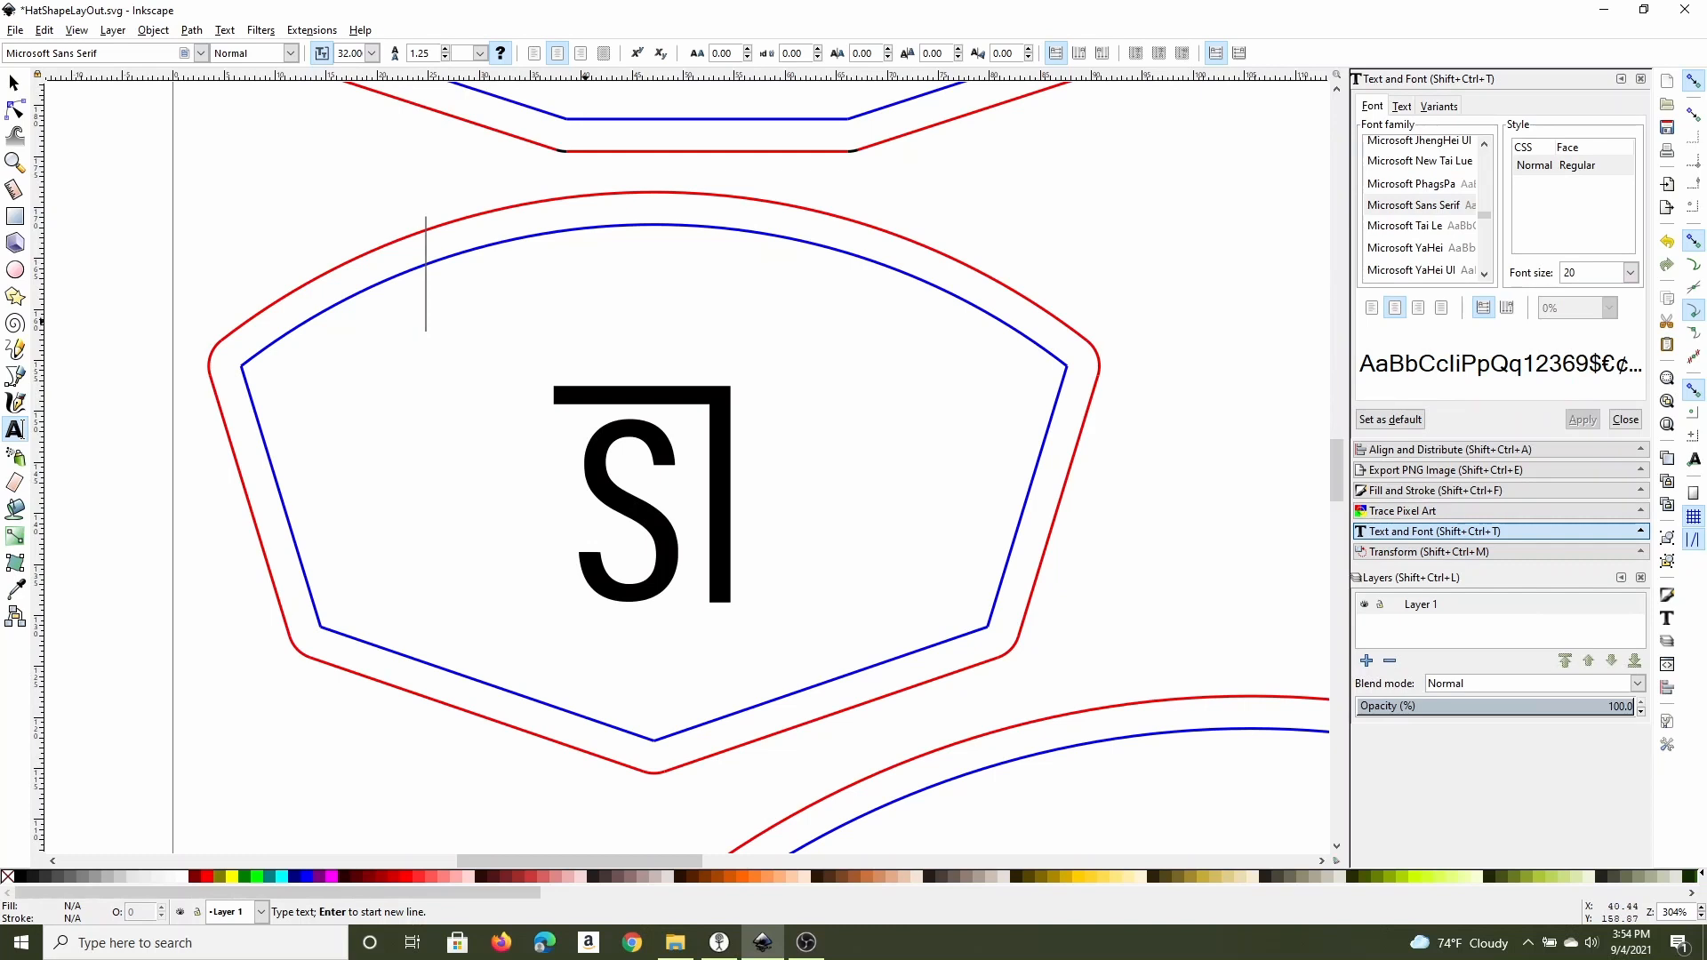
click(592, 320)
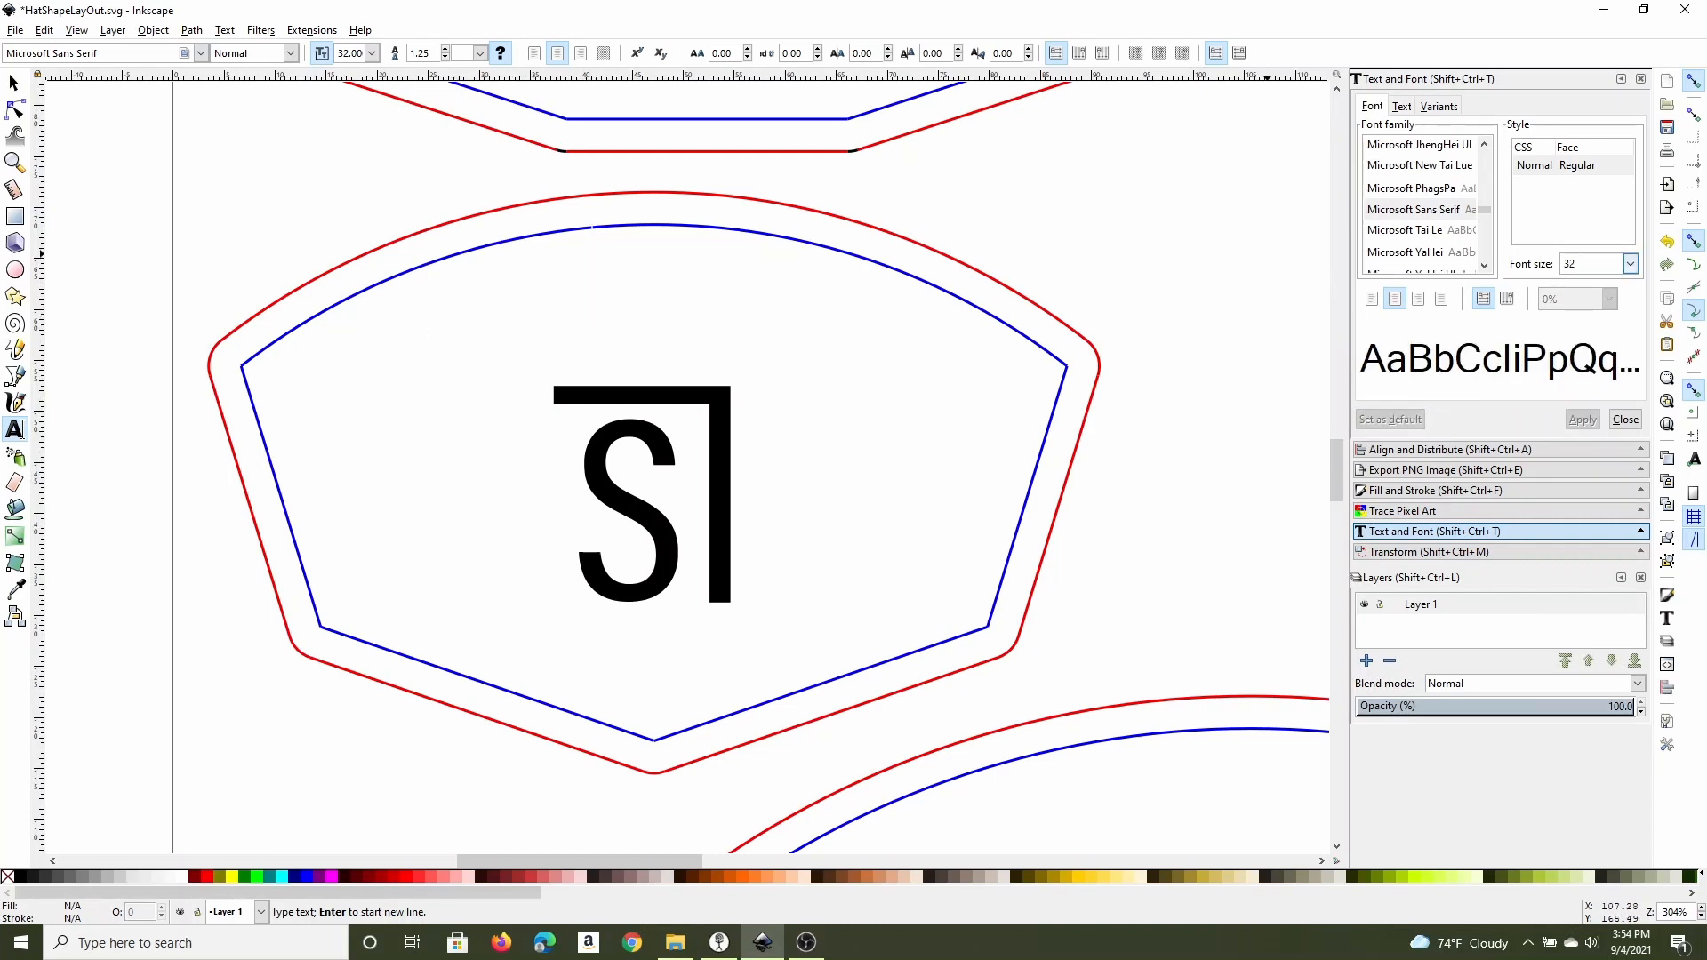
click(1631, 264)
click(1601, 512)
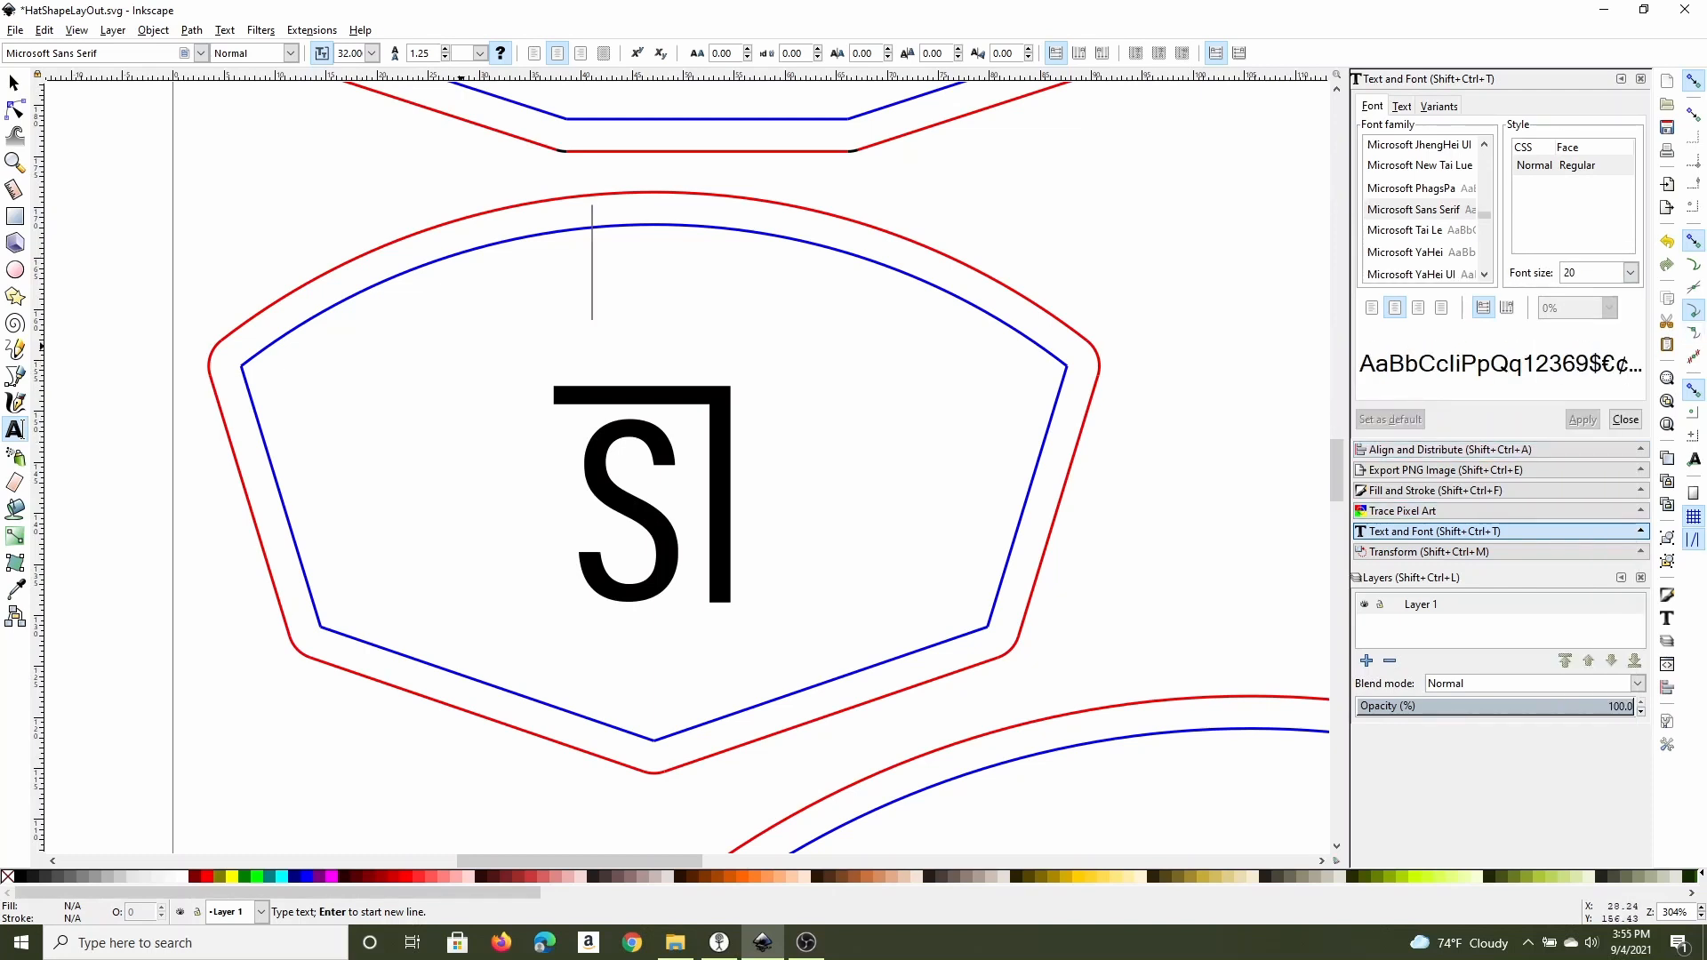
Enter the text "SPITZER RANCH LLC." in capitals above the emblem in the arched patch.
key(Caps_Lock)
key(F6)
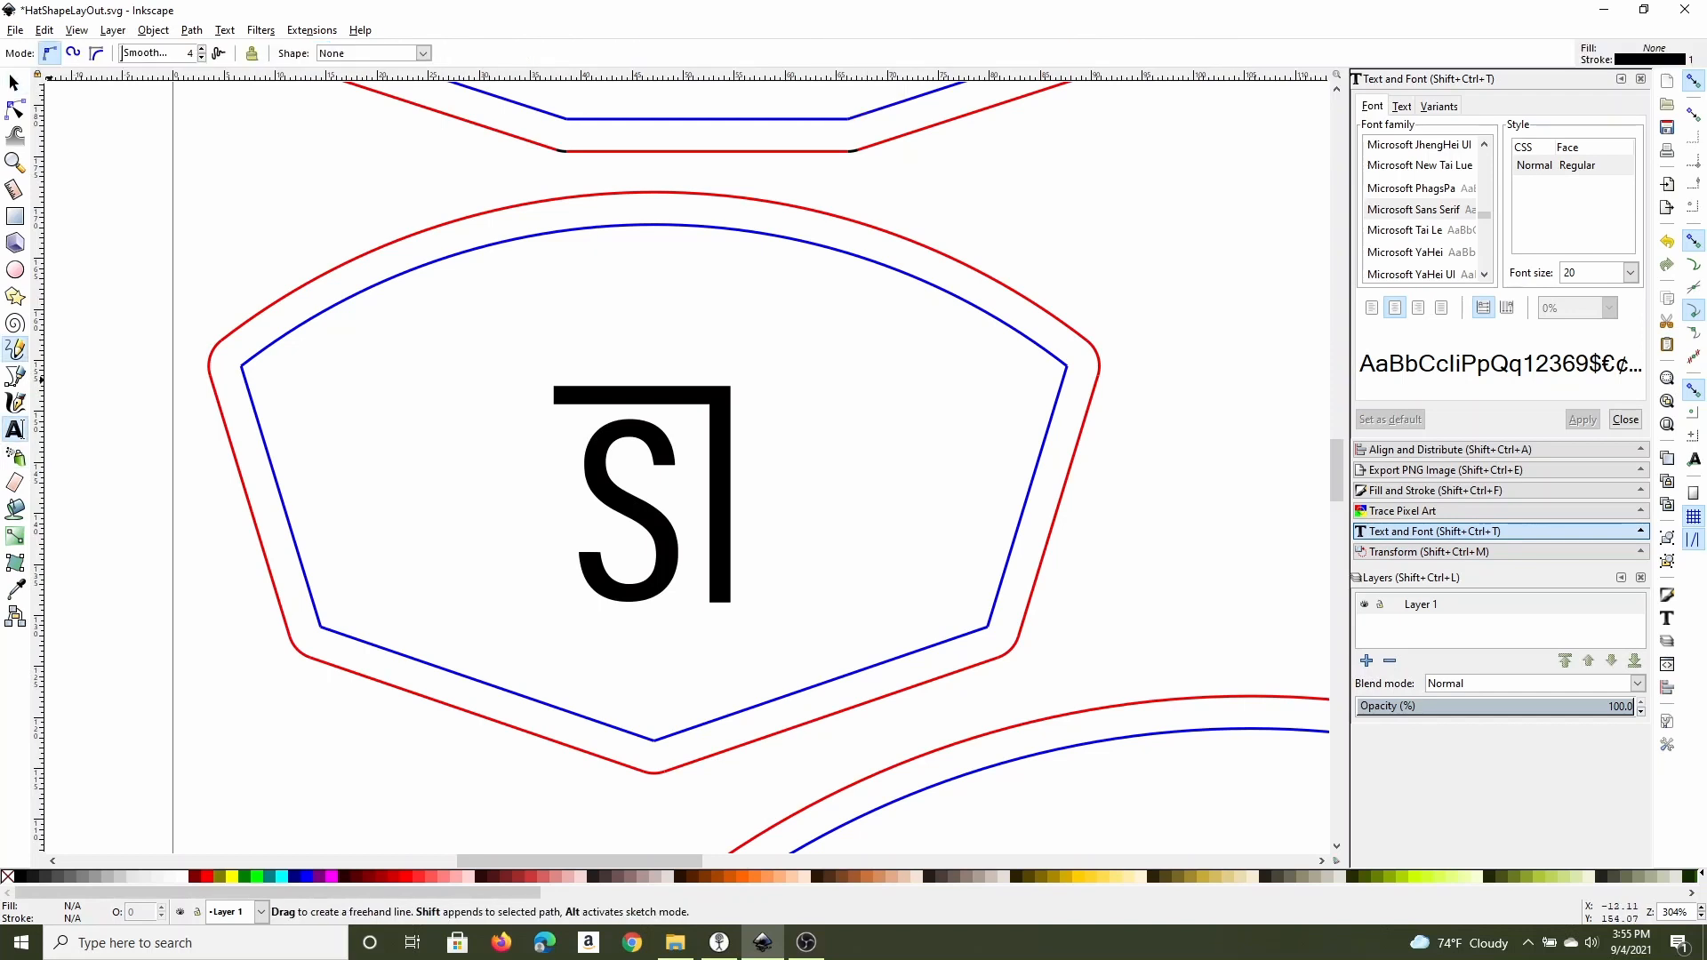
click(15, 429)
click(447, 333)
text(S)
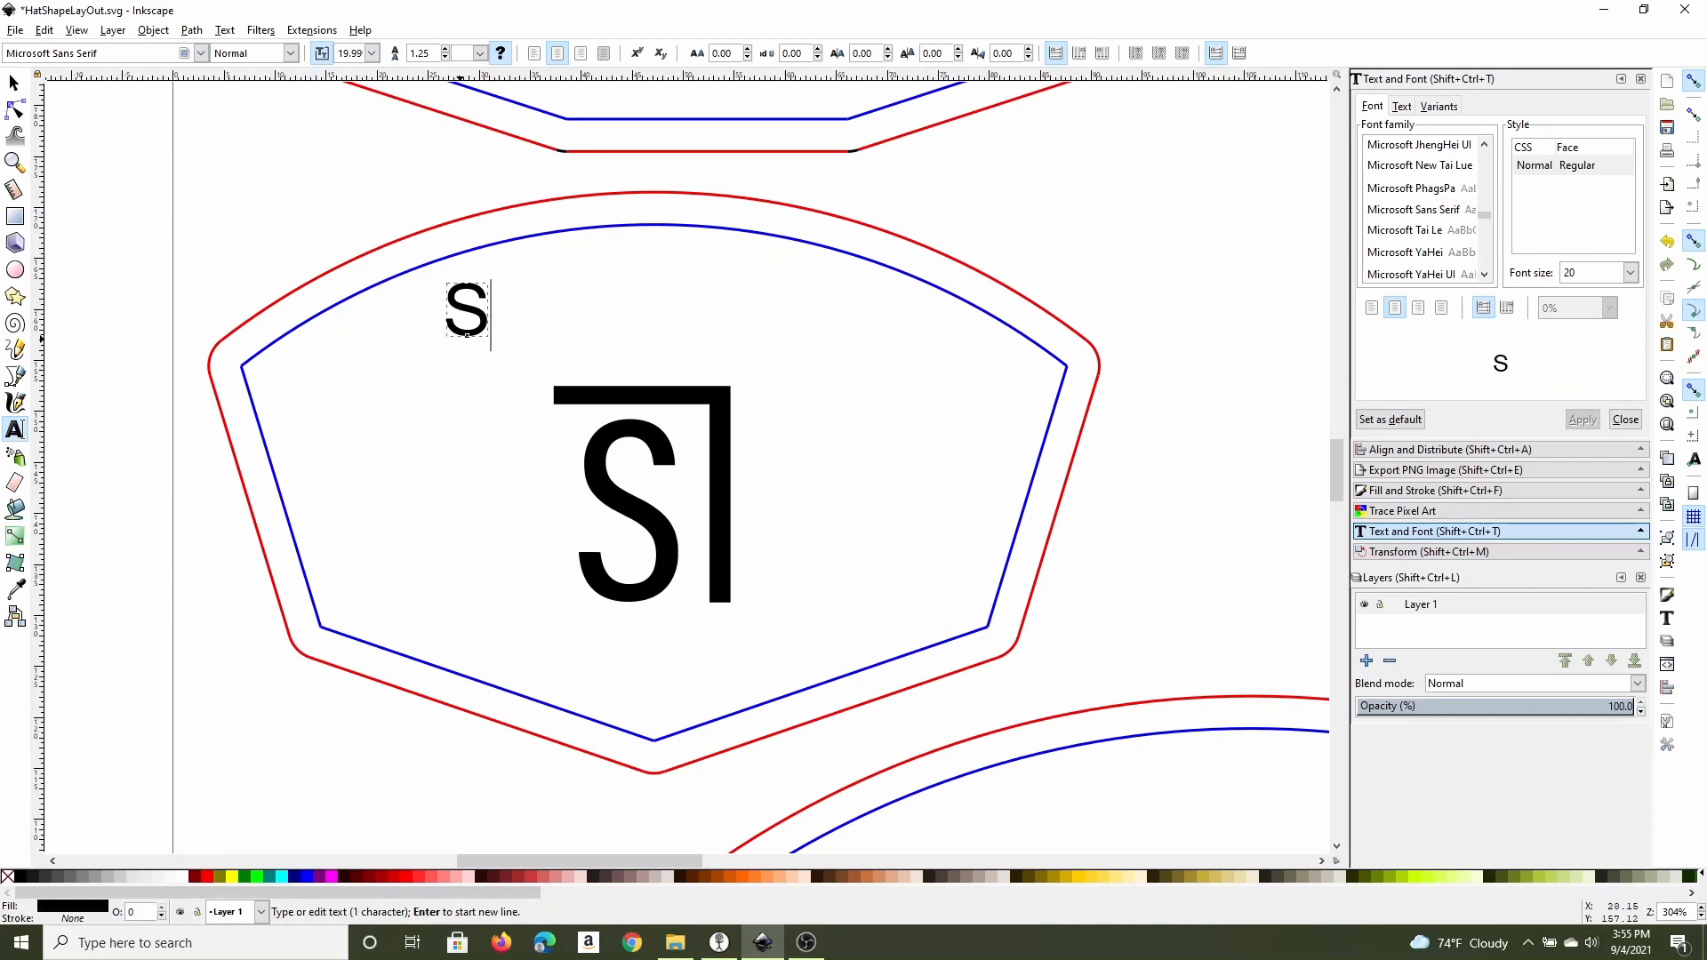
text(PIT)
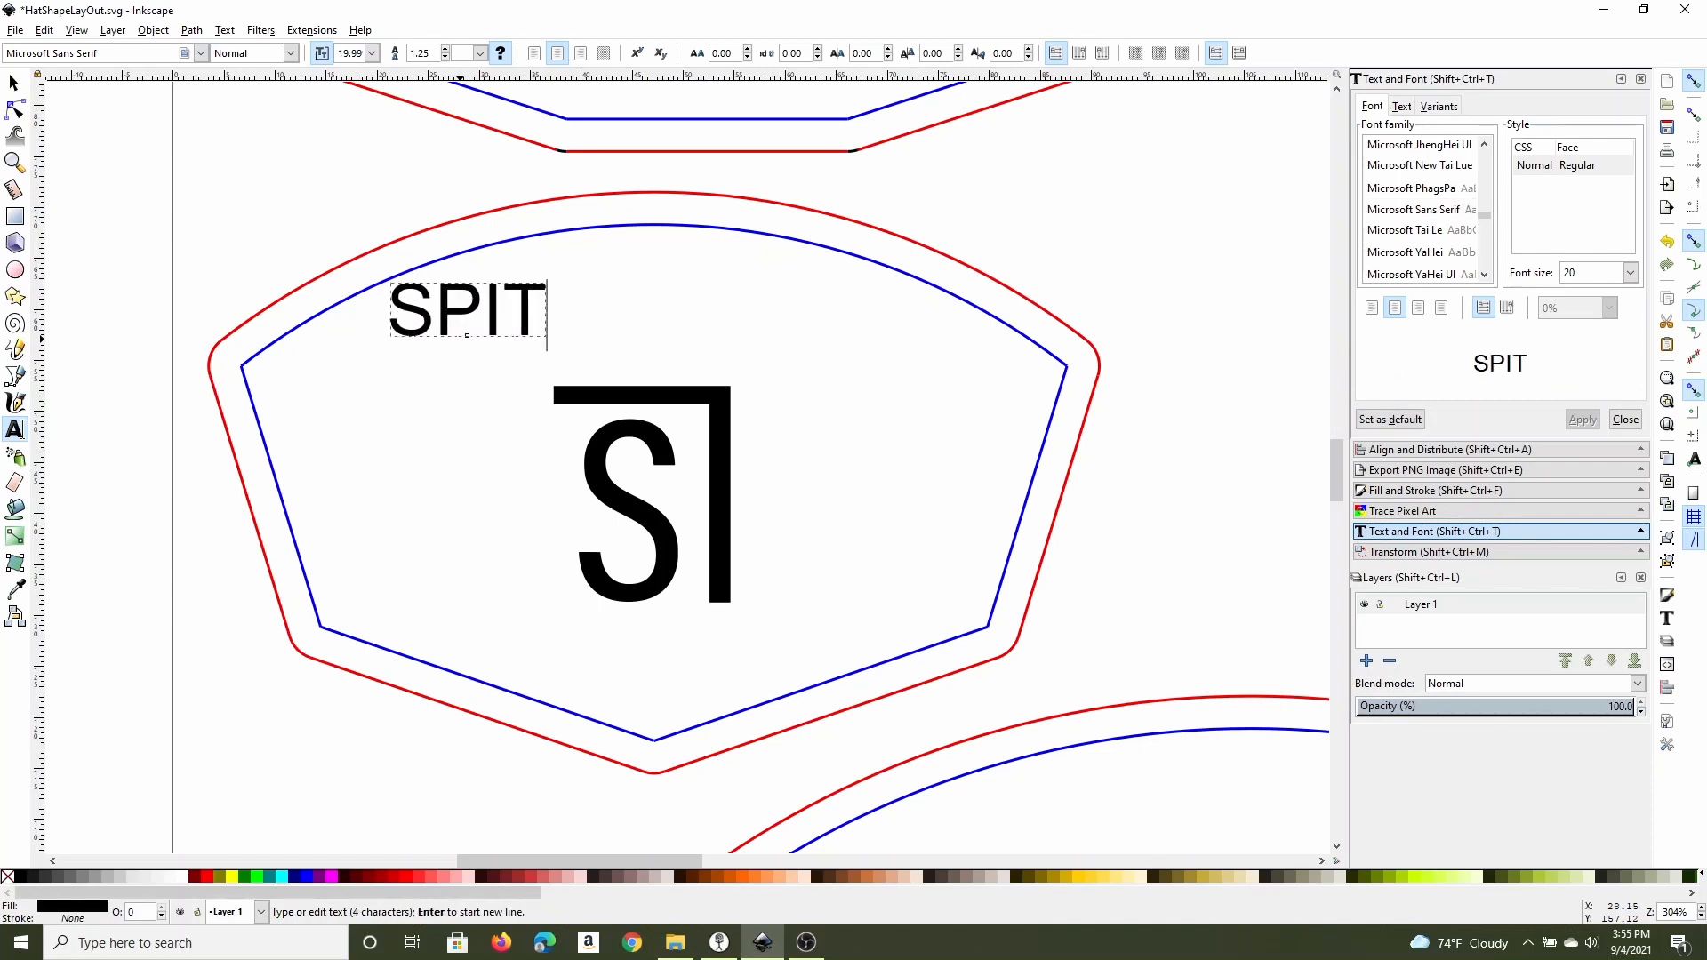
text(ZER rAN)
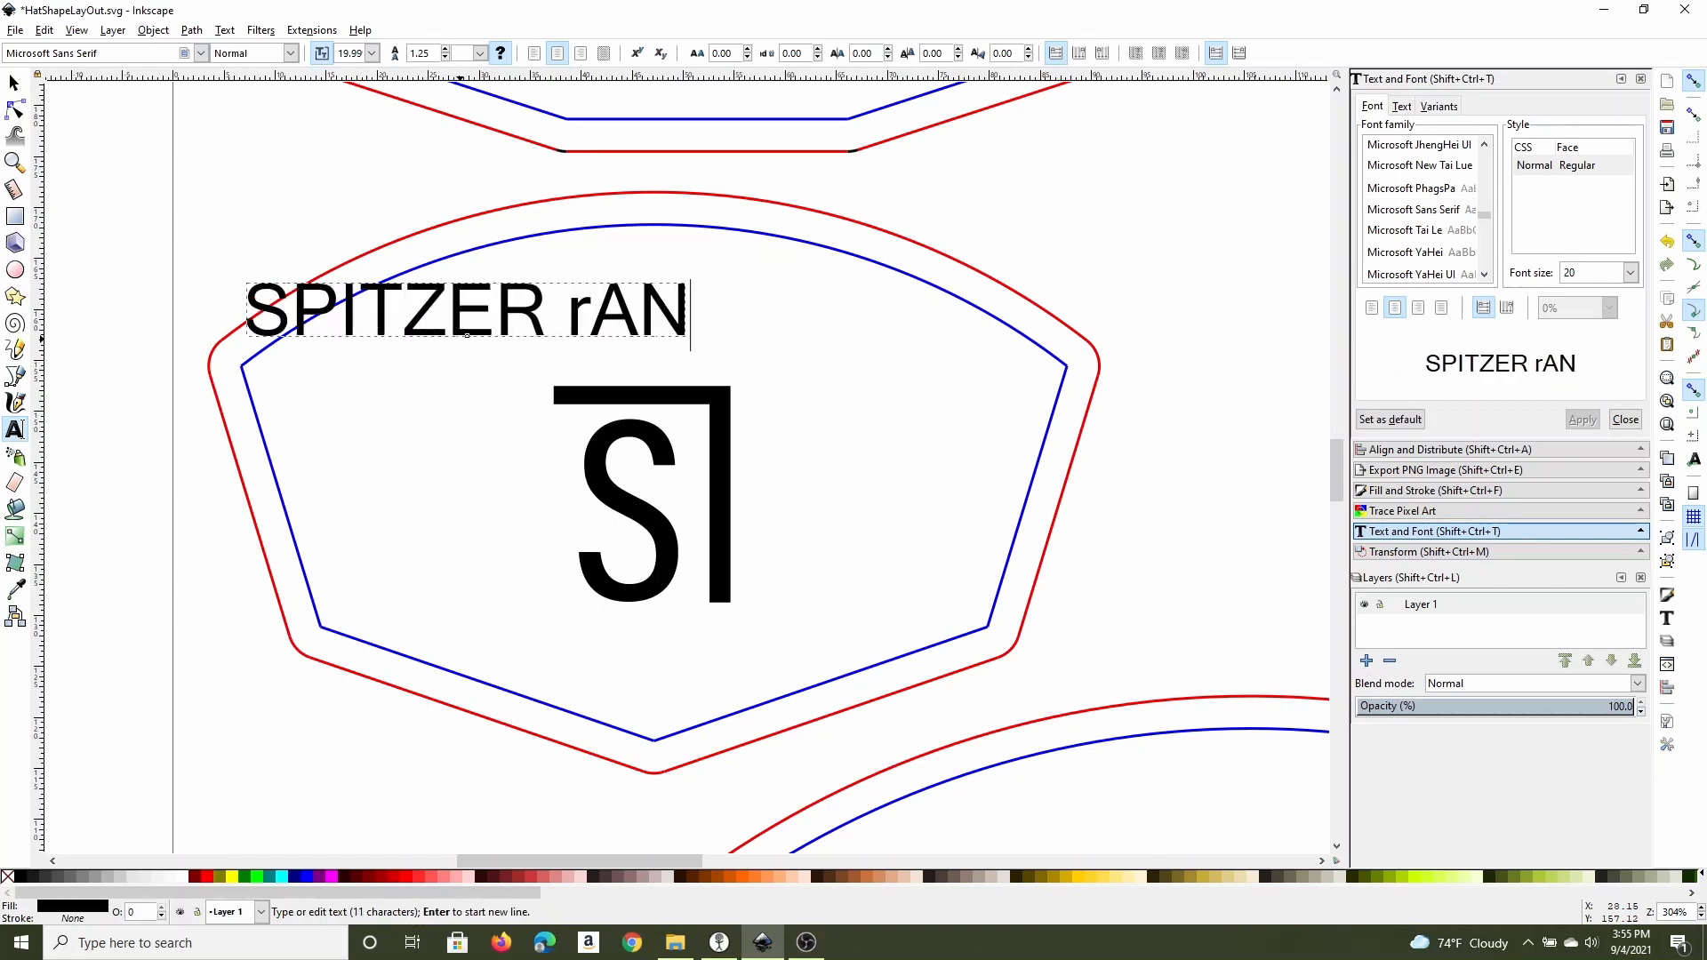
key(BackSpace)
key(BackSpace)
key(BackSpace)
text(RANCH)
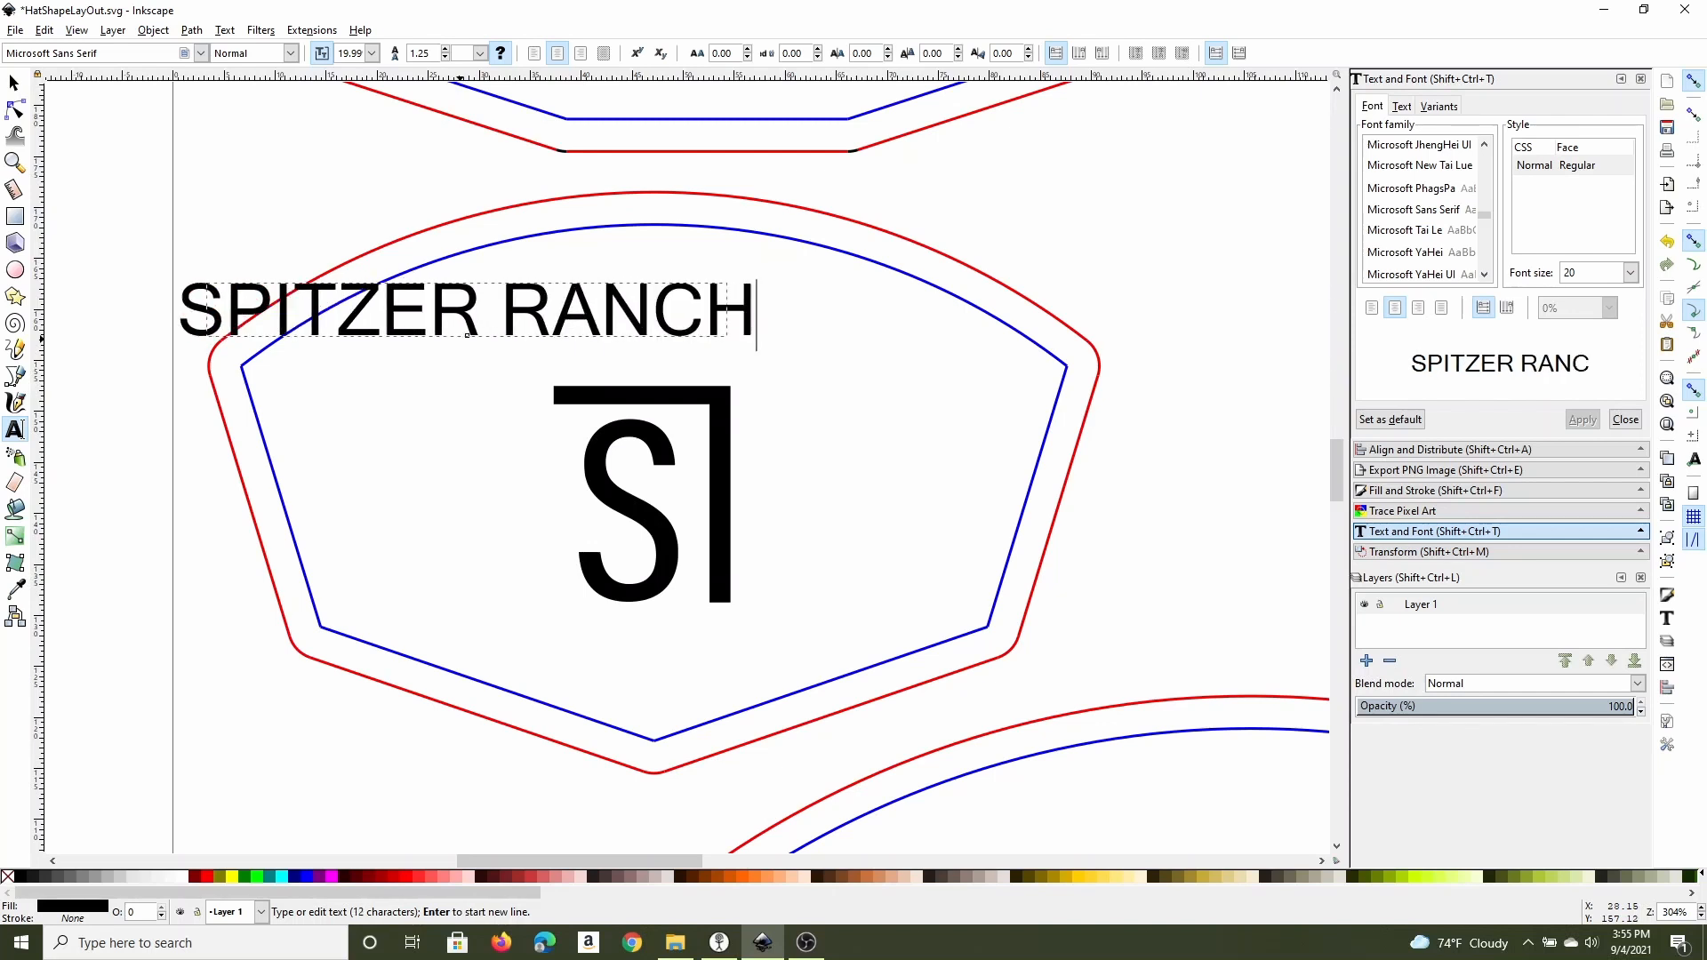
text( LLC.)
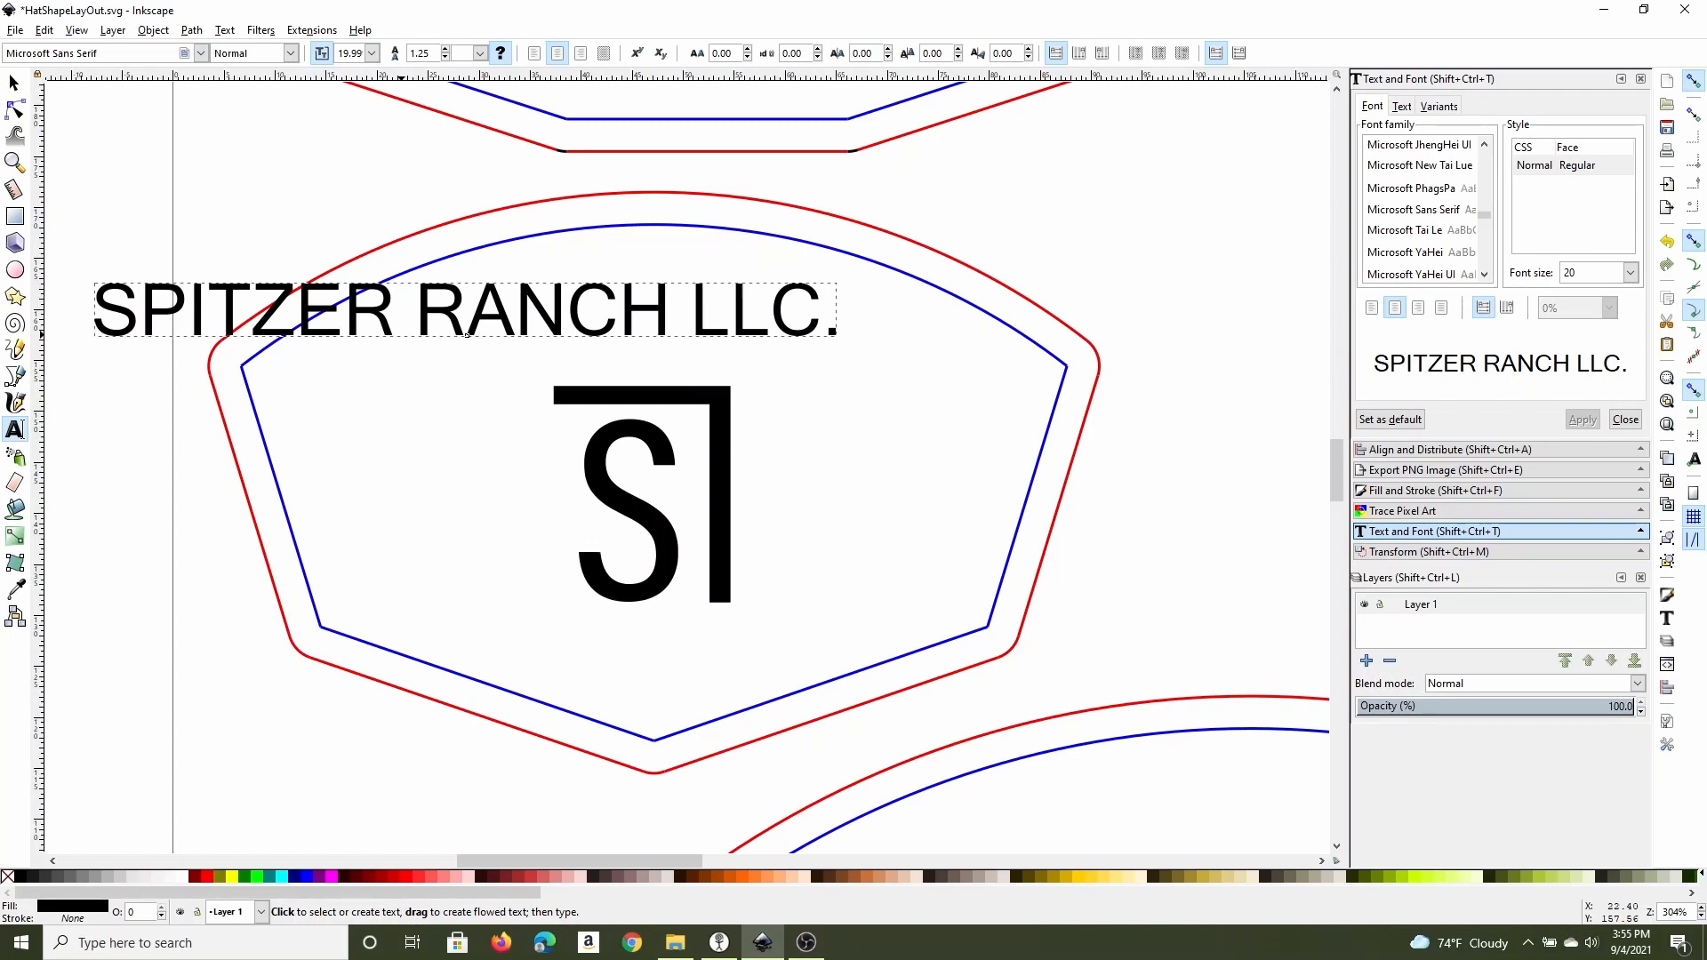
Move the SPITZER RANCH LLC. text beneath the blue top arc and put it on that arc as its path.
key(F1)
drag(466, 336, 656, 375)
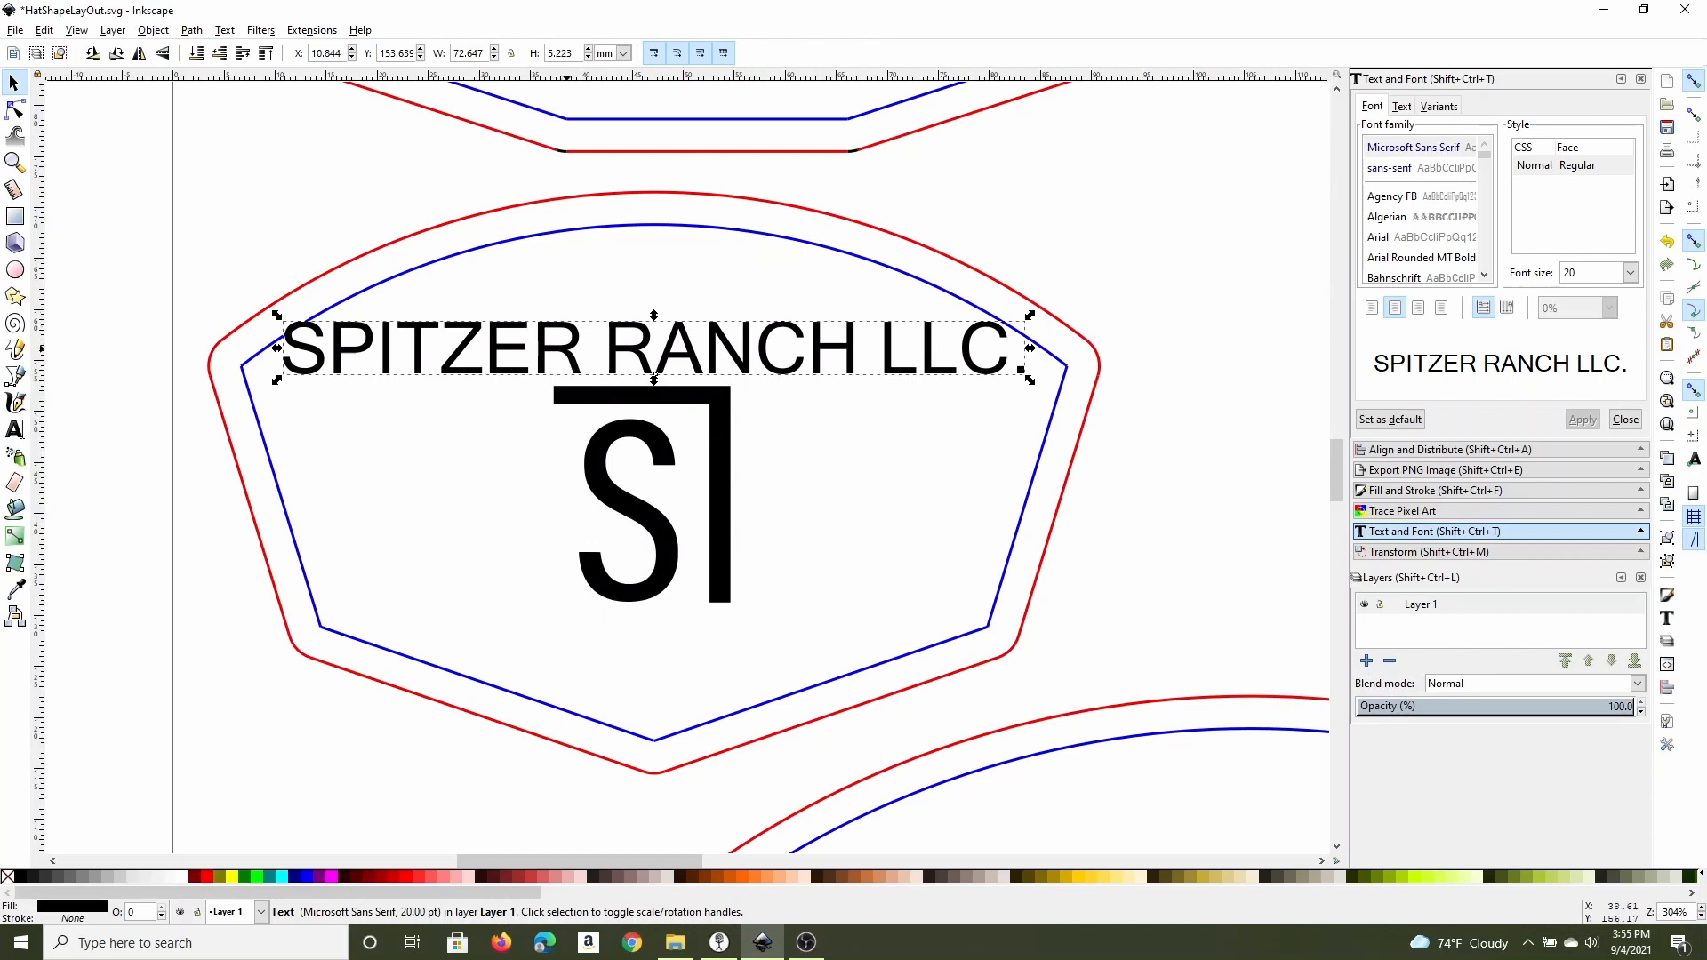
click(655, 348)
key(shift)
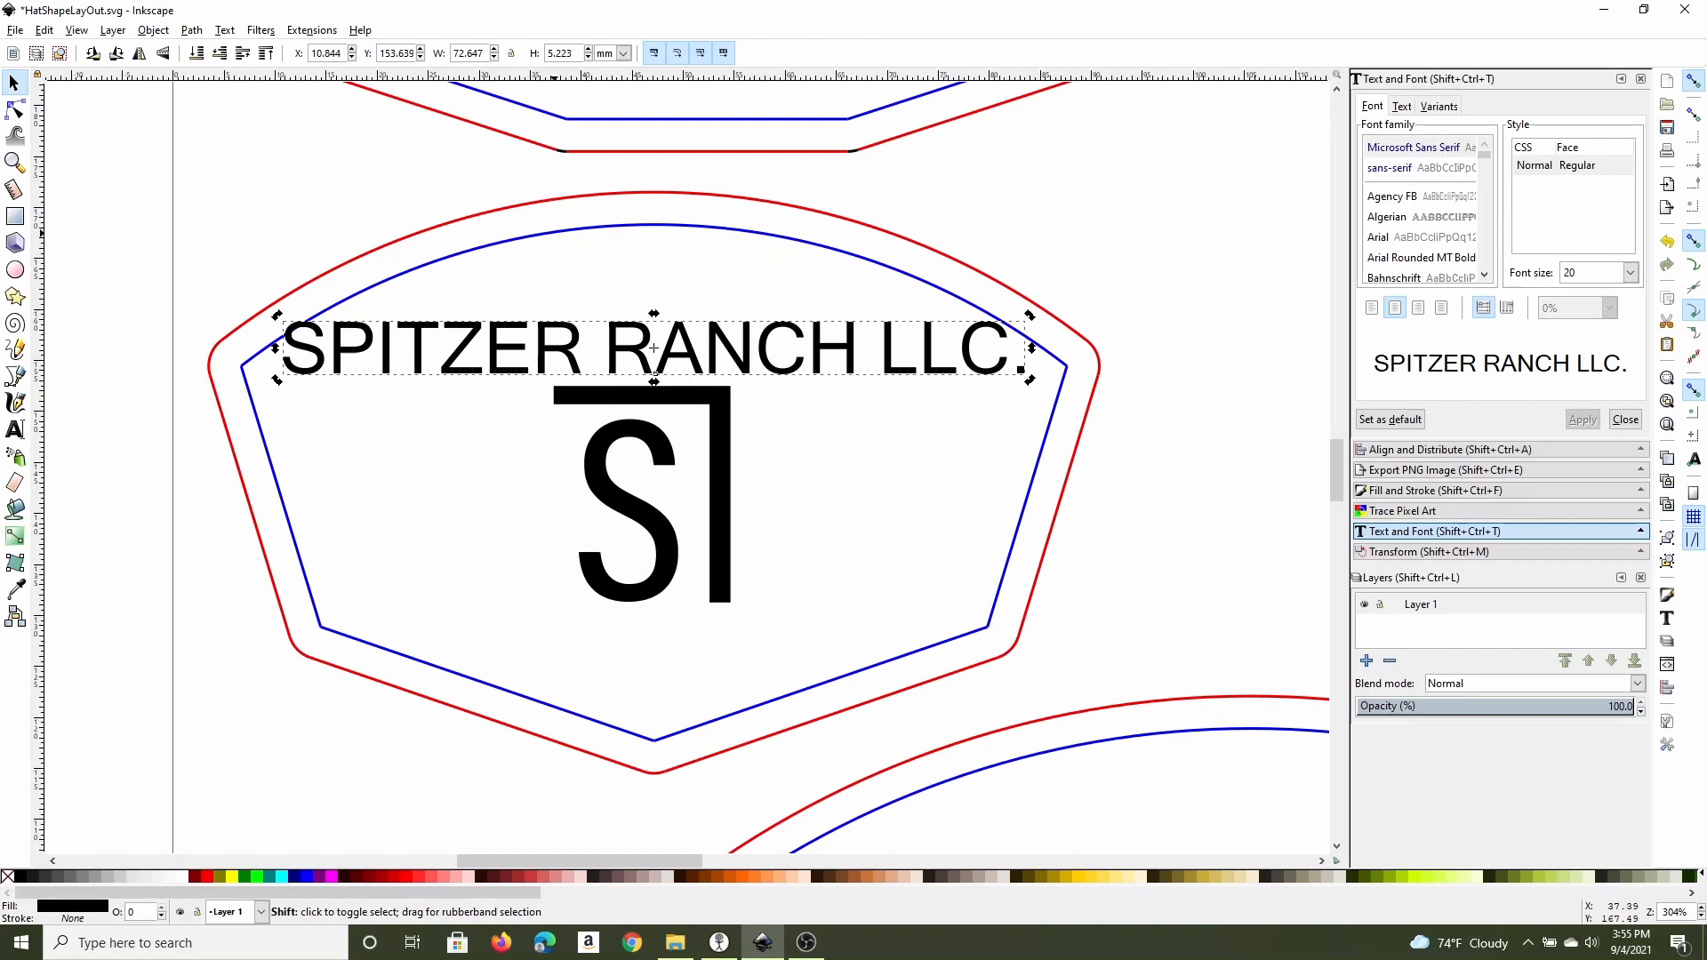
shift+click(554, 233)
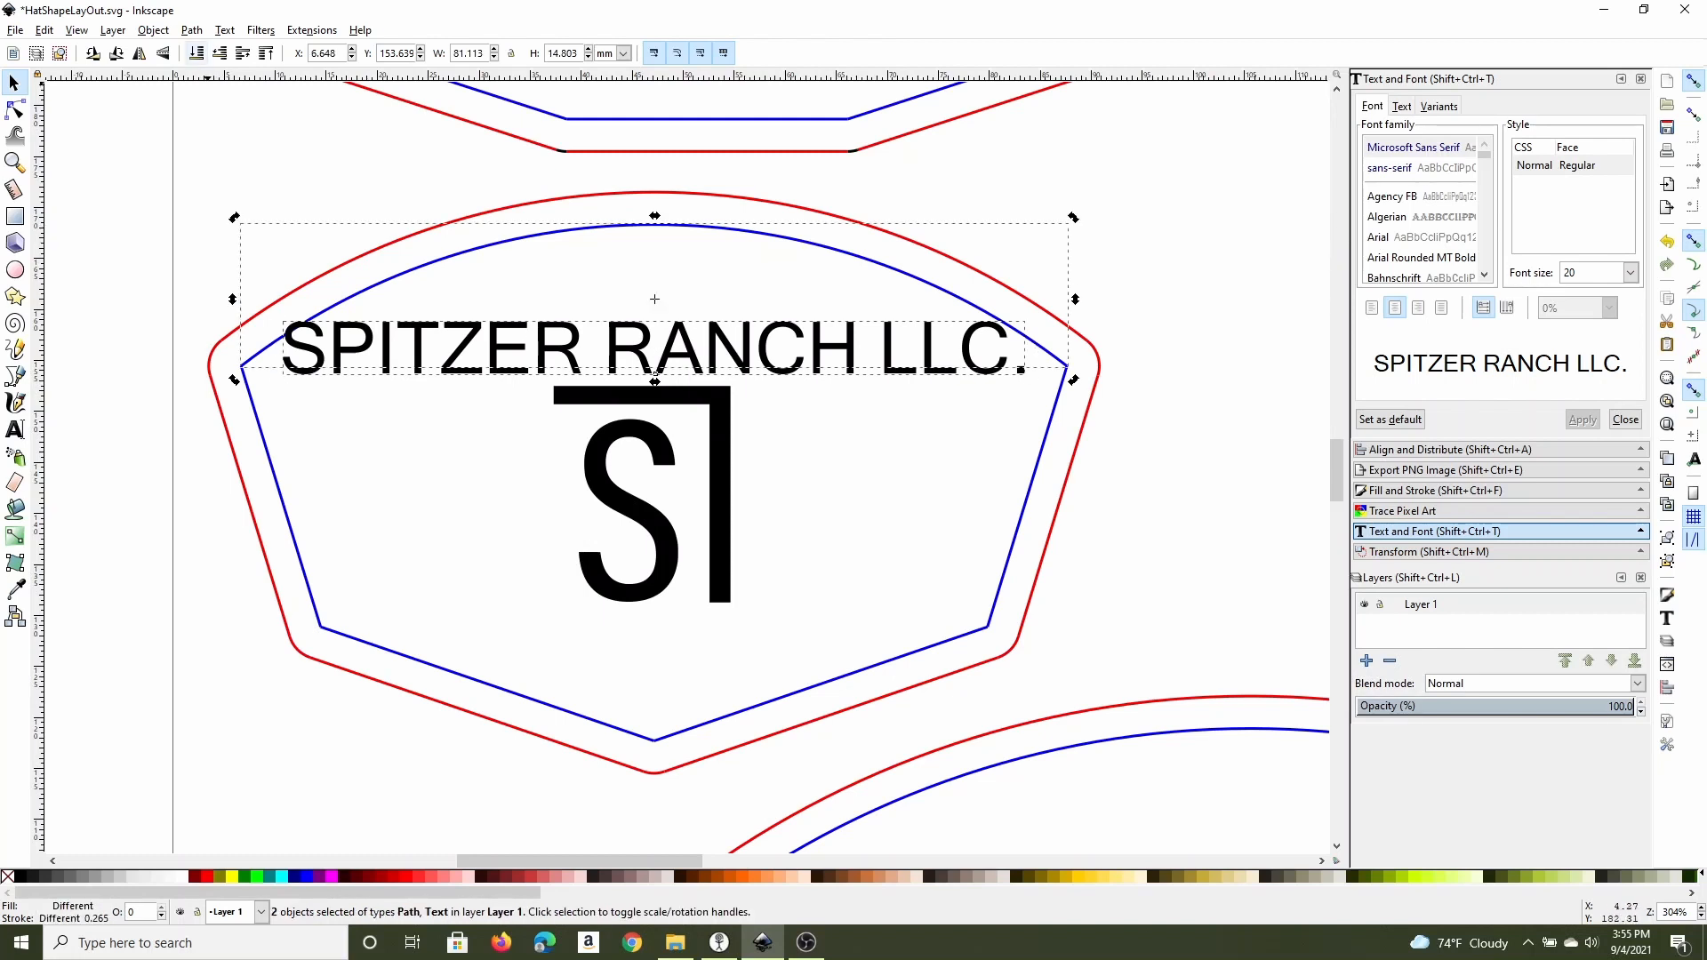
click(225, 30)
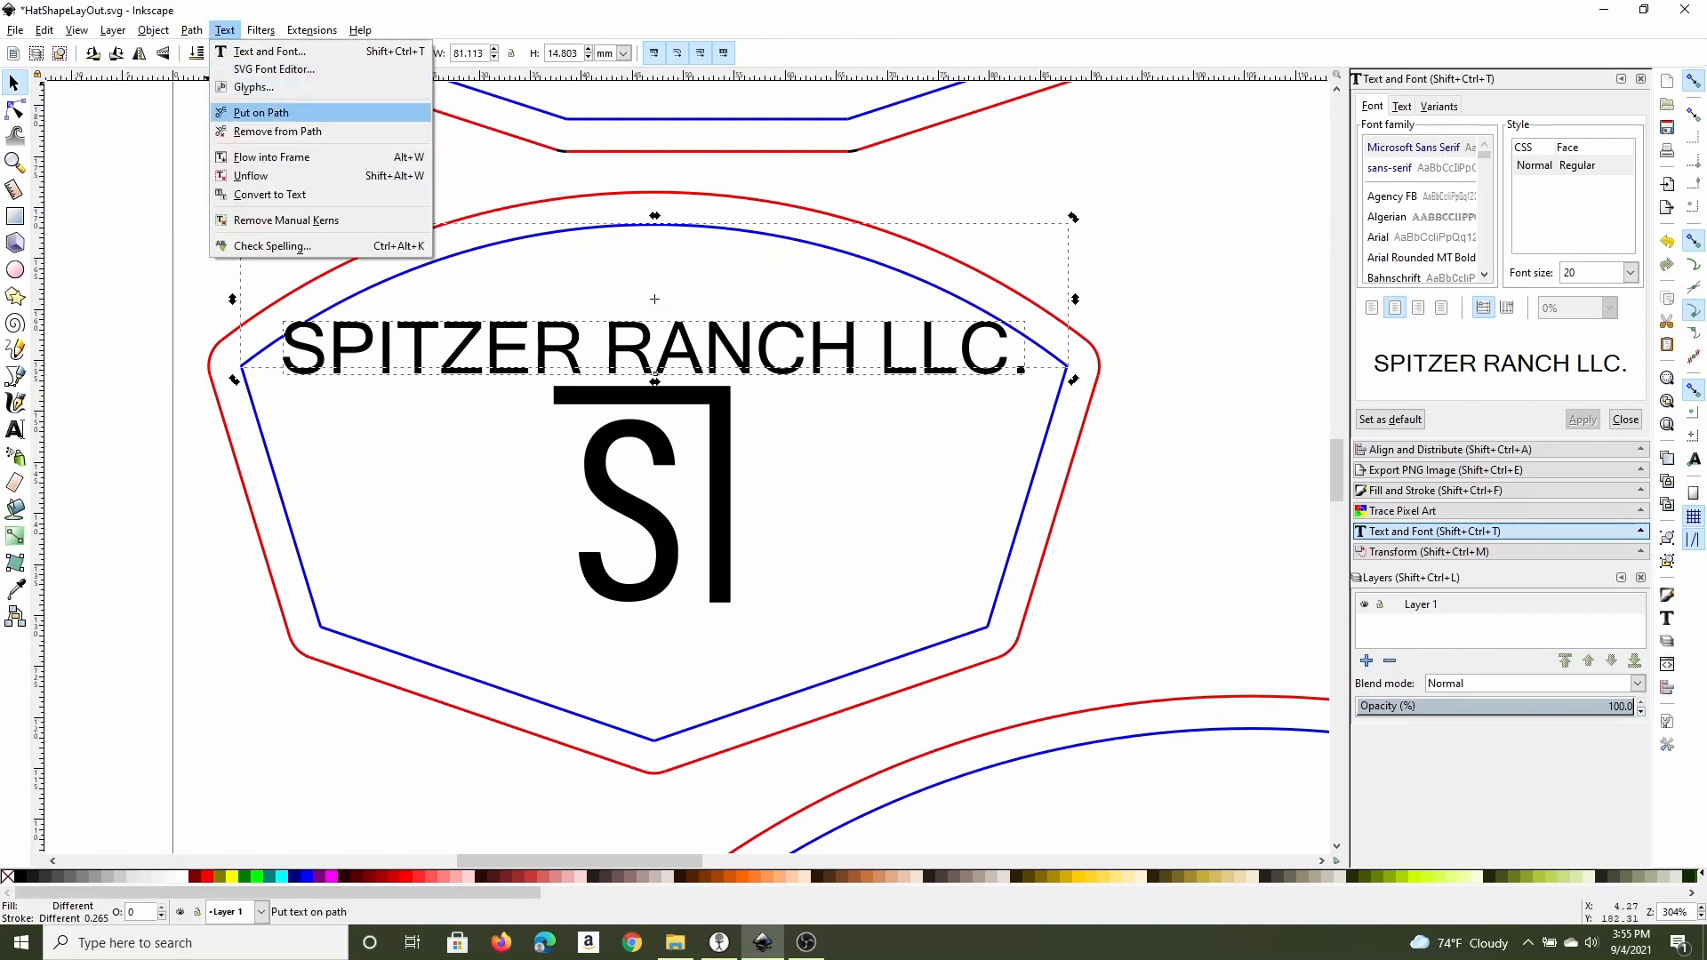
click(260, 112)
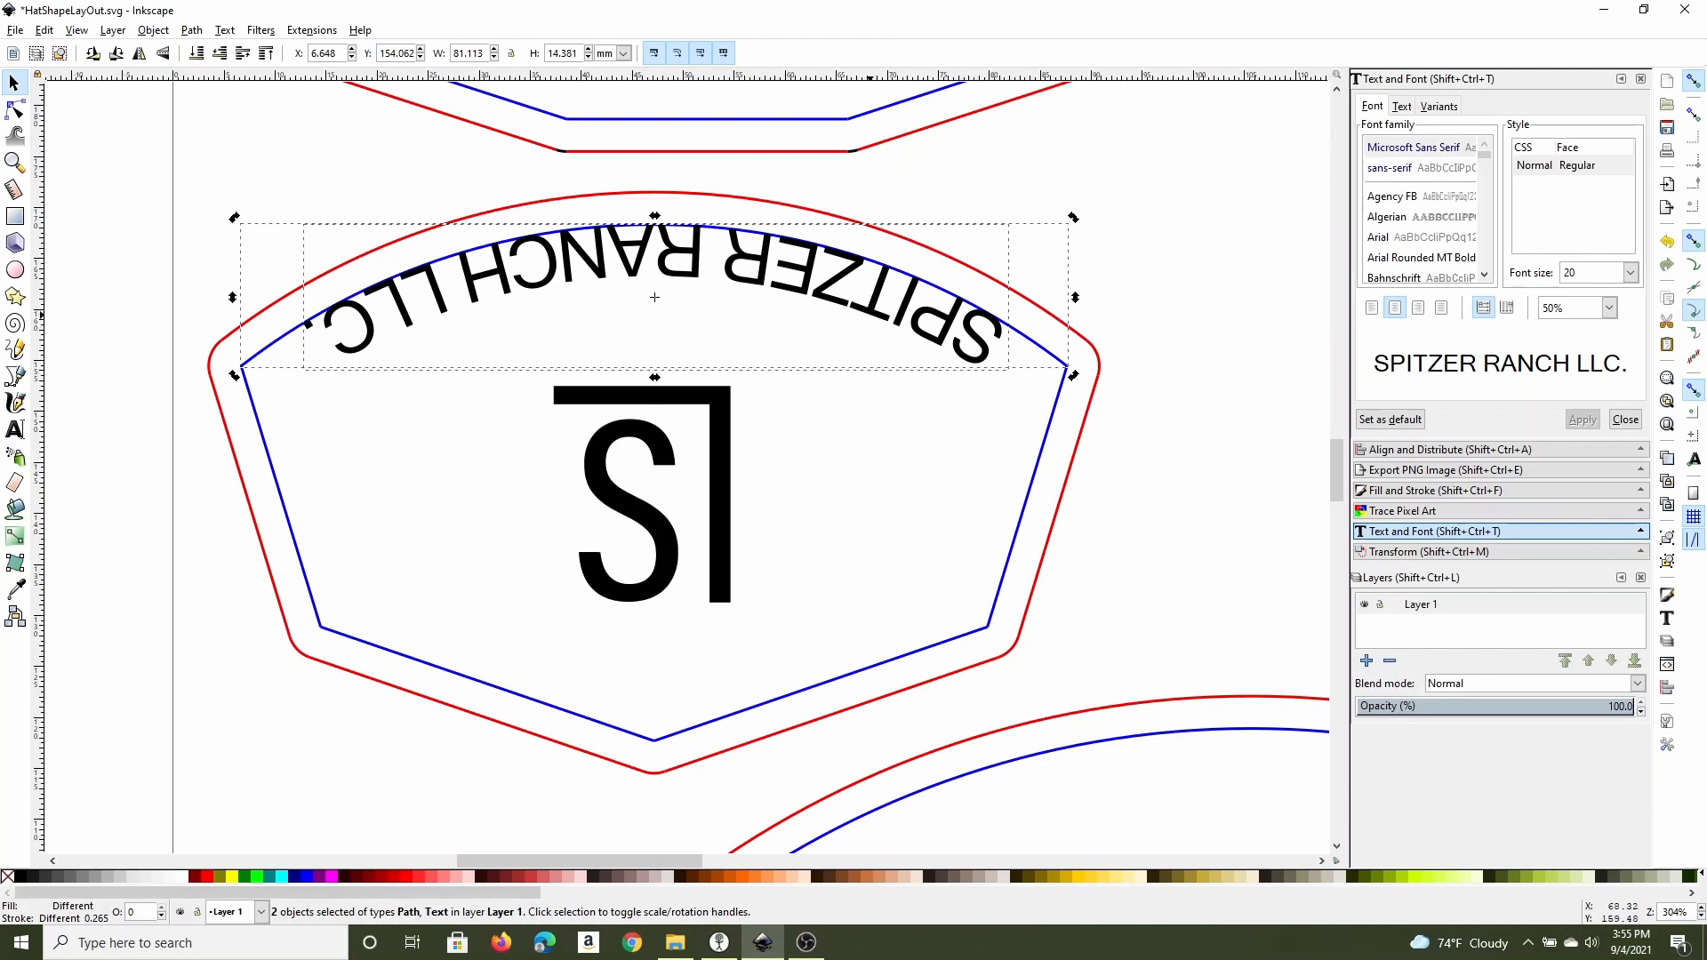
Reverse the direction of the blue top arc so that the lettering runs upright along its outer side.
click(307, 376)
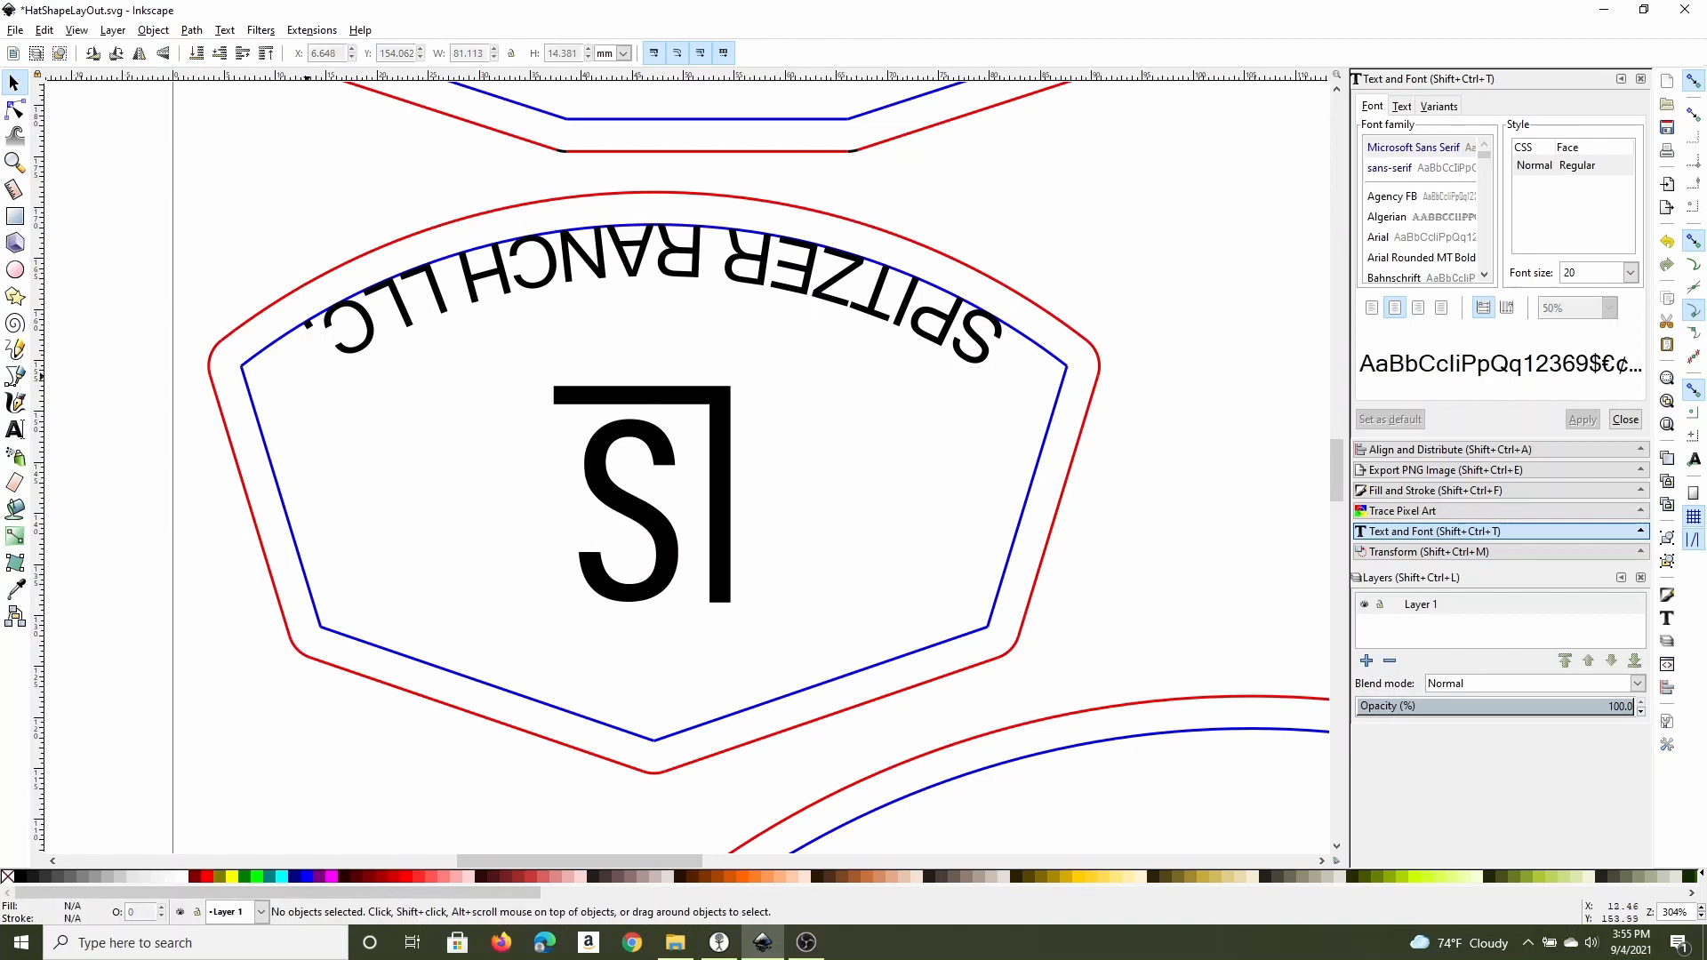
click(271, 343)
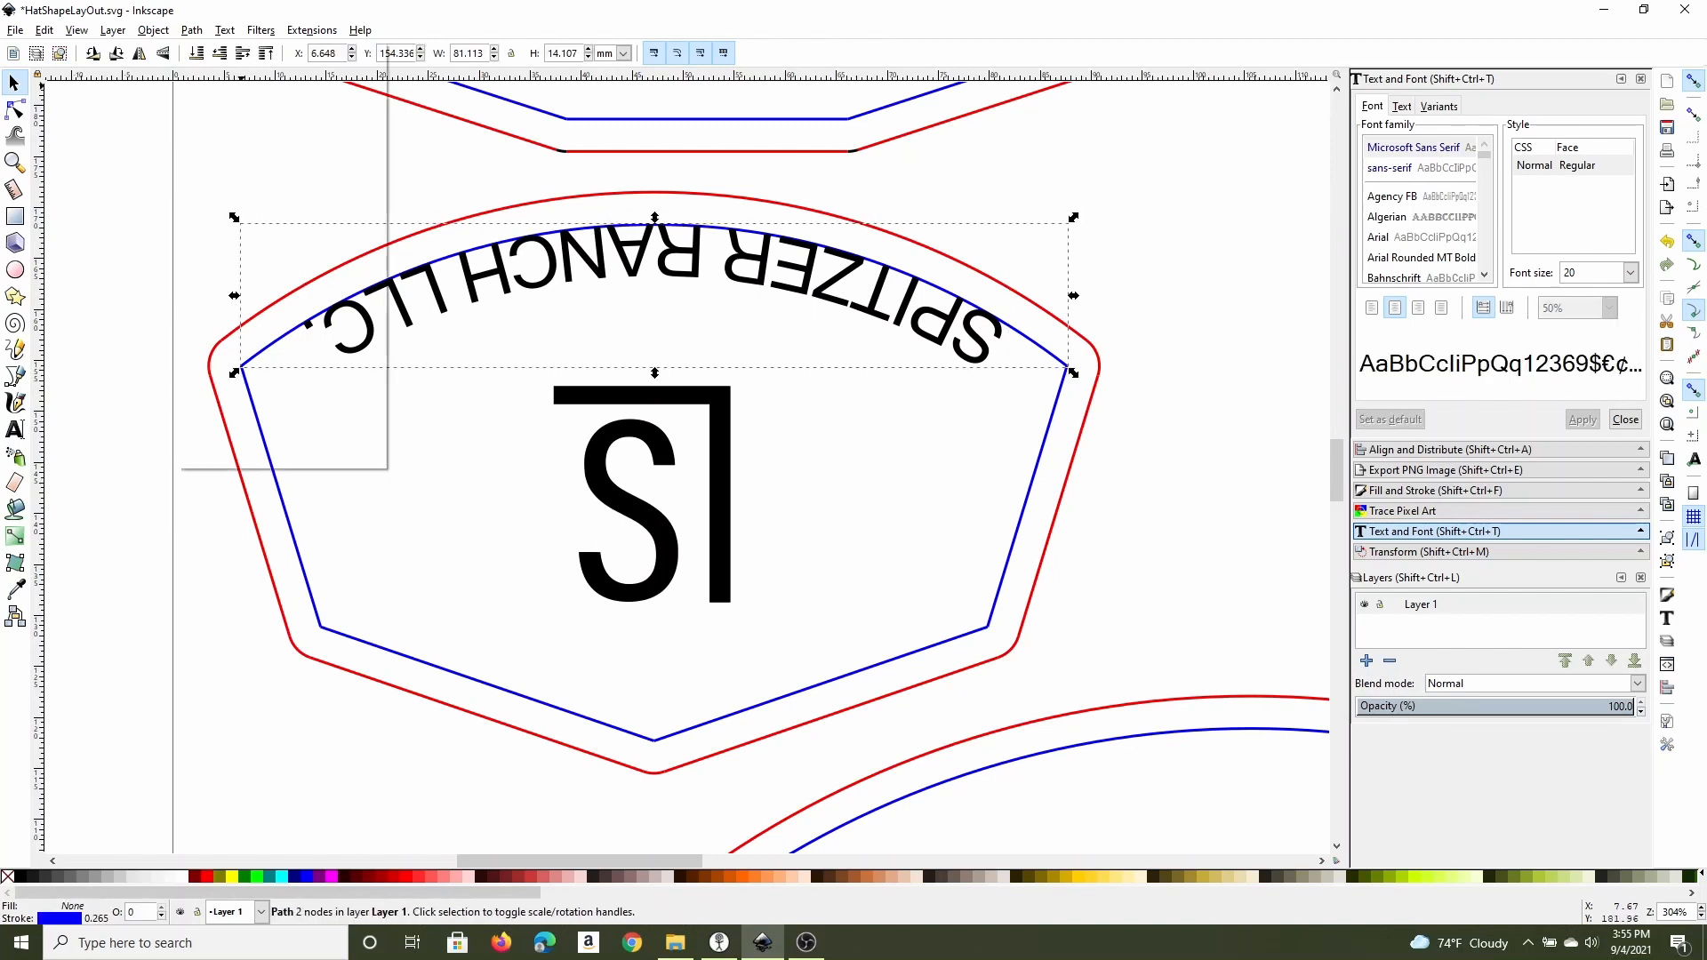
click(191, 29)
click(217, 397)
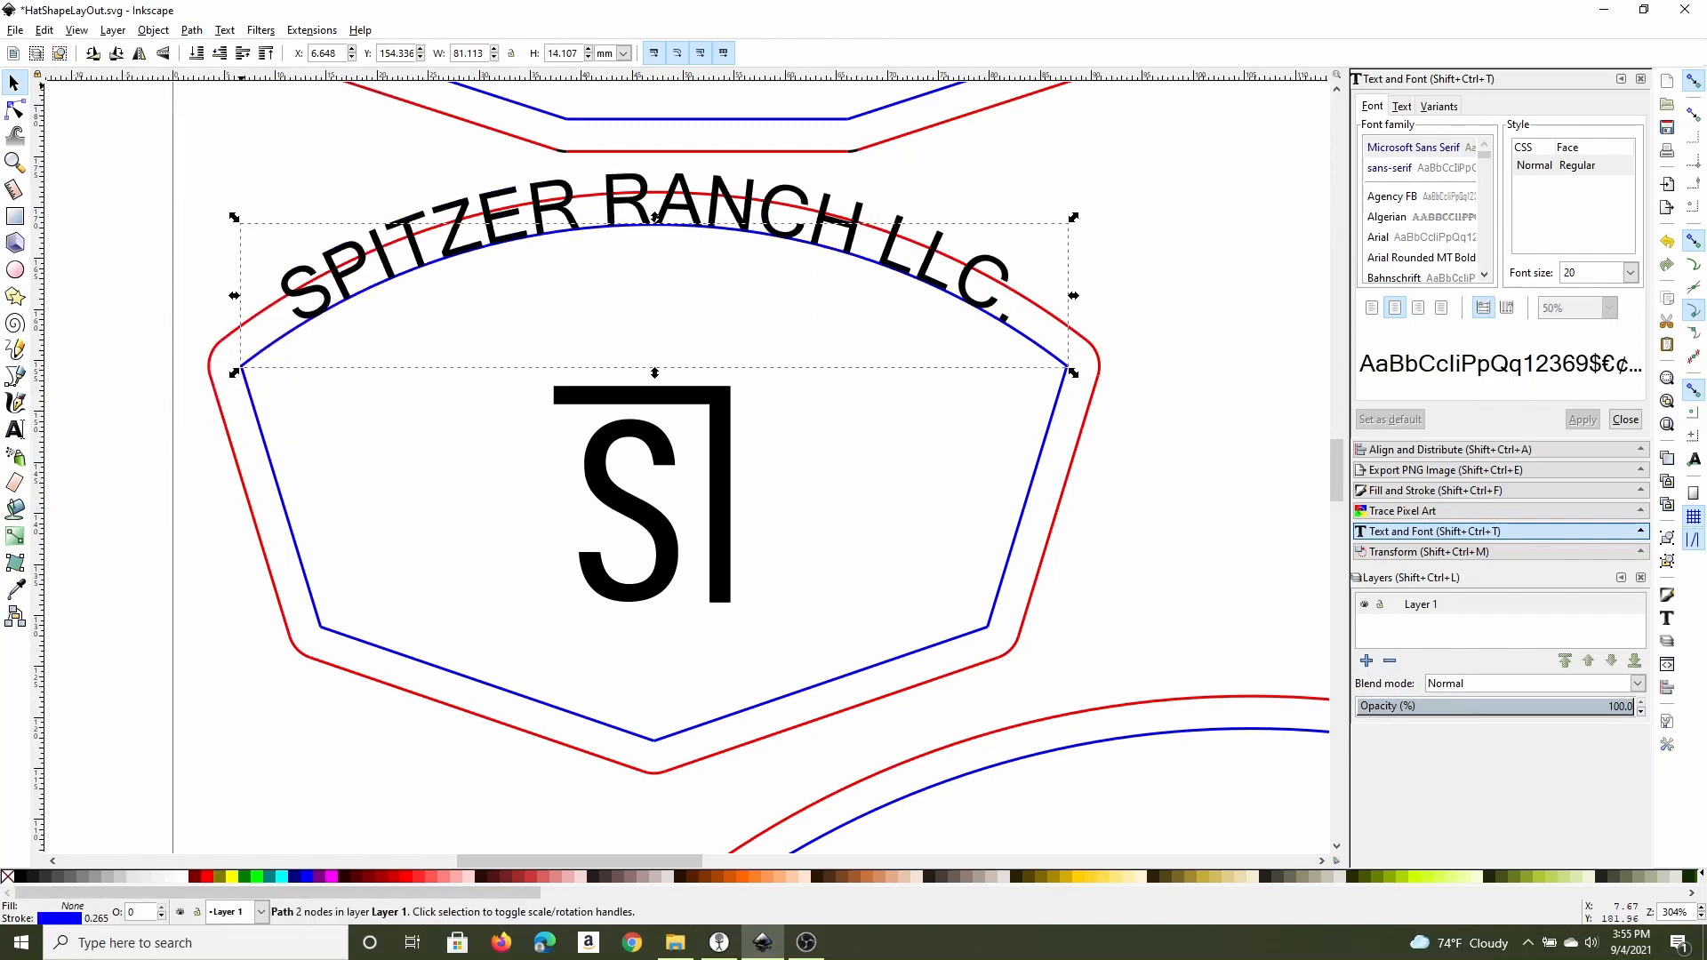
key(Escape)
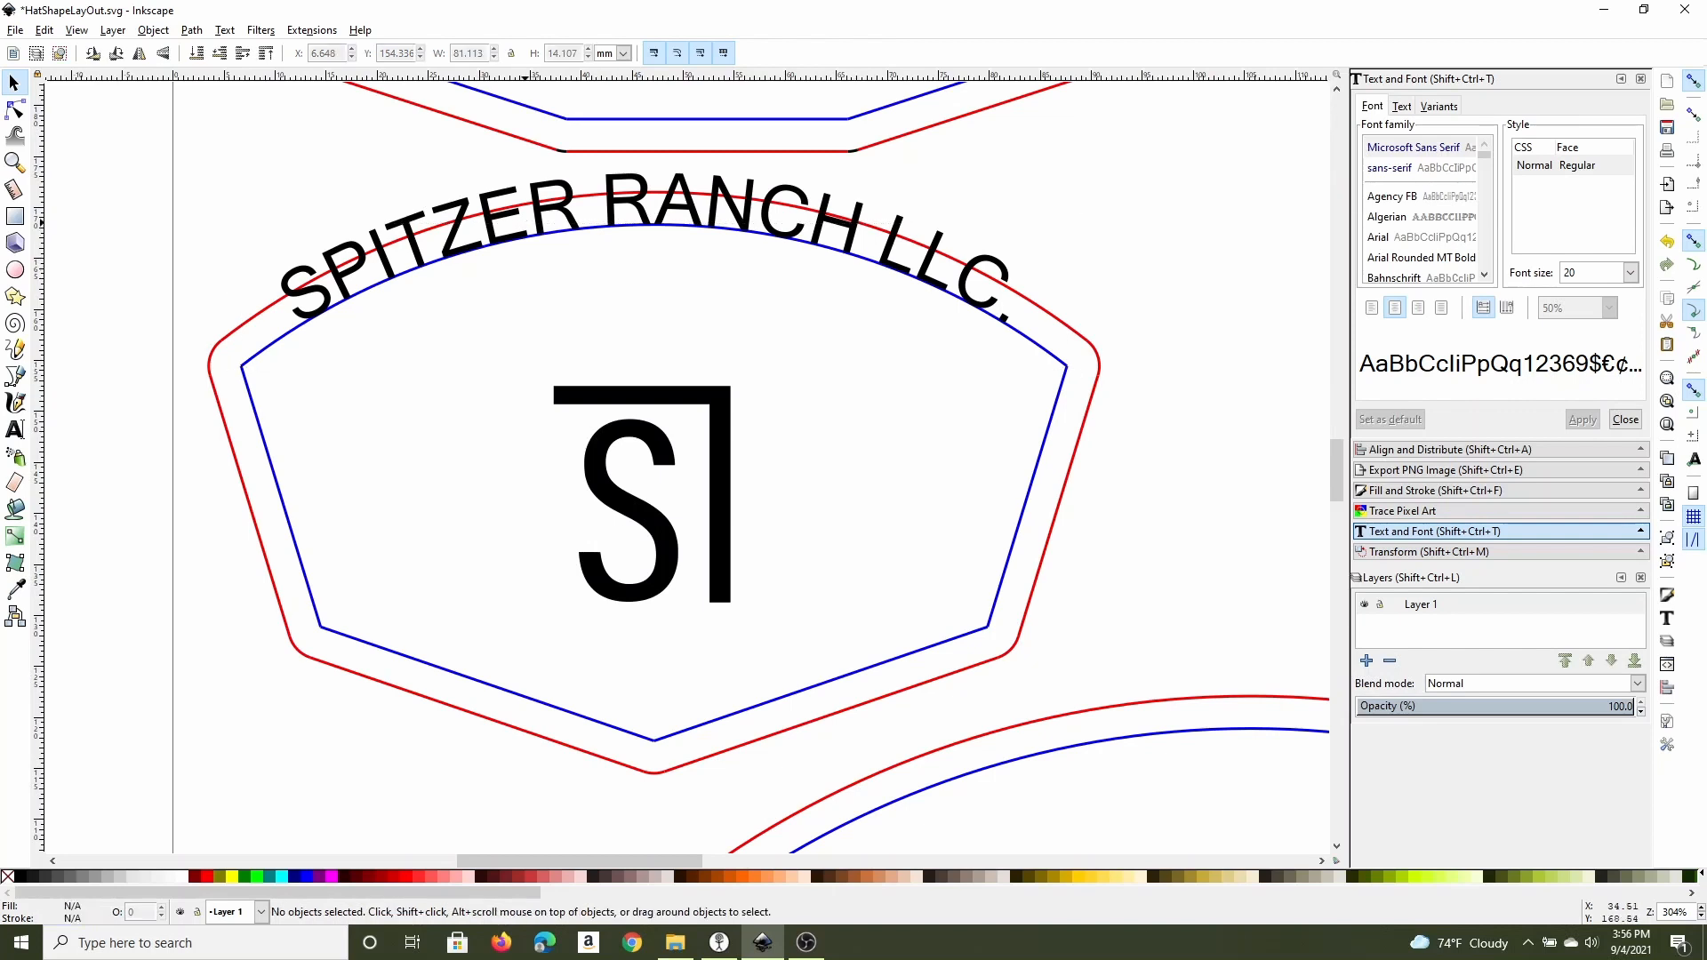
Move the curved SPITZER RANCH LLC. text straight down about 8.5 mm to sit inside the blue outline above the emblem.
click(539, 223)
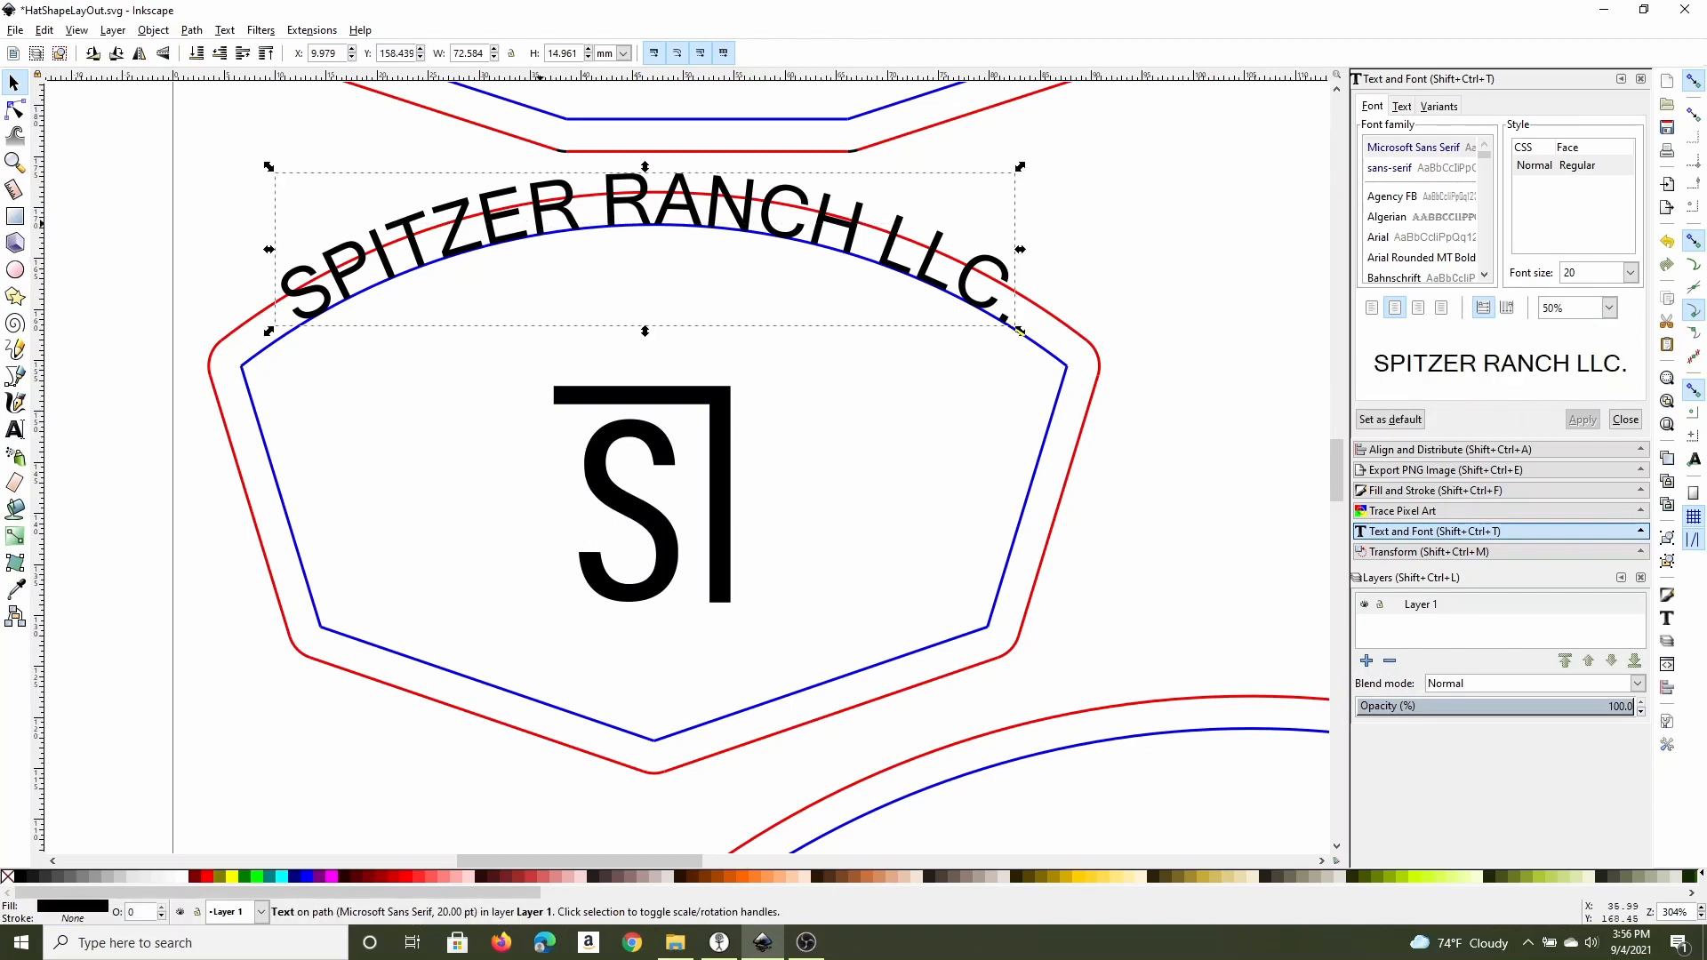
key(Down)
key(Down)
key(Down)
key(Down)
key(Down)
key(Down)
key(Down)
key(Down)
key(Down)
key(Down)
key(Down)
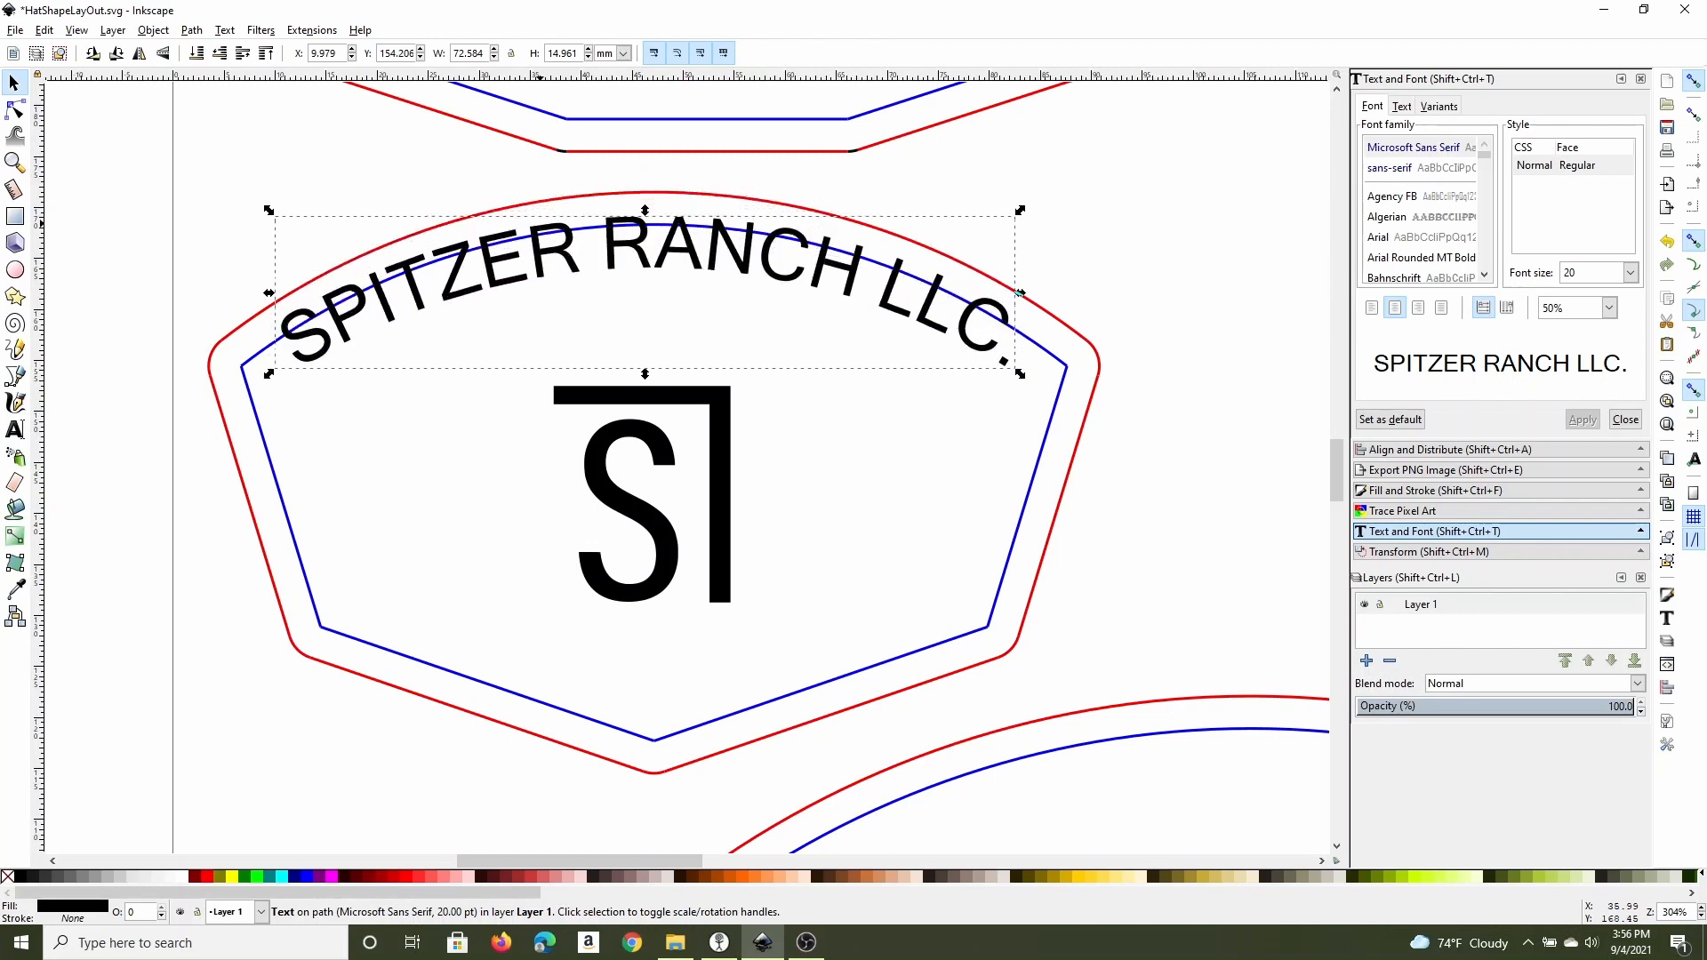
key(Down)
key(Down)
key(Down)
key(Down)
key(Down)
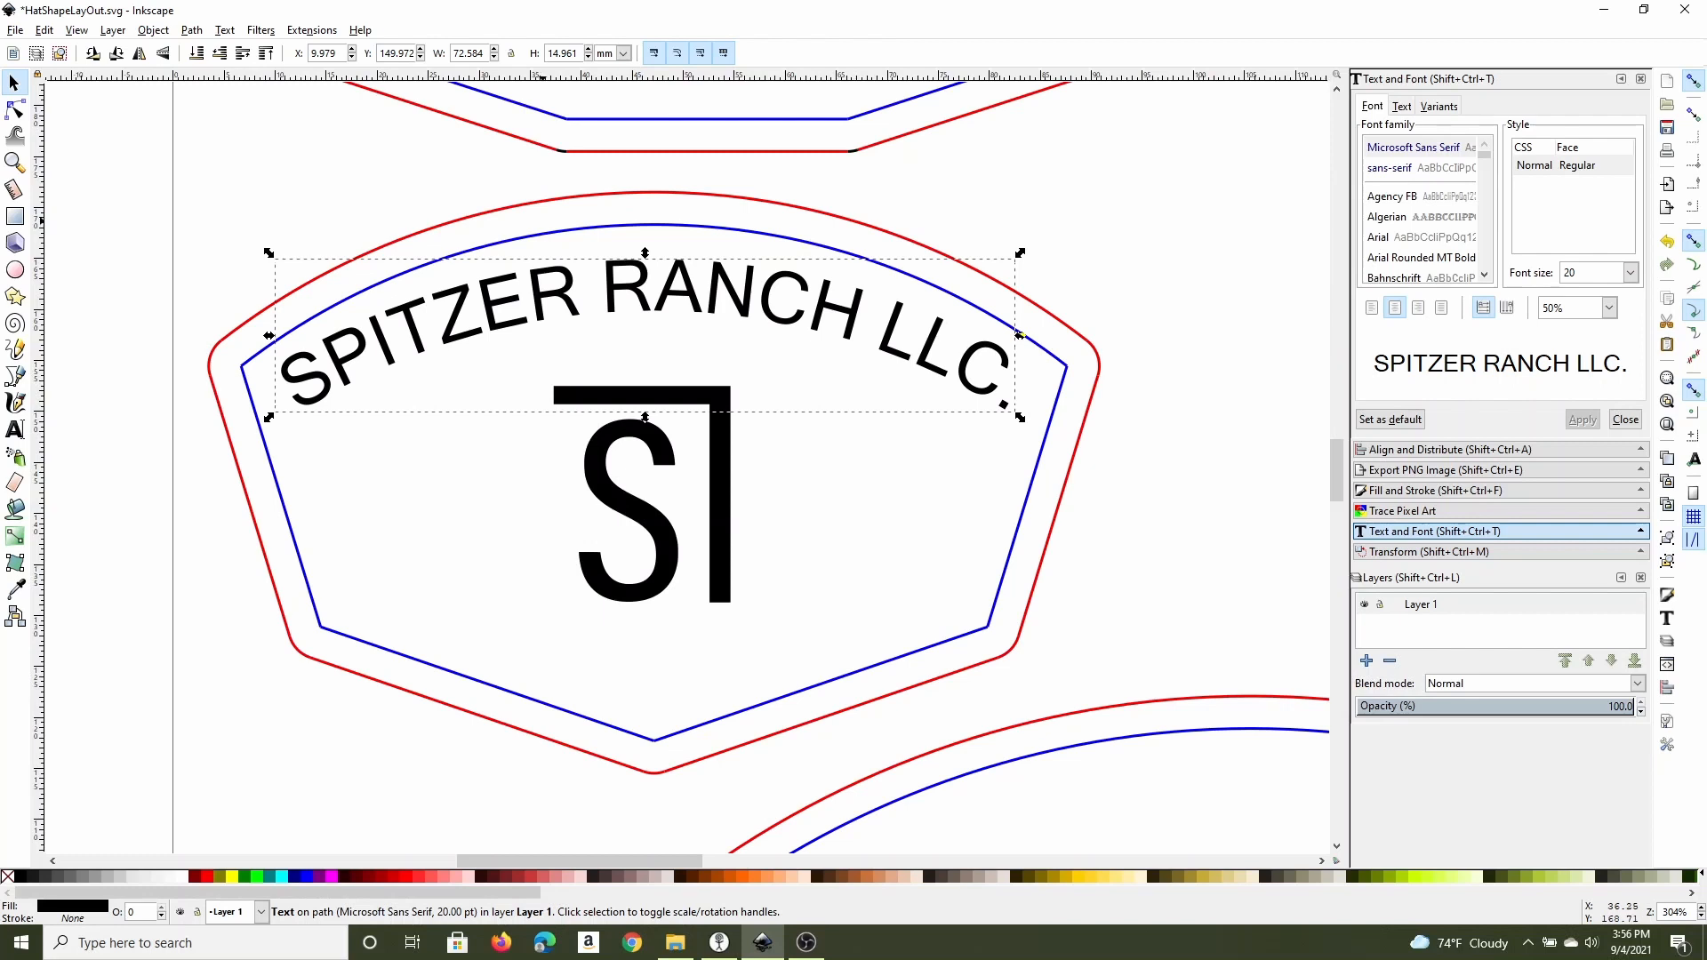
key(Escape)
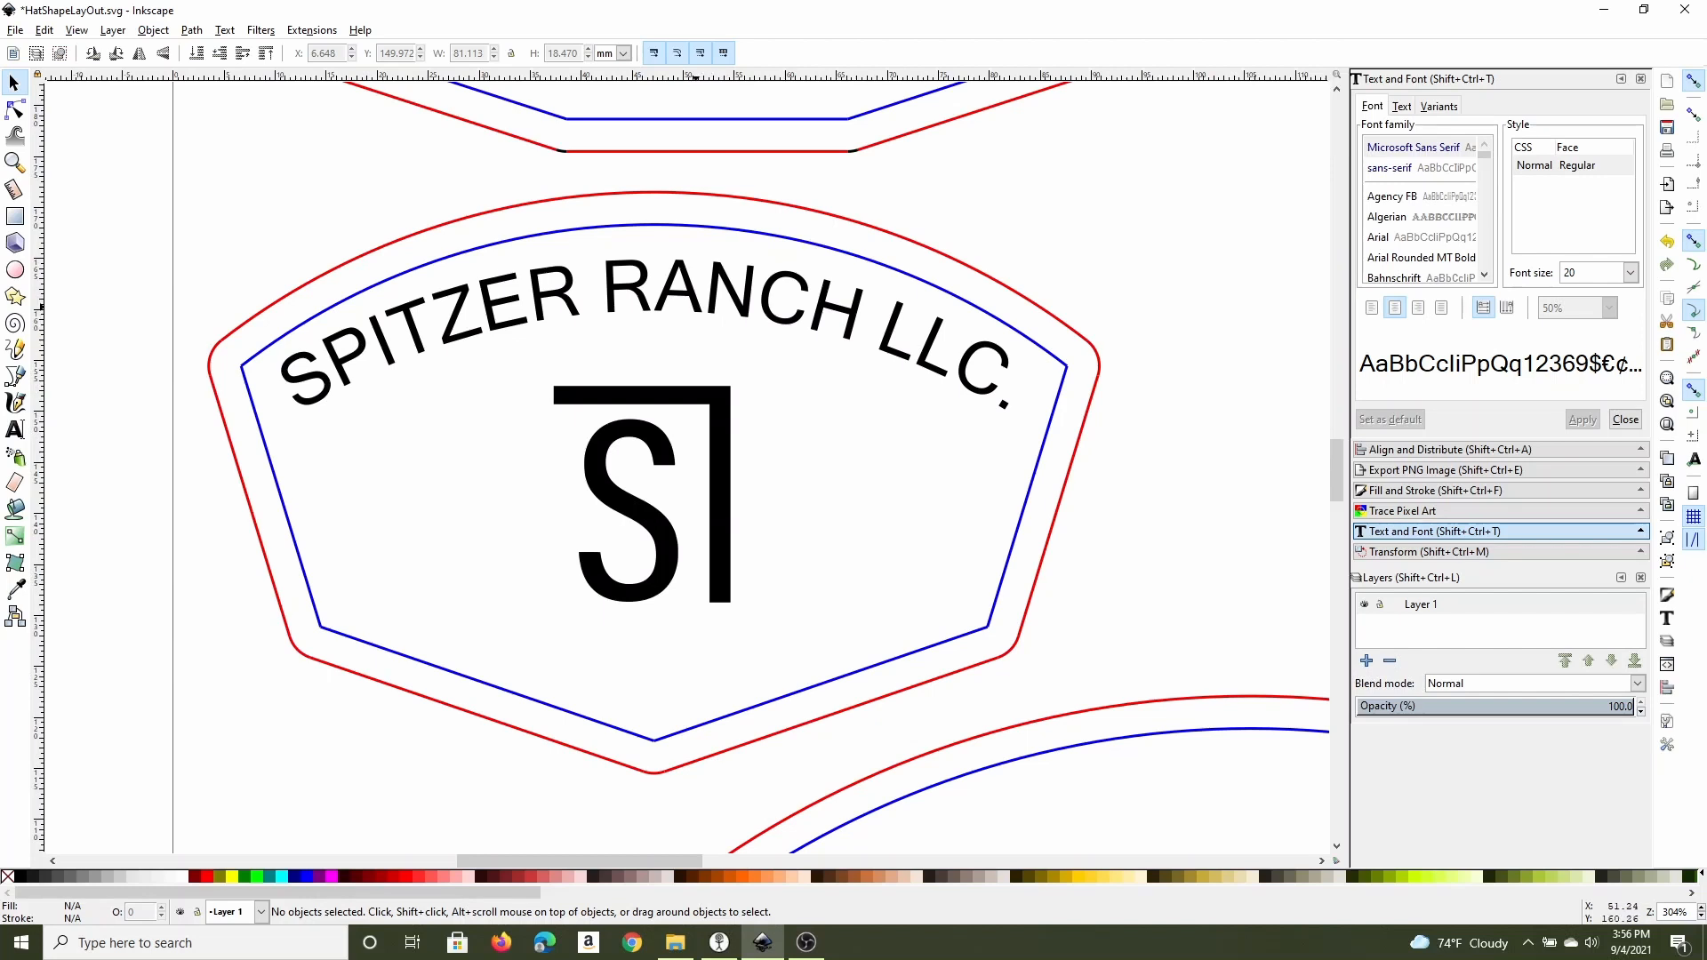
Center the curved SPITZER RANCH LLC. text and the blue top arc on a common vertical axis.
click(697, 308)
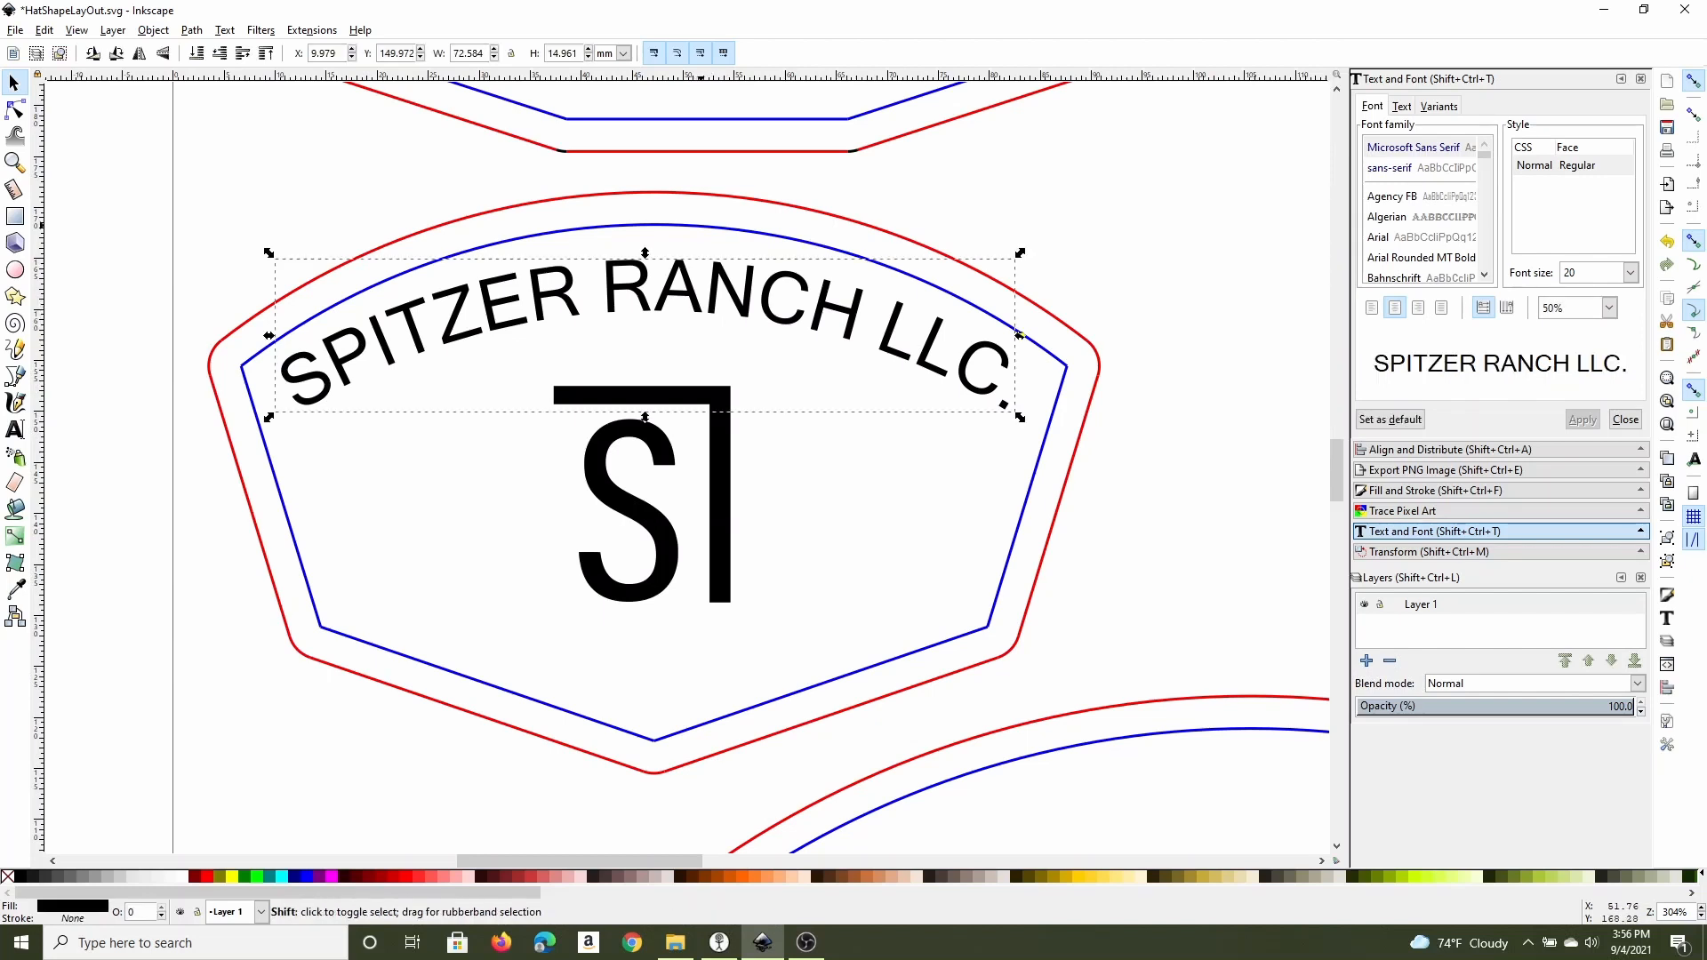
shift+click(701, 227)
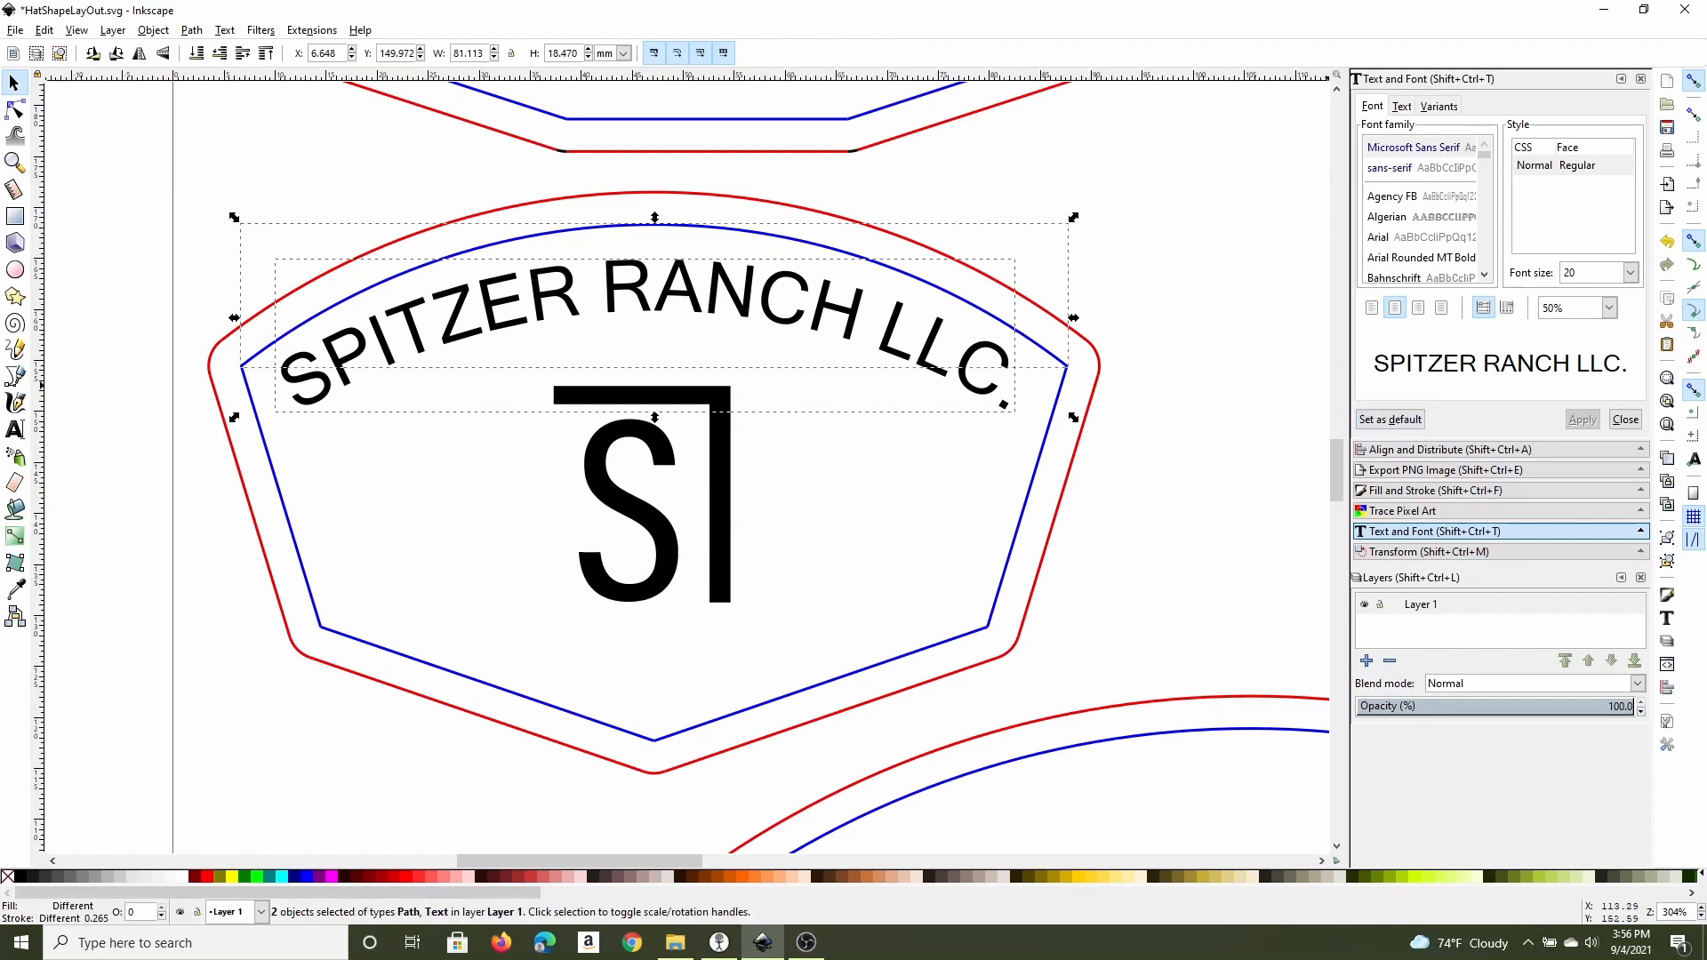
click(1449, 449)
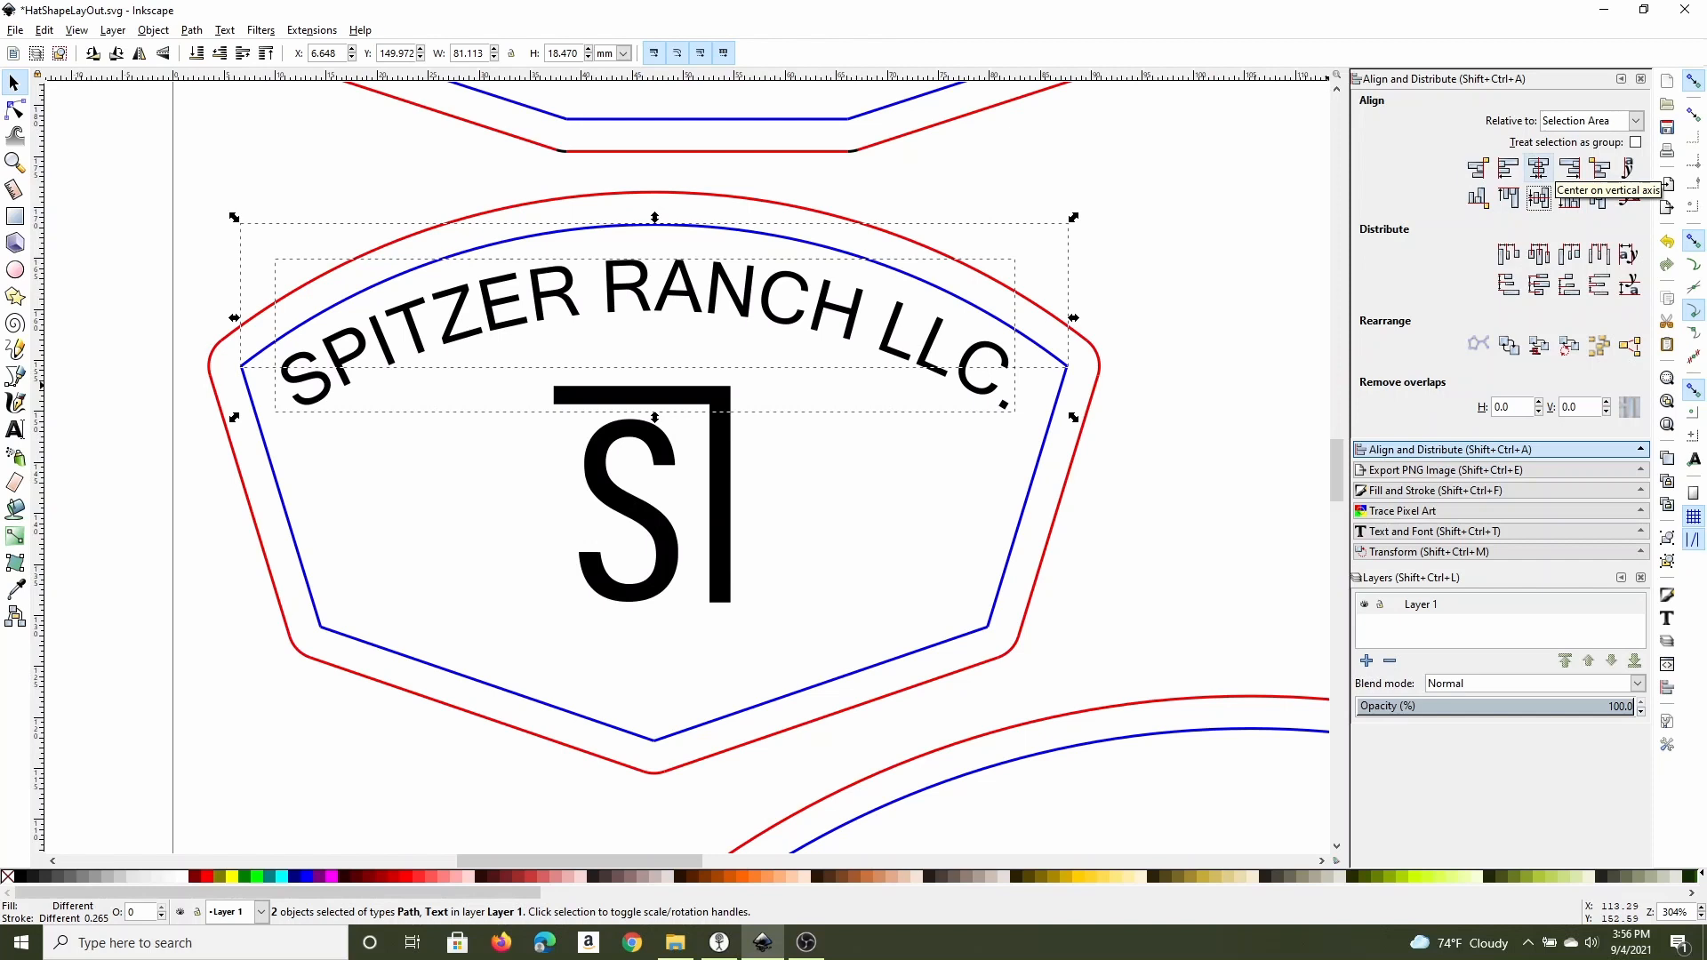
click(1539, 197)
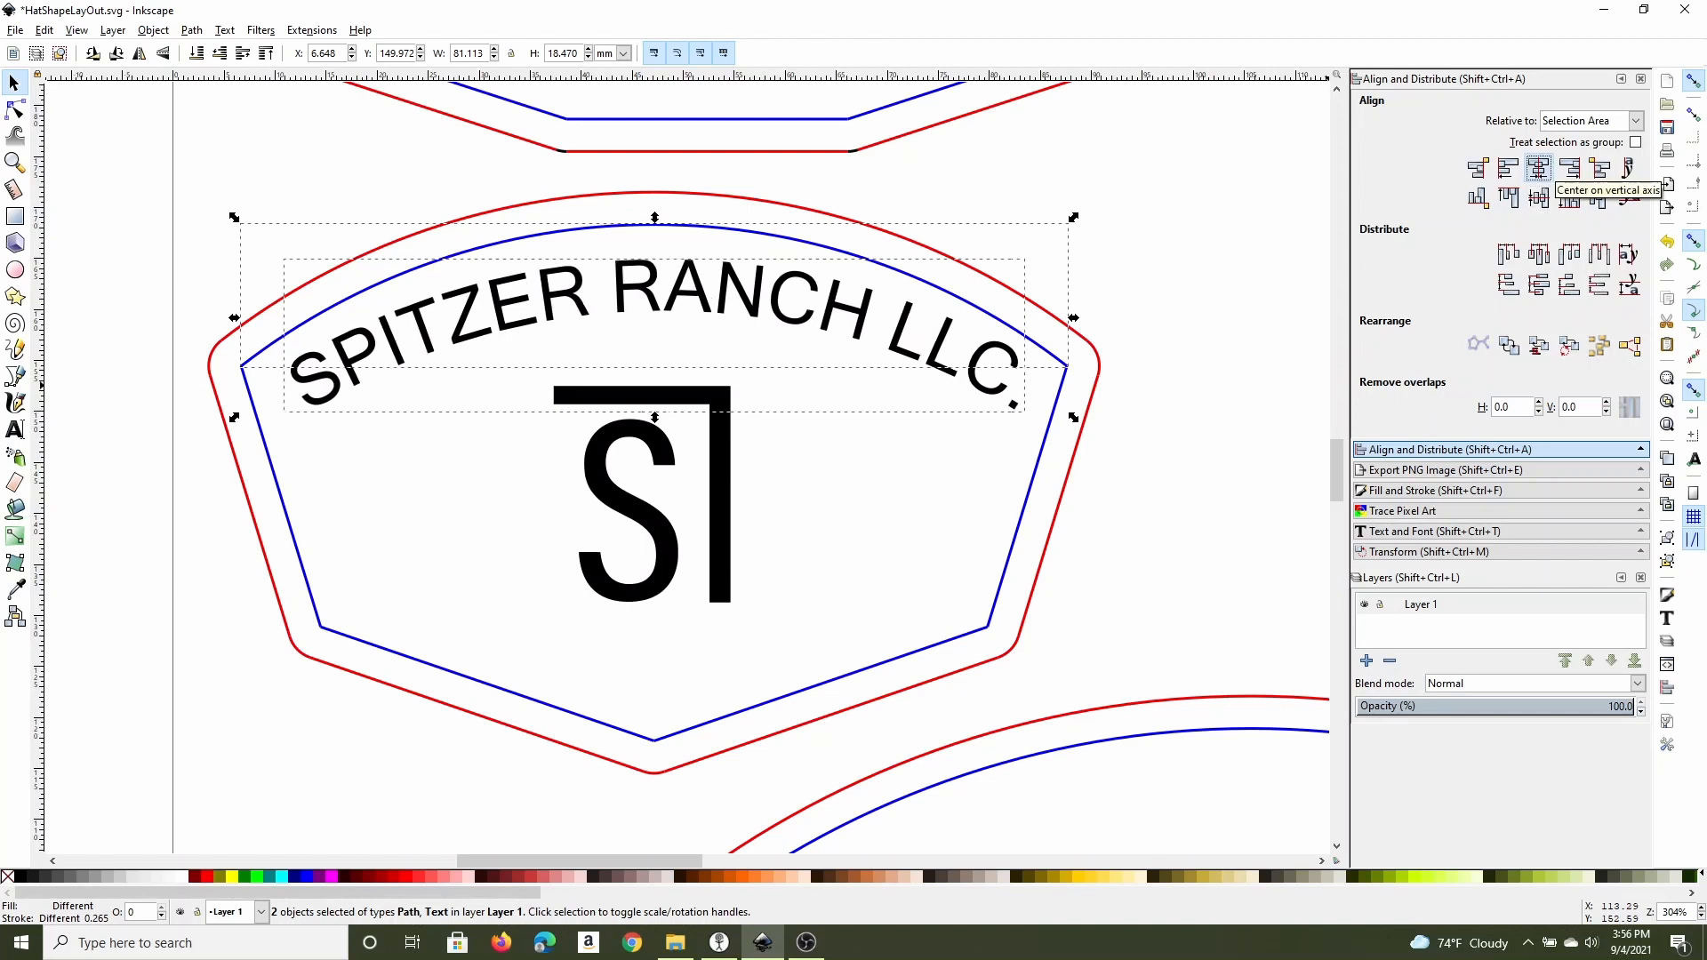
key(Escape)
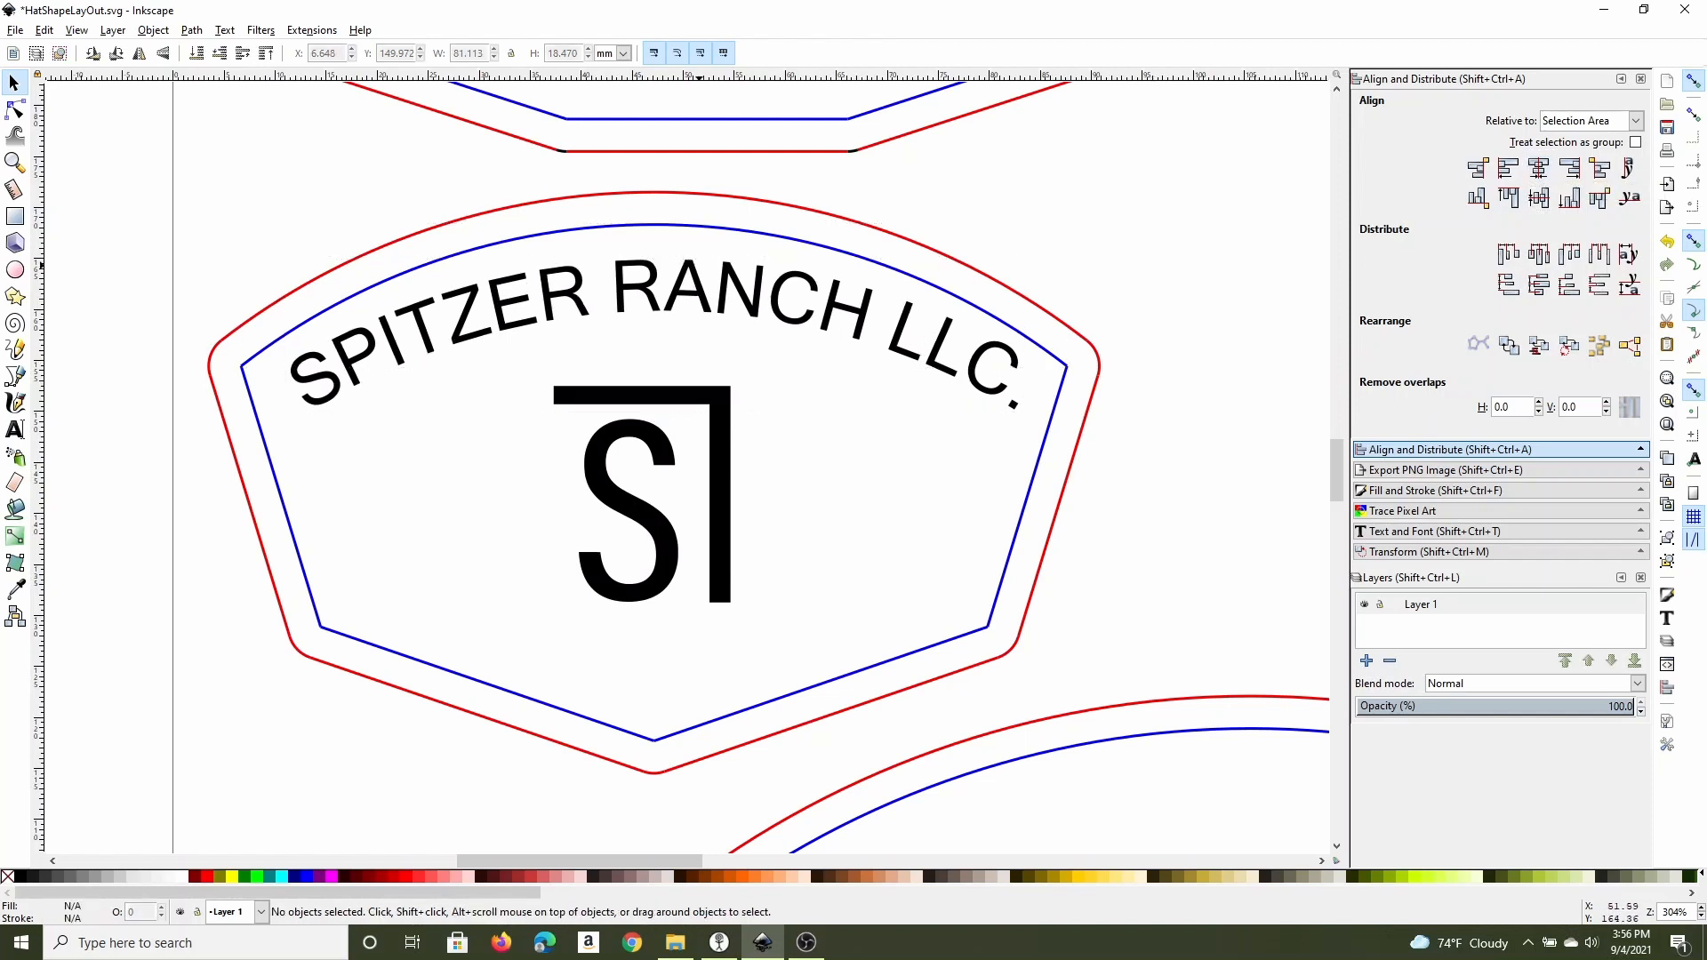
Add the text EST 1982 below the emblem in the arched patch, following the wording of the round patch's logo.
scroll(681, 467, down, 10)
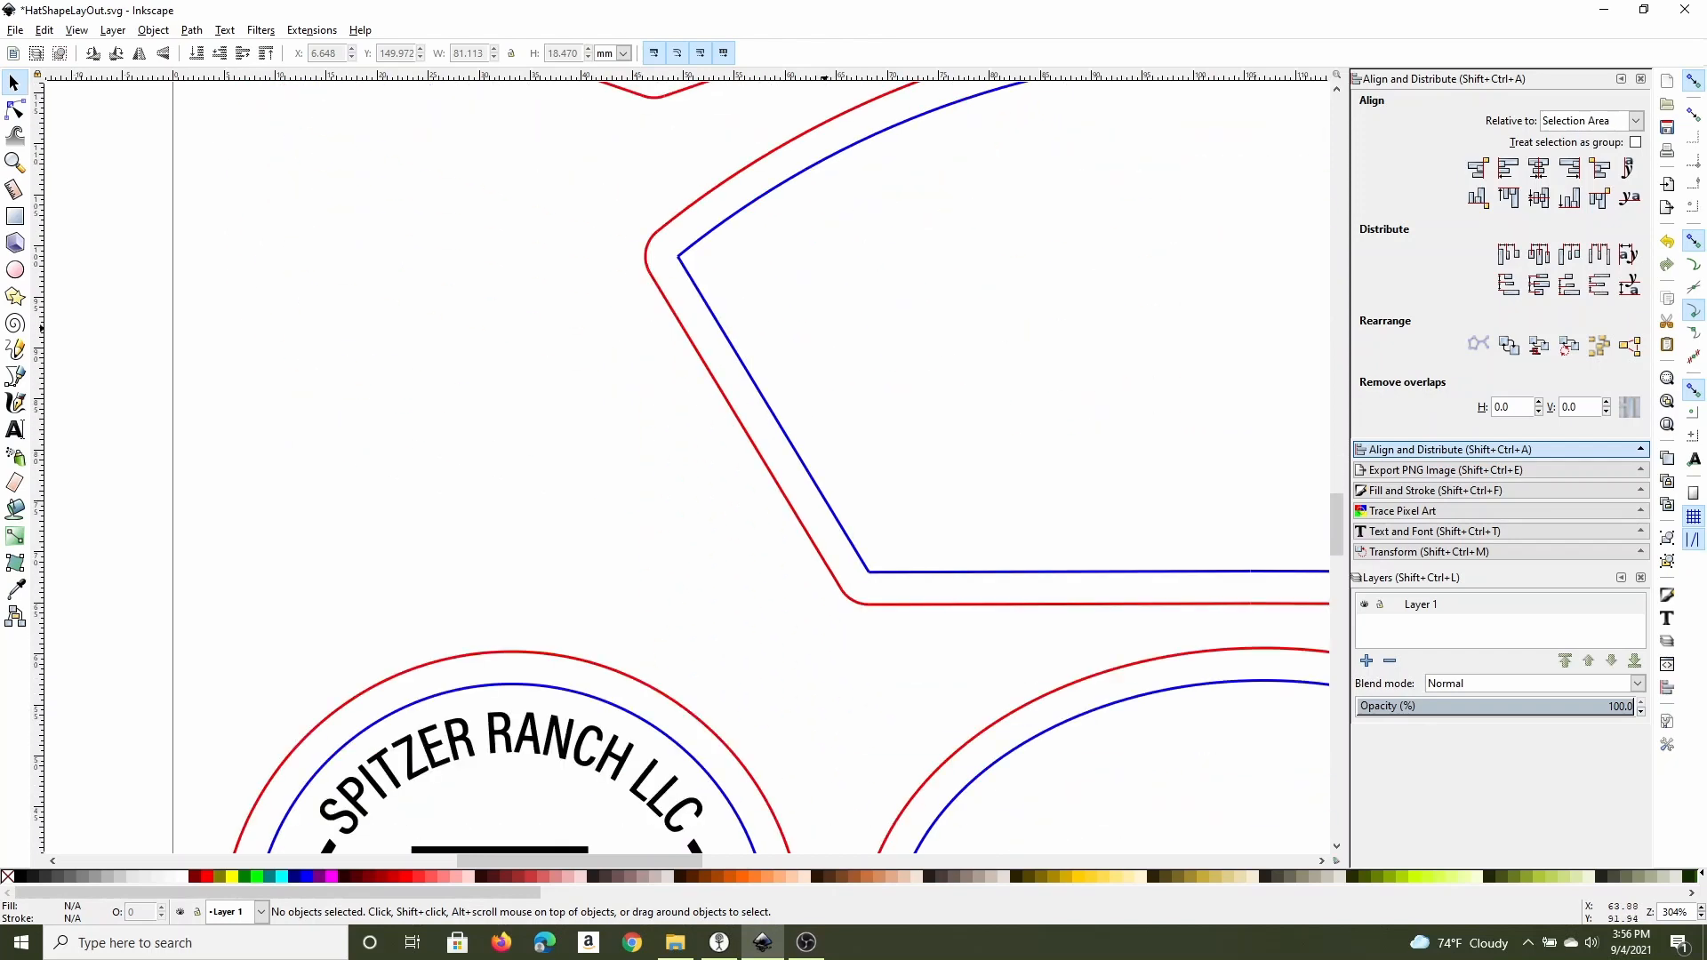
scroll(751, 467, down, 3)
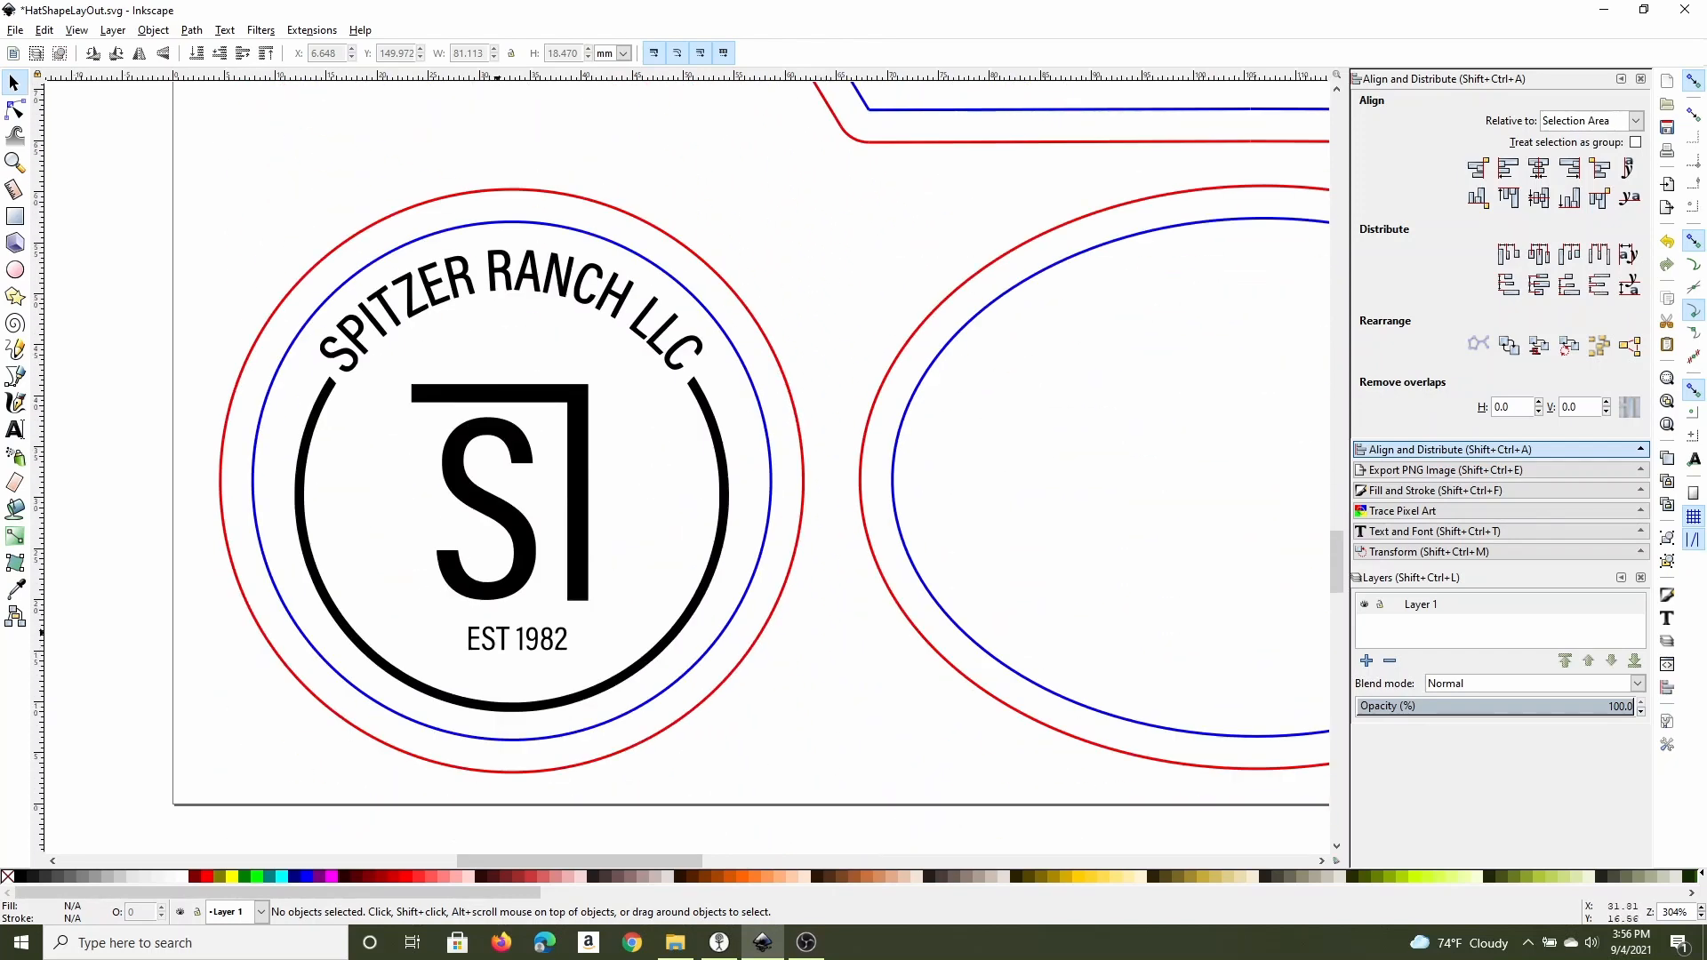
scroll(750, 467, up, 15)
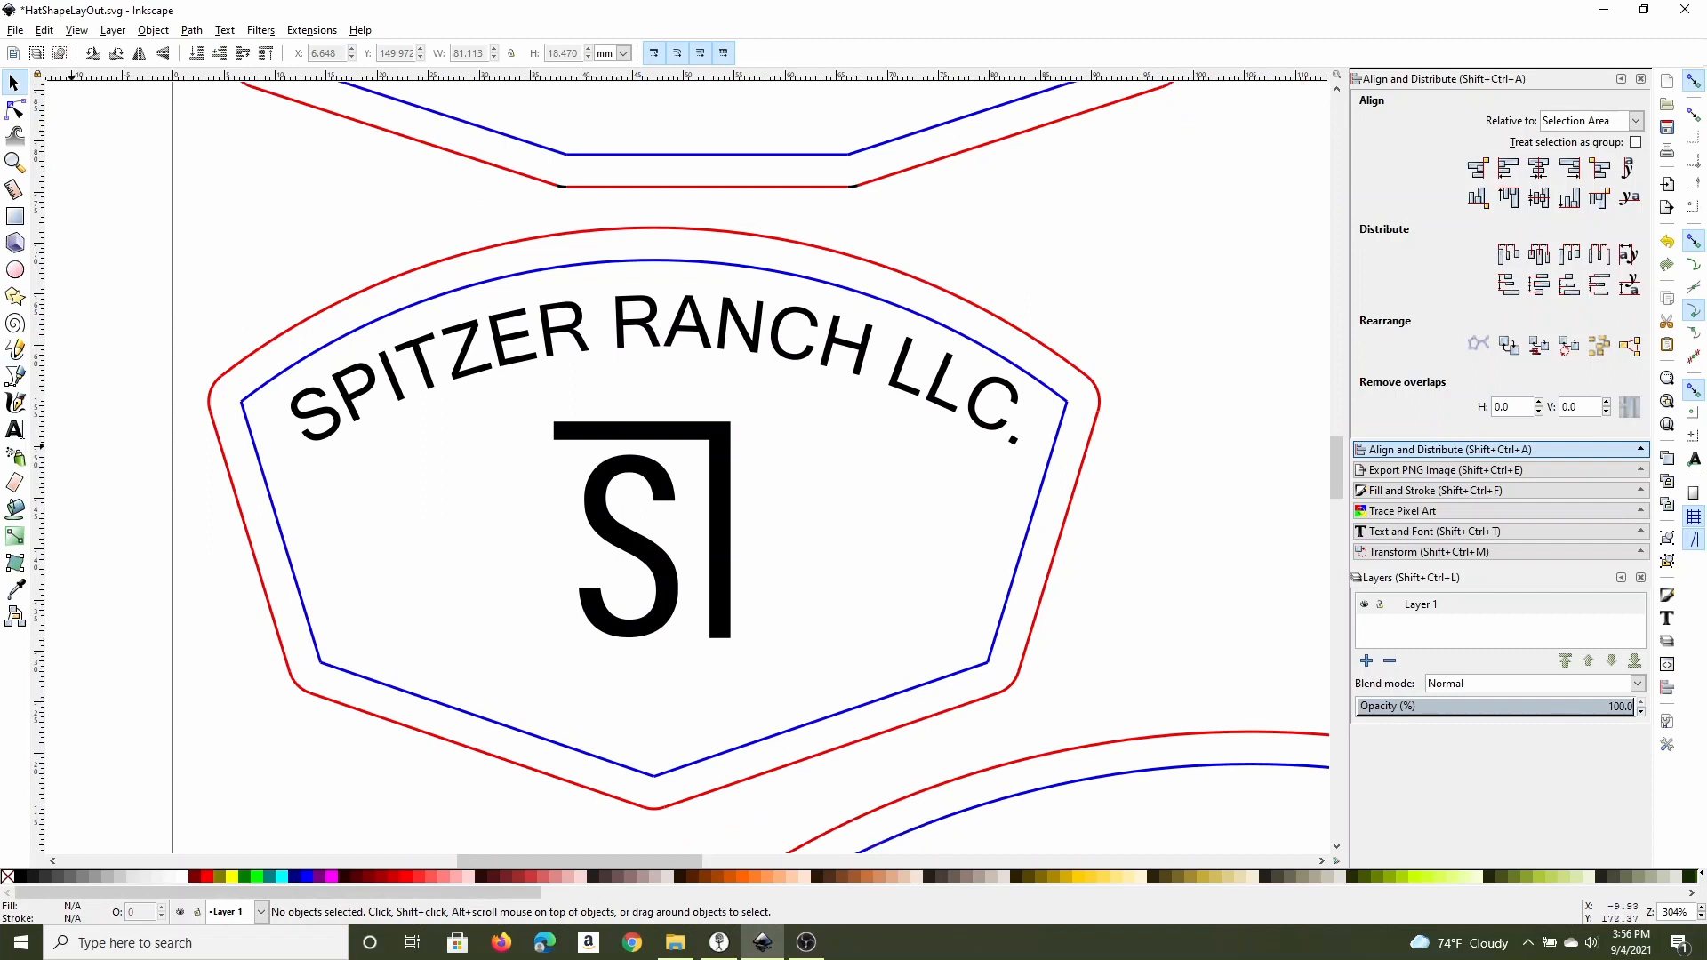
click(16, 429)
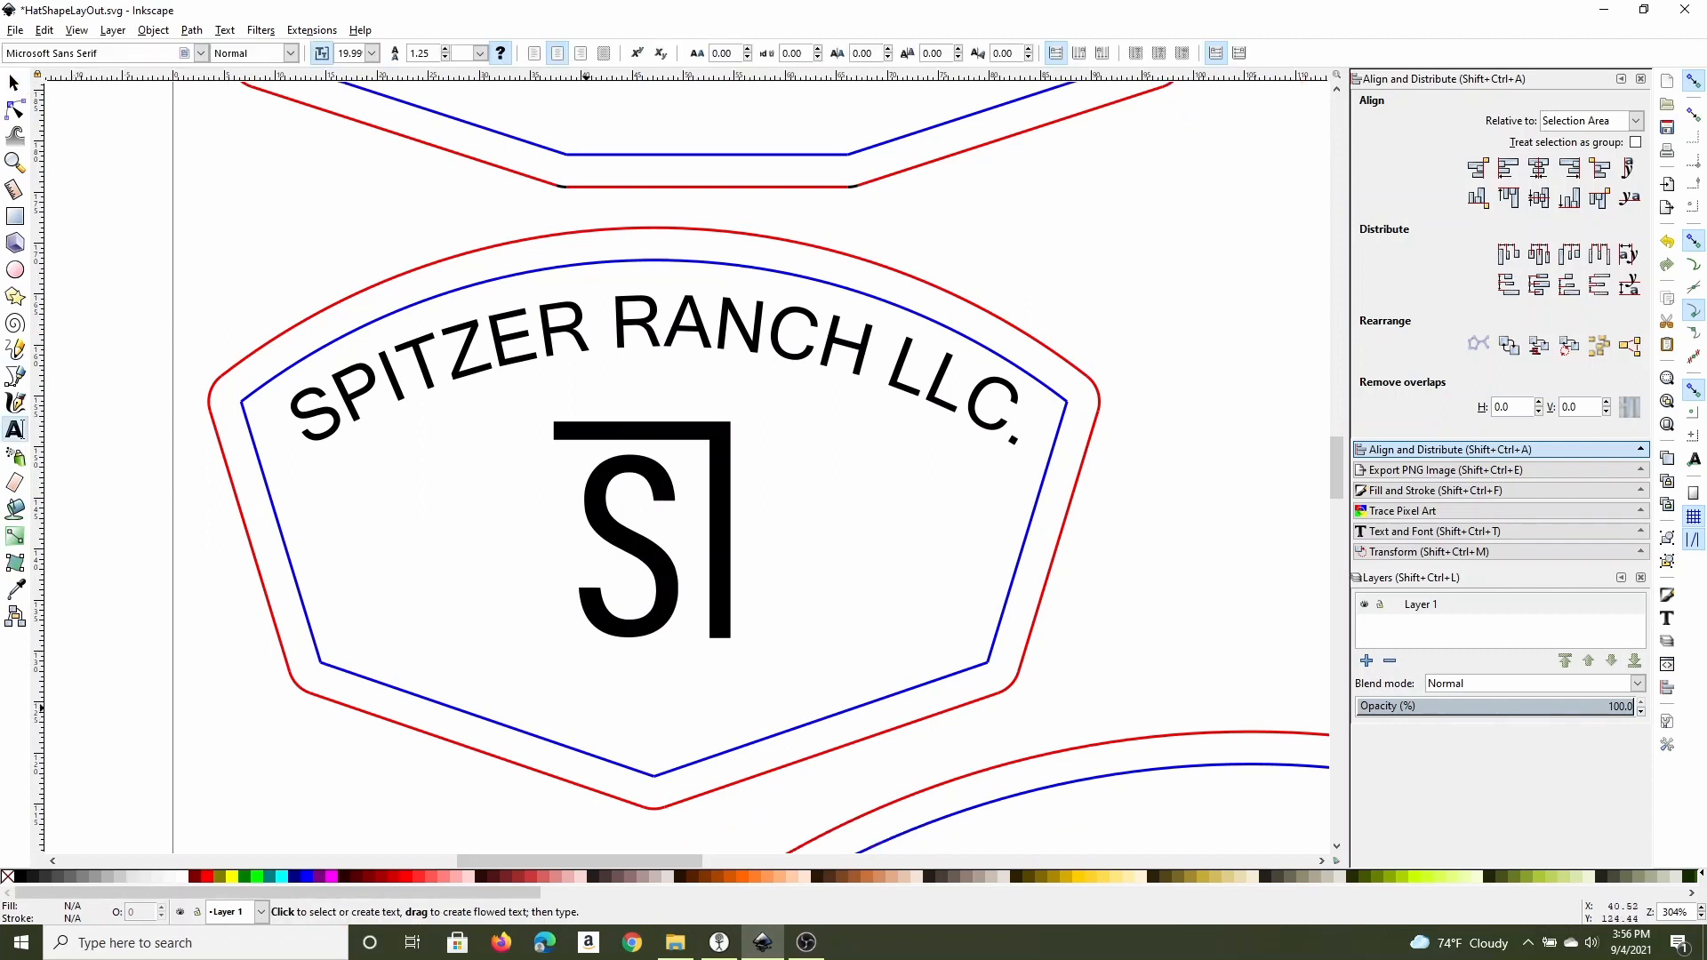
click(586, 708)
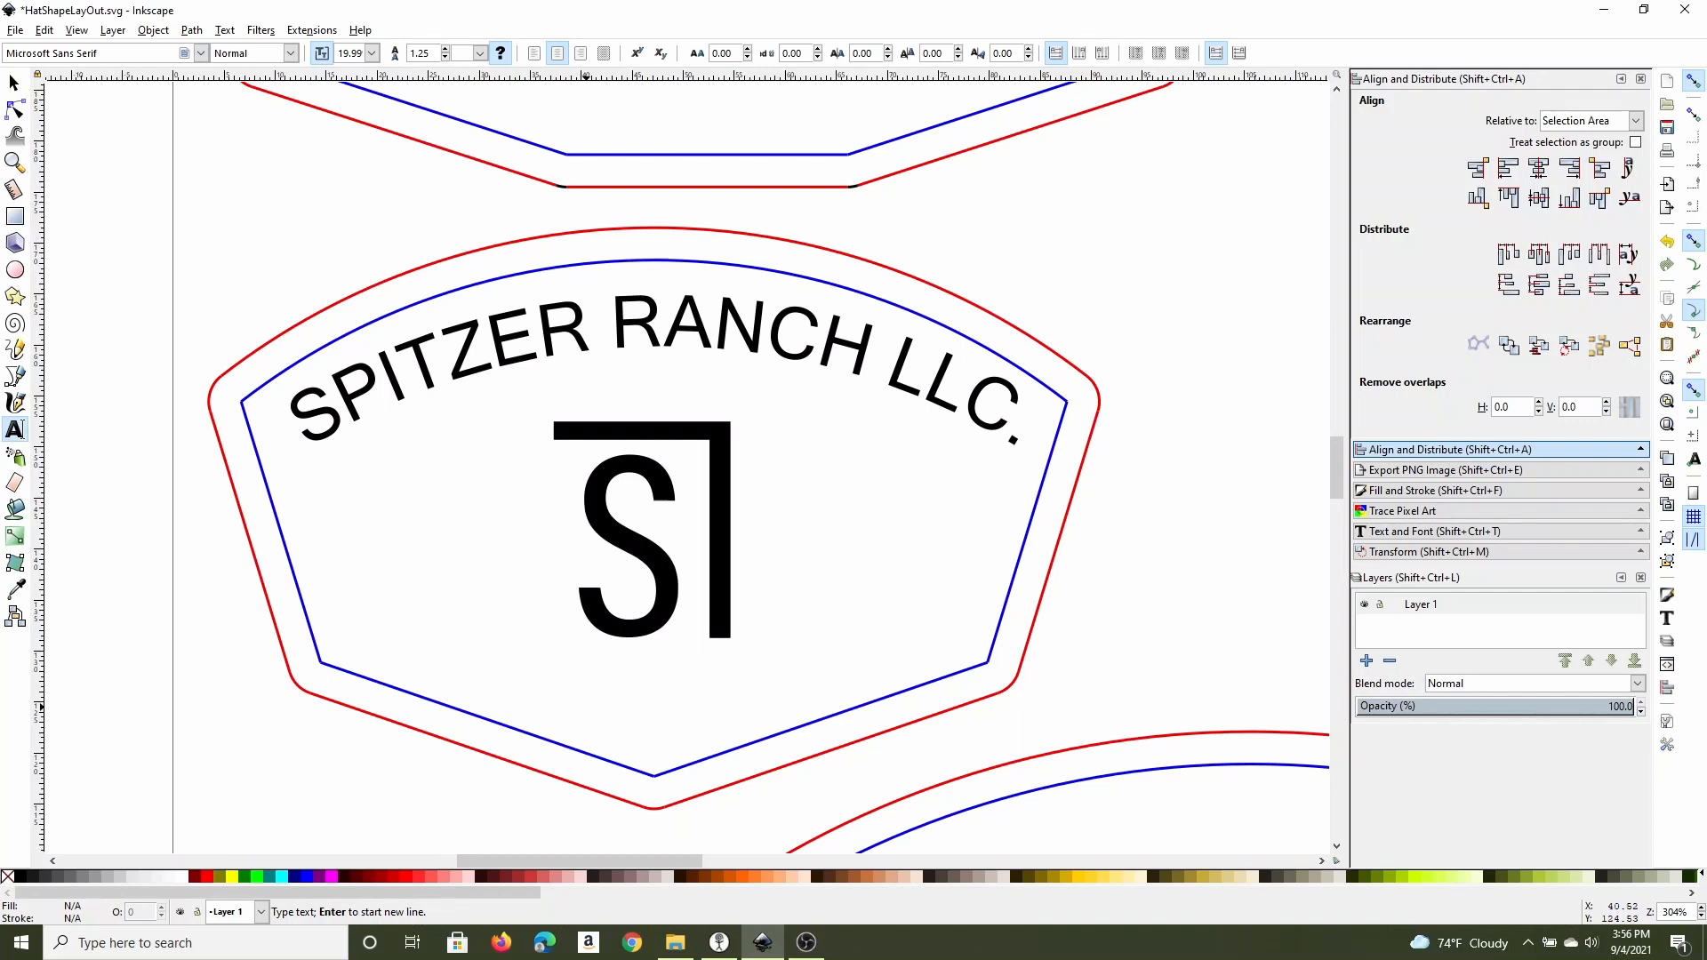
text(EST 1982)
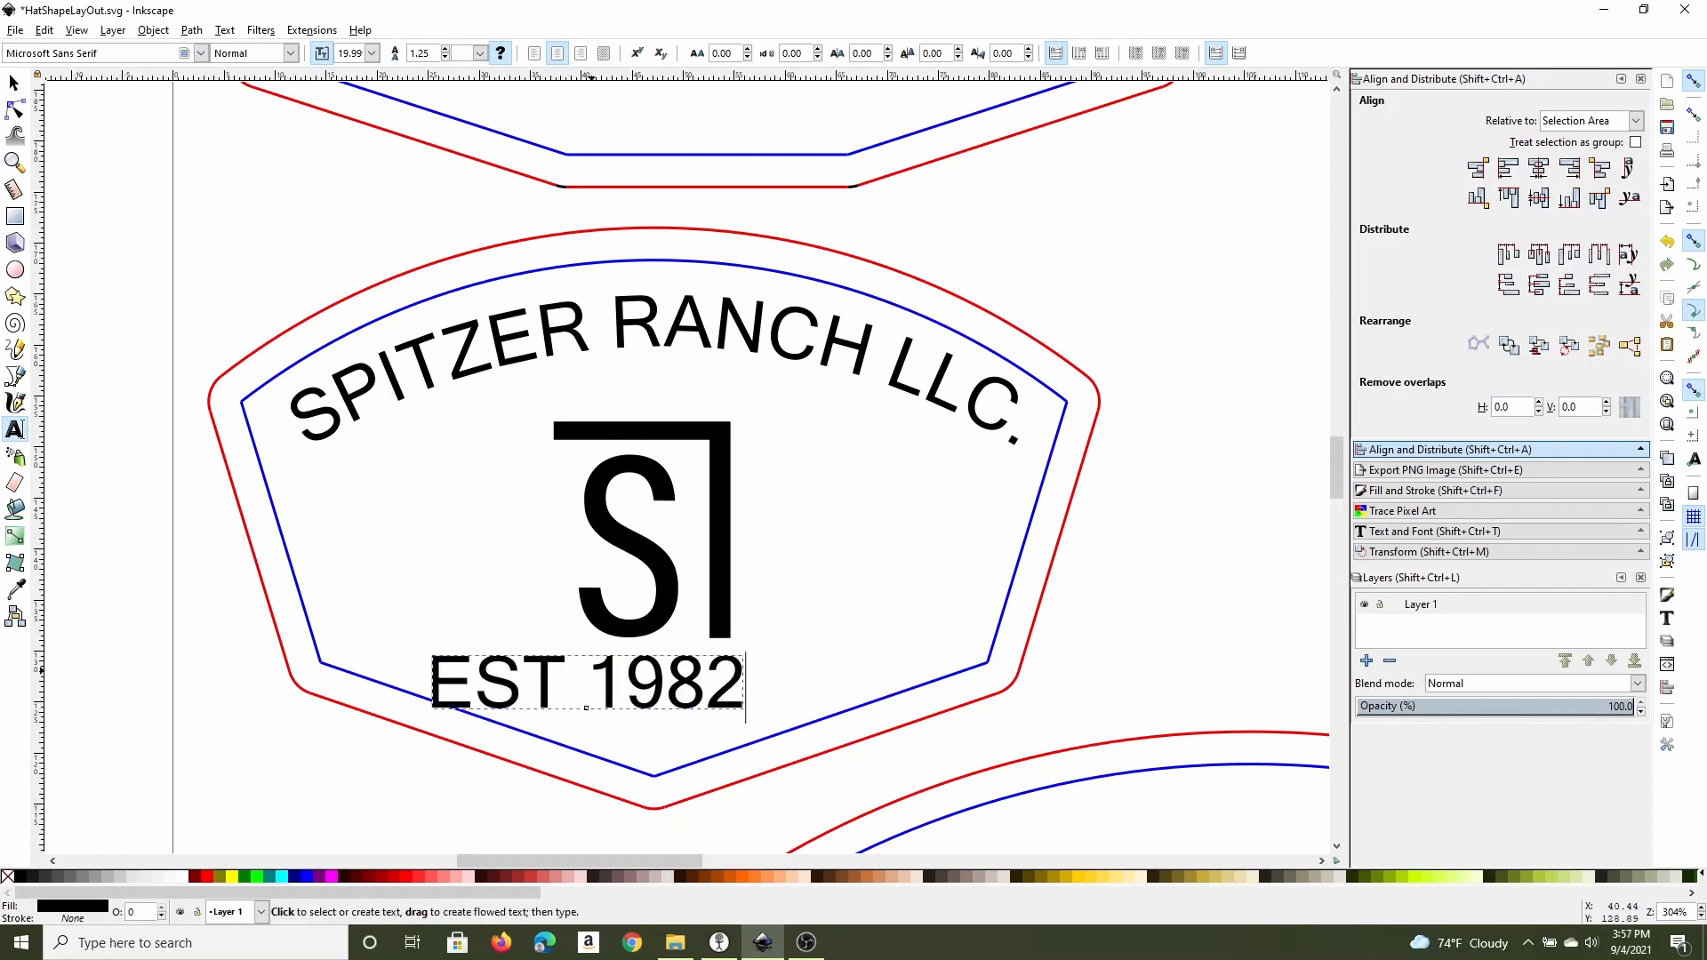
click(13, 83)
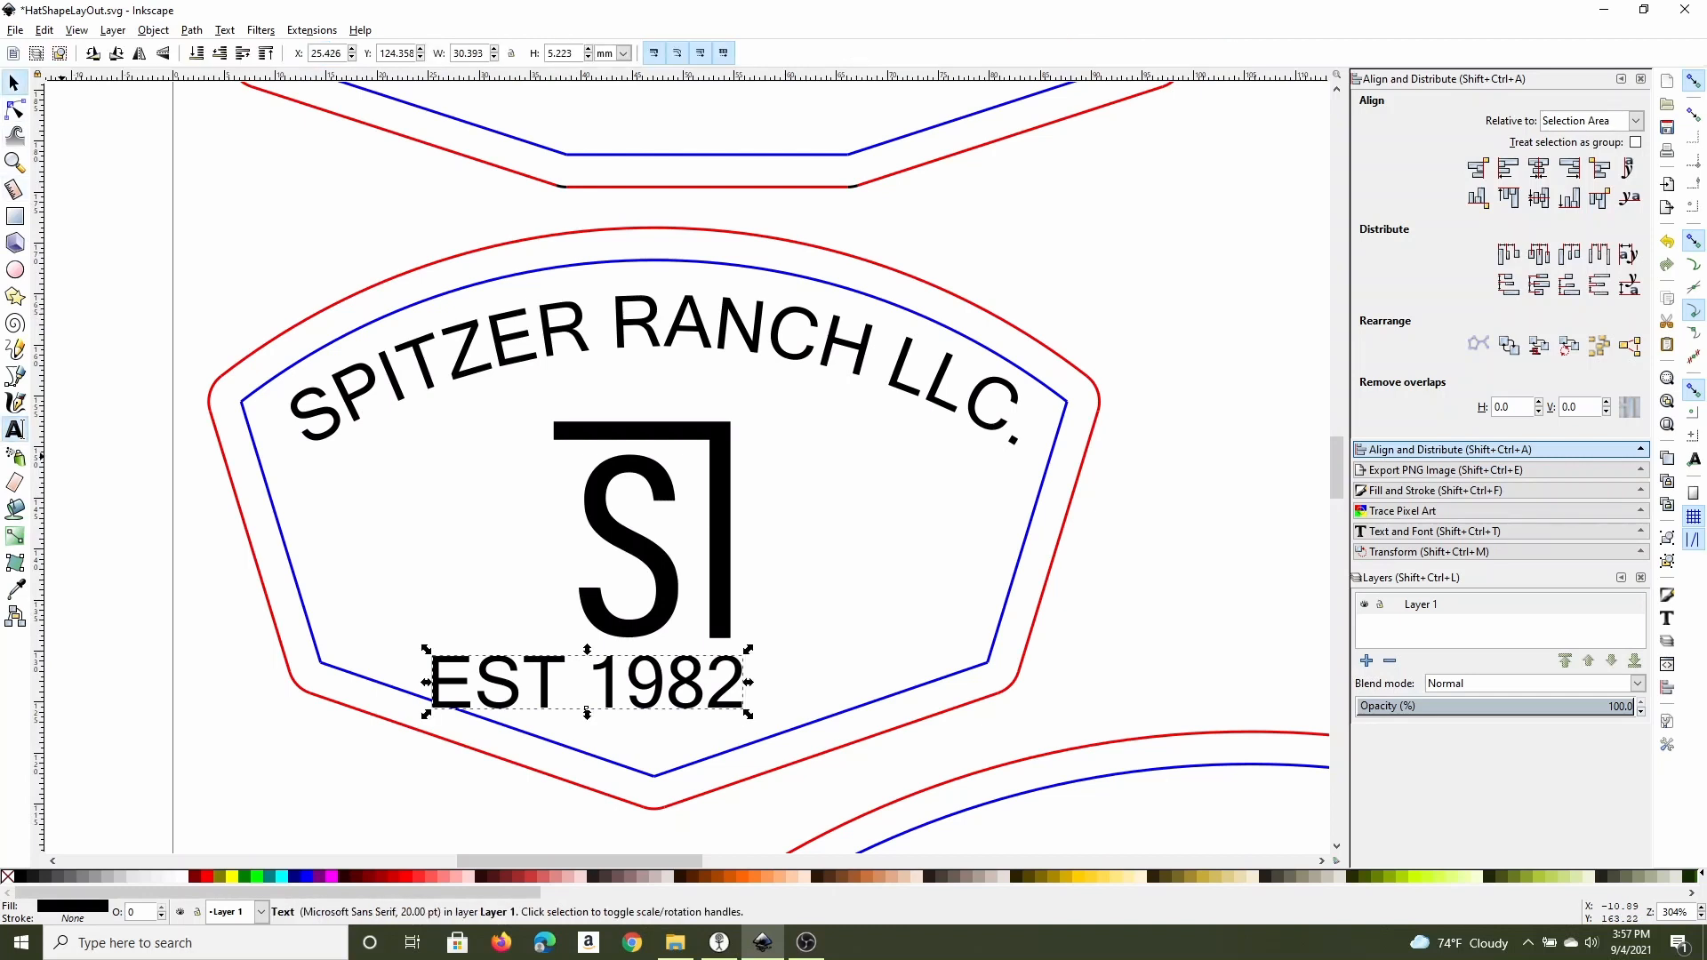
Set the font size of the whole EST 1982 text to 14.
click(15, 429)
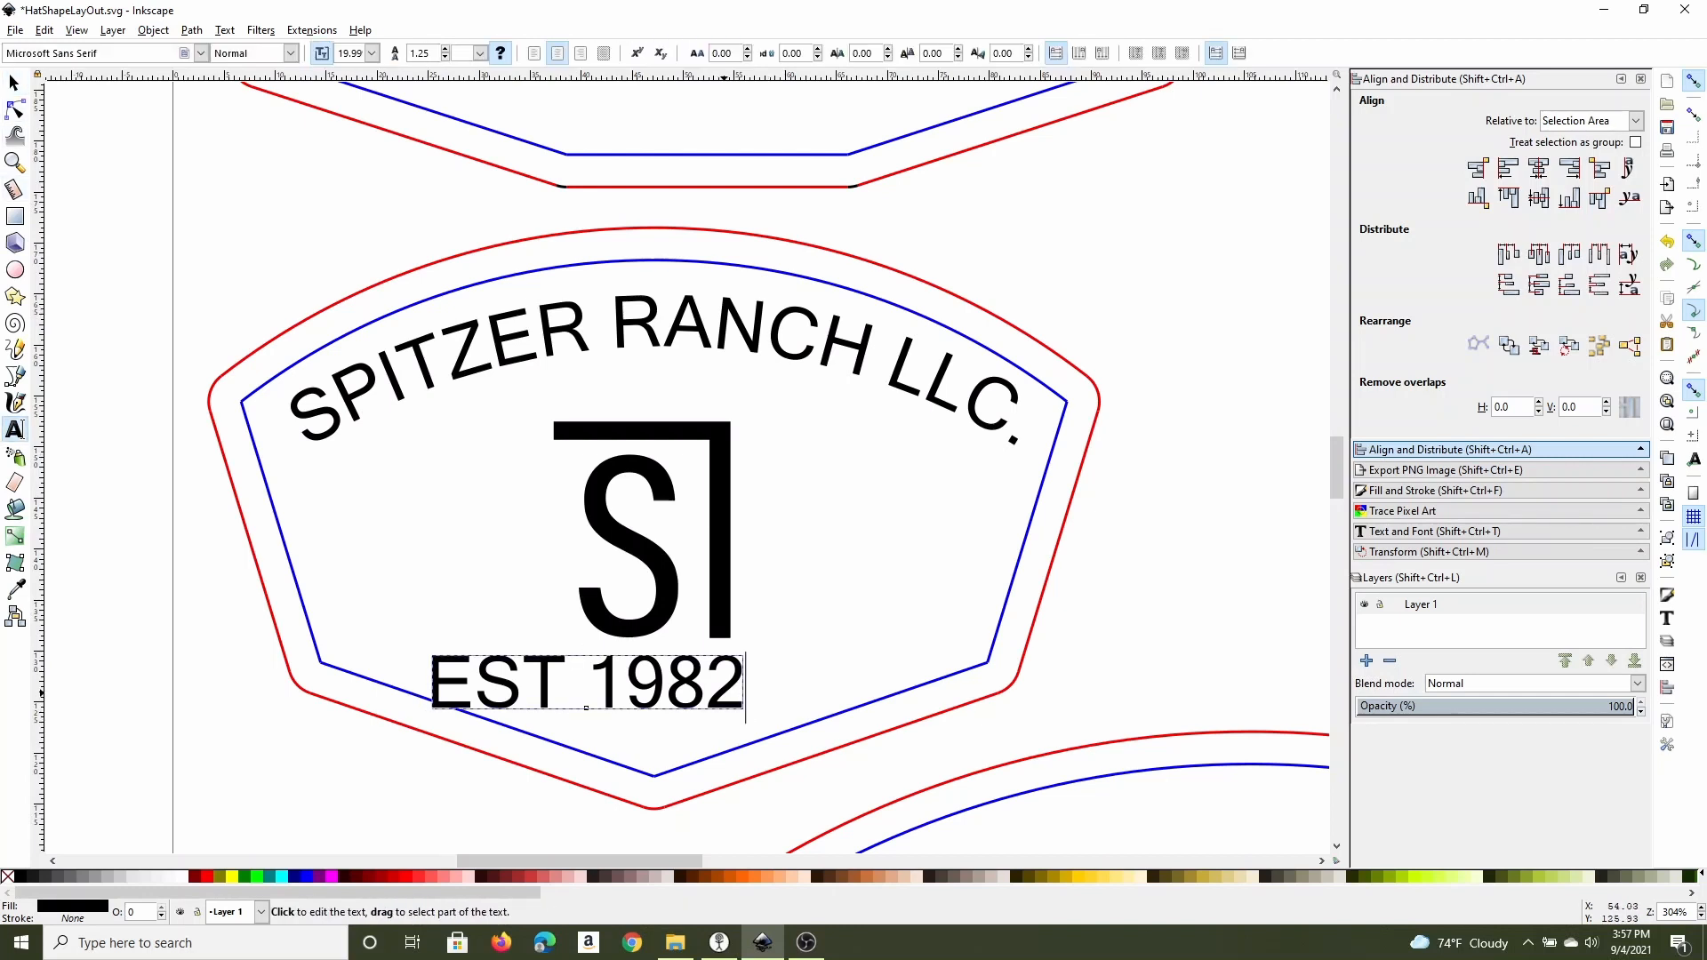
key(ctrl+shift+Left)
key(ctrl+shift+Left)
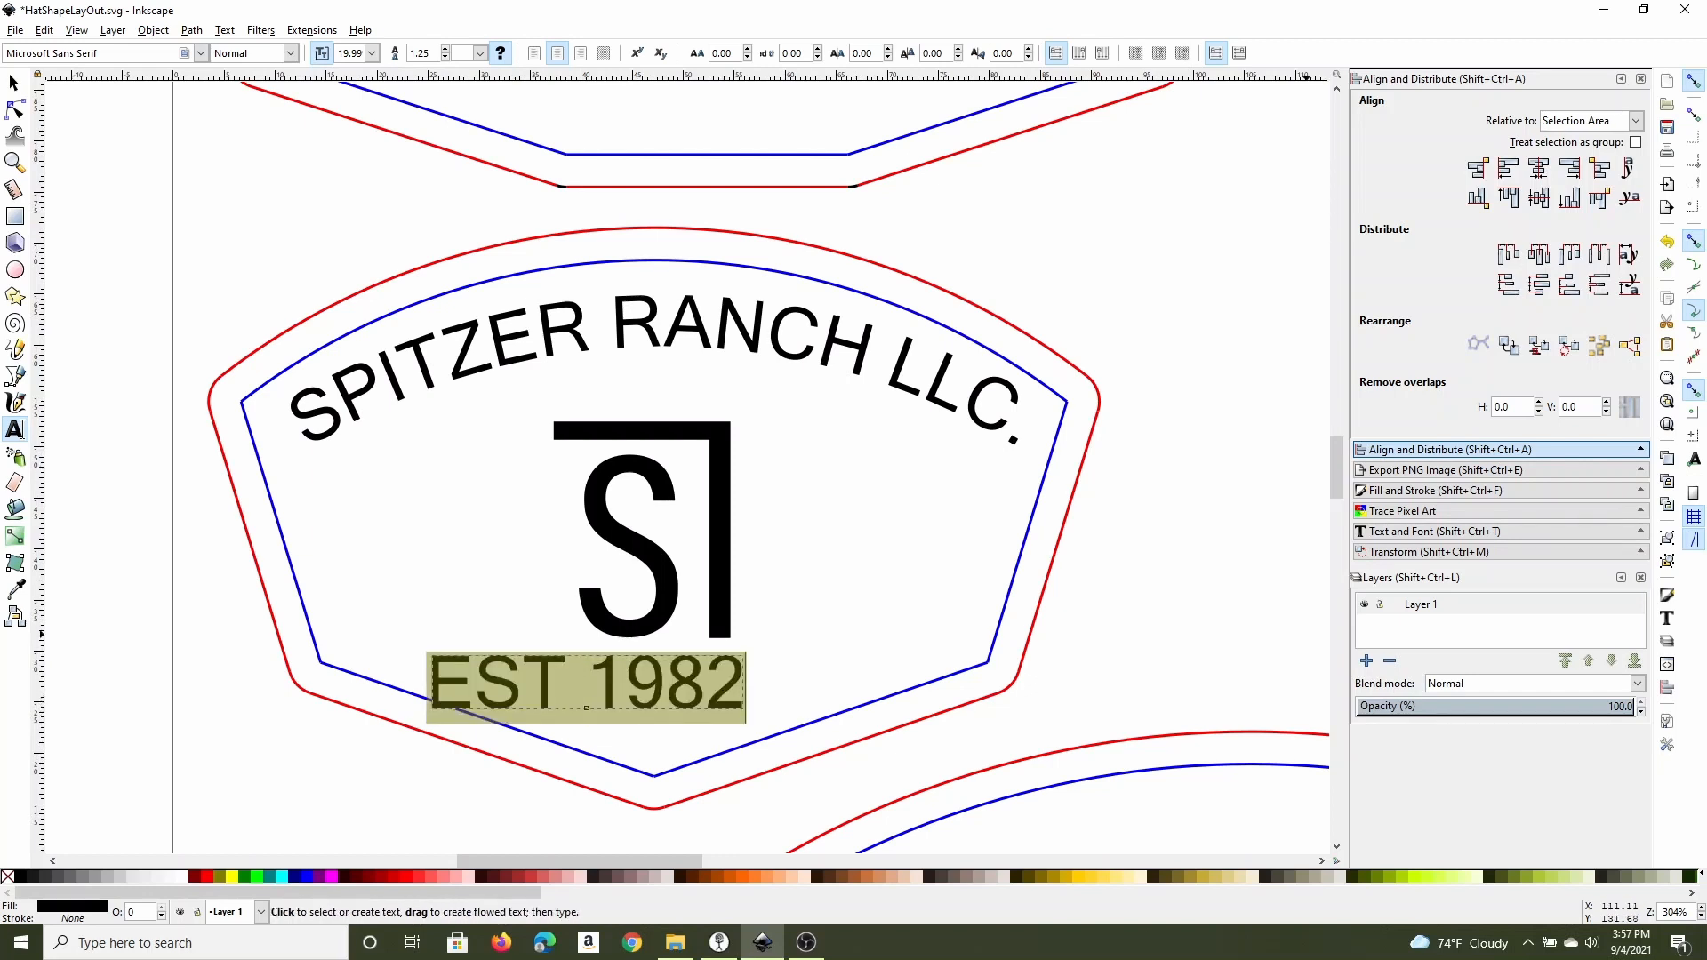
click(1434, 530)
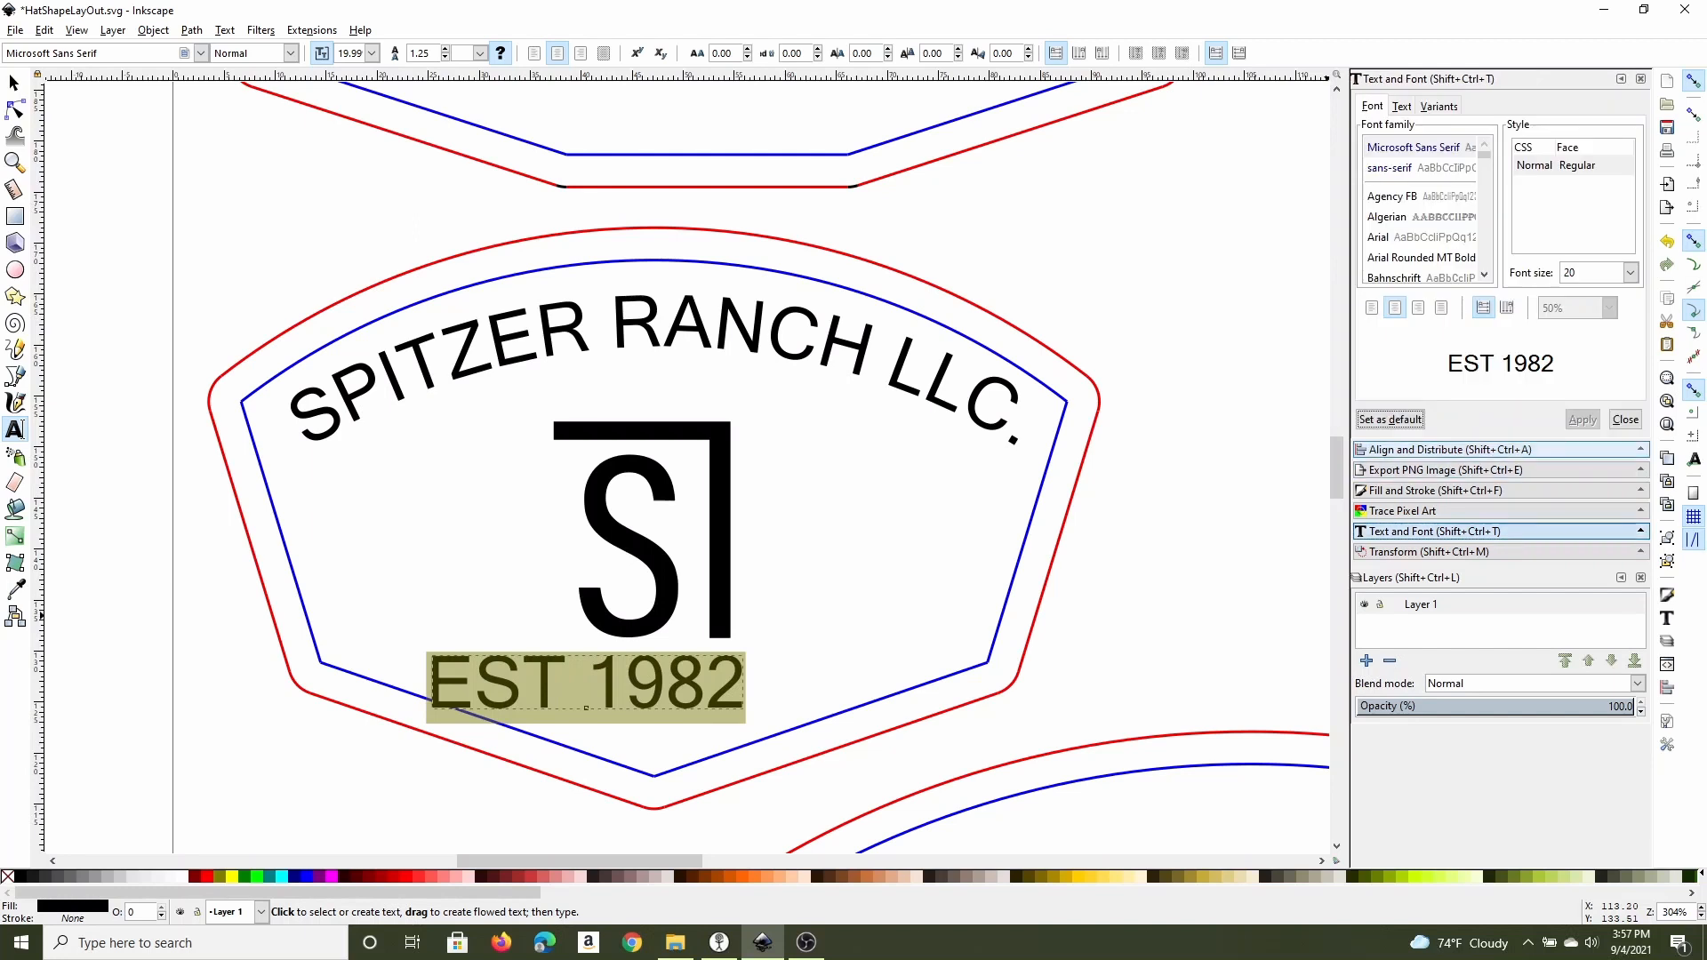
click(1630, 273)
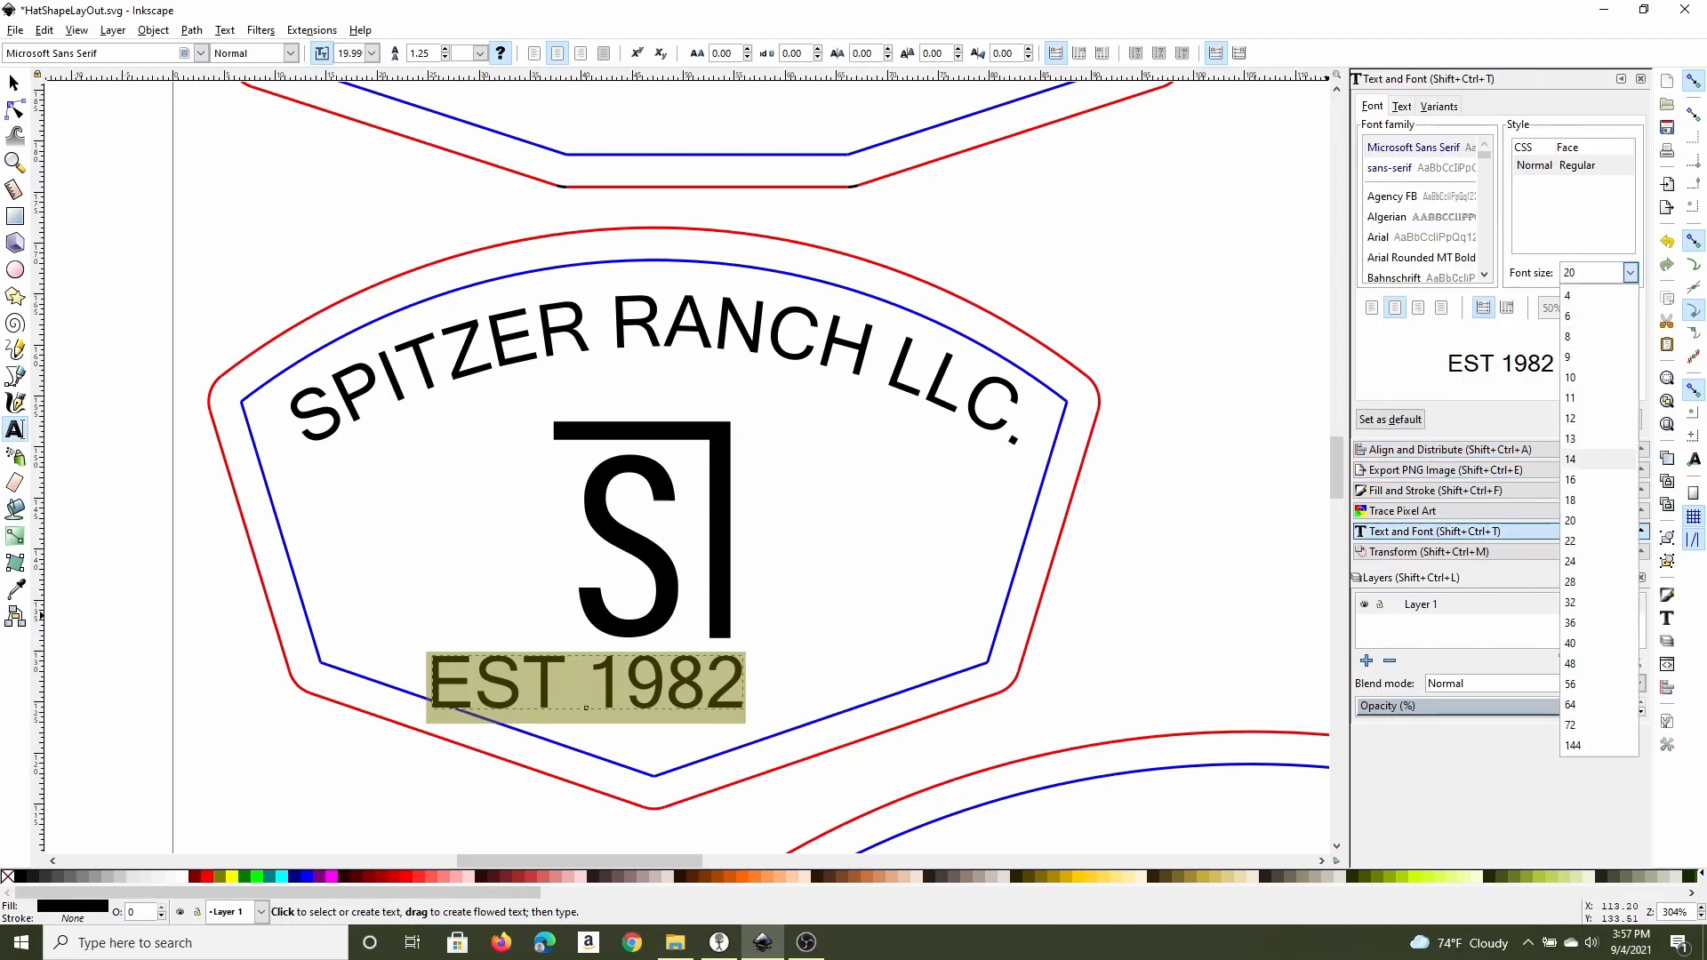
click(1591, 458)
click(1581, 419)
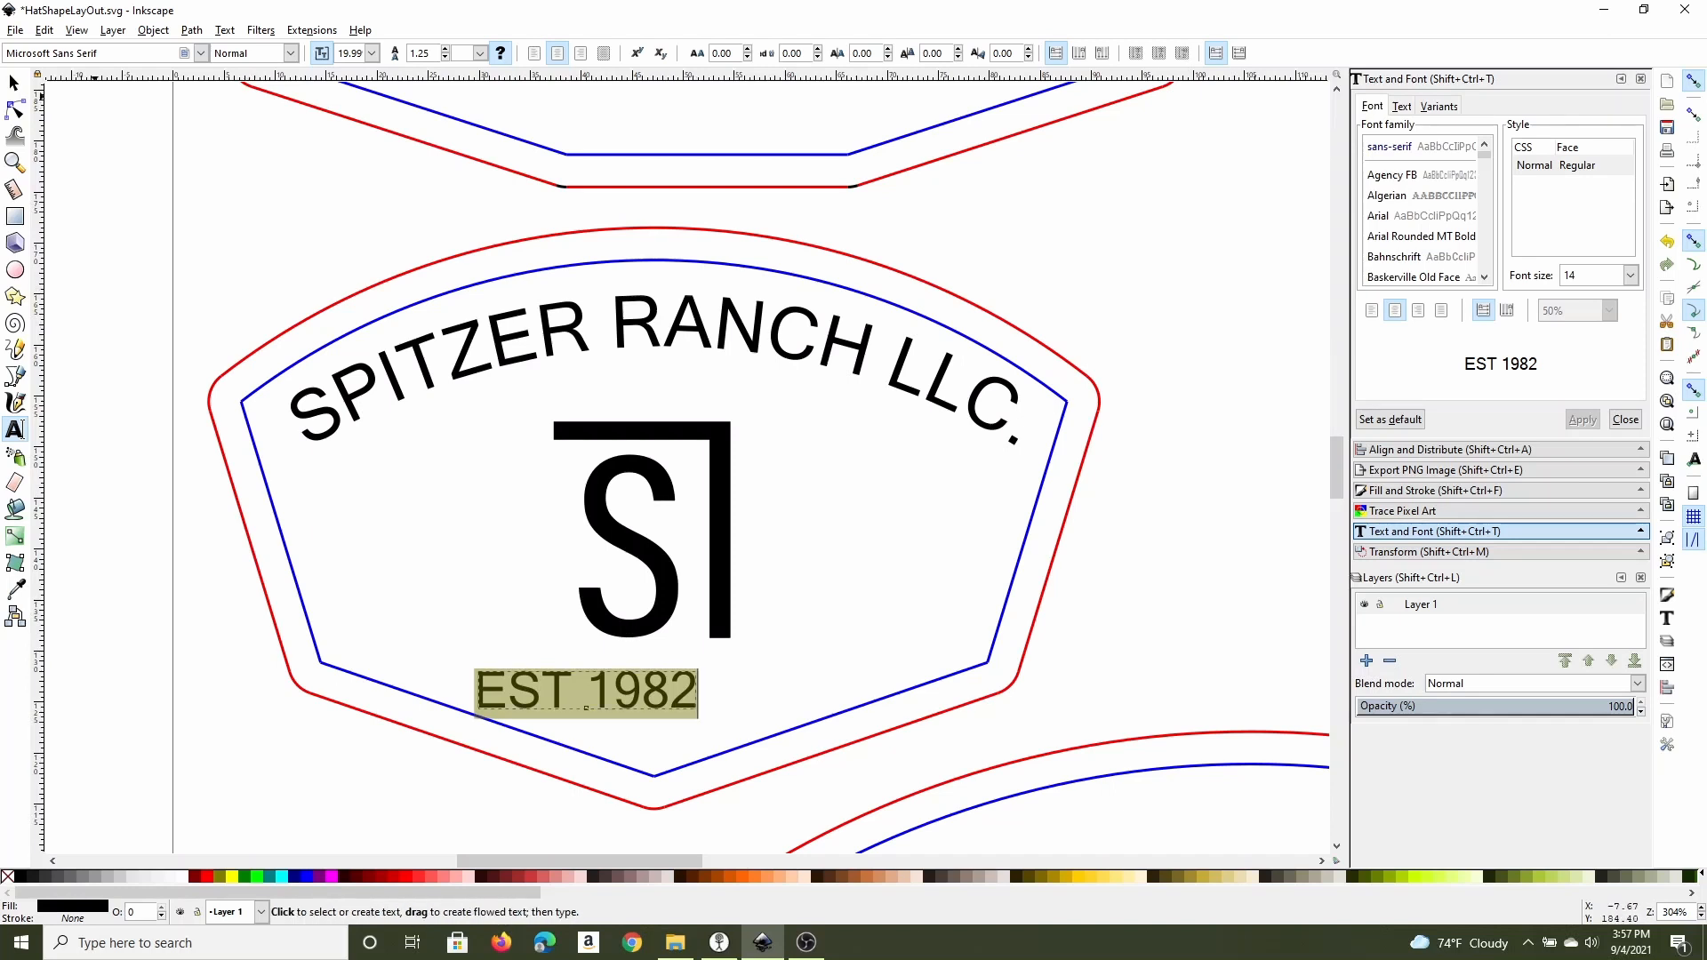
Move the EST 1982 text about 6.9 mm right and 1.7 mm down so it sits beneath the emblem.
click(15, 83)
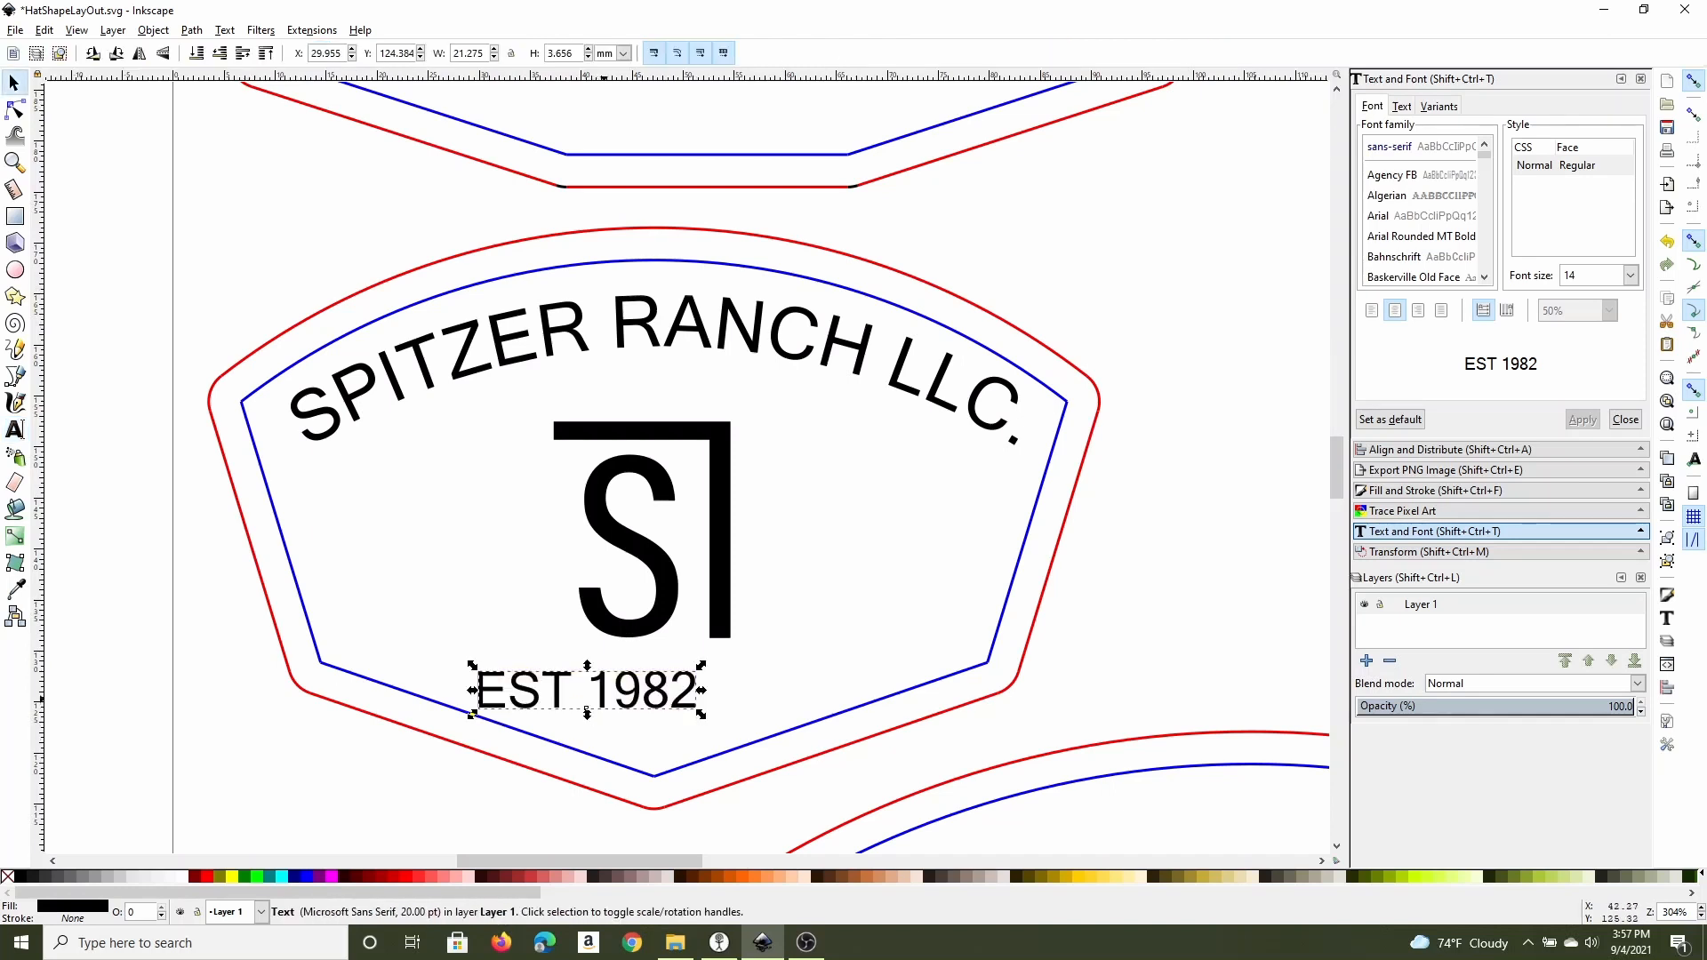
drag(585, 708, 657, 724)
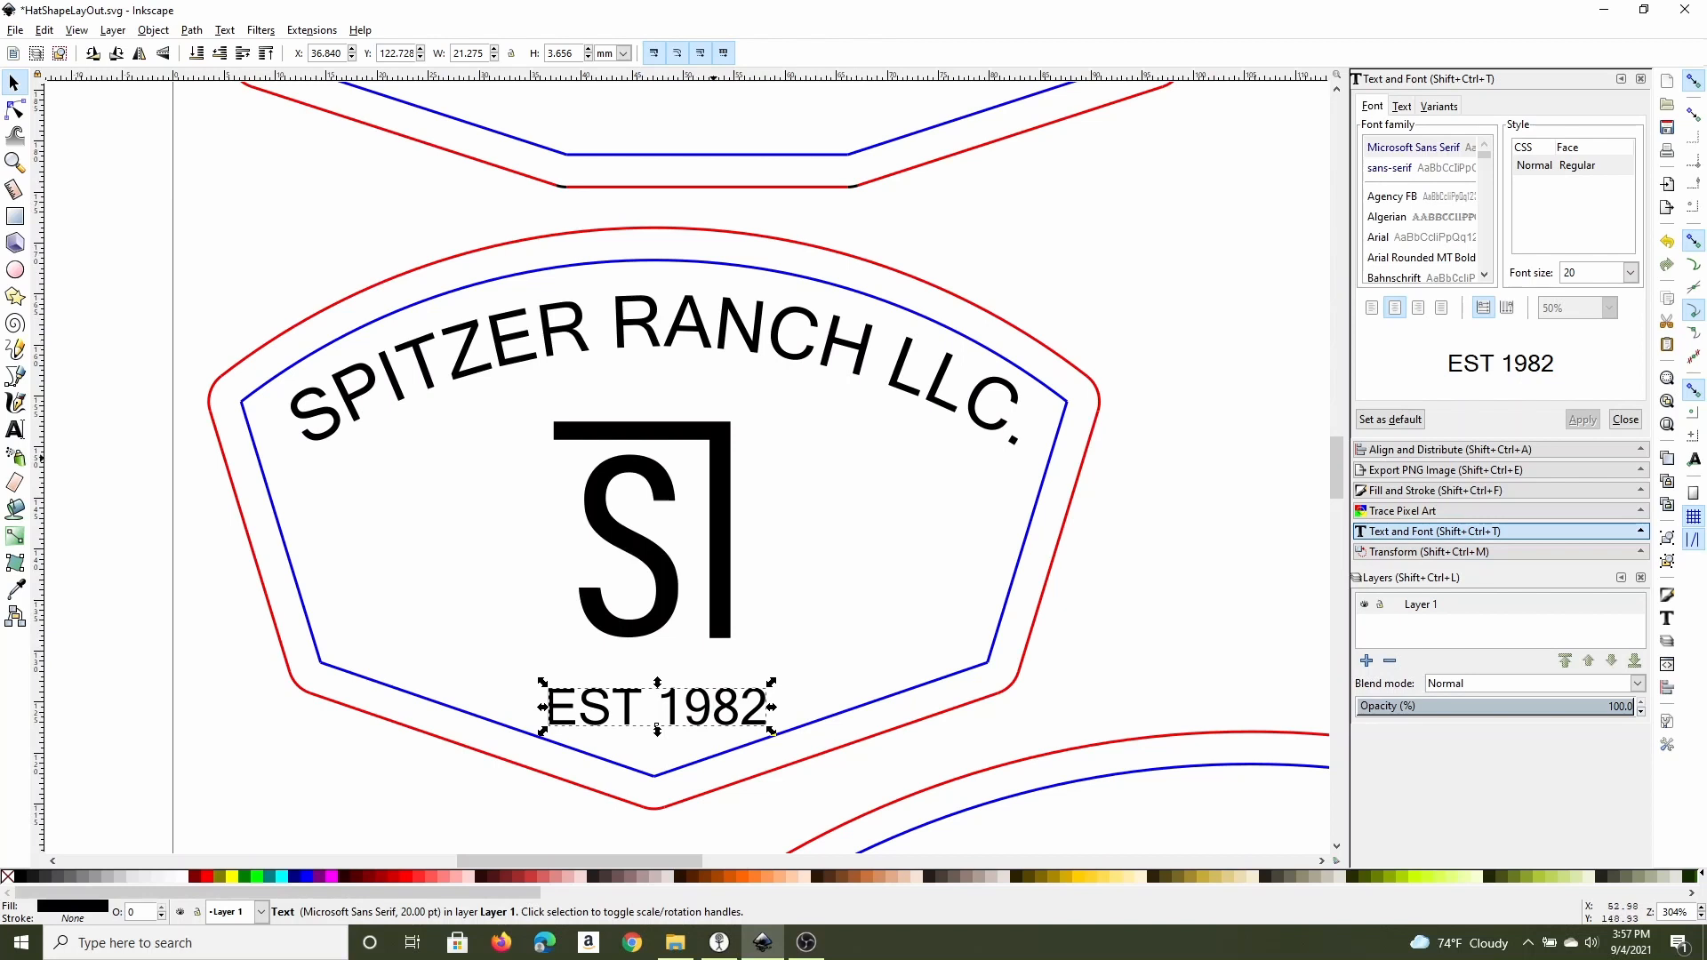
click(770, 631)
click(736, 704)
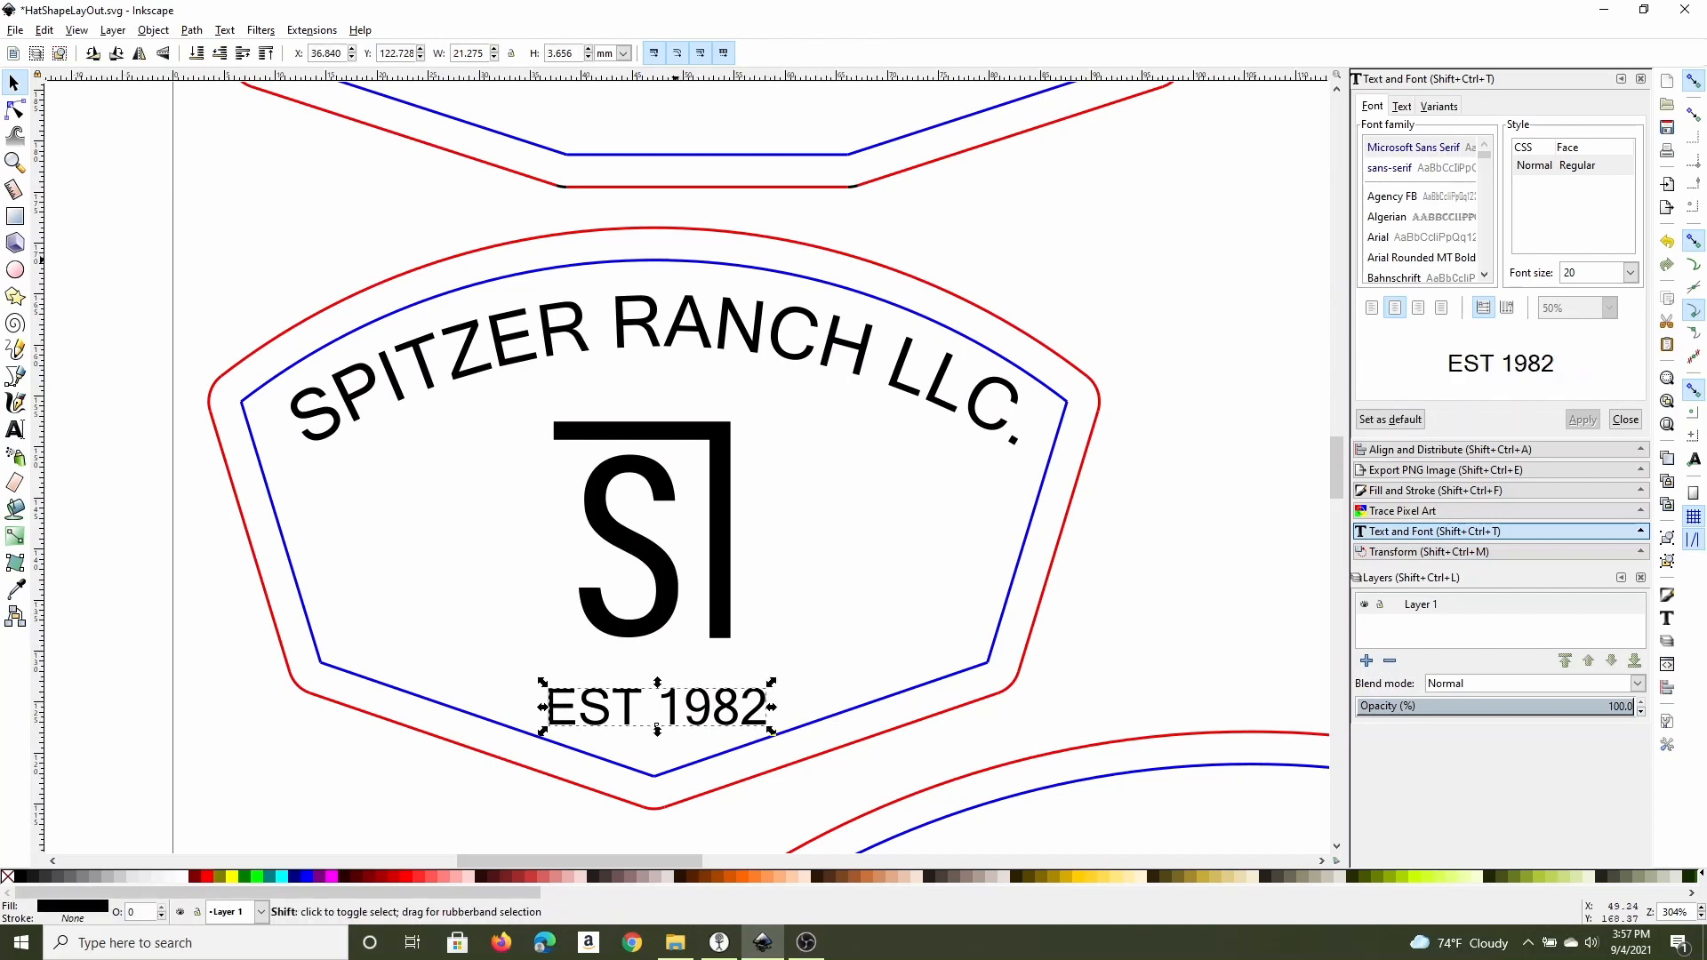
Center the EST 1982 text on the vertical axis of the blue top arc.
shift+click(673, 258)
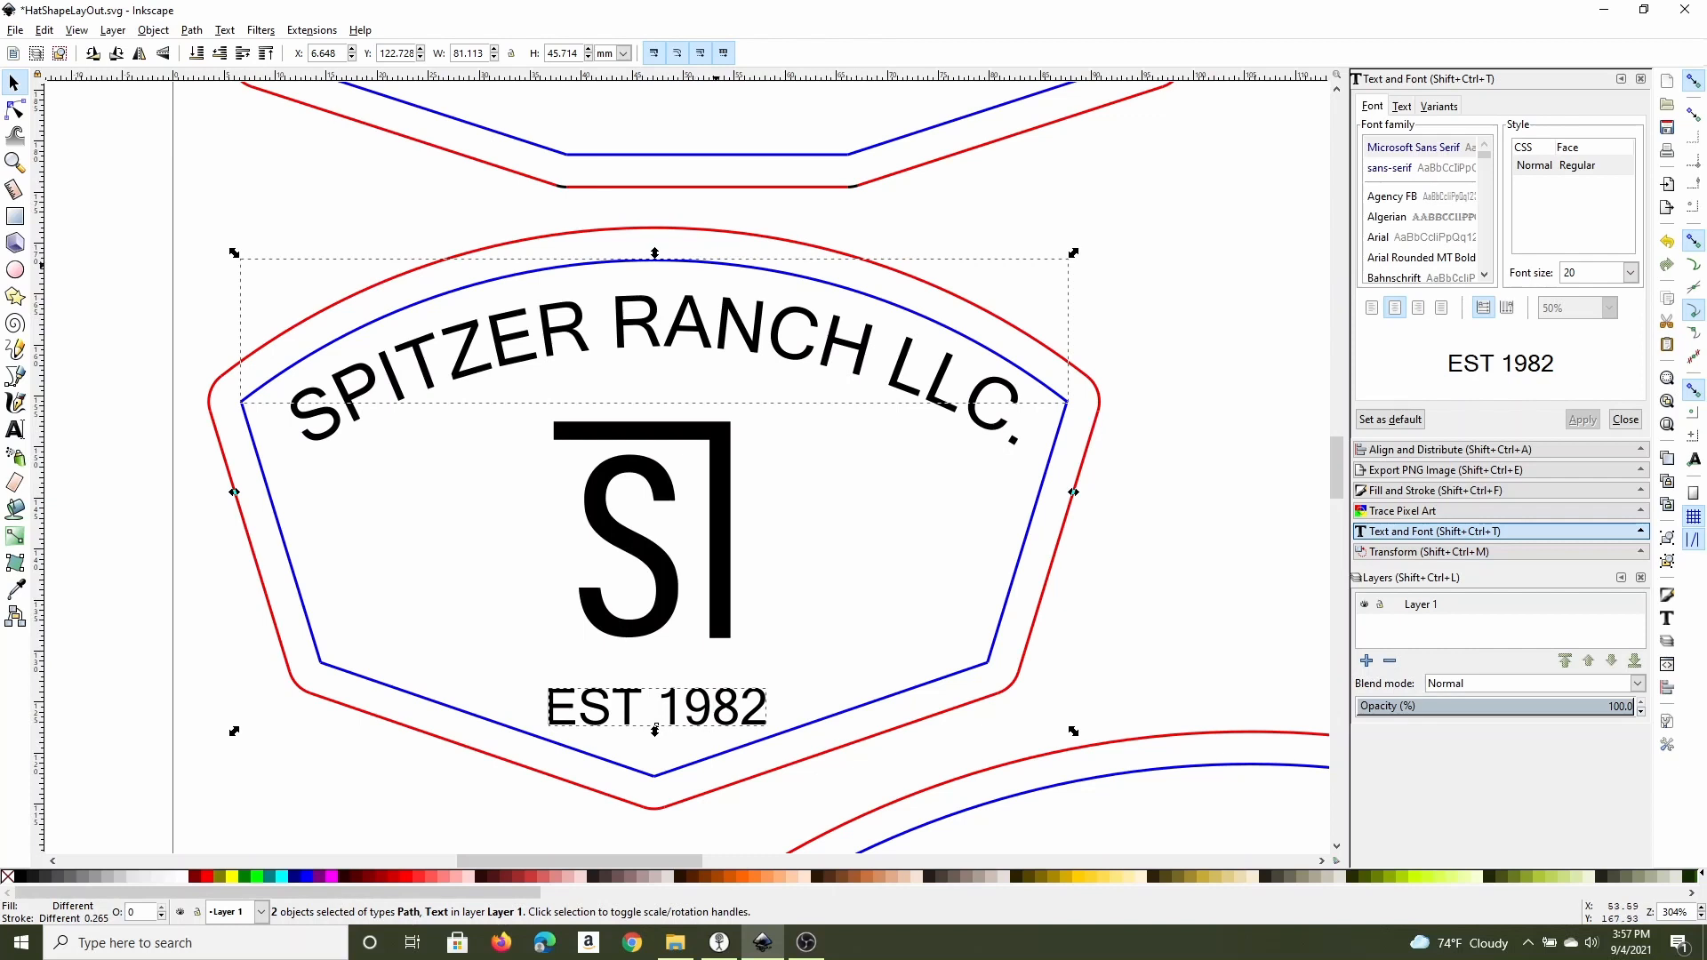
click(1438, 449)
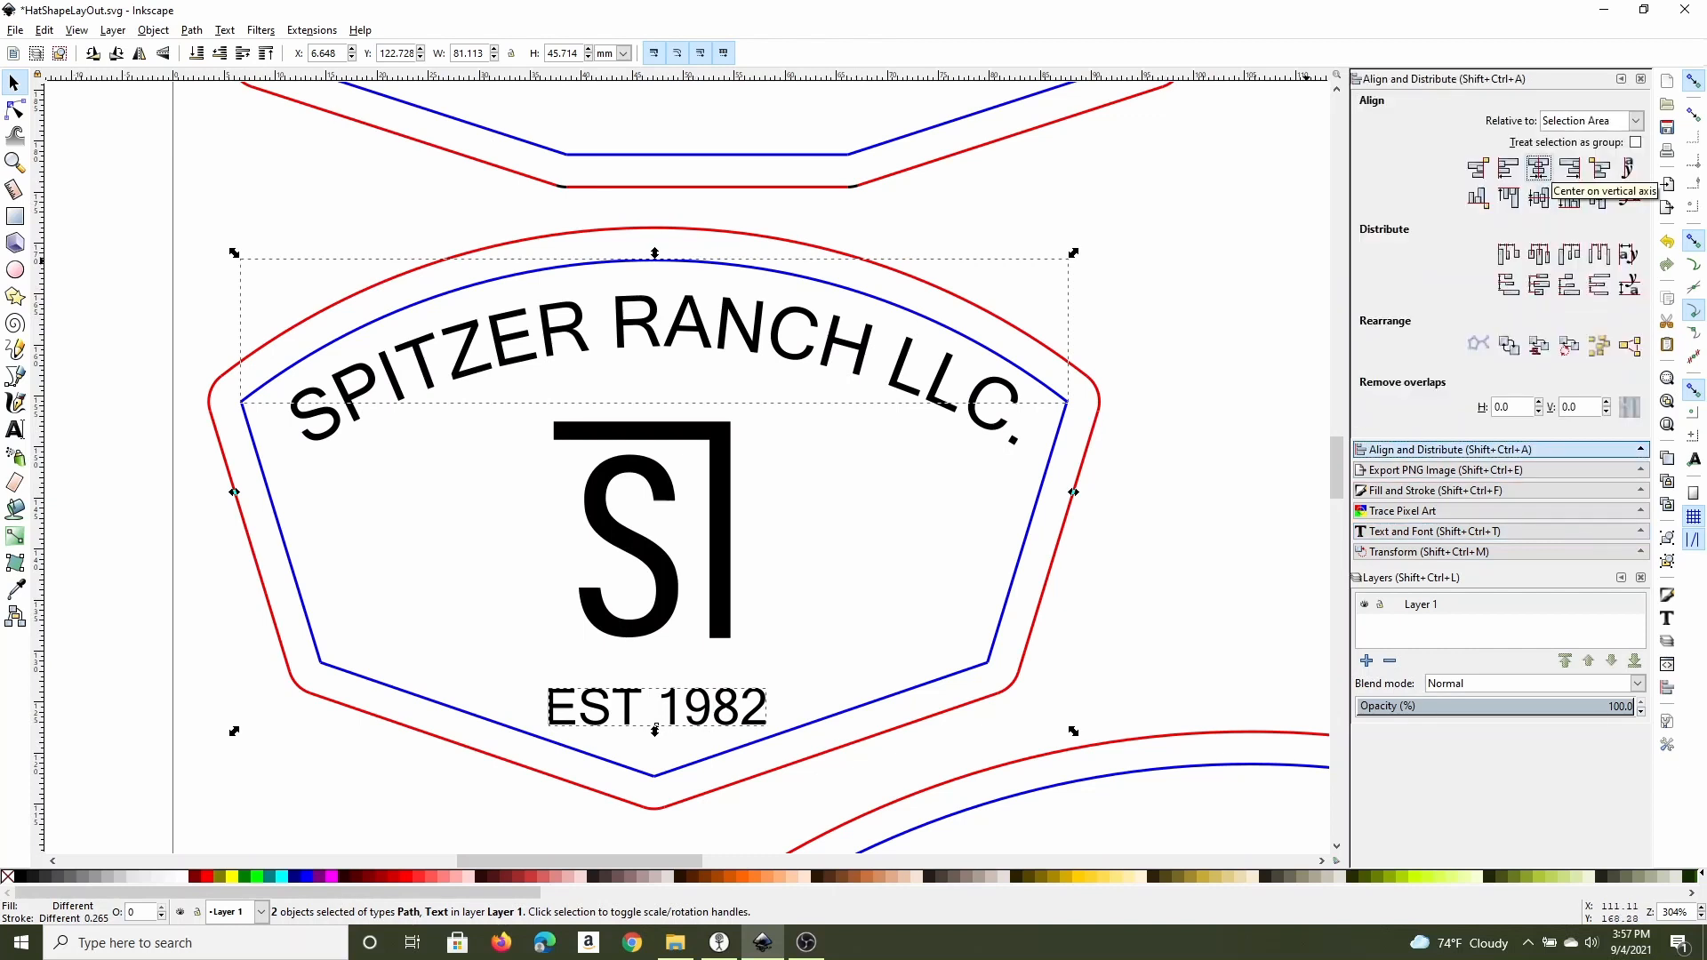
click(1539, 168)
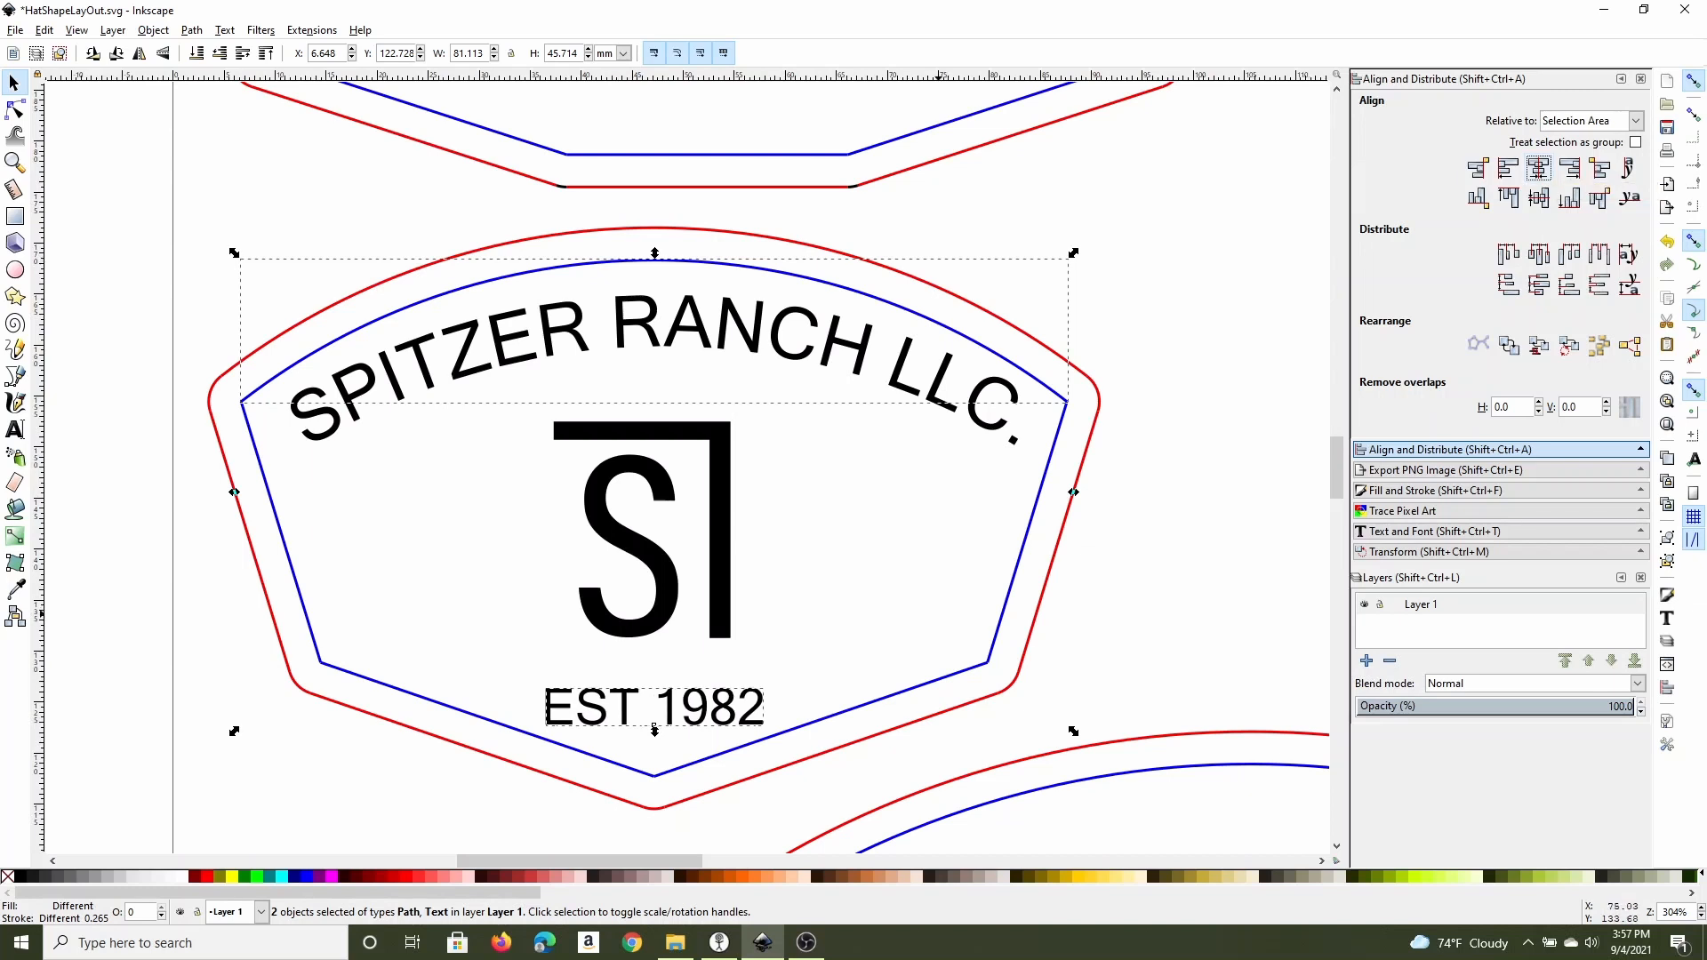
click(901, 614)
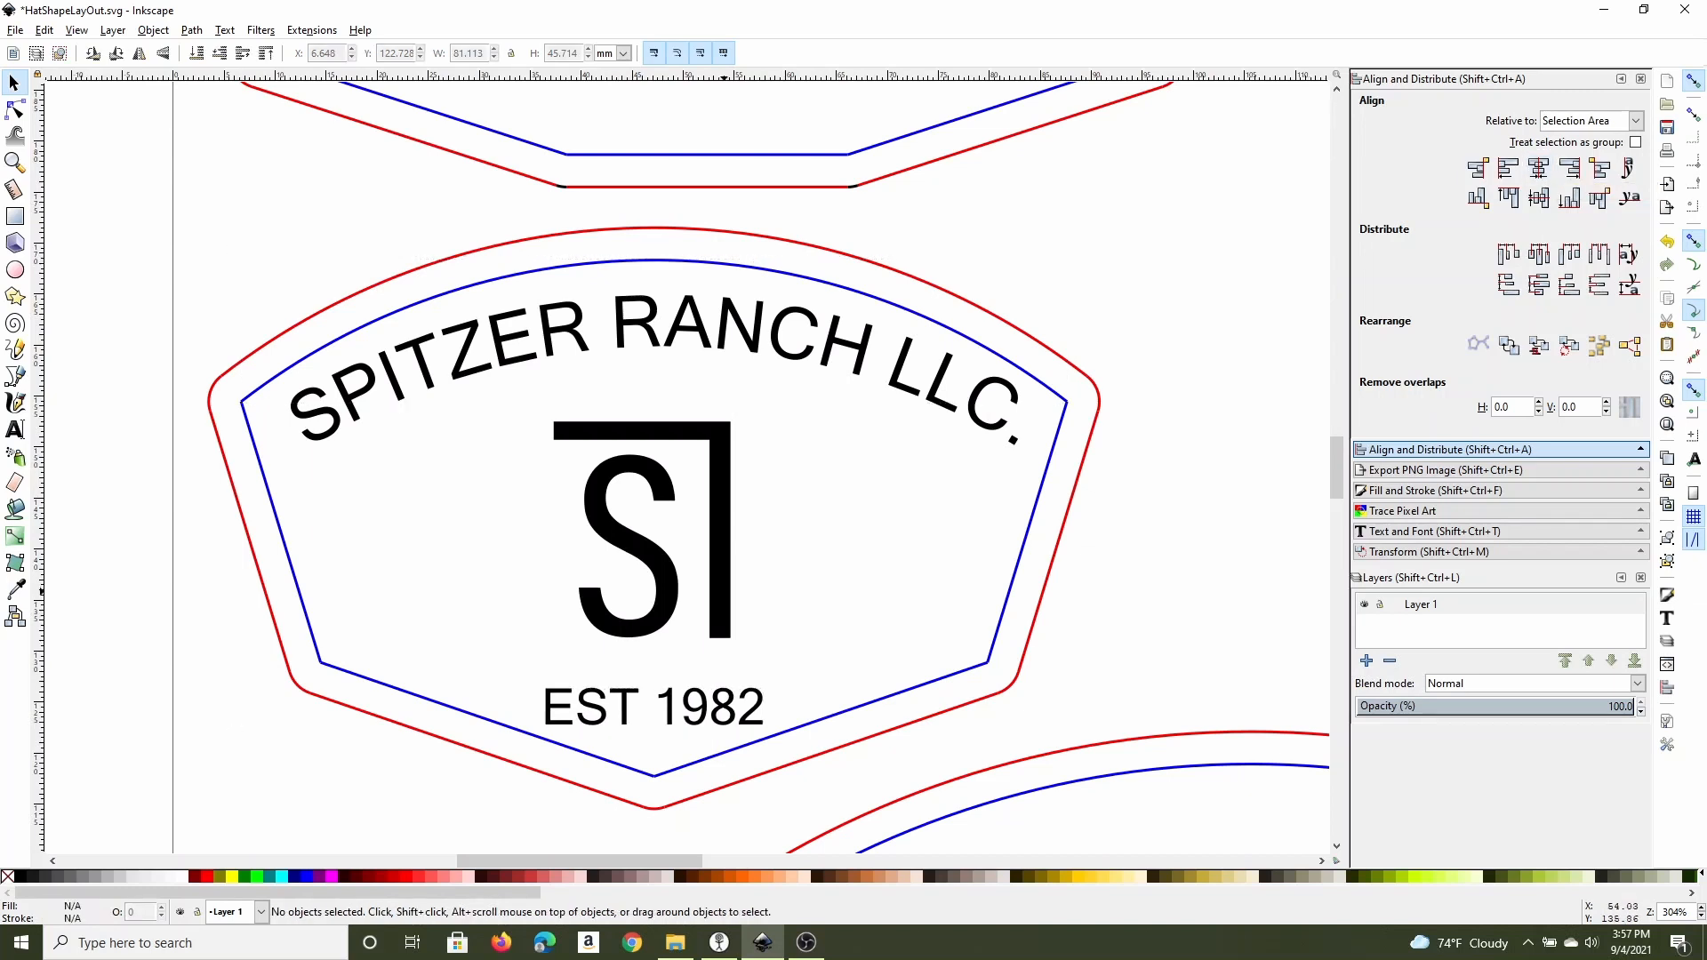
Group the emblem's S with its angled bar into one object.
click(727, 600)
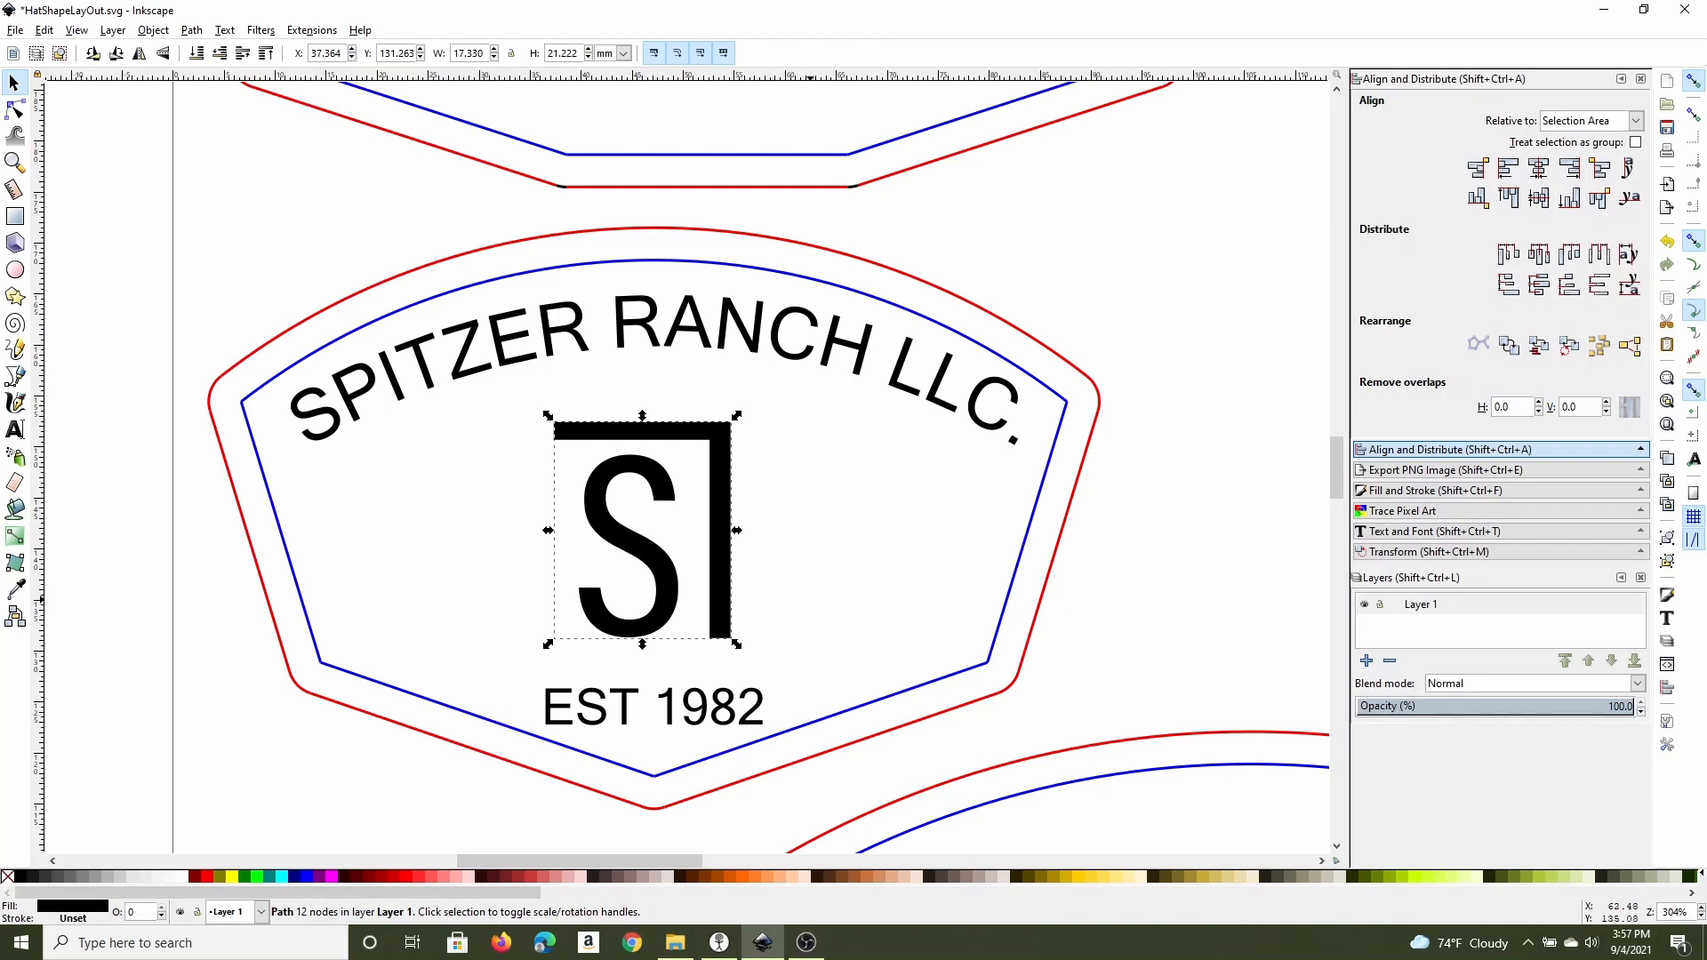
click(750, 585)
click(667, 473)
click(913, 608)
click(667, 582)
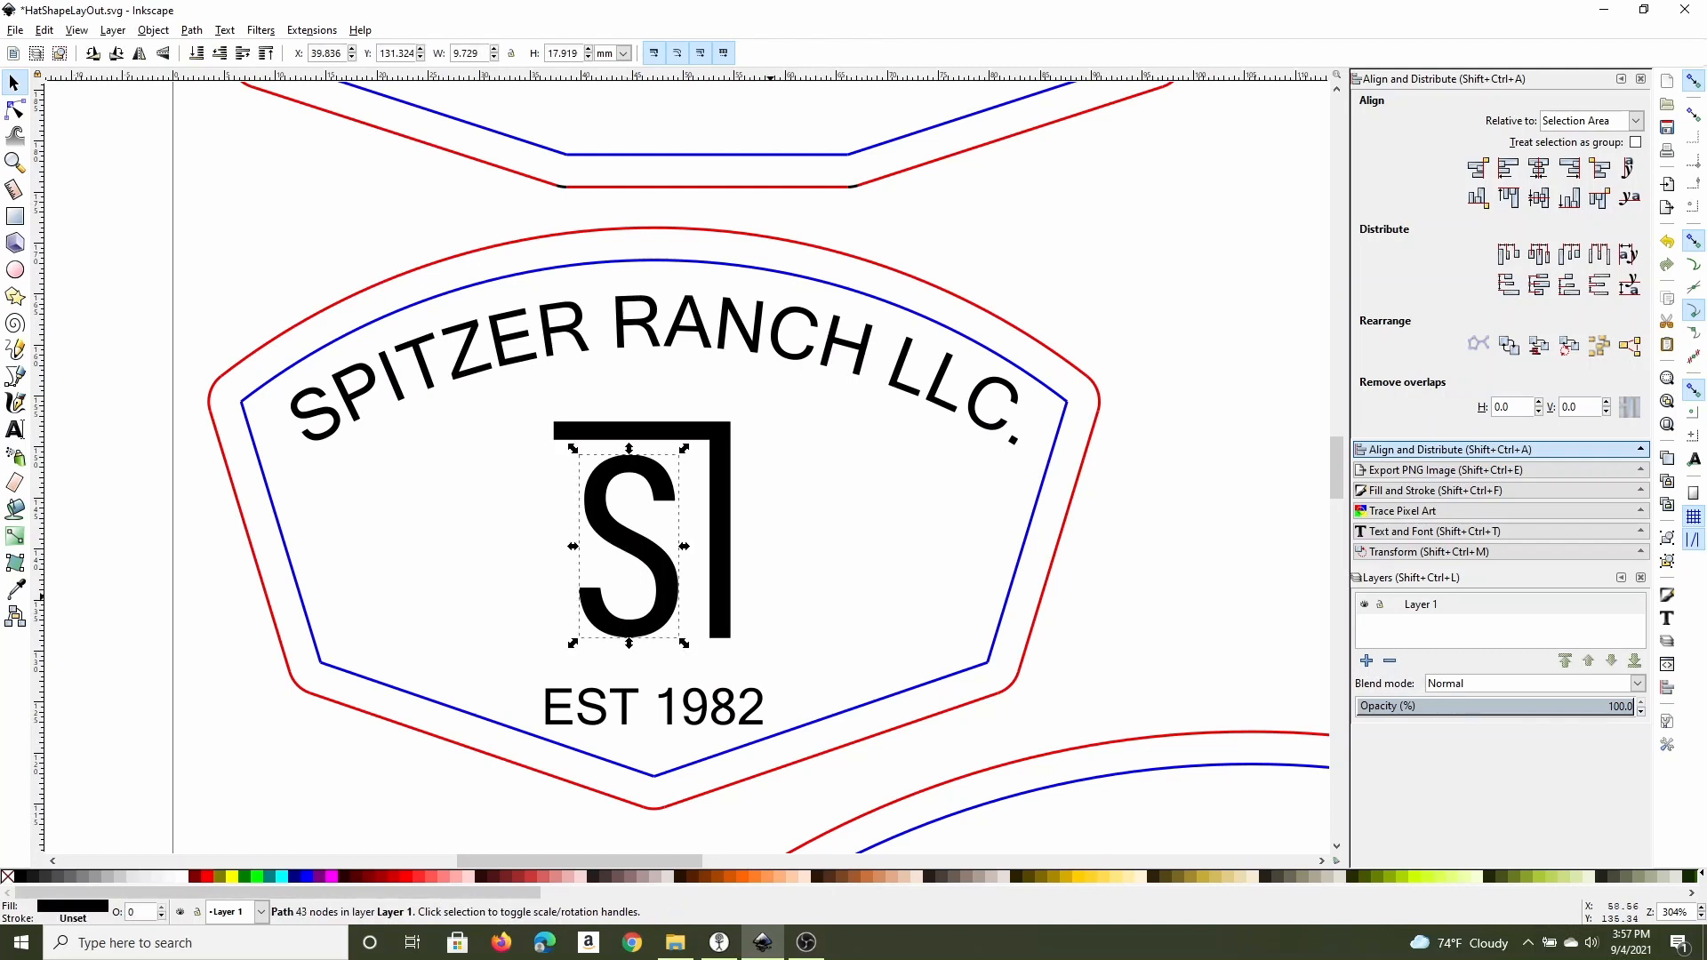
click(752, 598)
click(670, 587)
click(833, 598)
click(668, 589)
key(shift)
shift+click(718, 532)
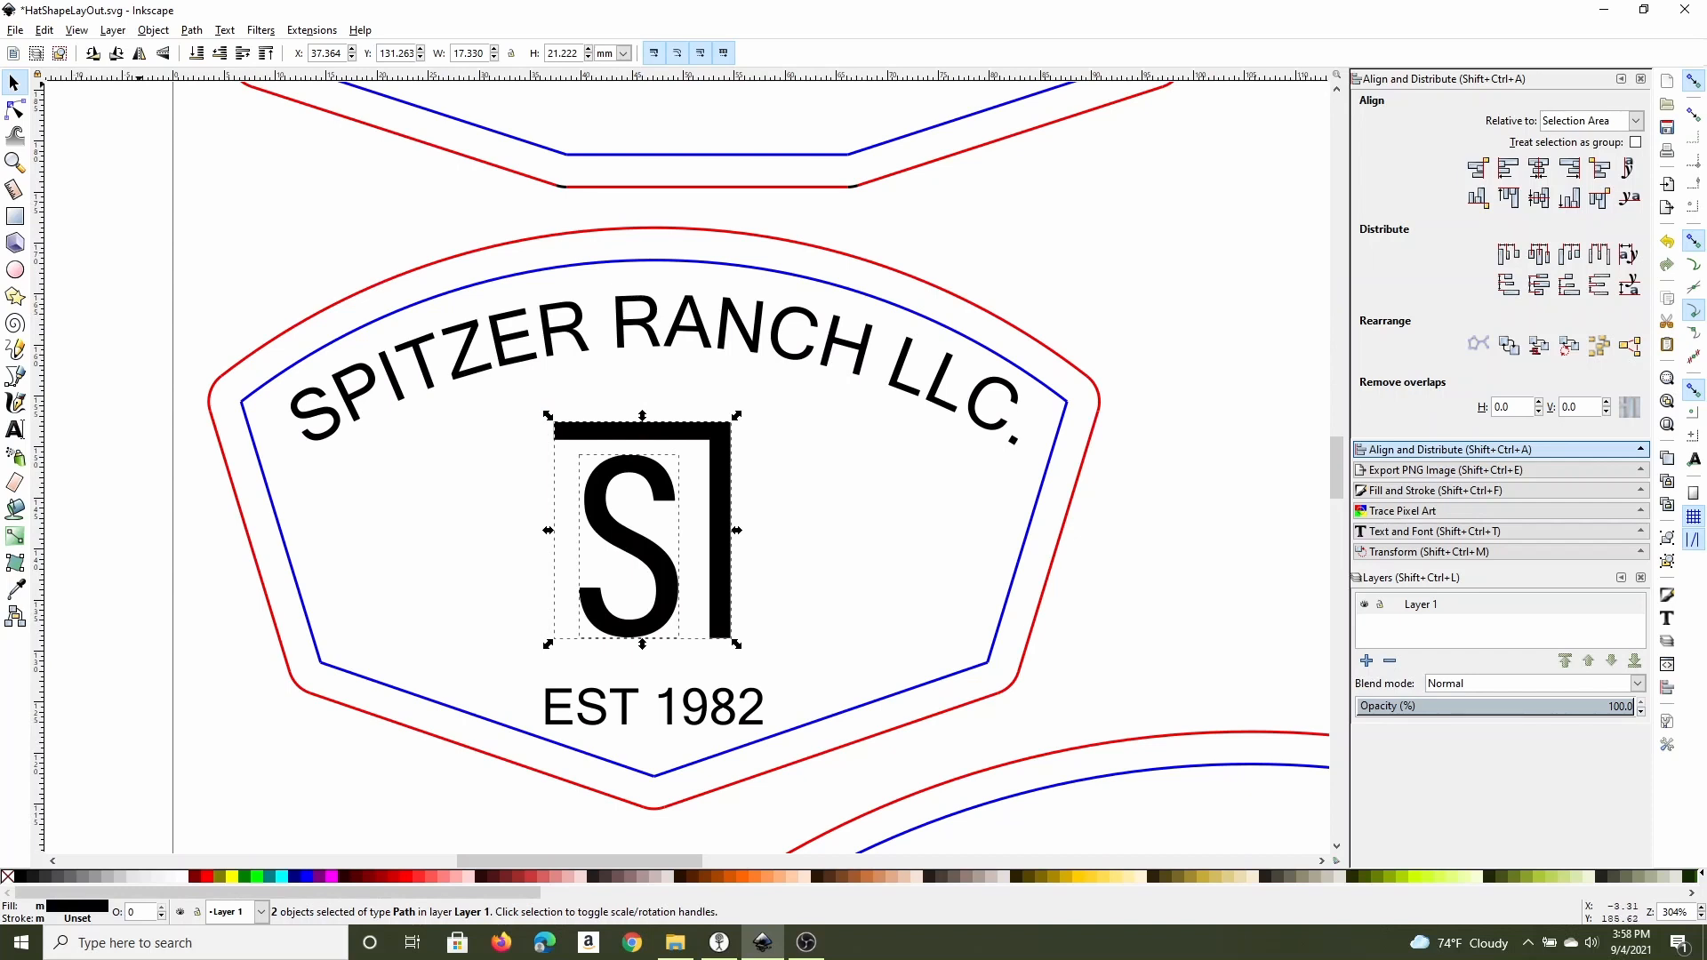
click(153, 30)
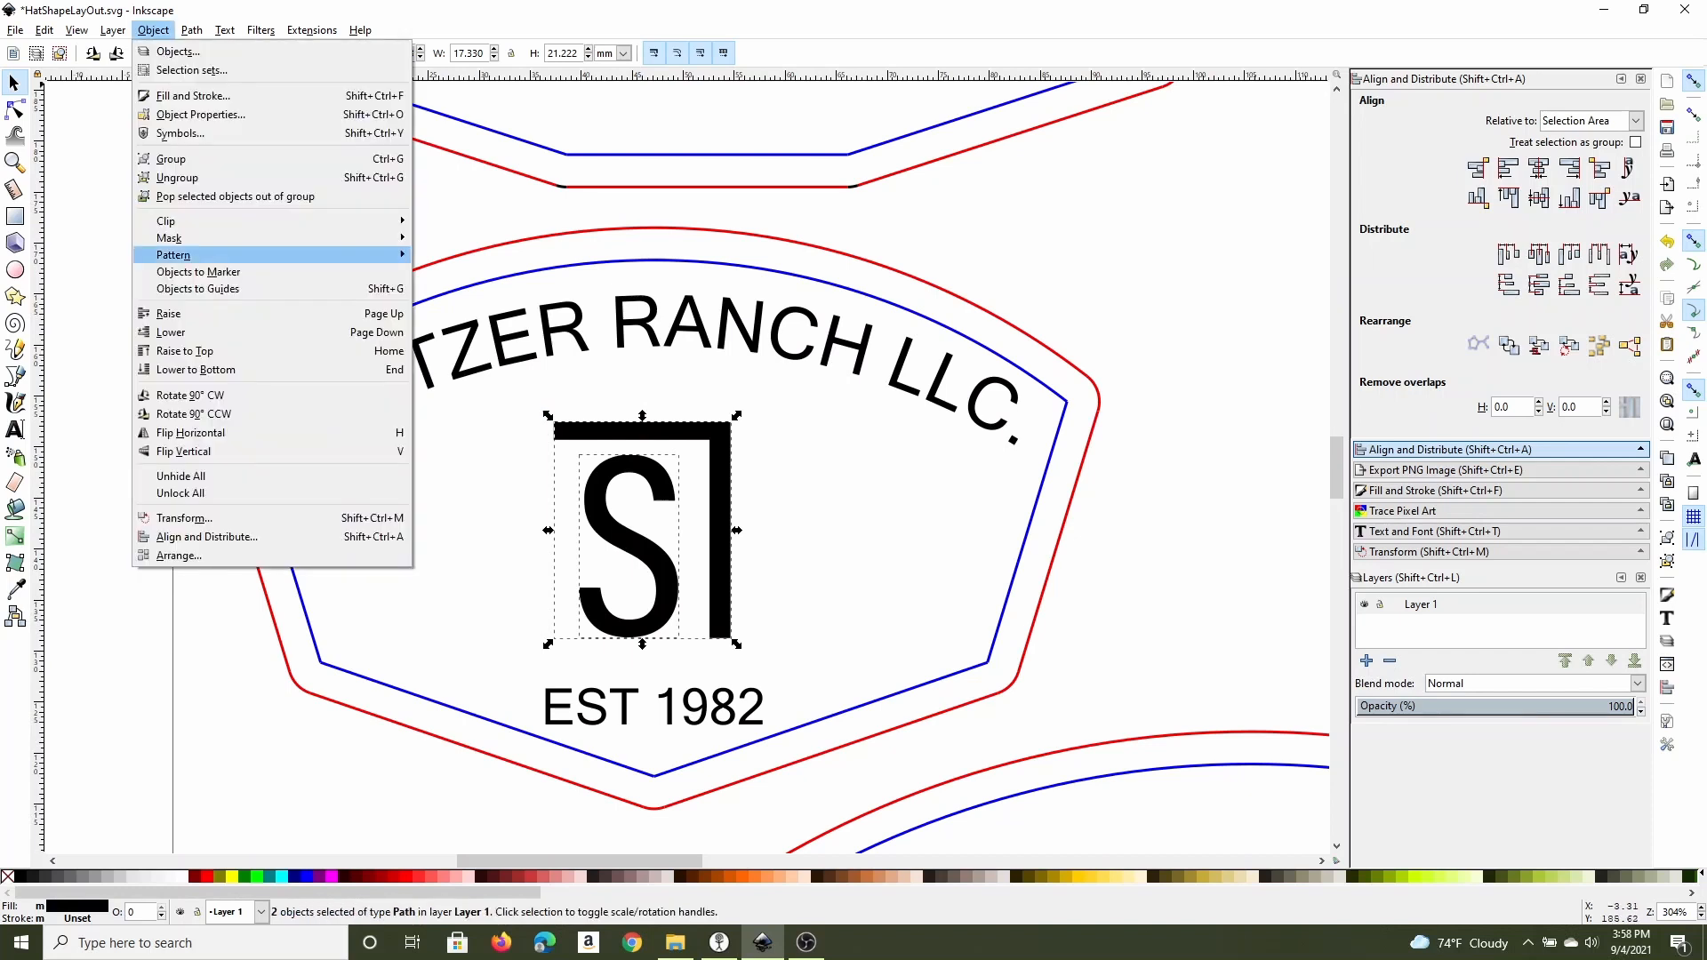
click(177, 177)
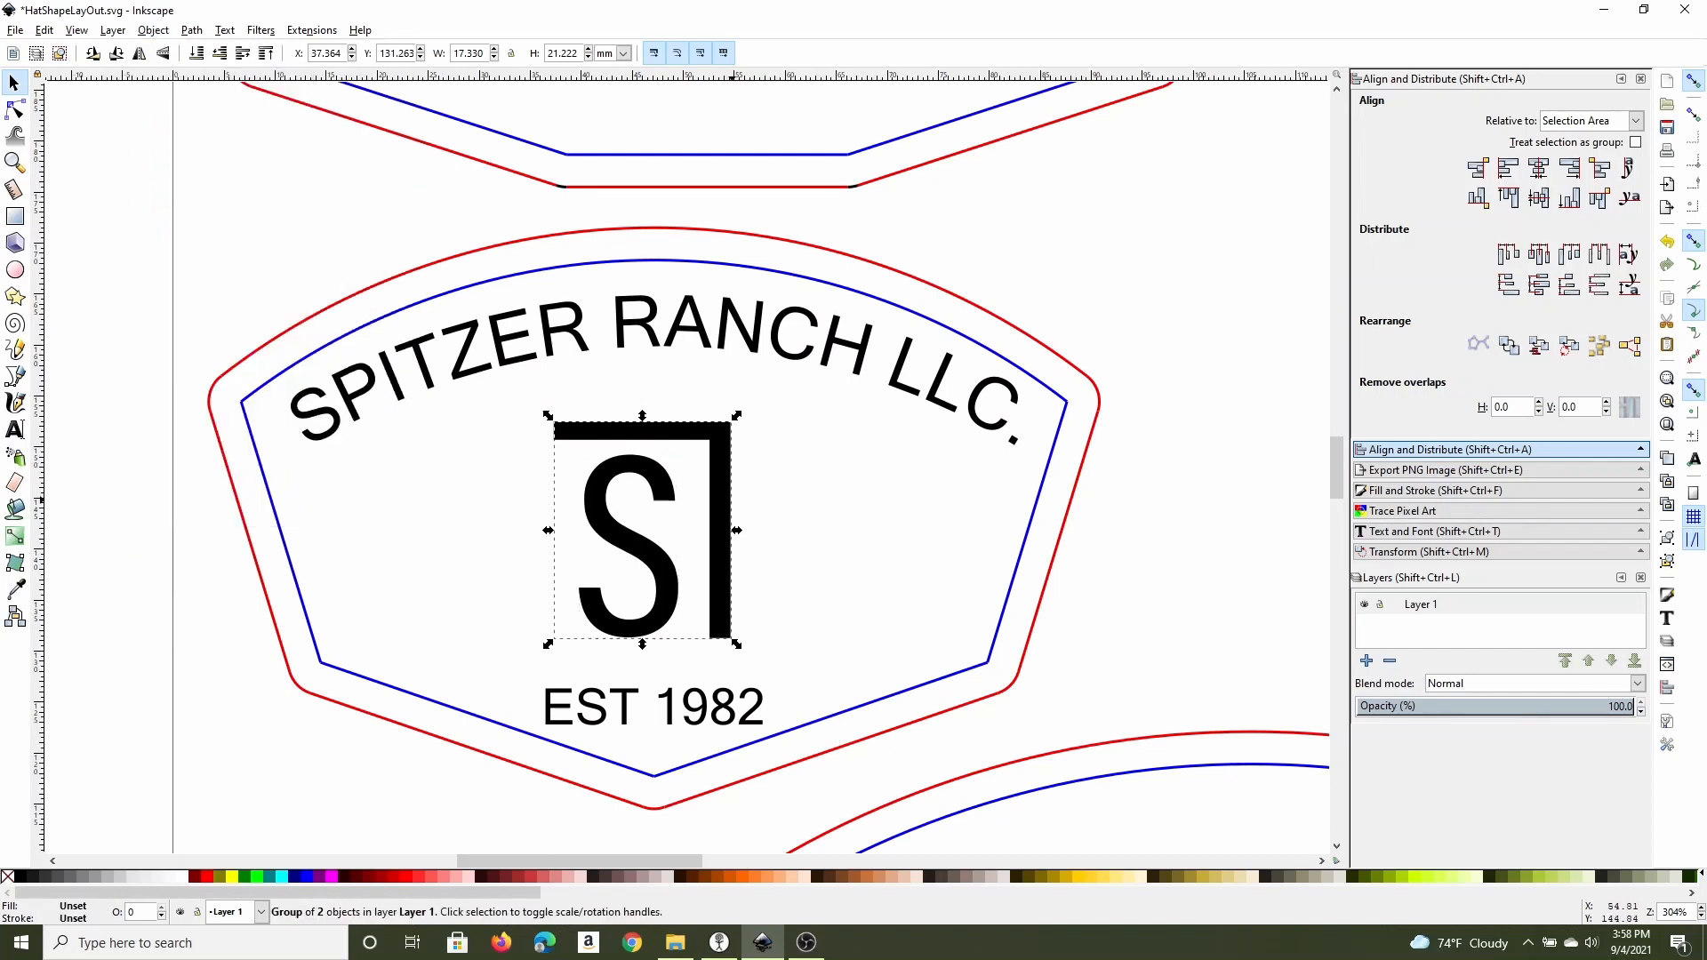
key(Escape)
Enlarge the emblem group proportionally from its upper-right and lower-left corners to about 23.5 by 28.8 mm.
click(727, 535)
key(ctrl+c)
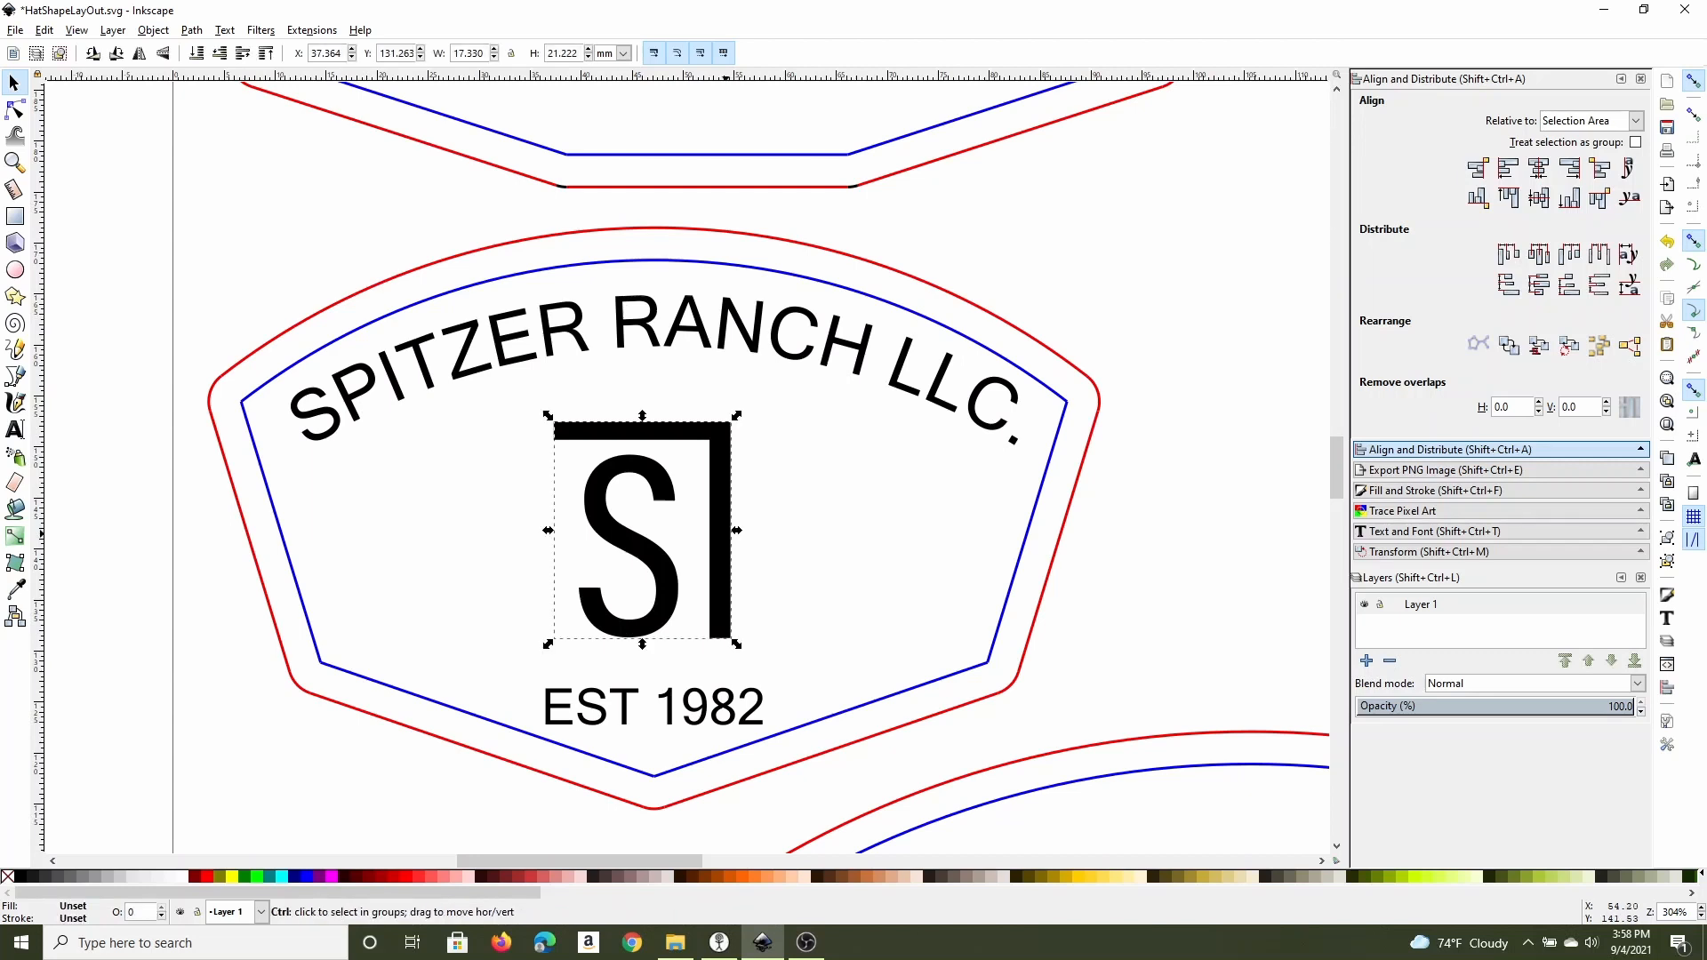
drag(736, 415, 776, 368)
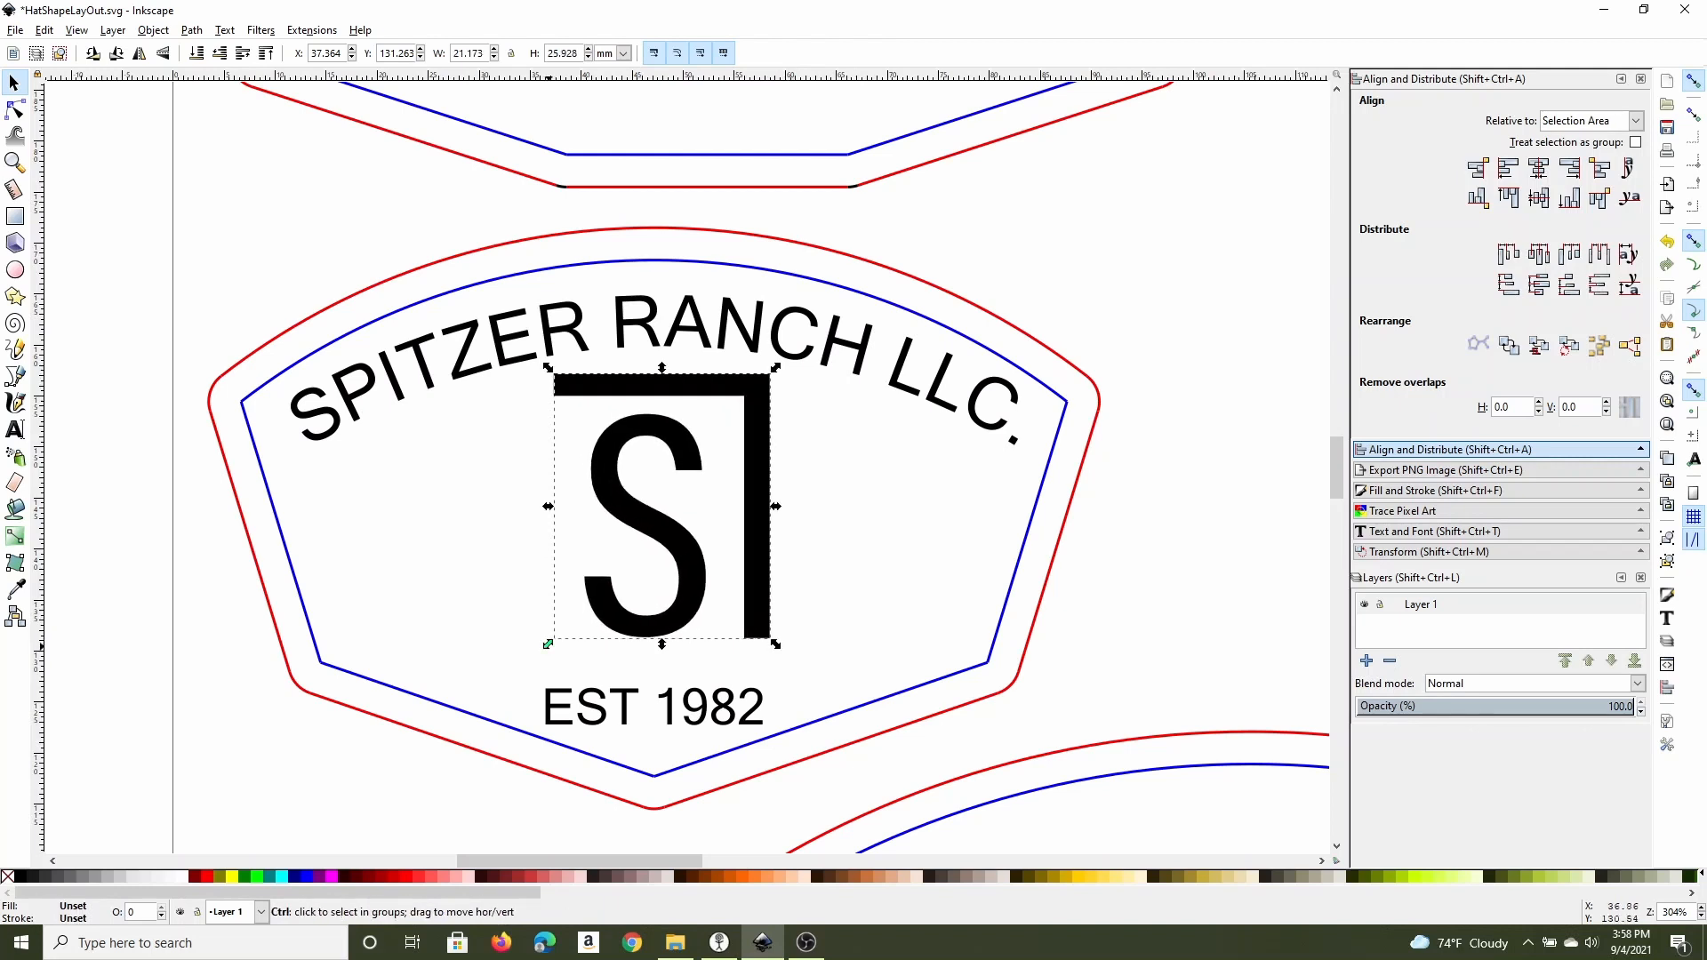
drag(548, 644, 530, 667)
key(Escape)
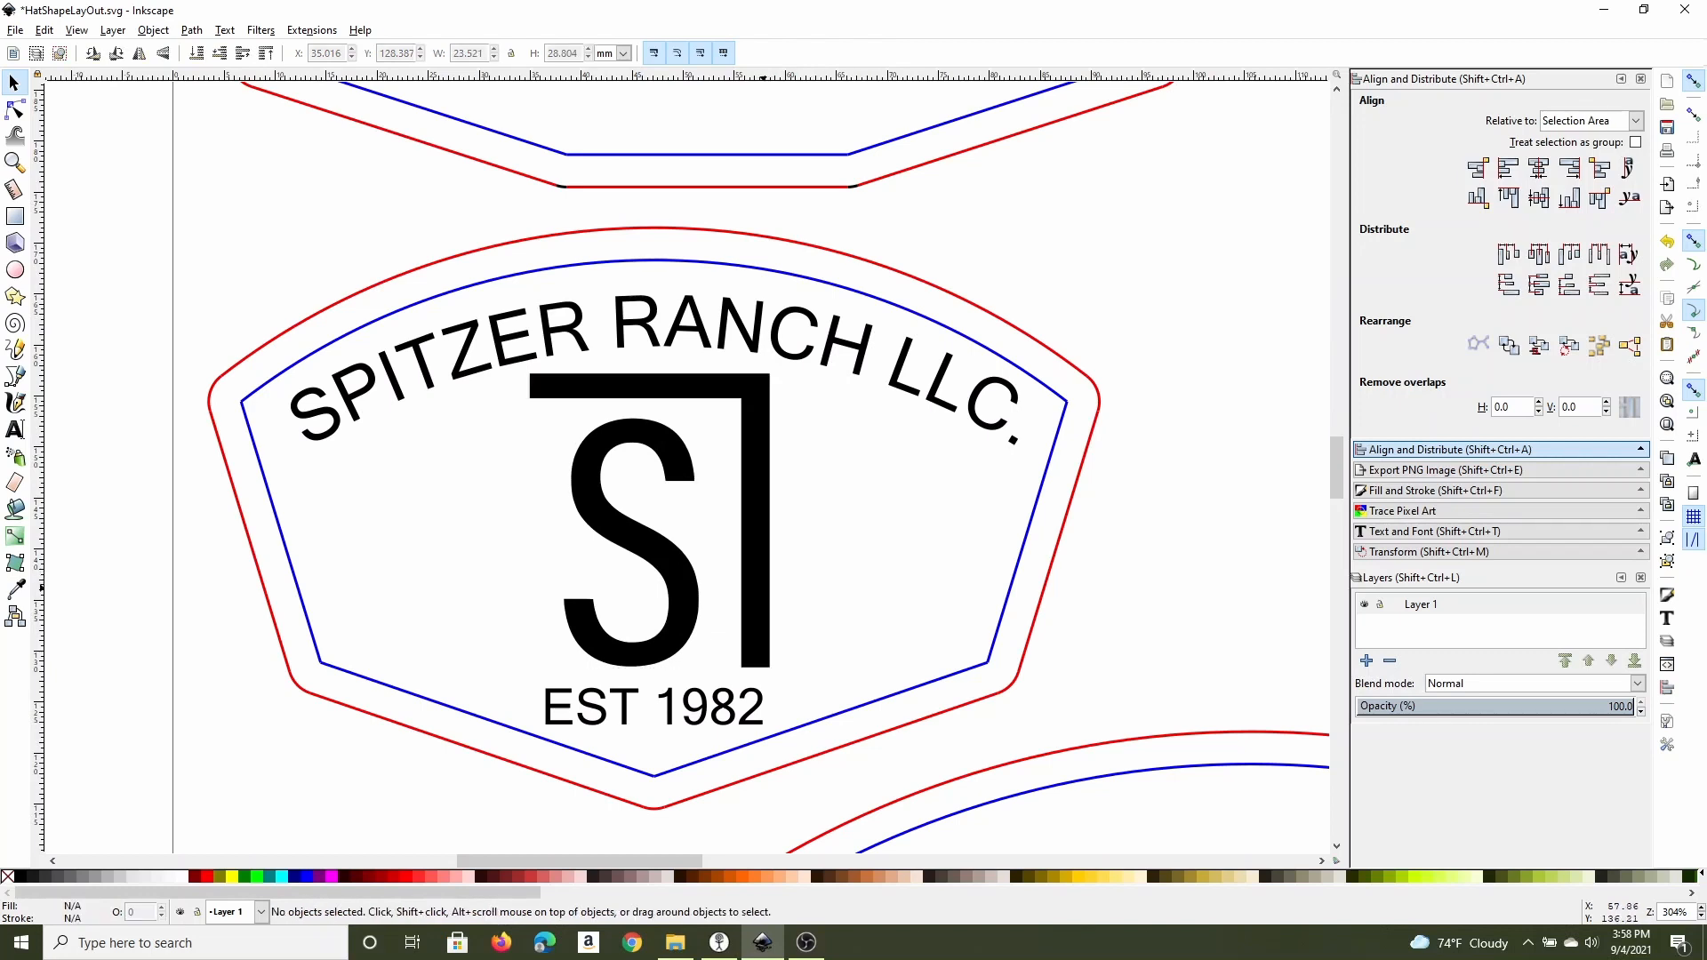
Center the enlarged emblem group on the vertical axis of the blue top arc.
click(763, 454)
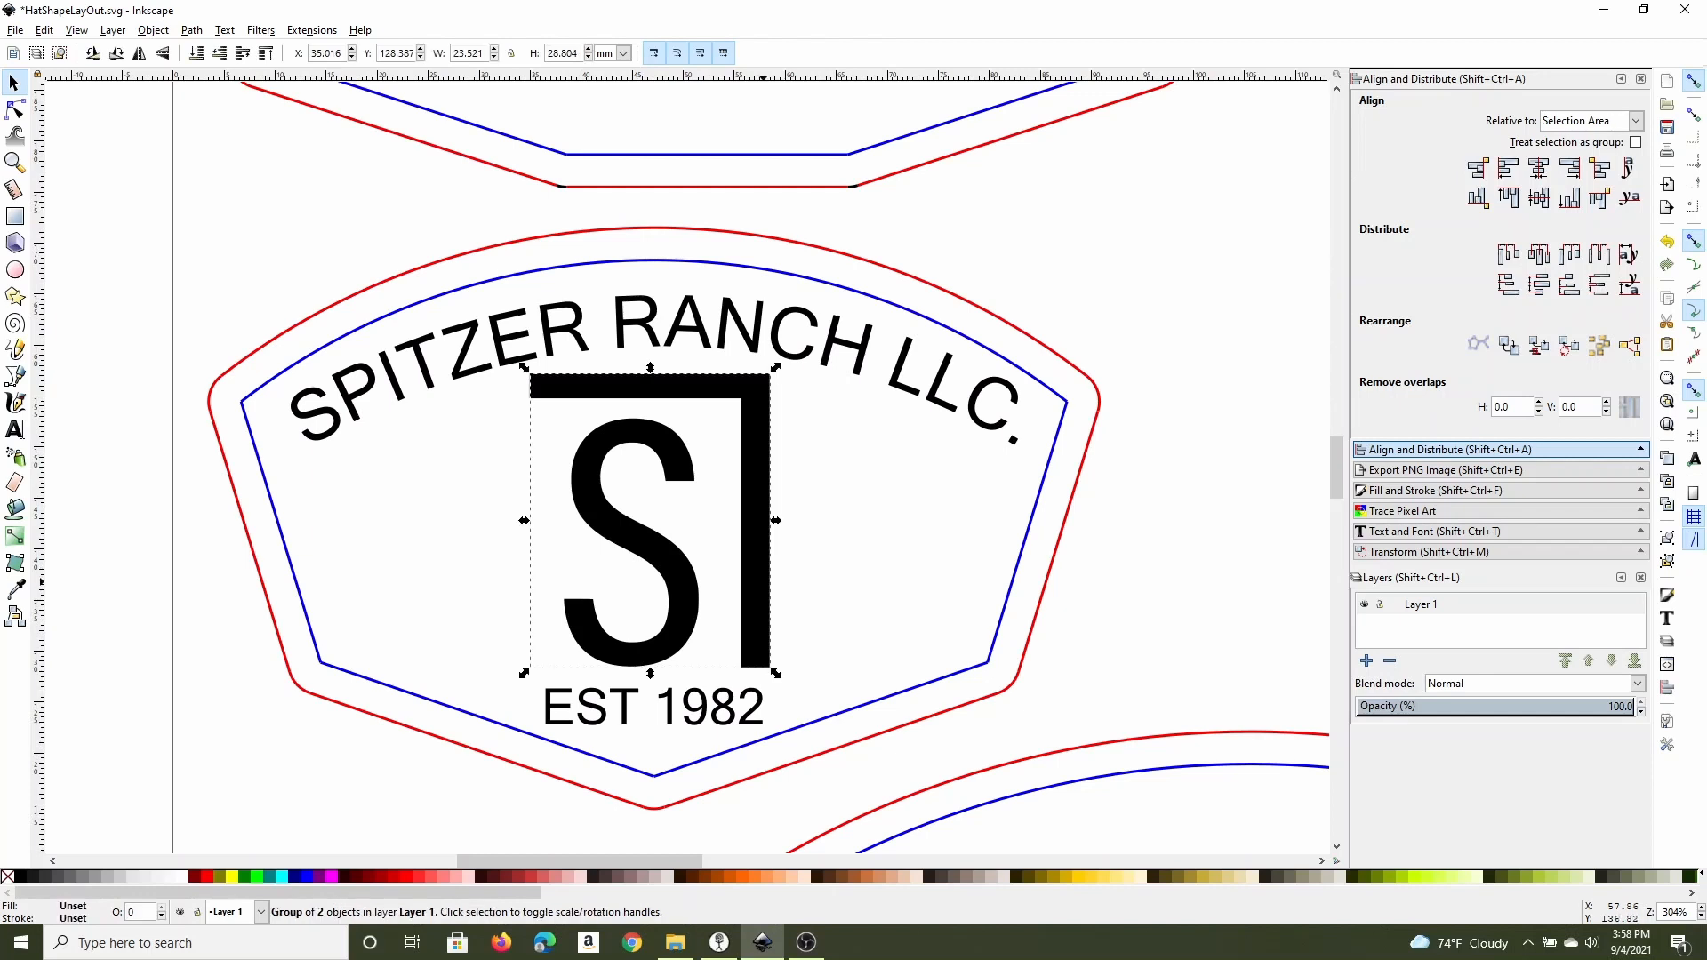
key(shift)
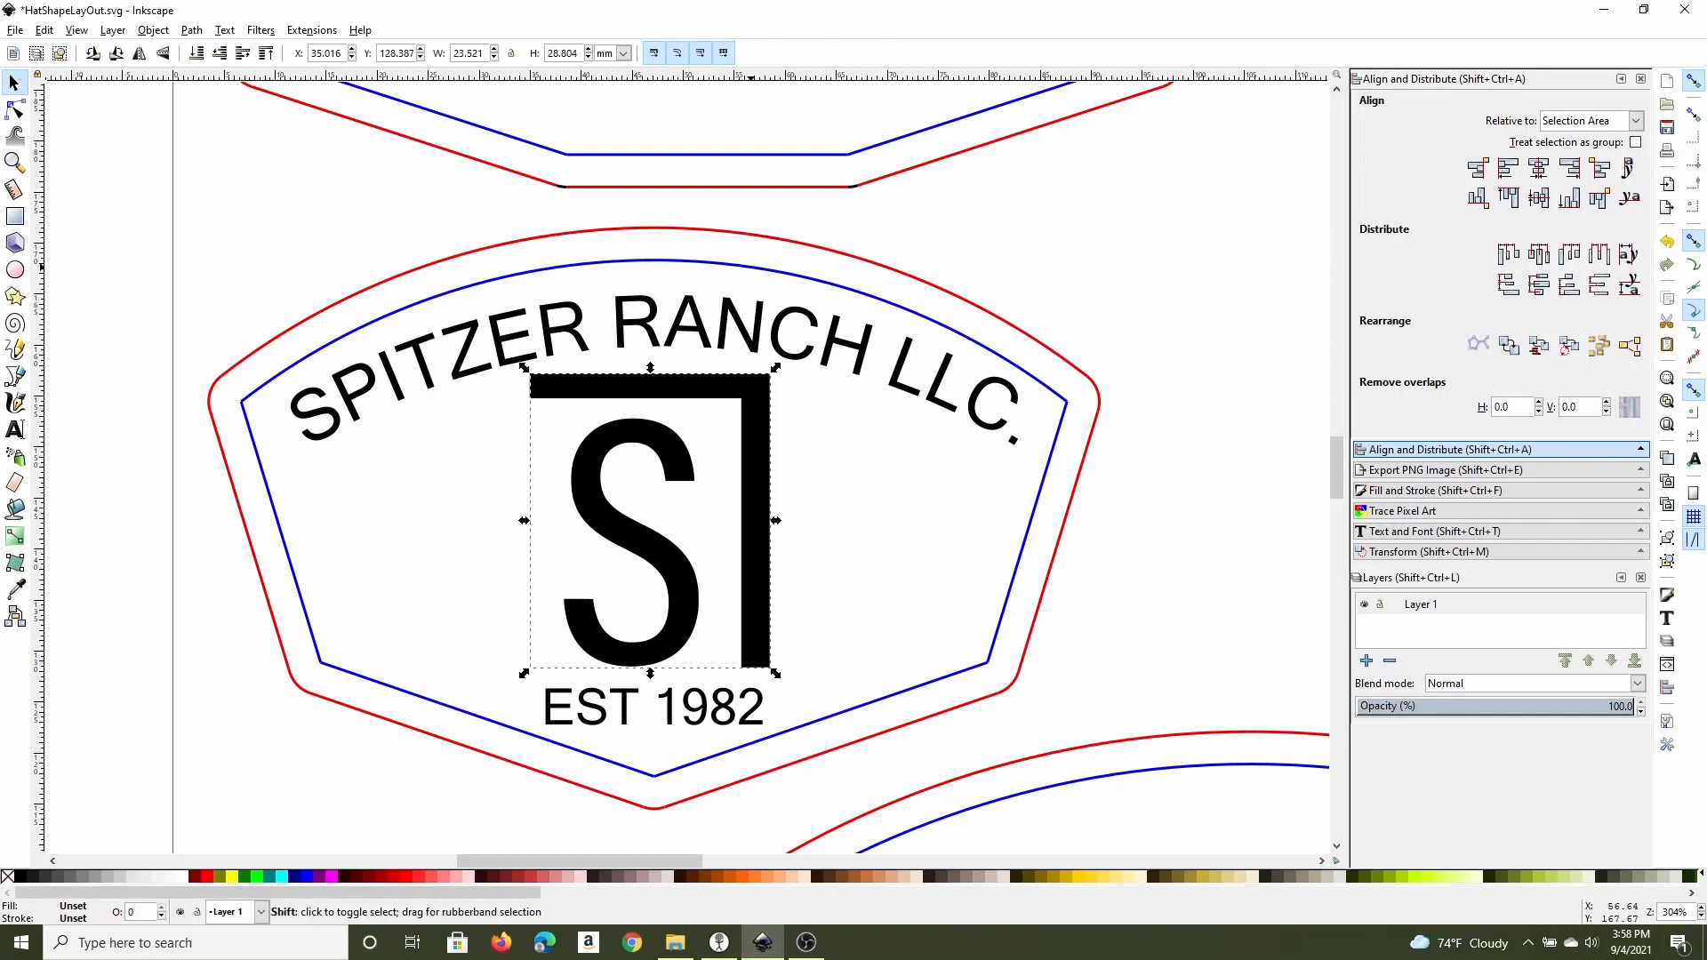
shift+click(589, 262)
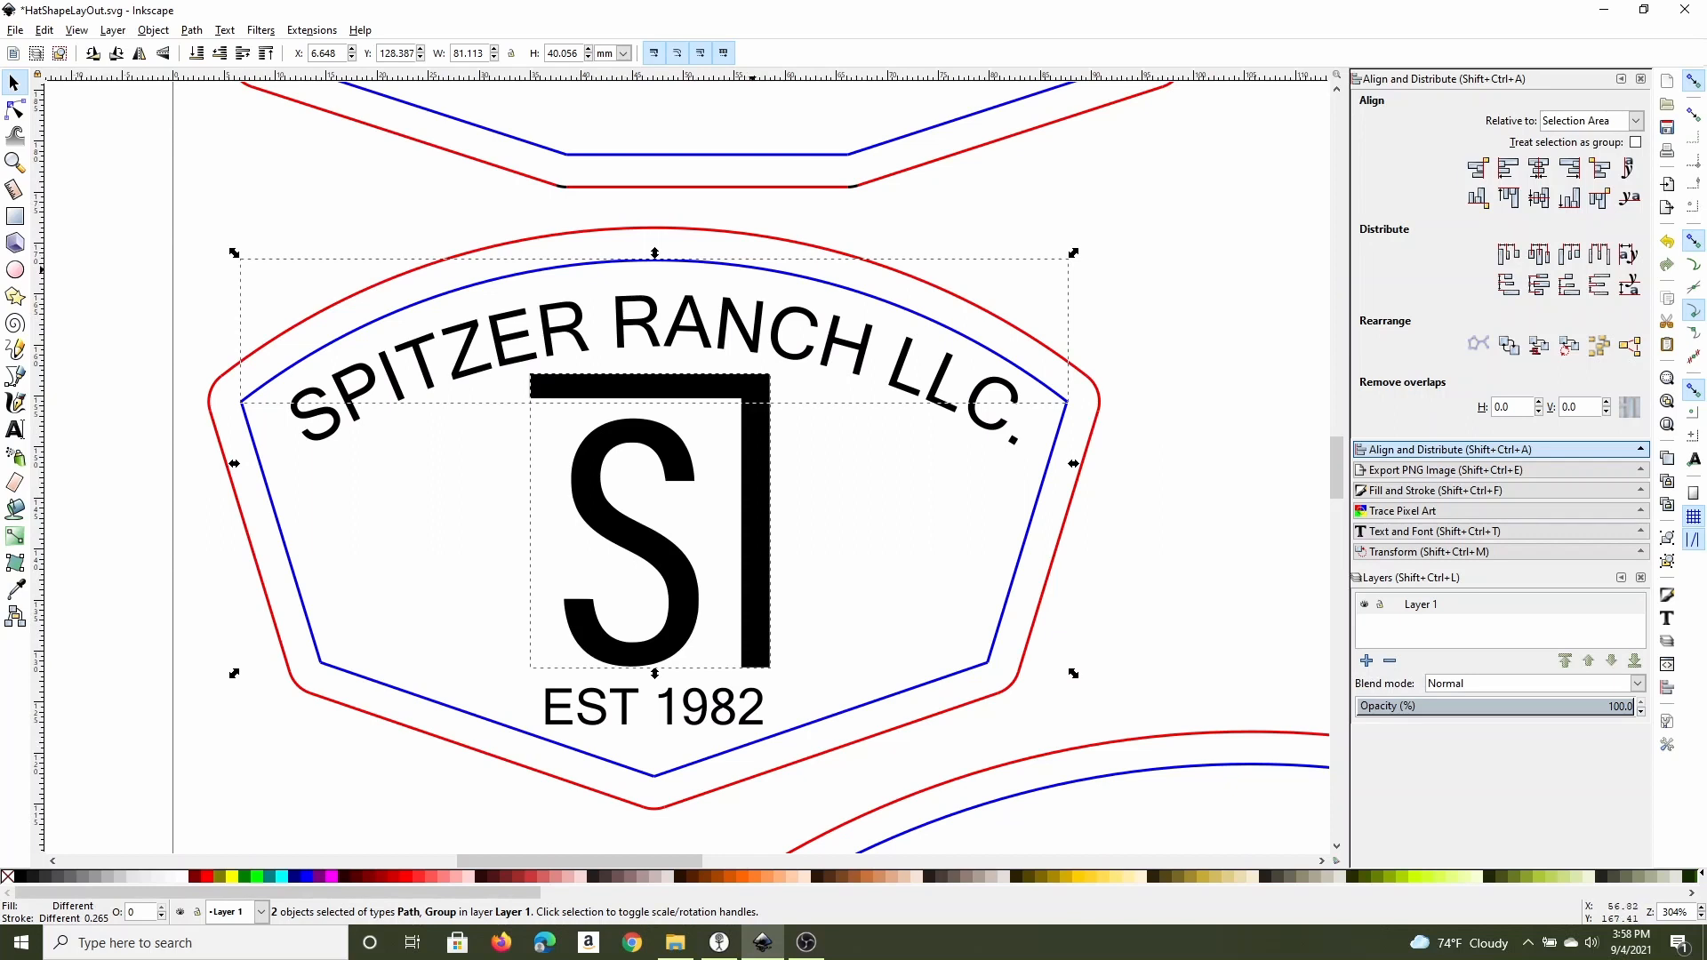
click(1539, 168)
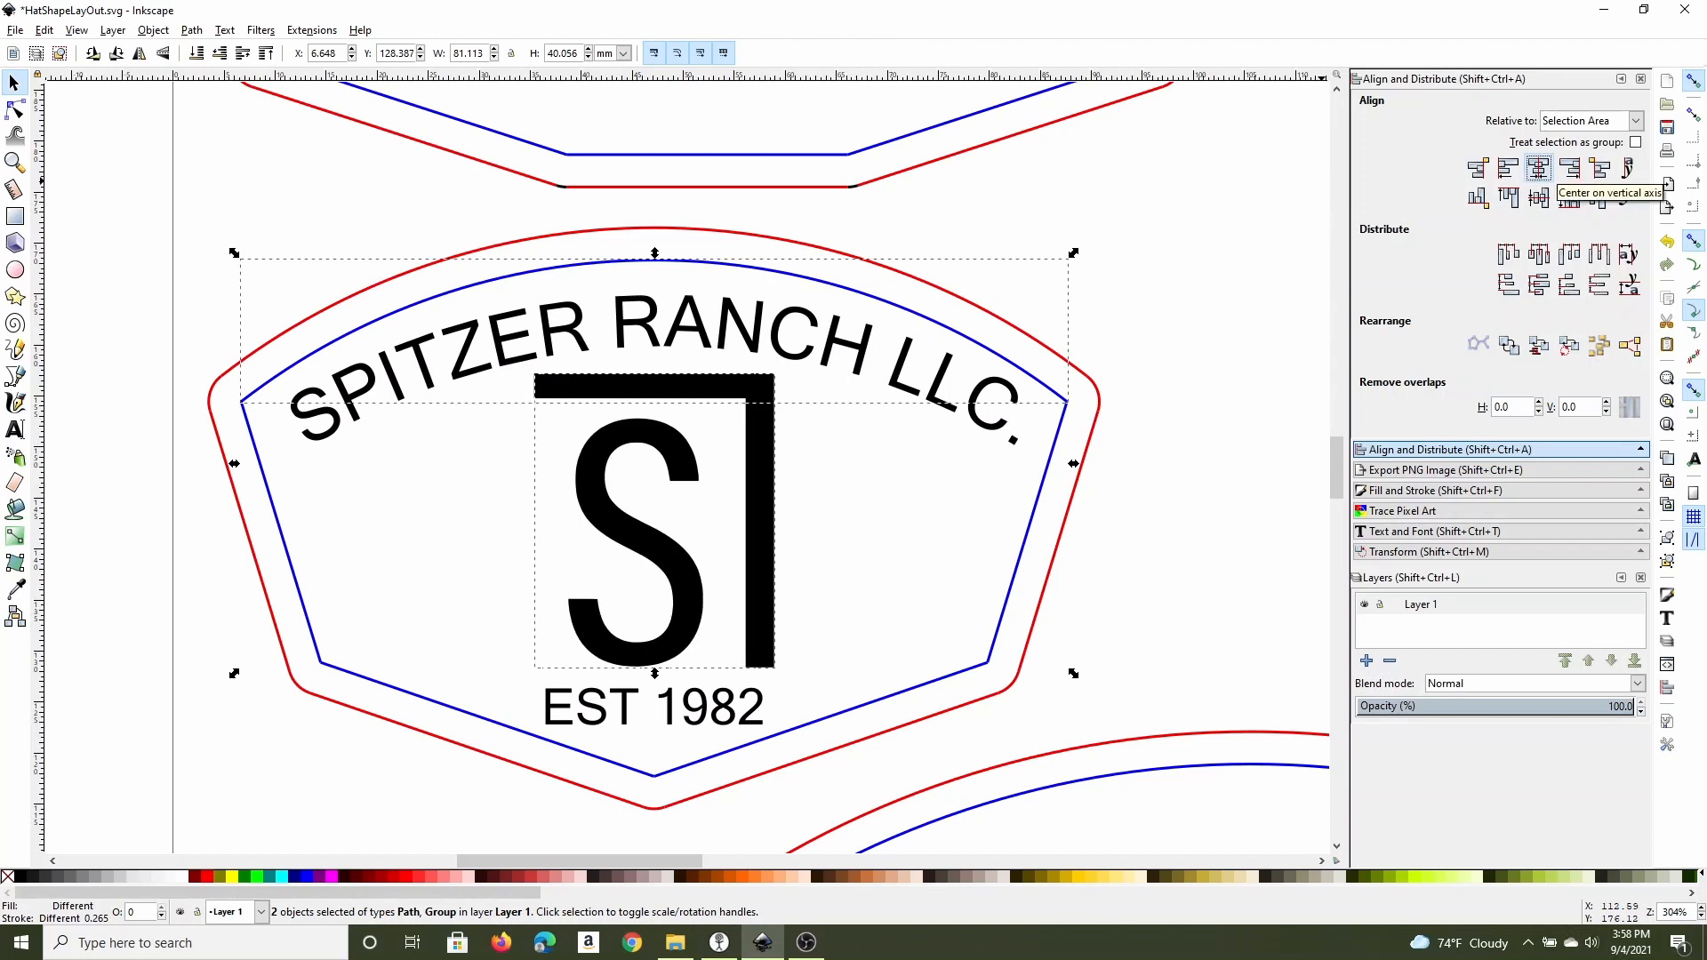
click(1182, 466)
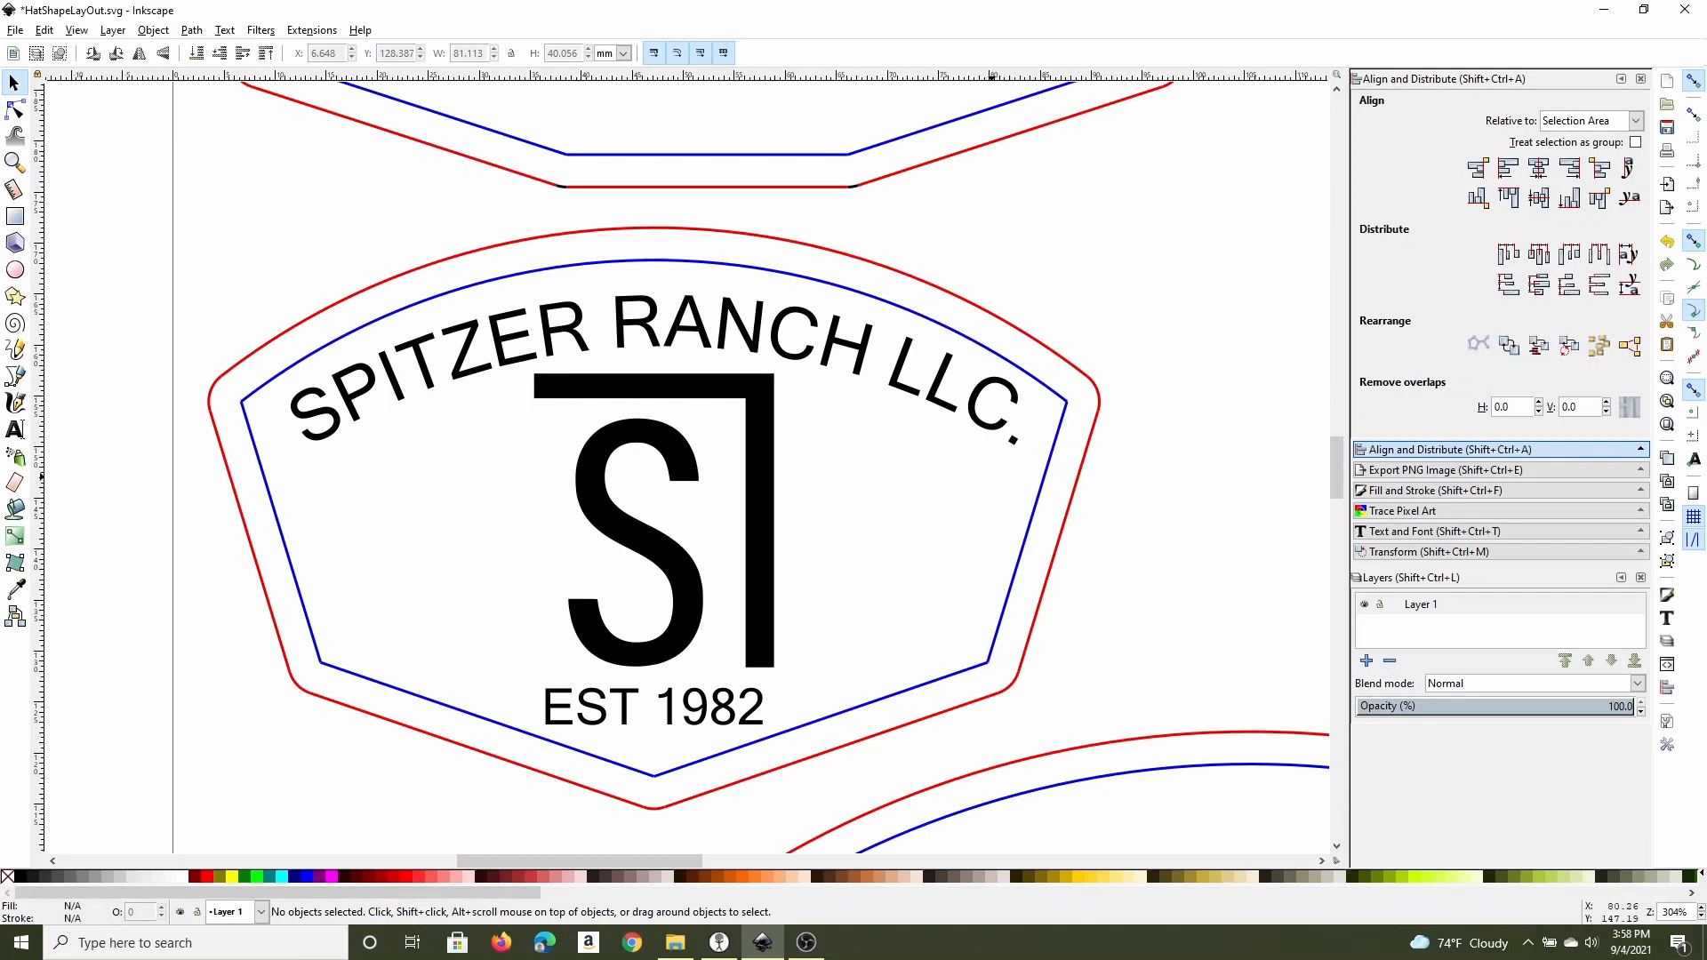
Nudge the curved SPITZER RANCH LLC. text up about 0.5 mm, away from the emblem.
click(800, 354)
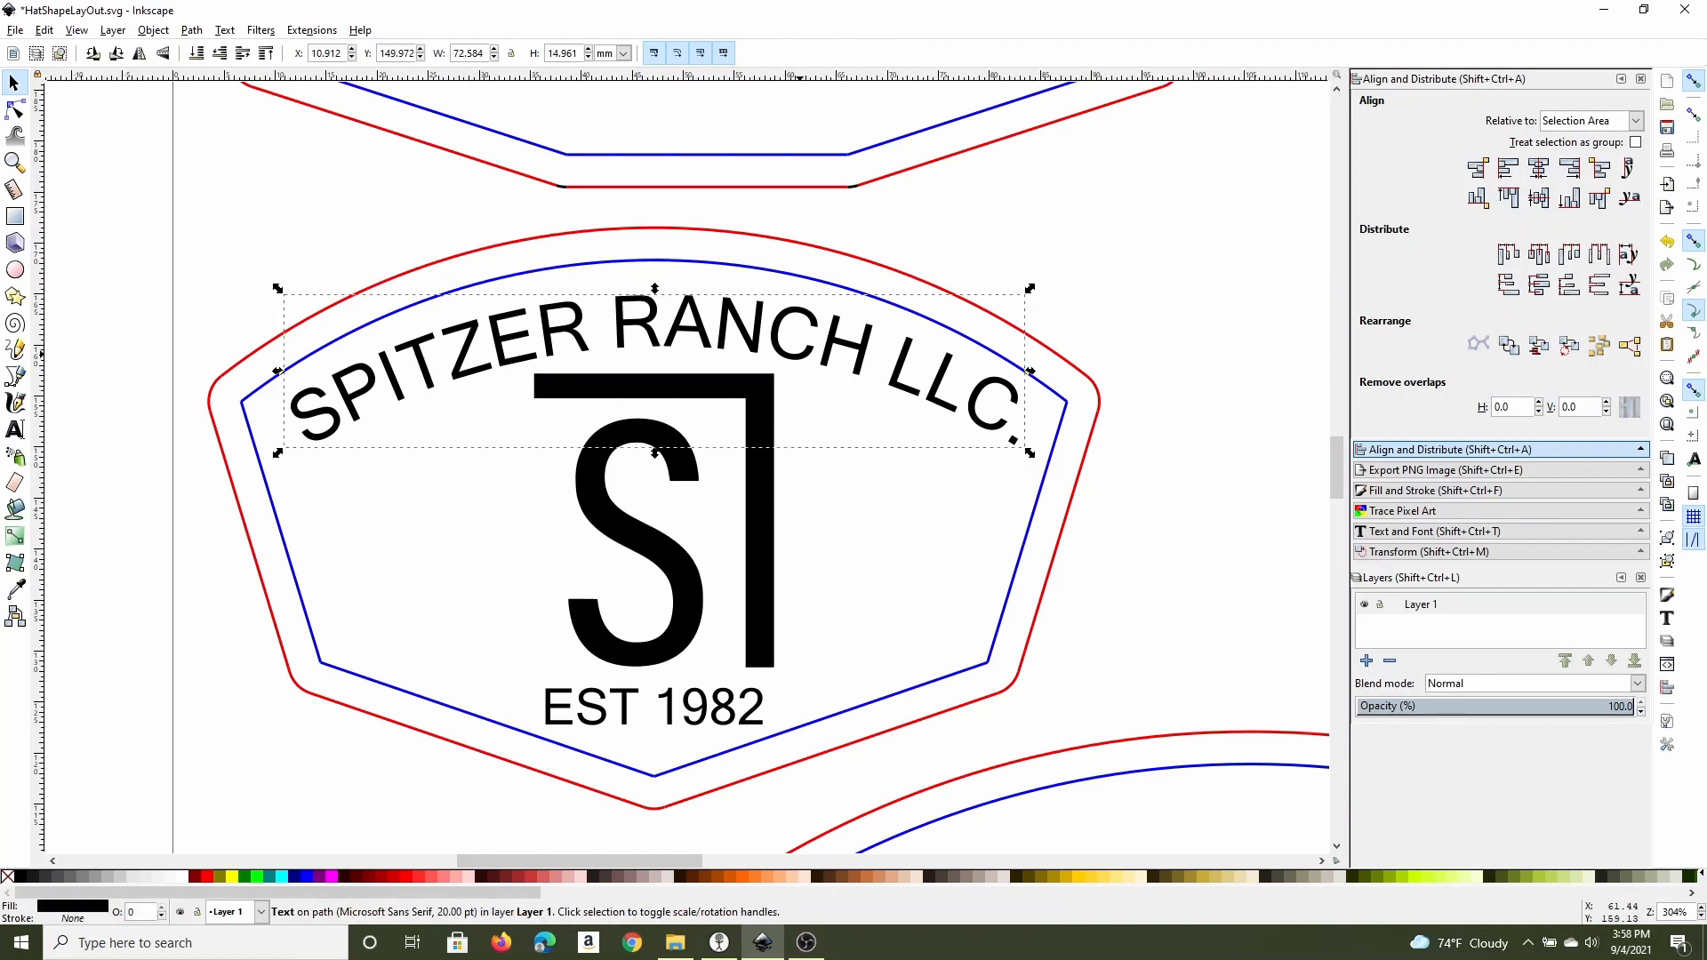
key(Up)
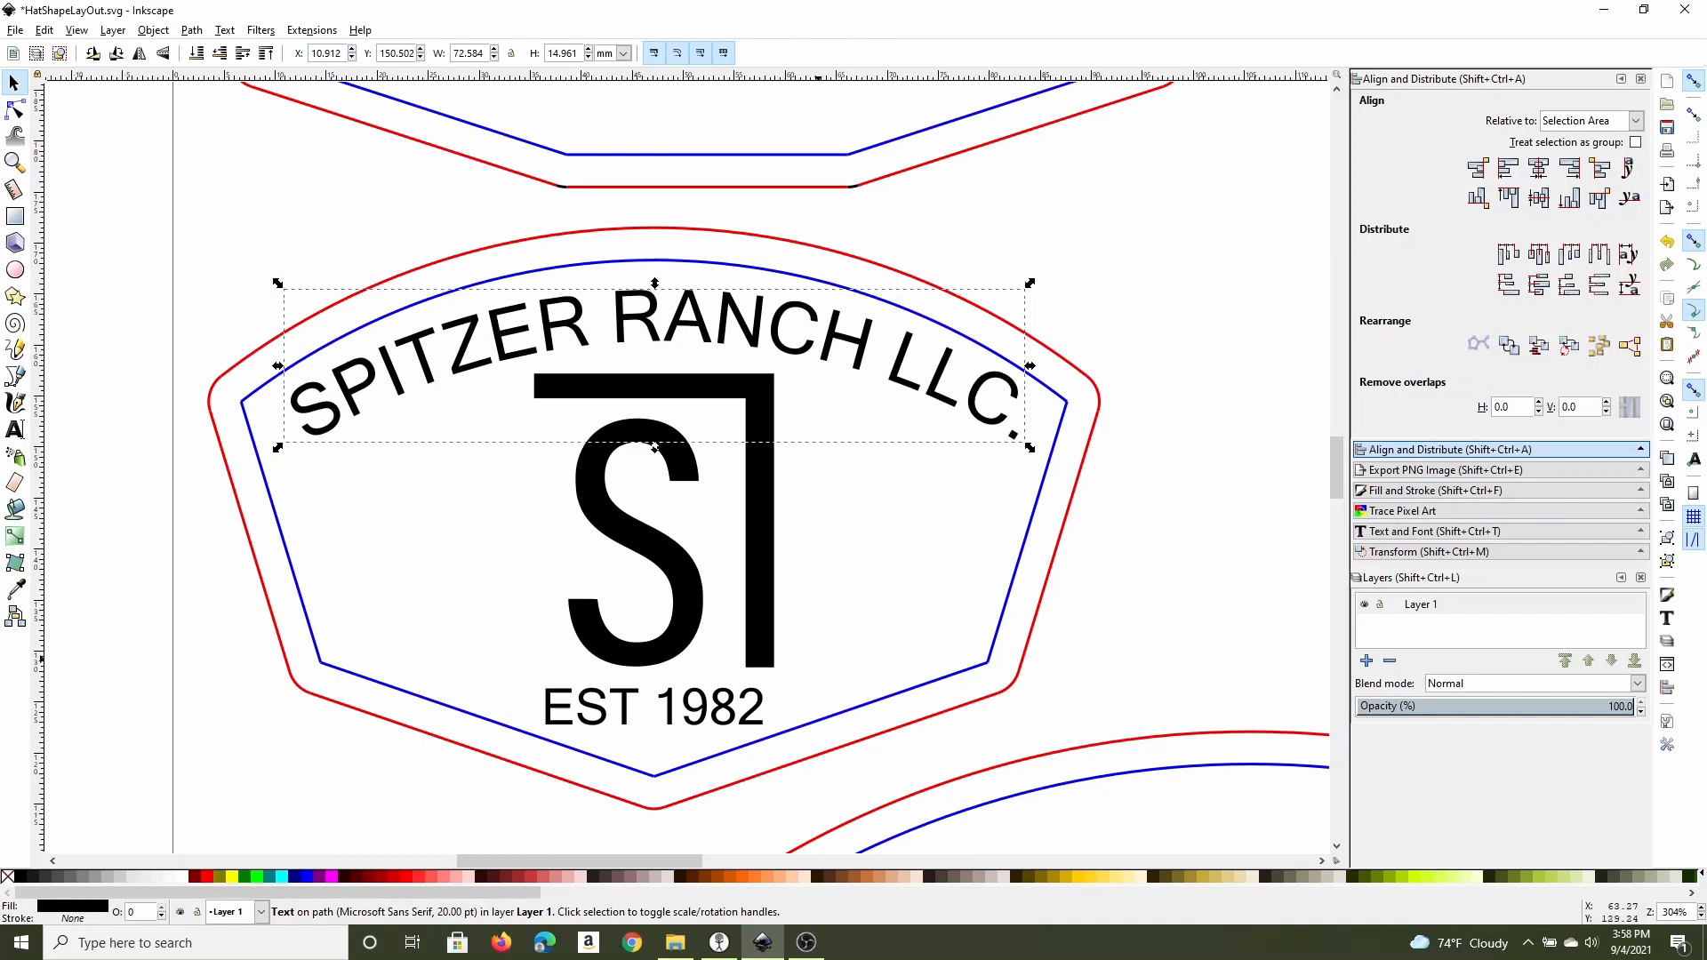
key(Escape)
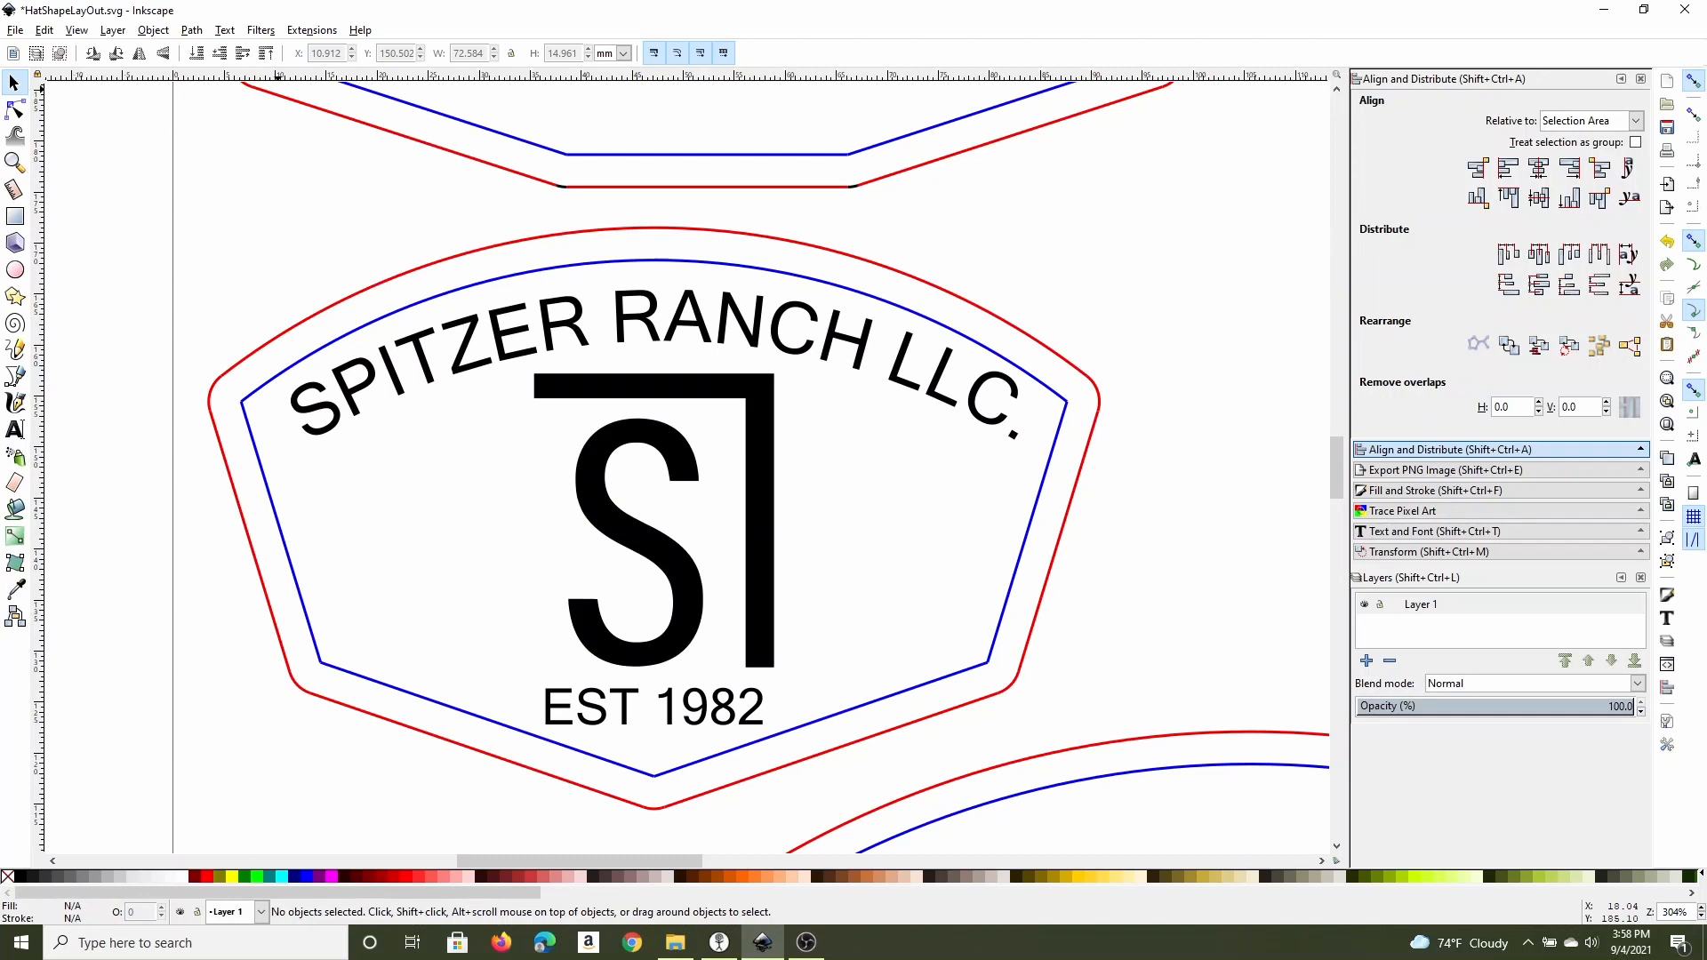
Delete the unused oval, hexagon, wide fan and diamond patch outlines from the lower part of the page.
click(76, 31)
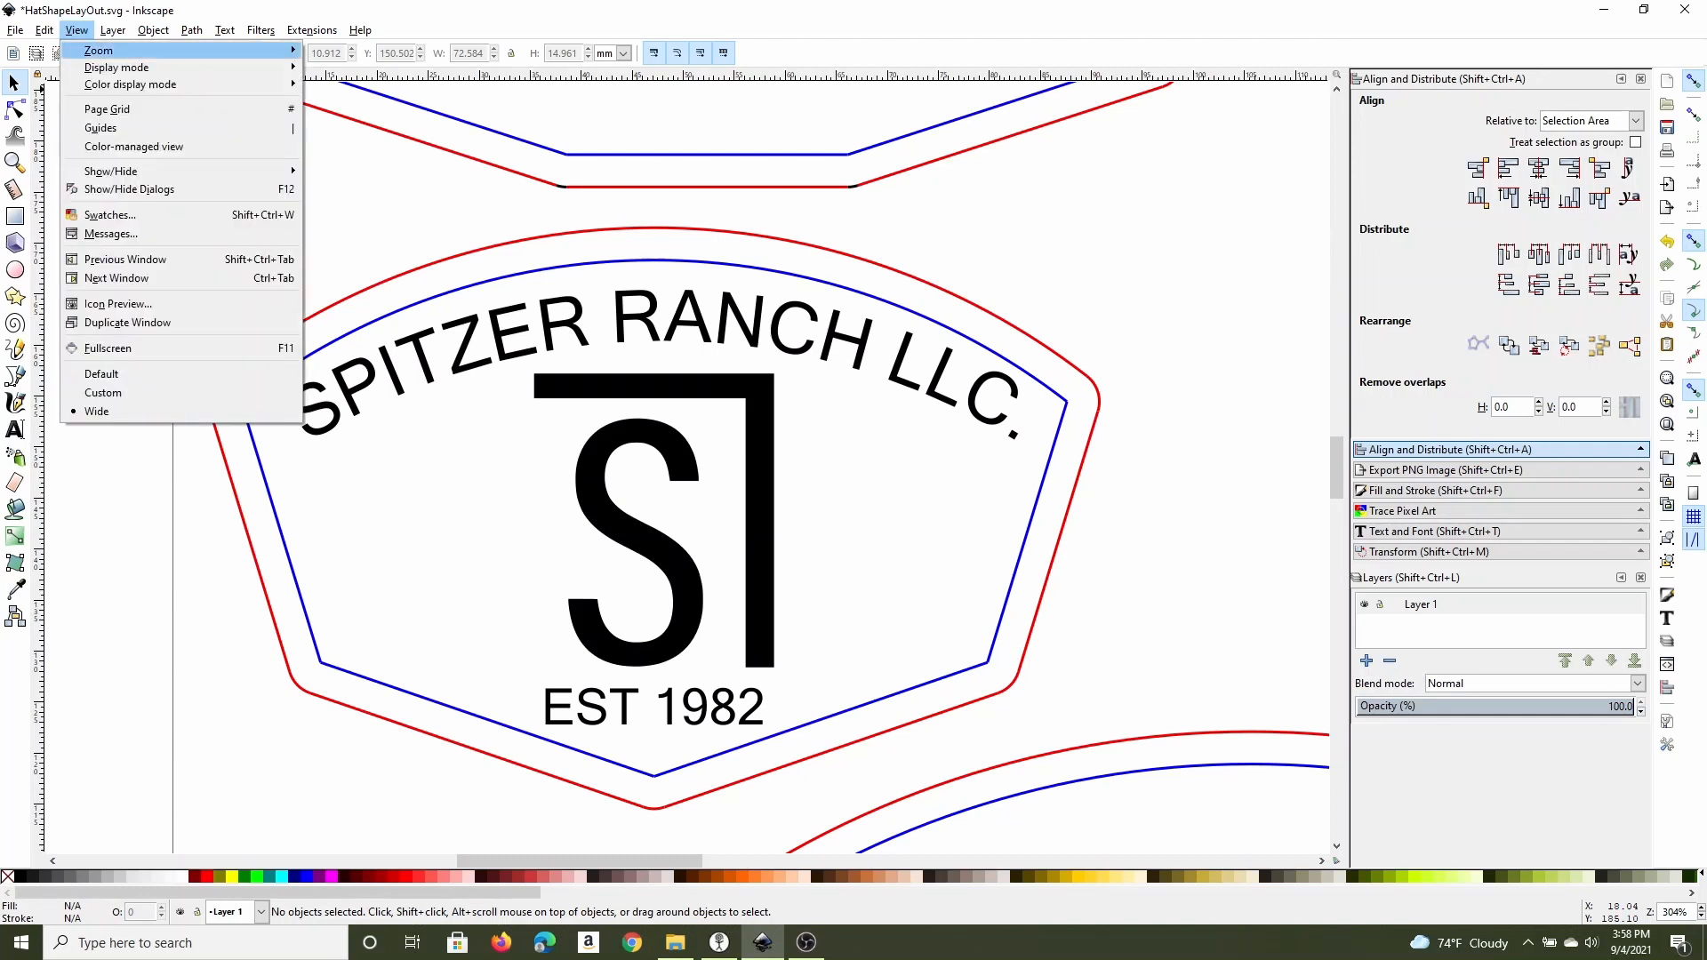
mouse_move(99, 50)
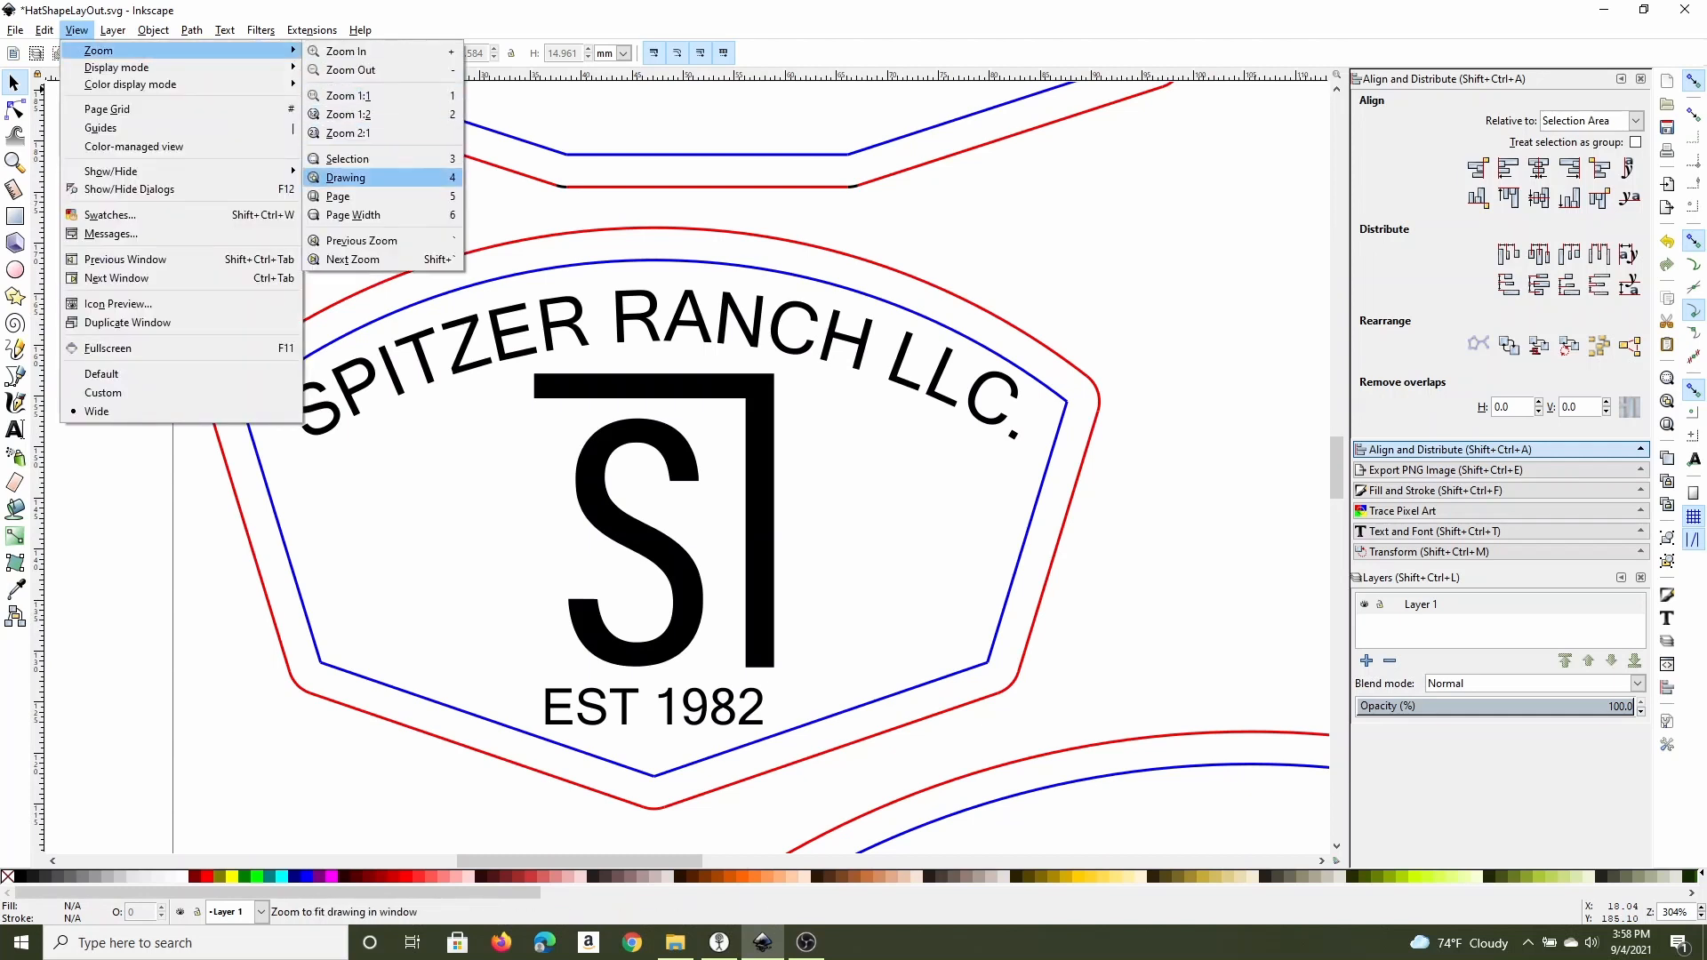
click(343, 196)
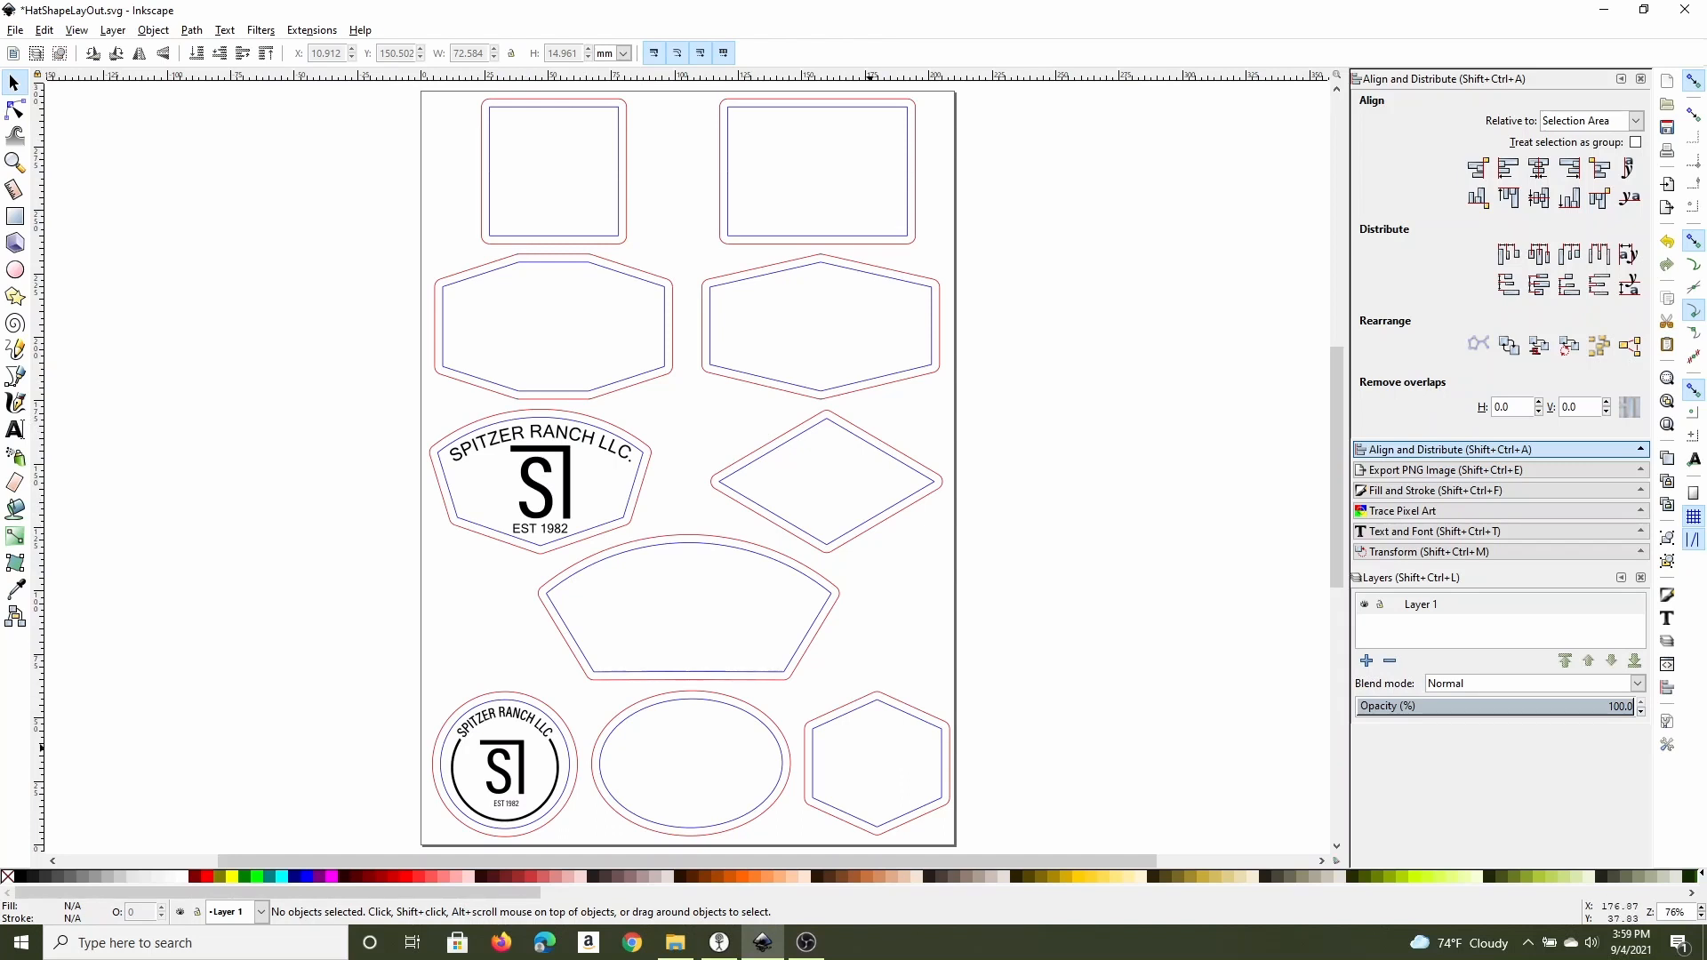
drag(972, 840, 586, 655)
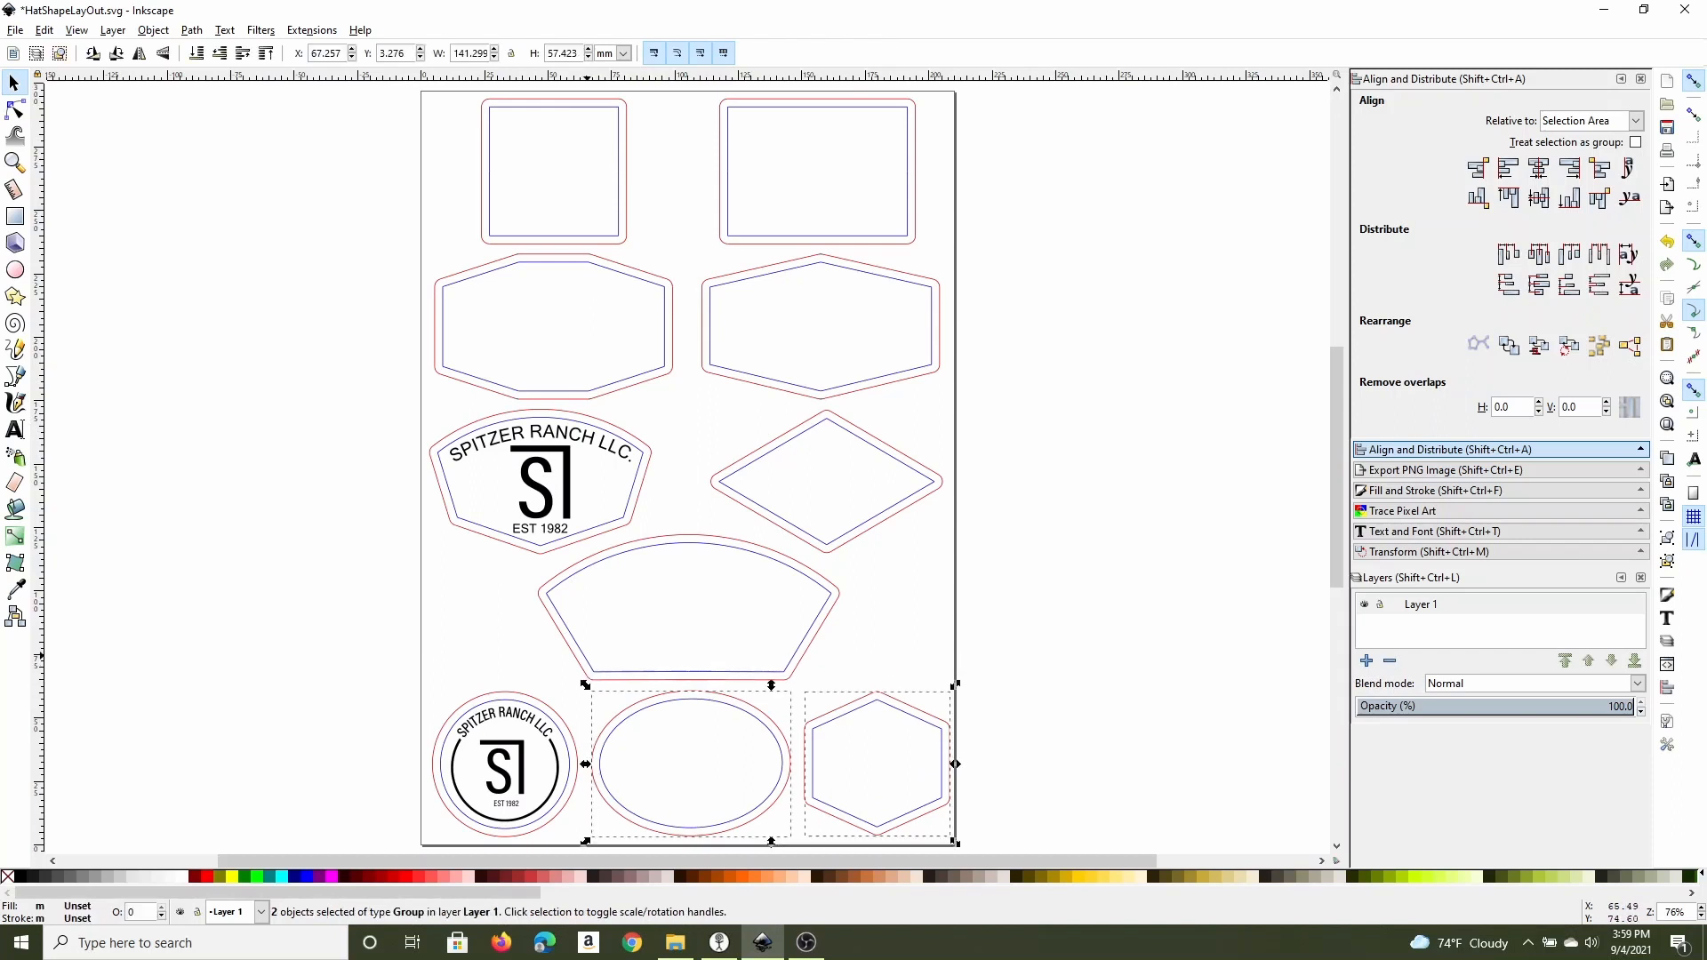
key(Delete)
drag(867, 691, 547, 563)
click(553, 574)
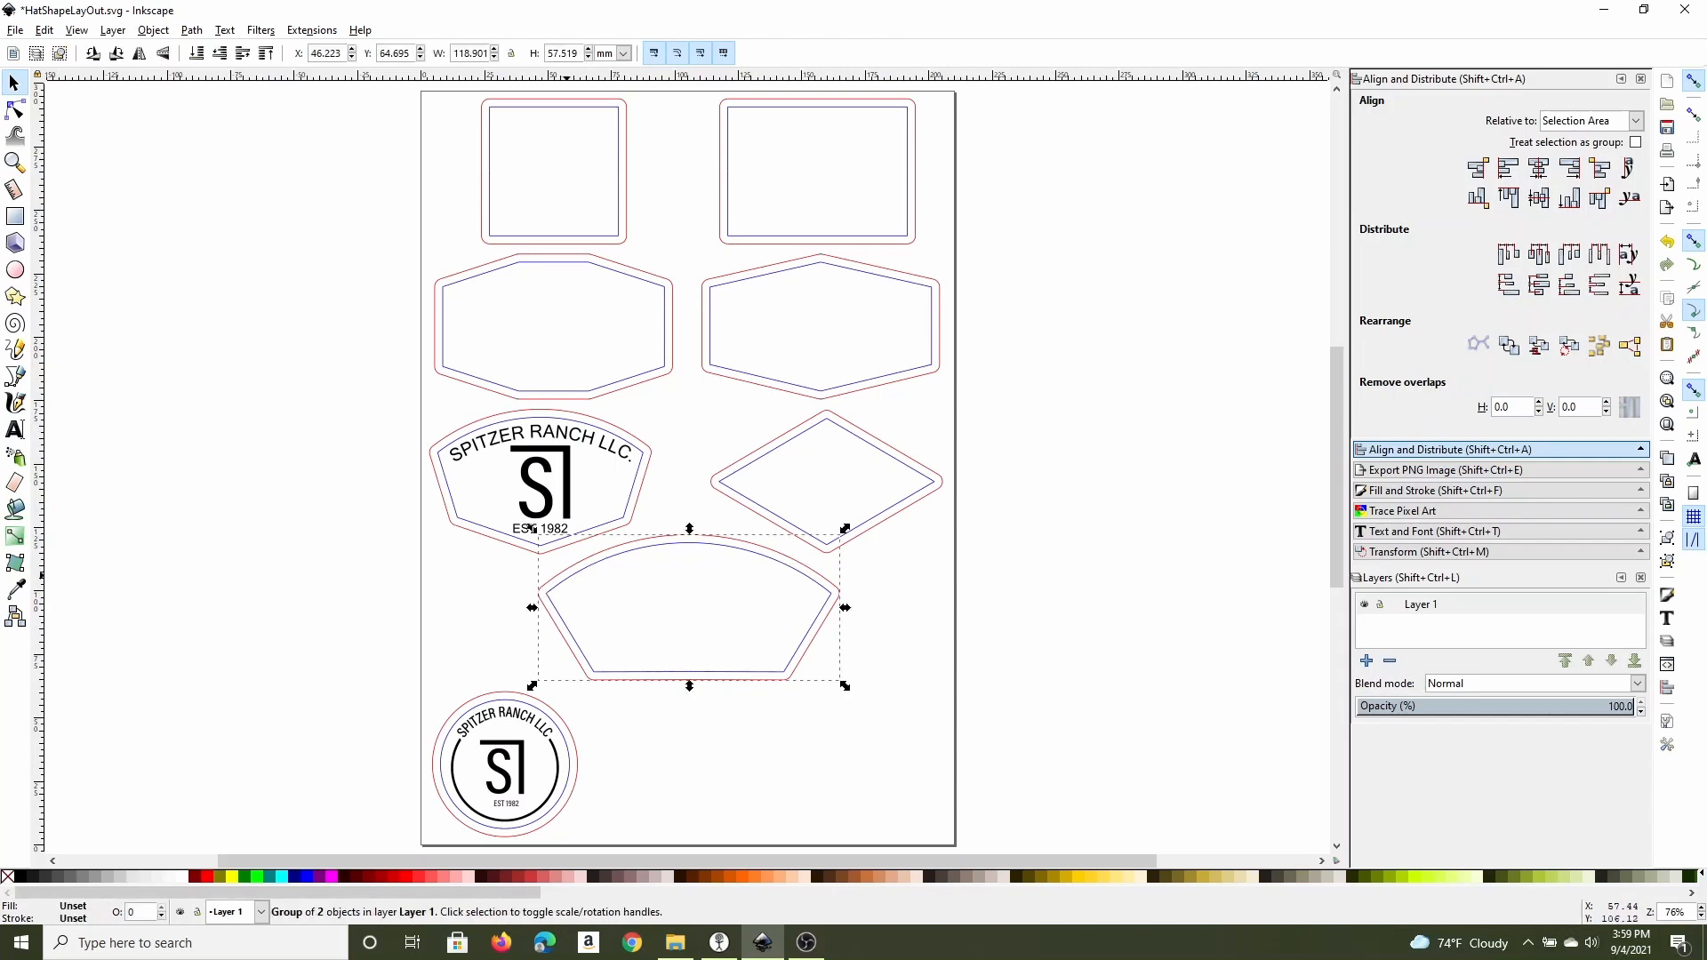
key(Delete)
click(871, 517)
key(Delete)
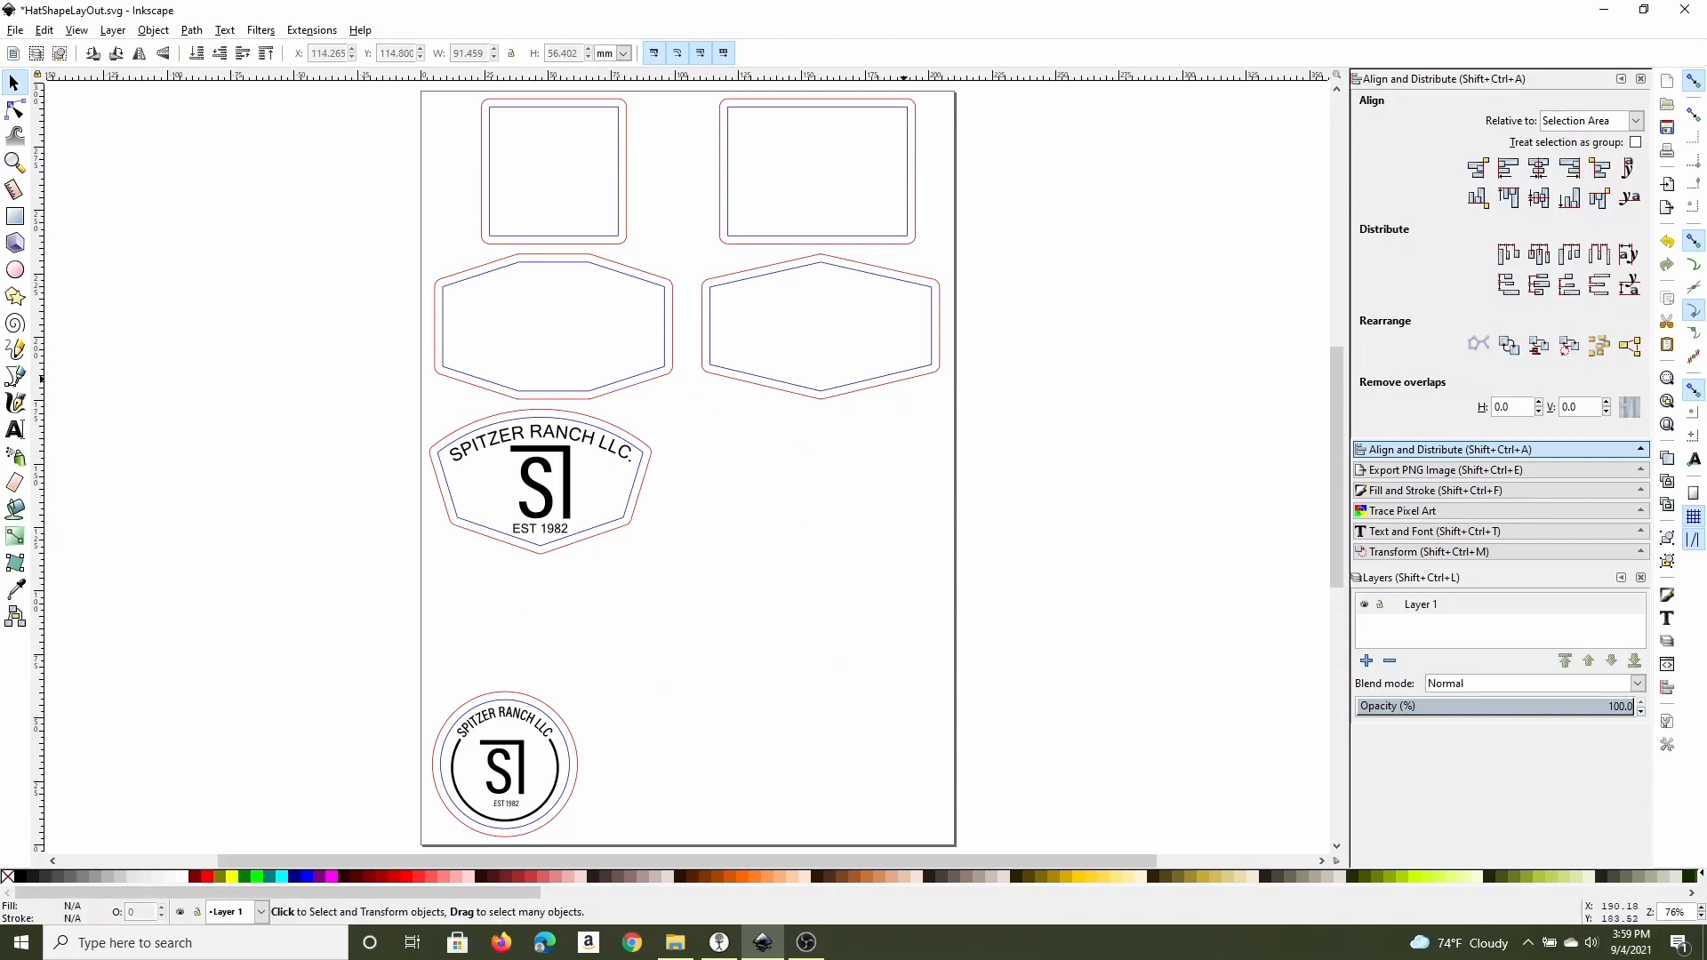
Delete the four empty patch outlines above the arched patch: two elongated polygons, the rounded rectangle and the rounded square.
click(903, 379)
key(Delete)
click(654, 379)
key(Delete)
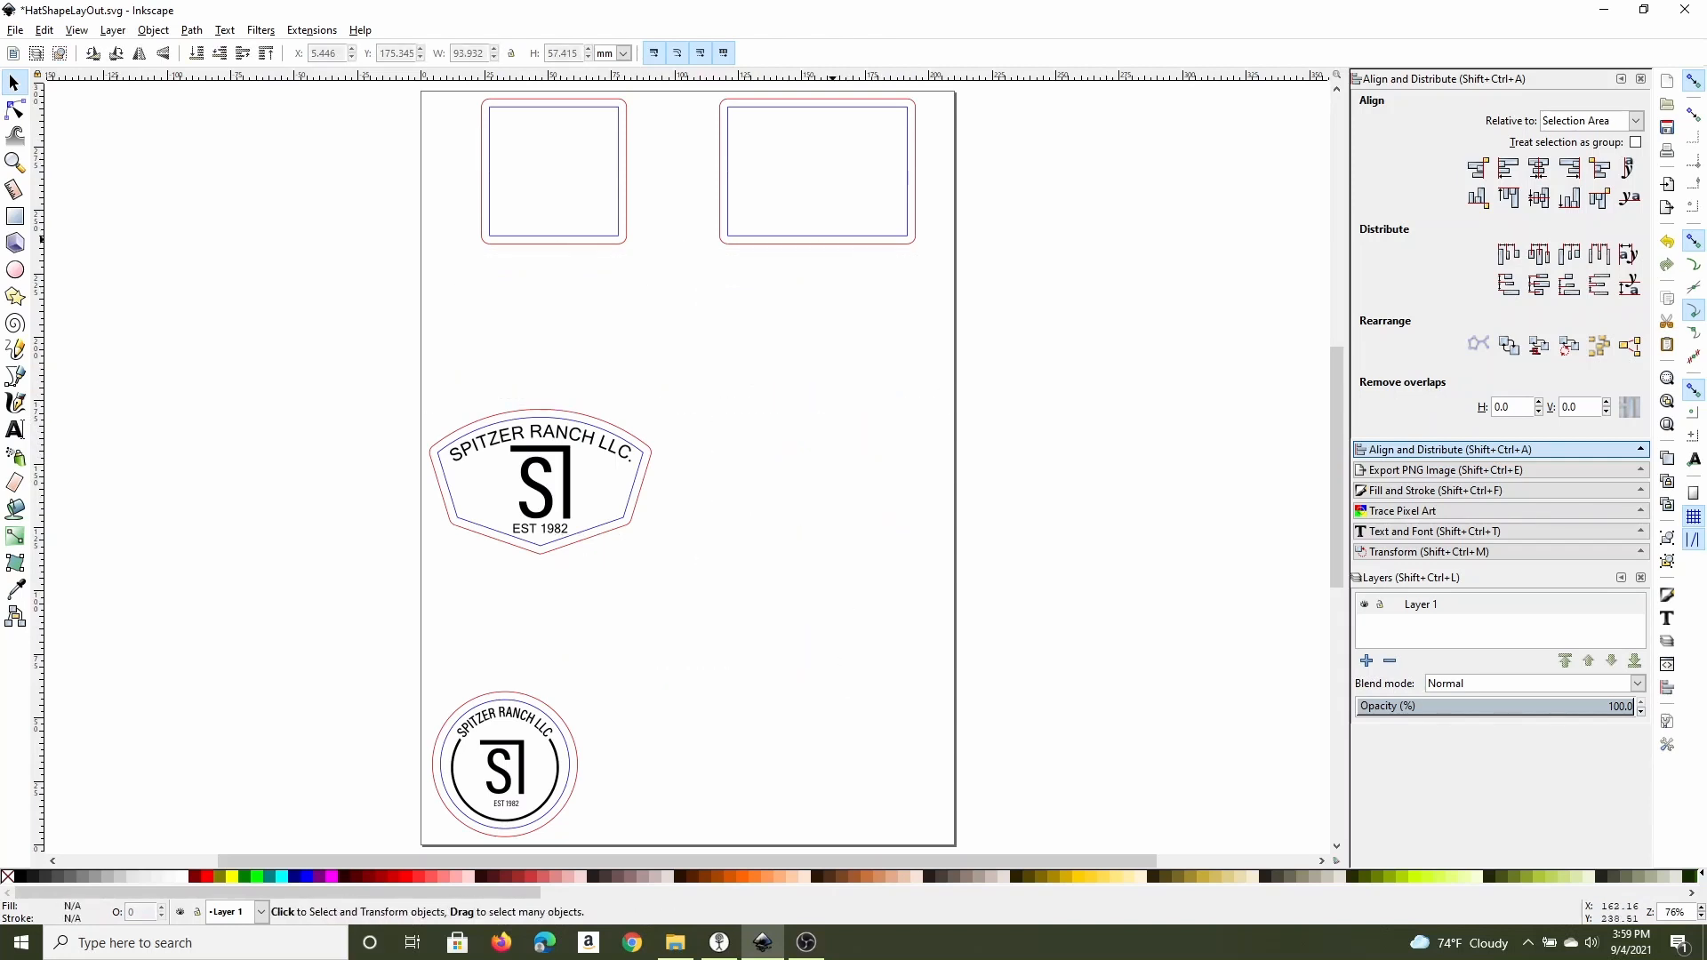
click(834, 241)
key(Delete)
click(613, 243)
key(Delete)
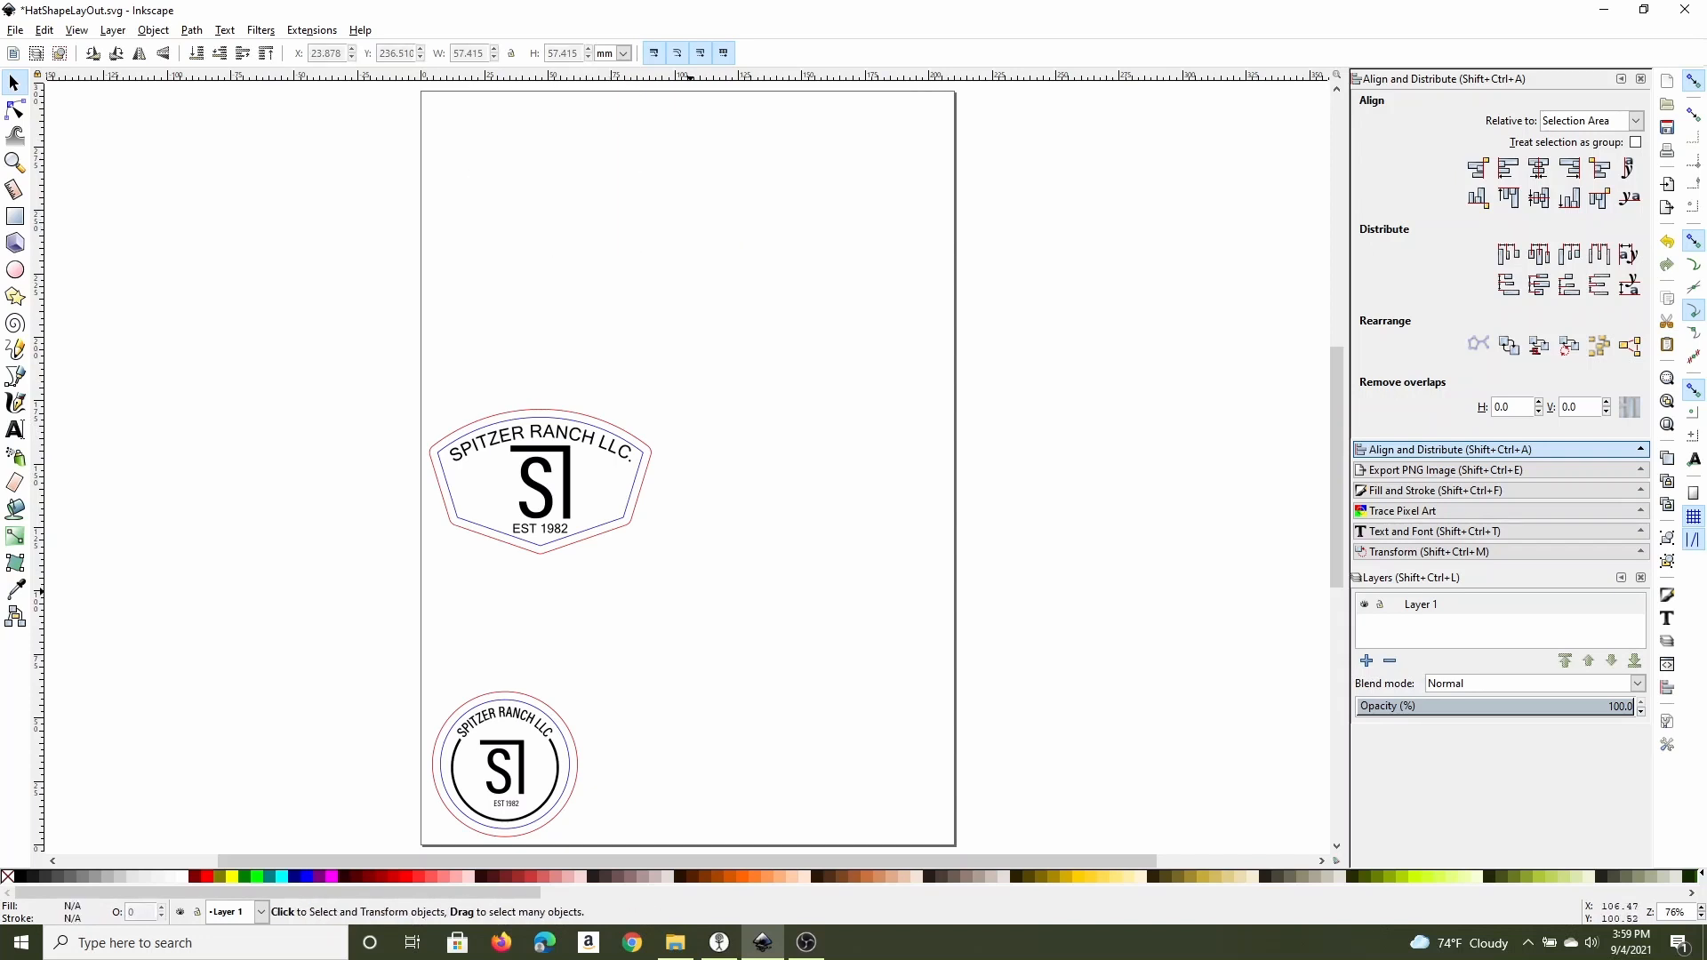
Group the arched patch's outlines, curved text, emblem and EST 1982 text into one object.
drag(694, 587, 415, 379)
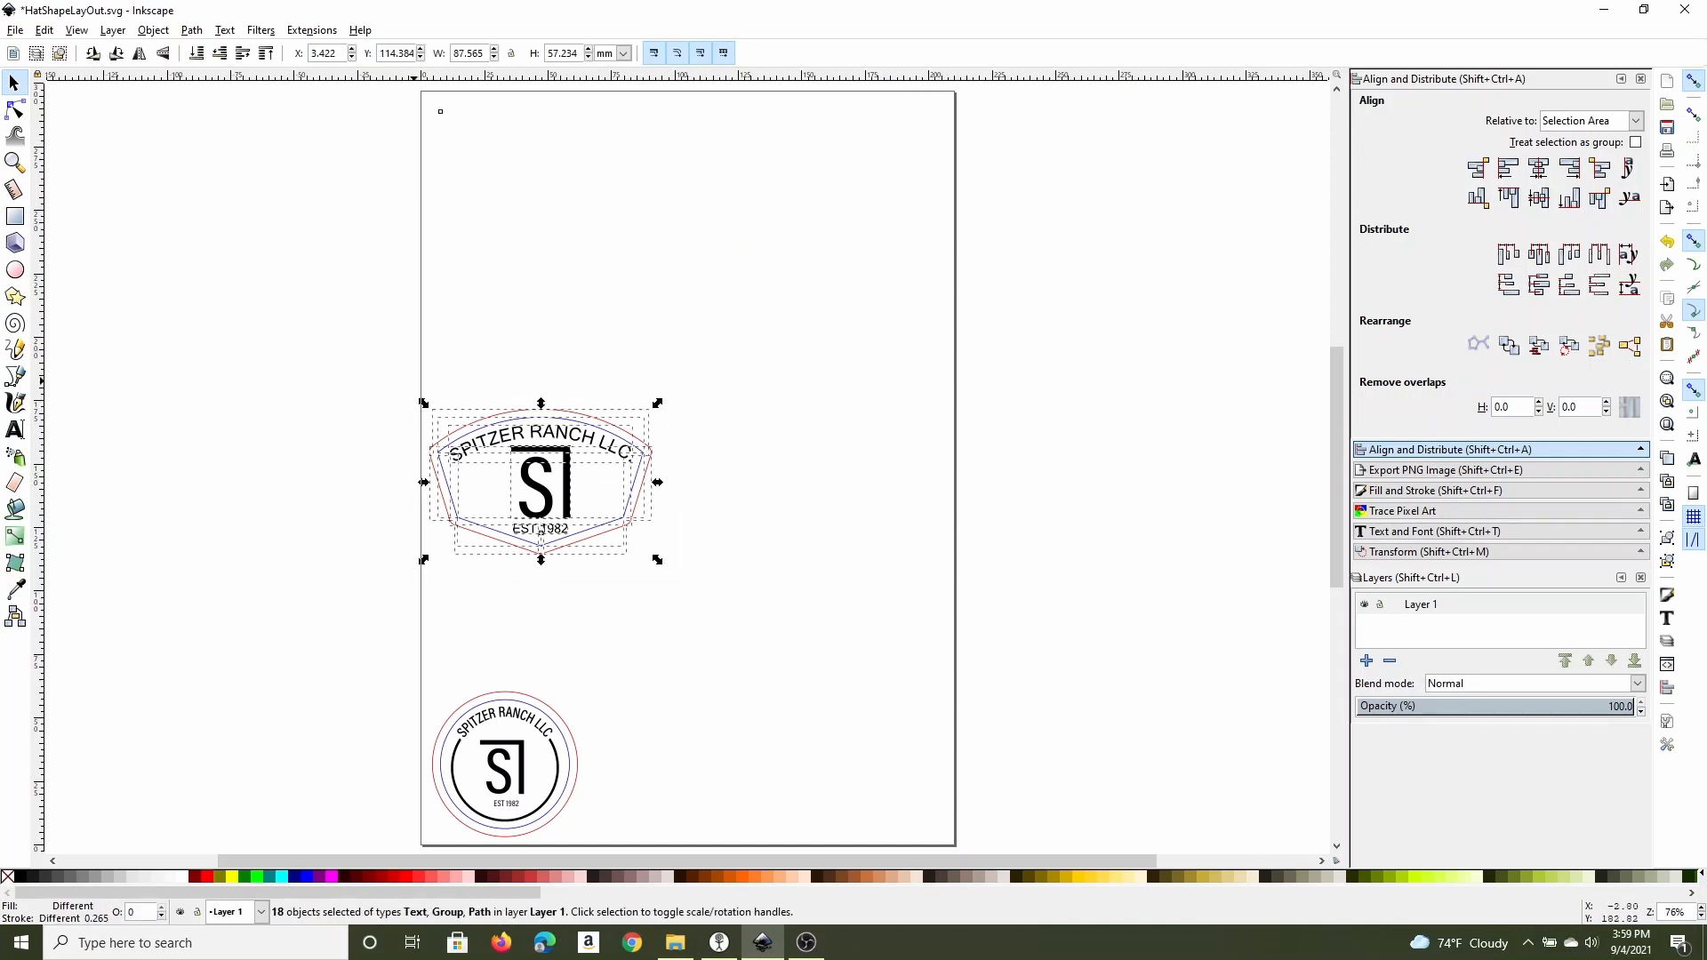
click(153, 31)
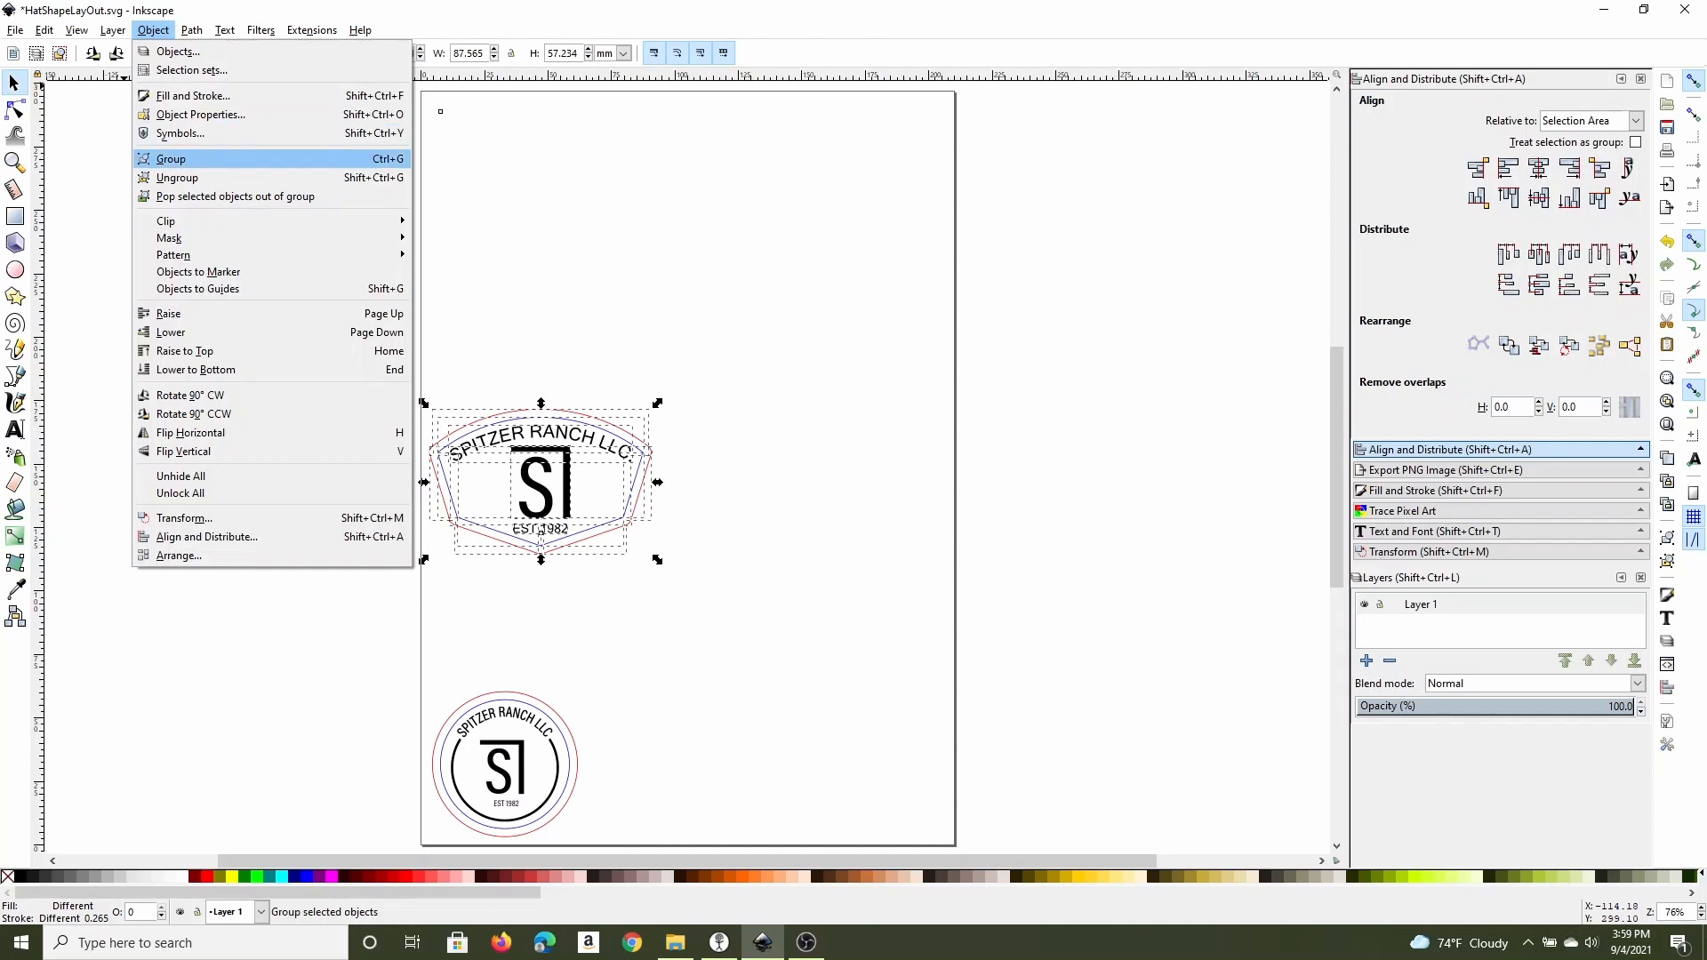
click(170, 159)
click(640, 175)
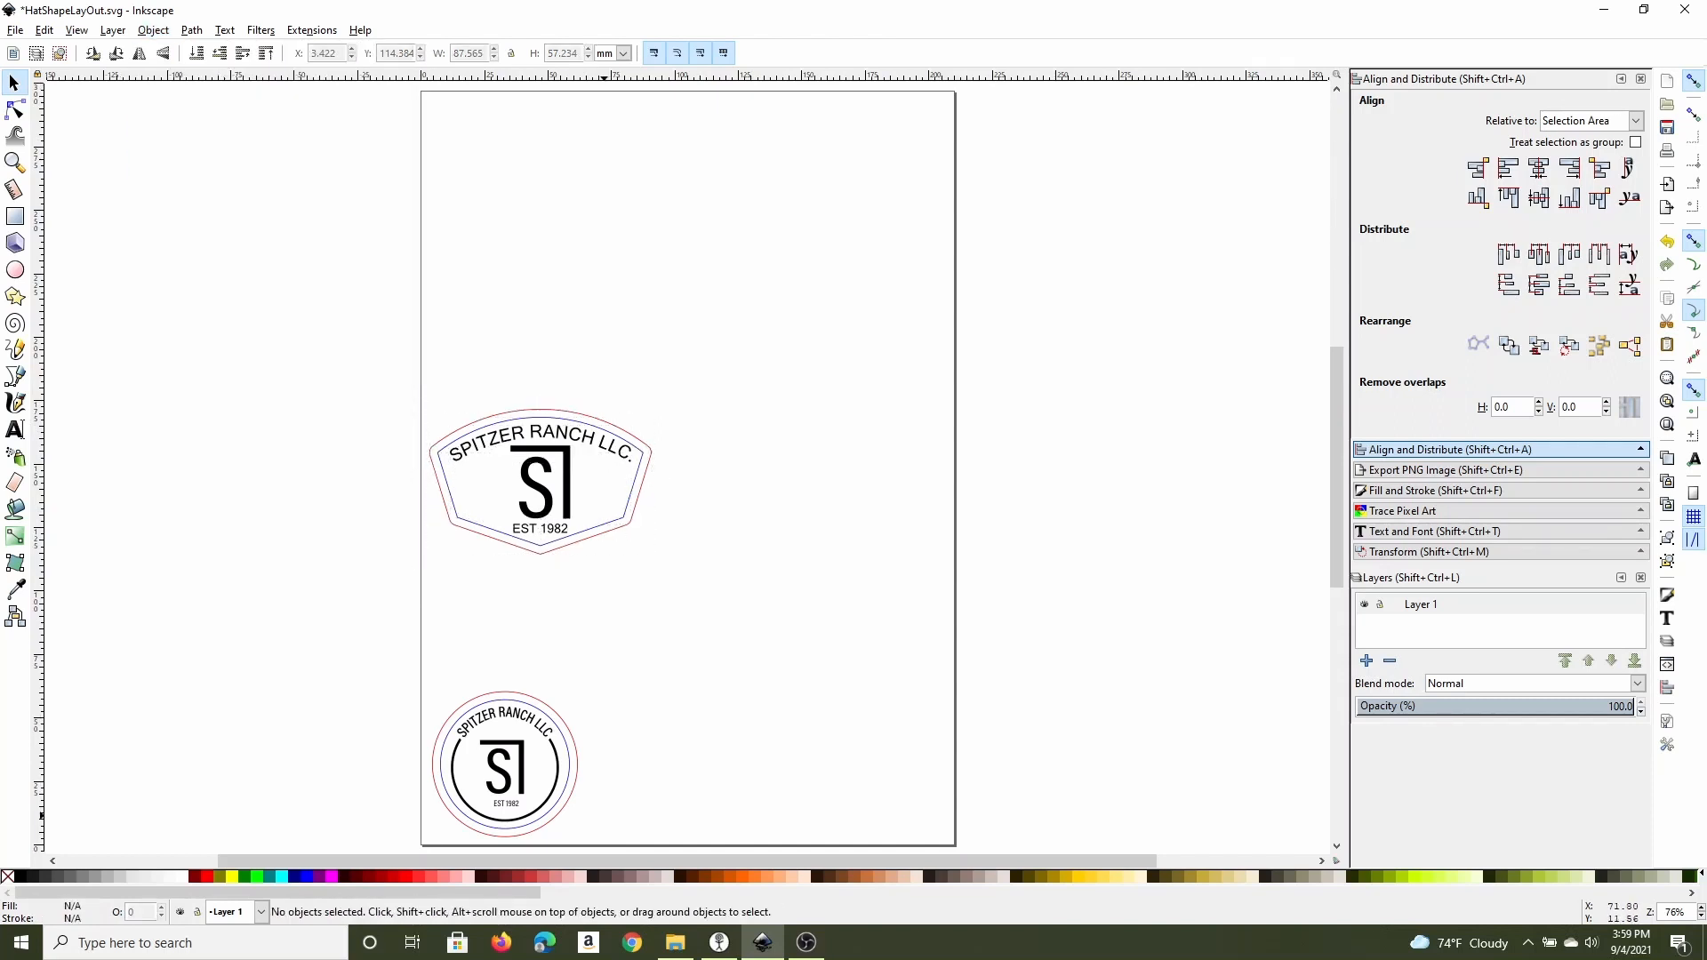
Group the round patch's outlines with the logo inside it into one object.
drag(603, 818, 398, 683)
drag(608, 846, 368, 653)
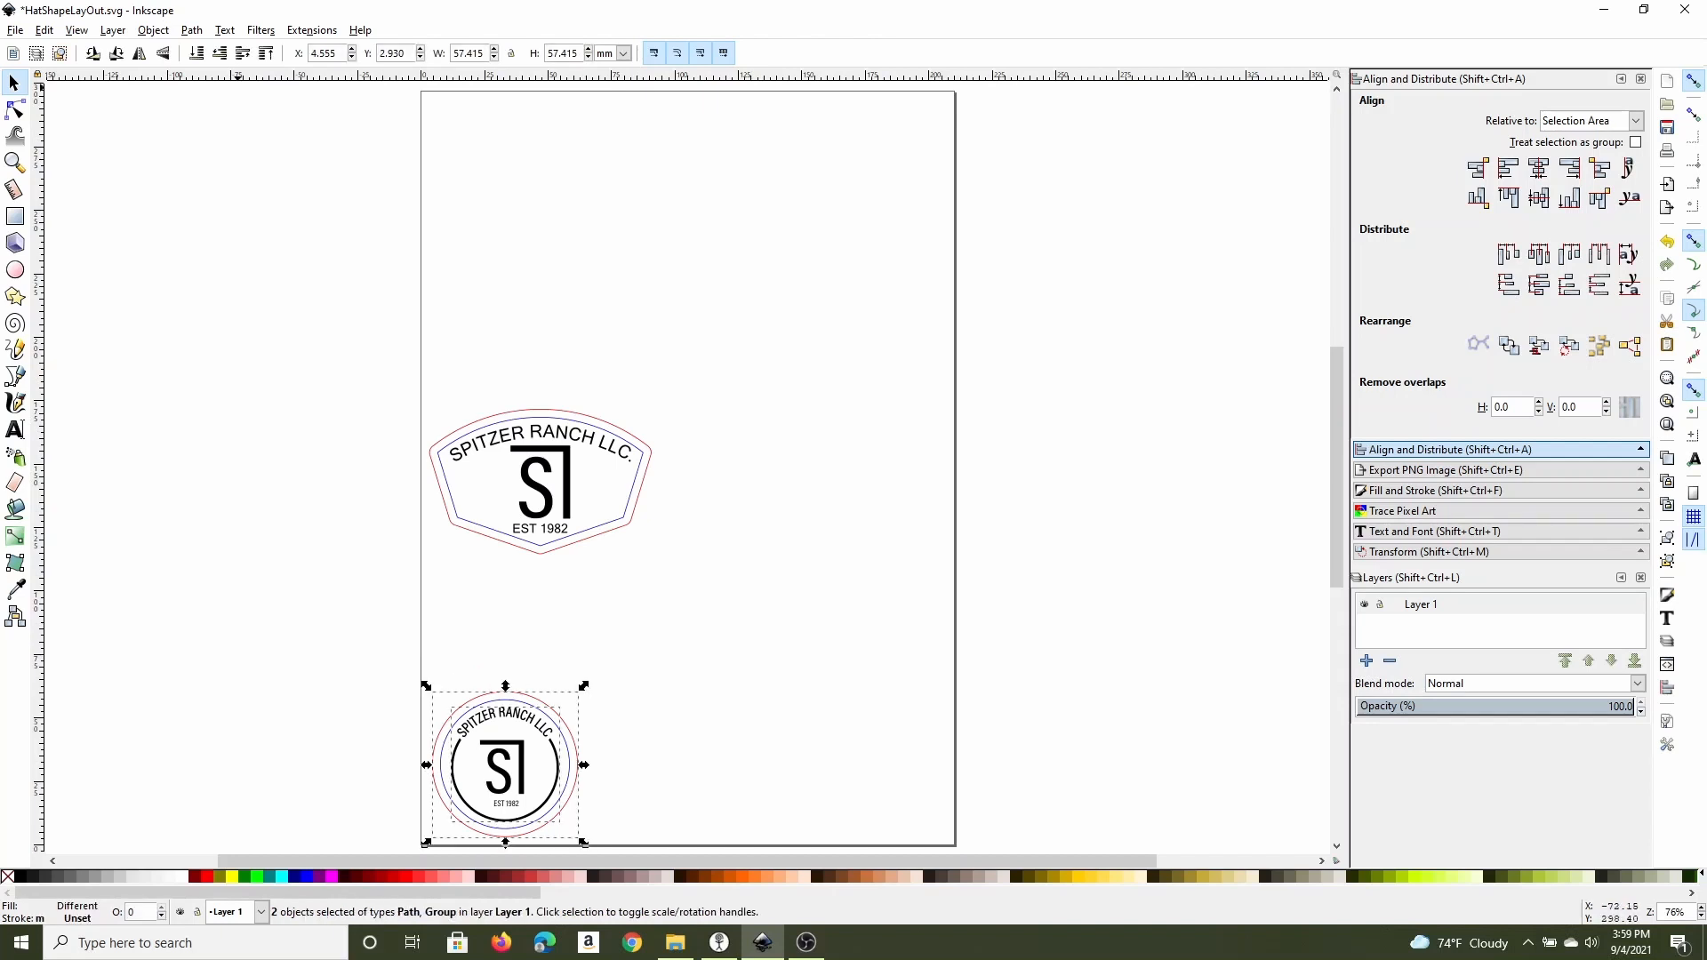
click(153, 30)
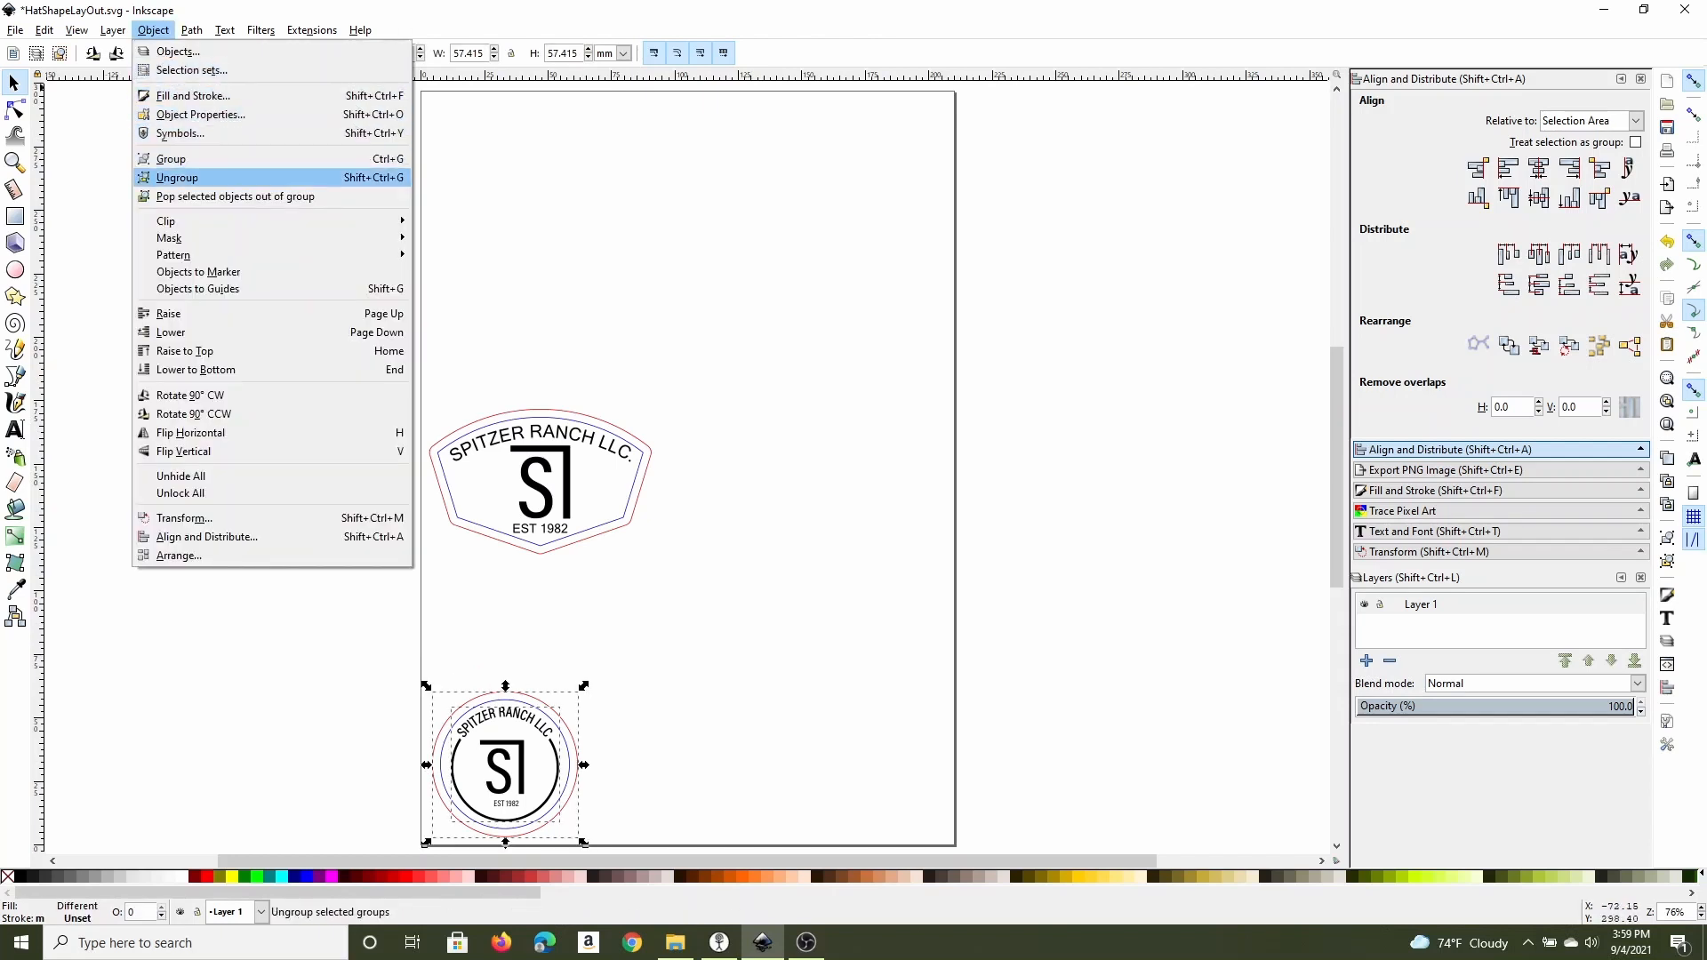
click(171, 158)
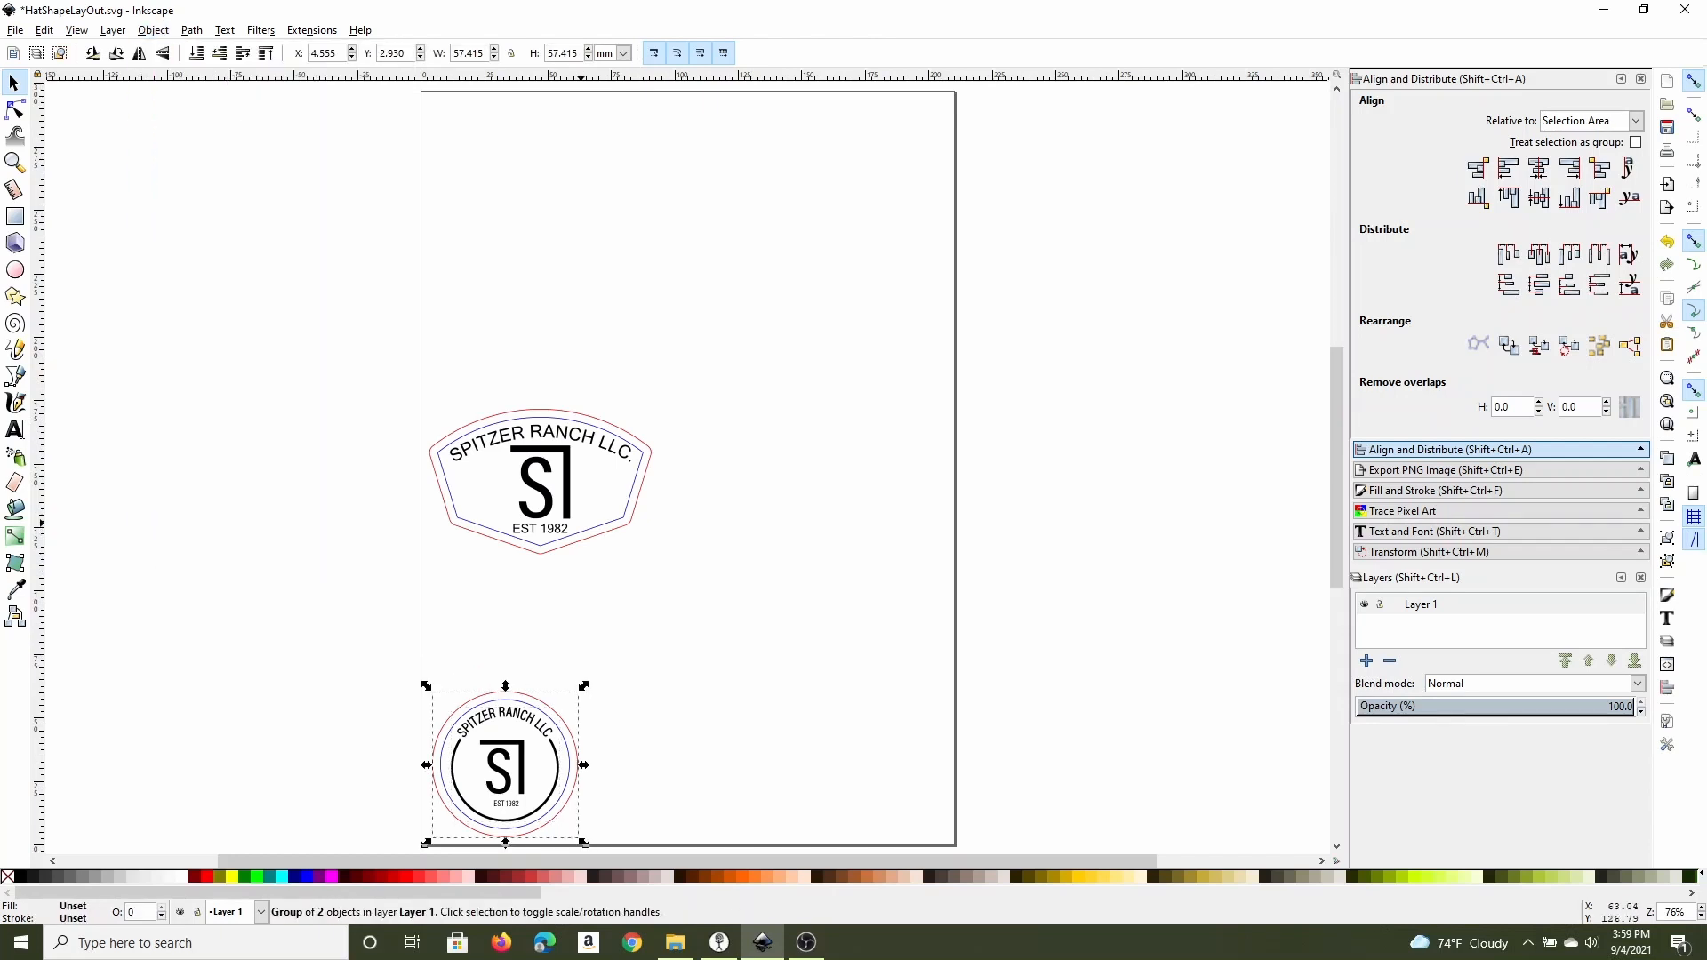
Move the arched patch group down beside the round patch, to about X 72, Y 3 mm.
click(541, 485)
drag(541, 484, 716, 769)
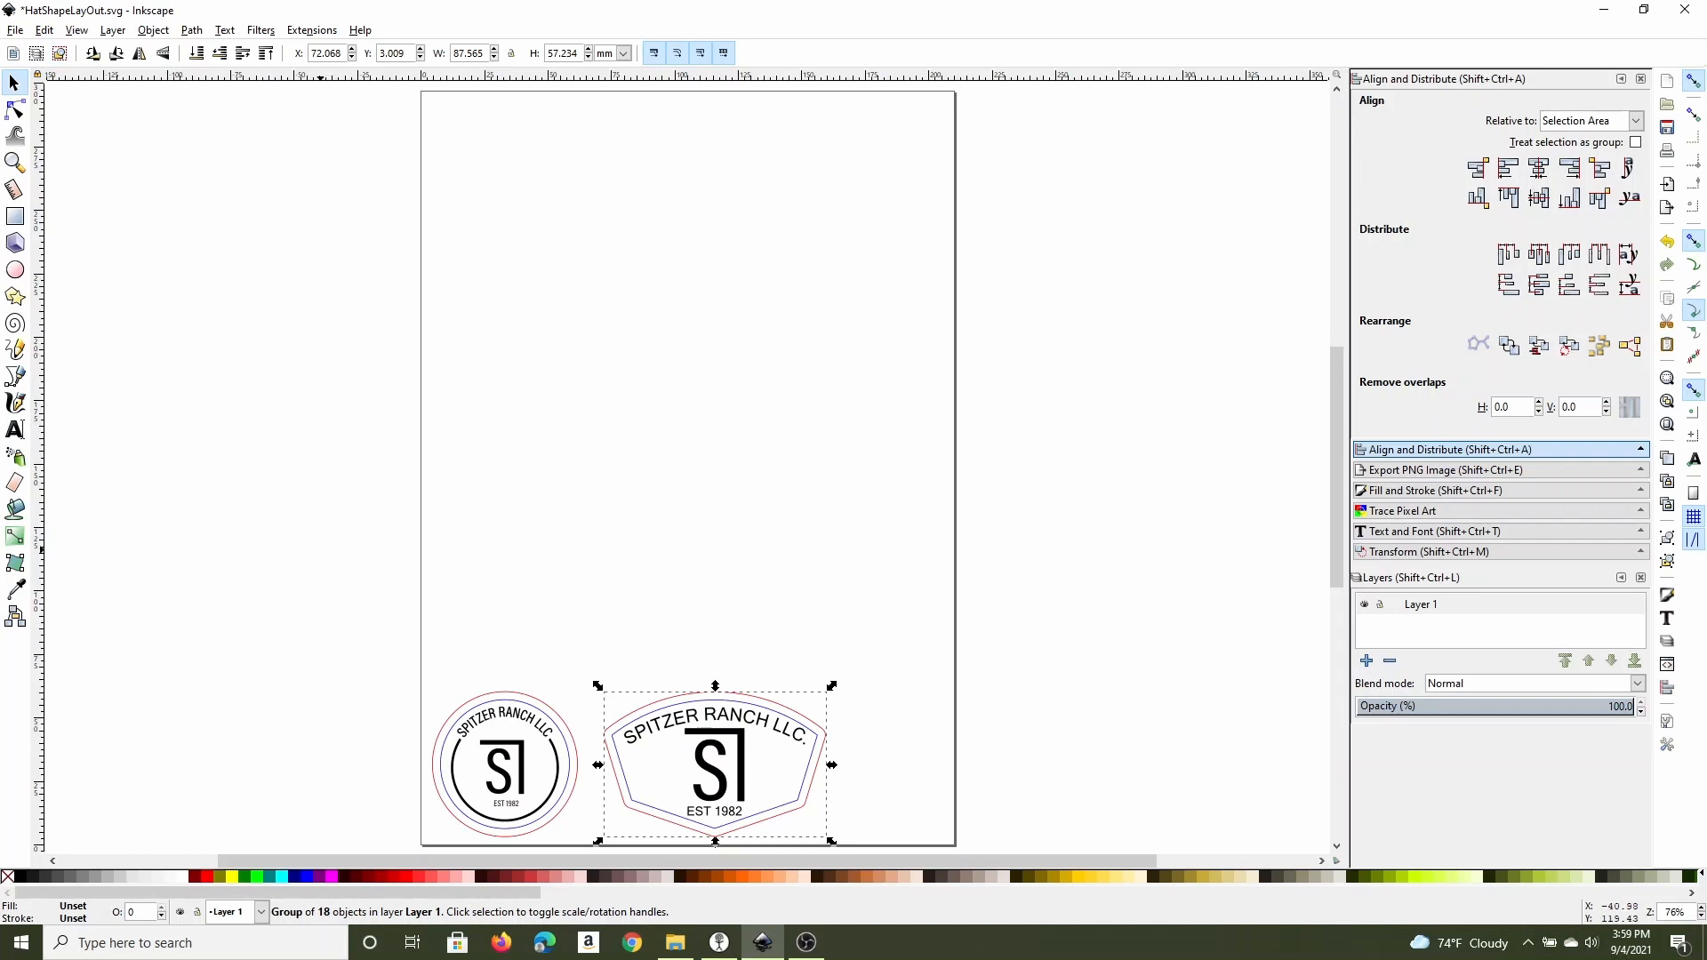
Resize the page to fit the arched patch group alone.
click(44, 29)
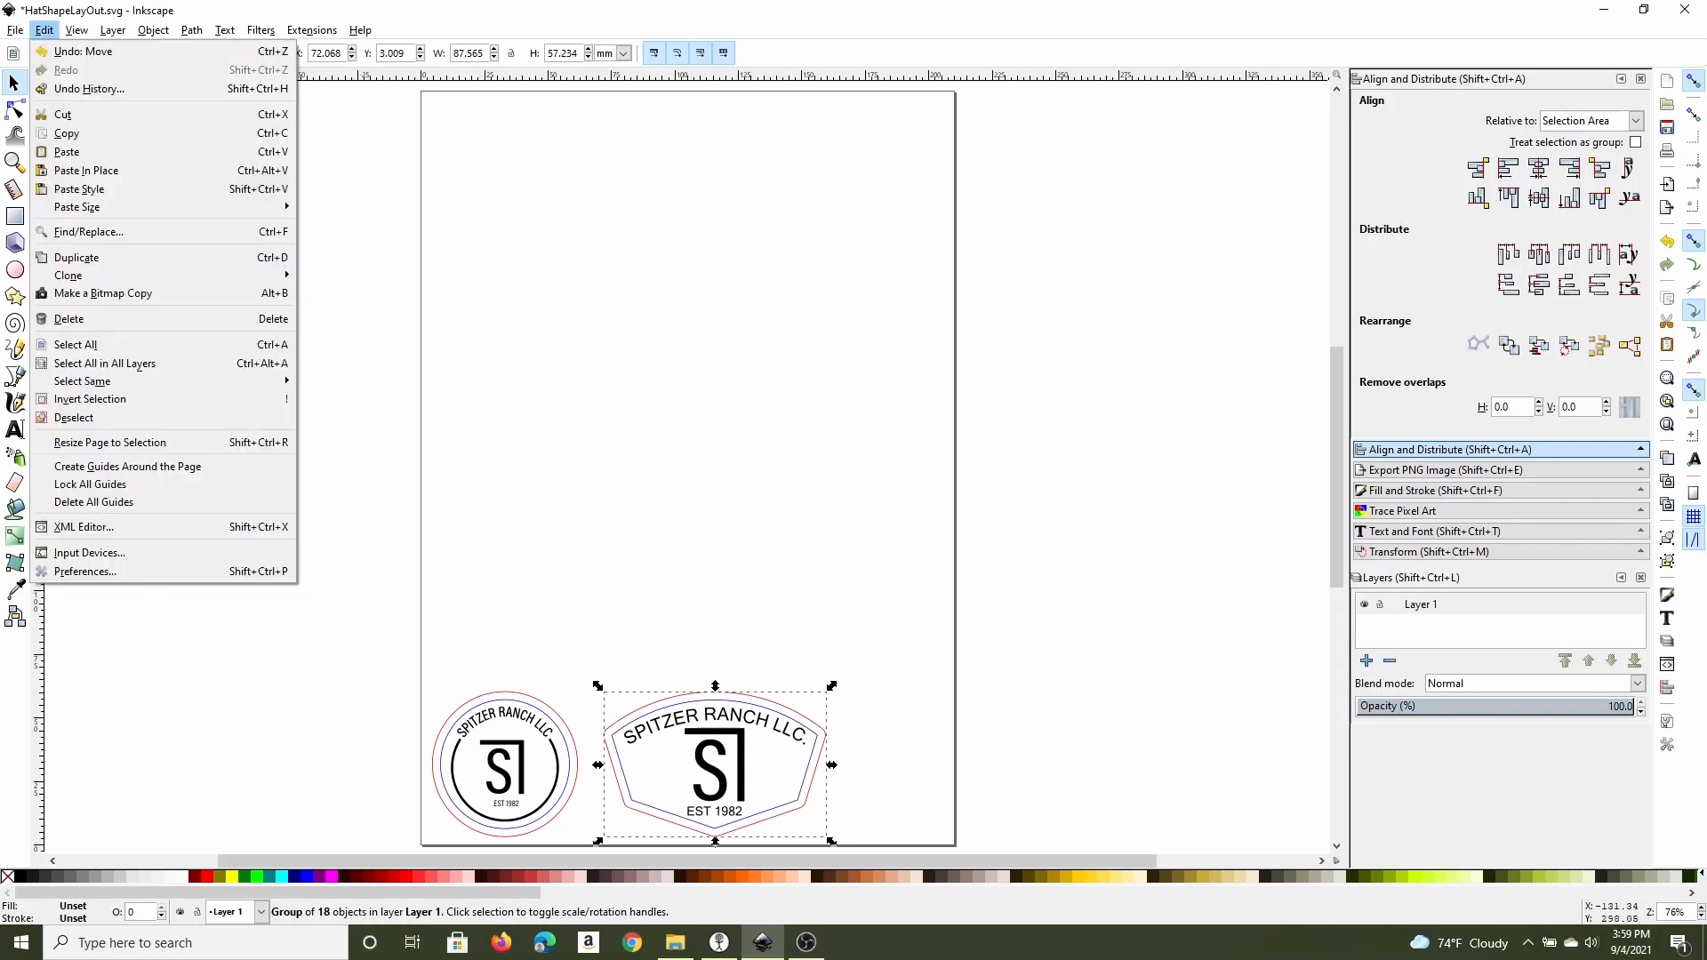
click(177, 444)
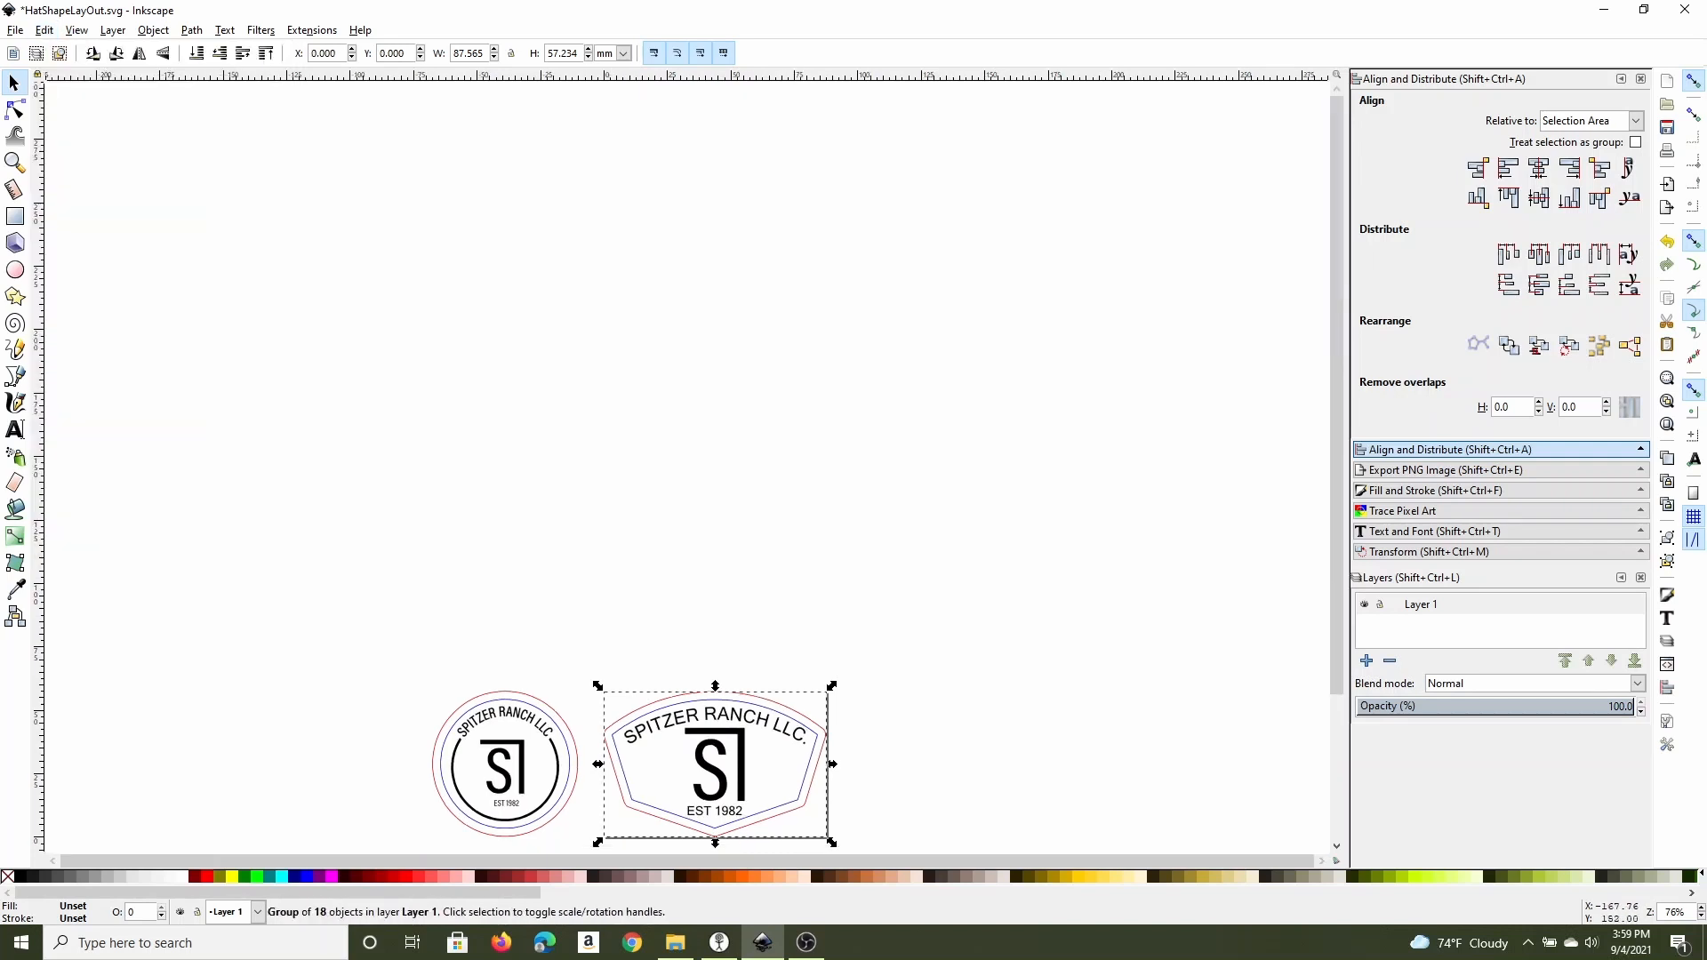
Resize the page to fit both the round and arched patch groups together.
scroll(321, 640, down, 7)
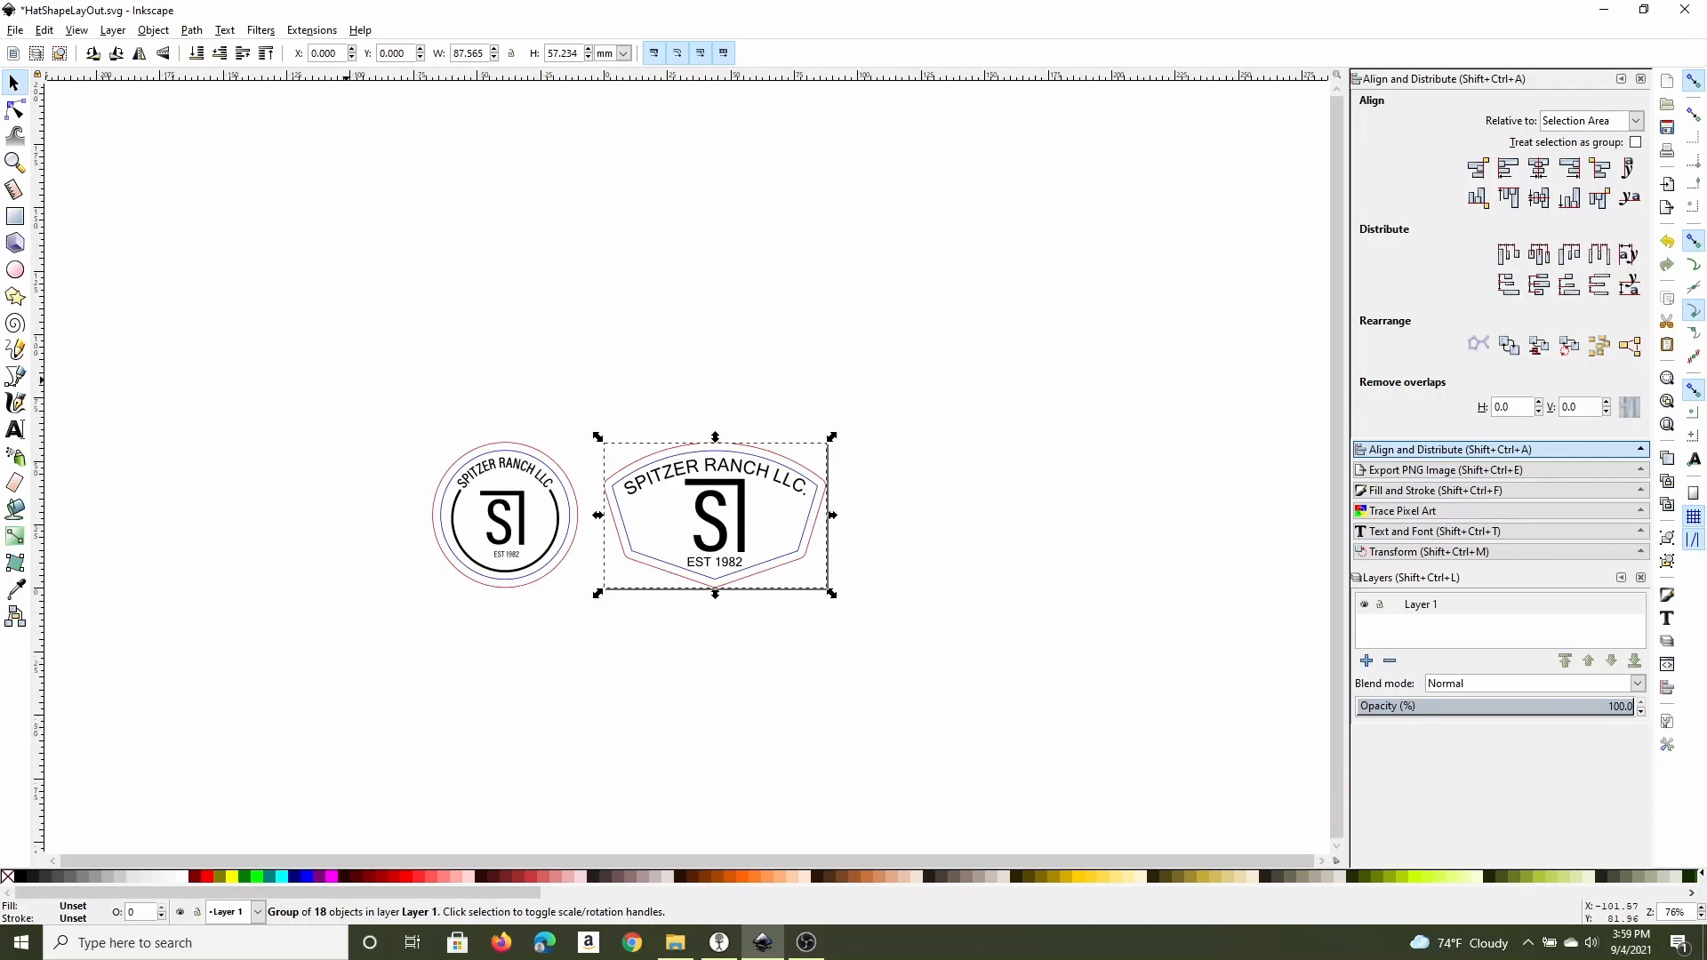
click(15, 163)
drag(381, 365, 875, 659)
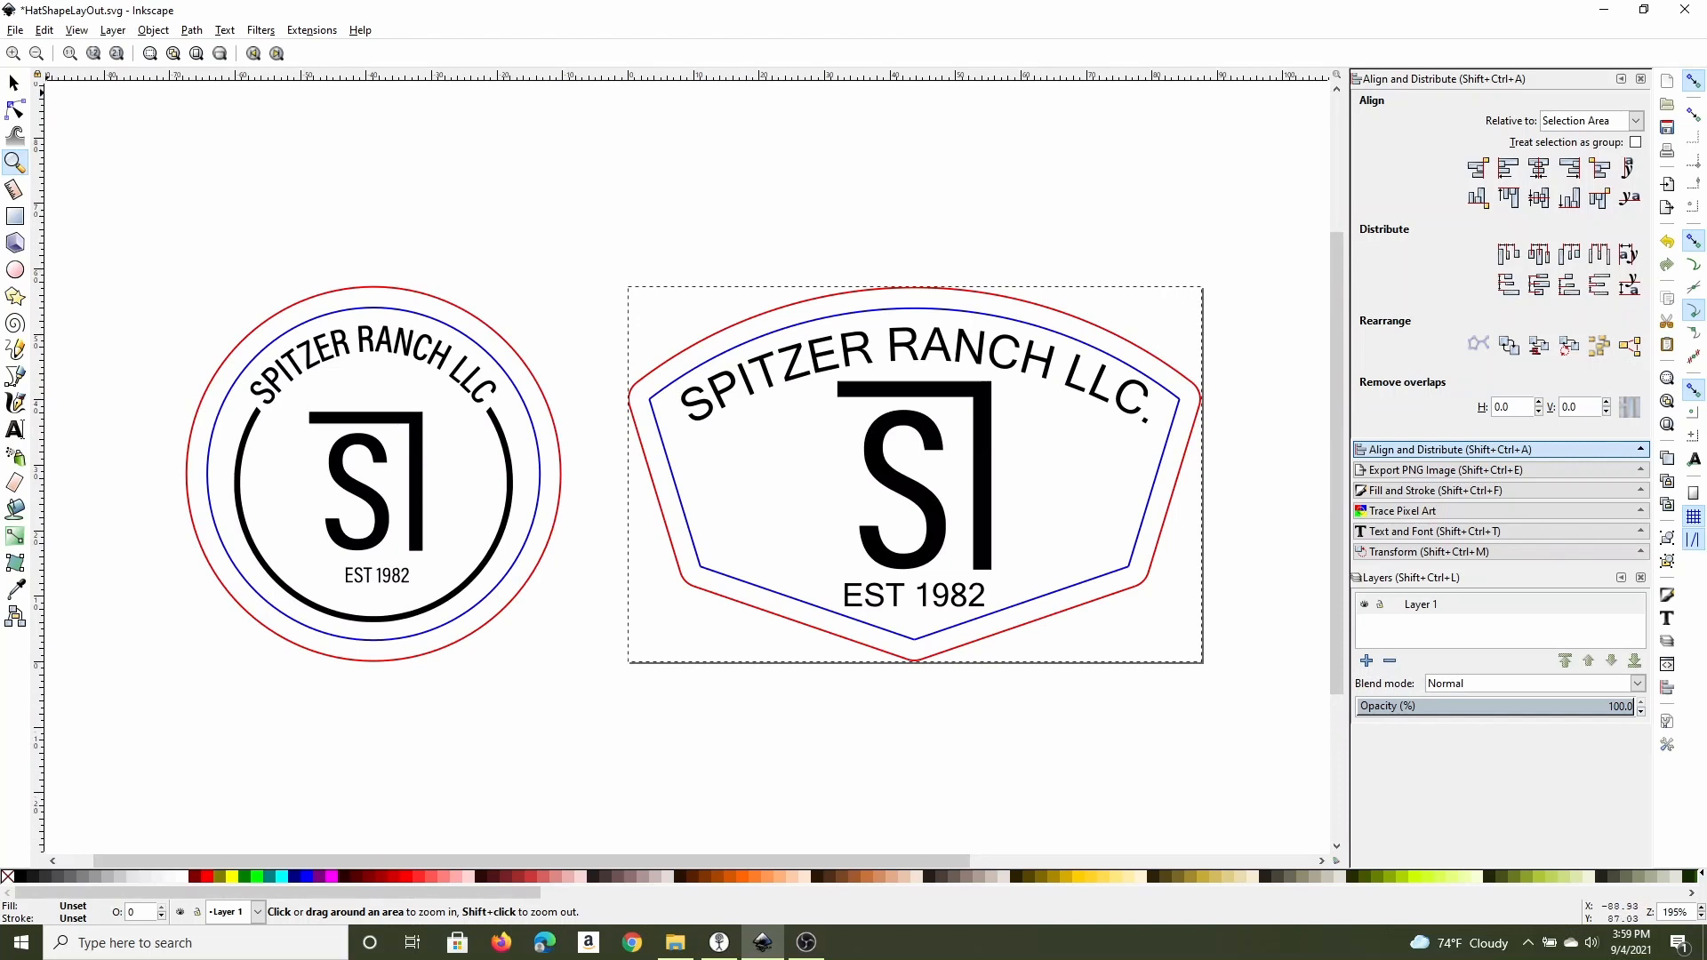
key(s)
drag(1264, 712, 120, 197)
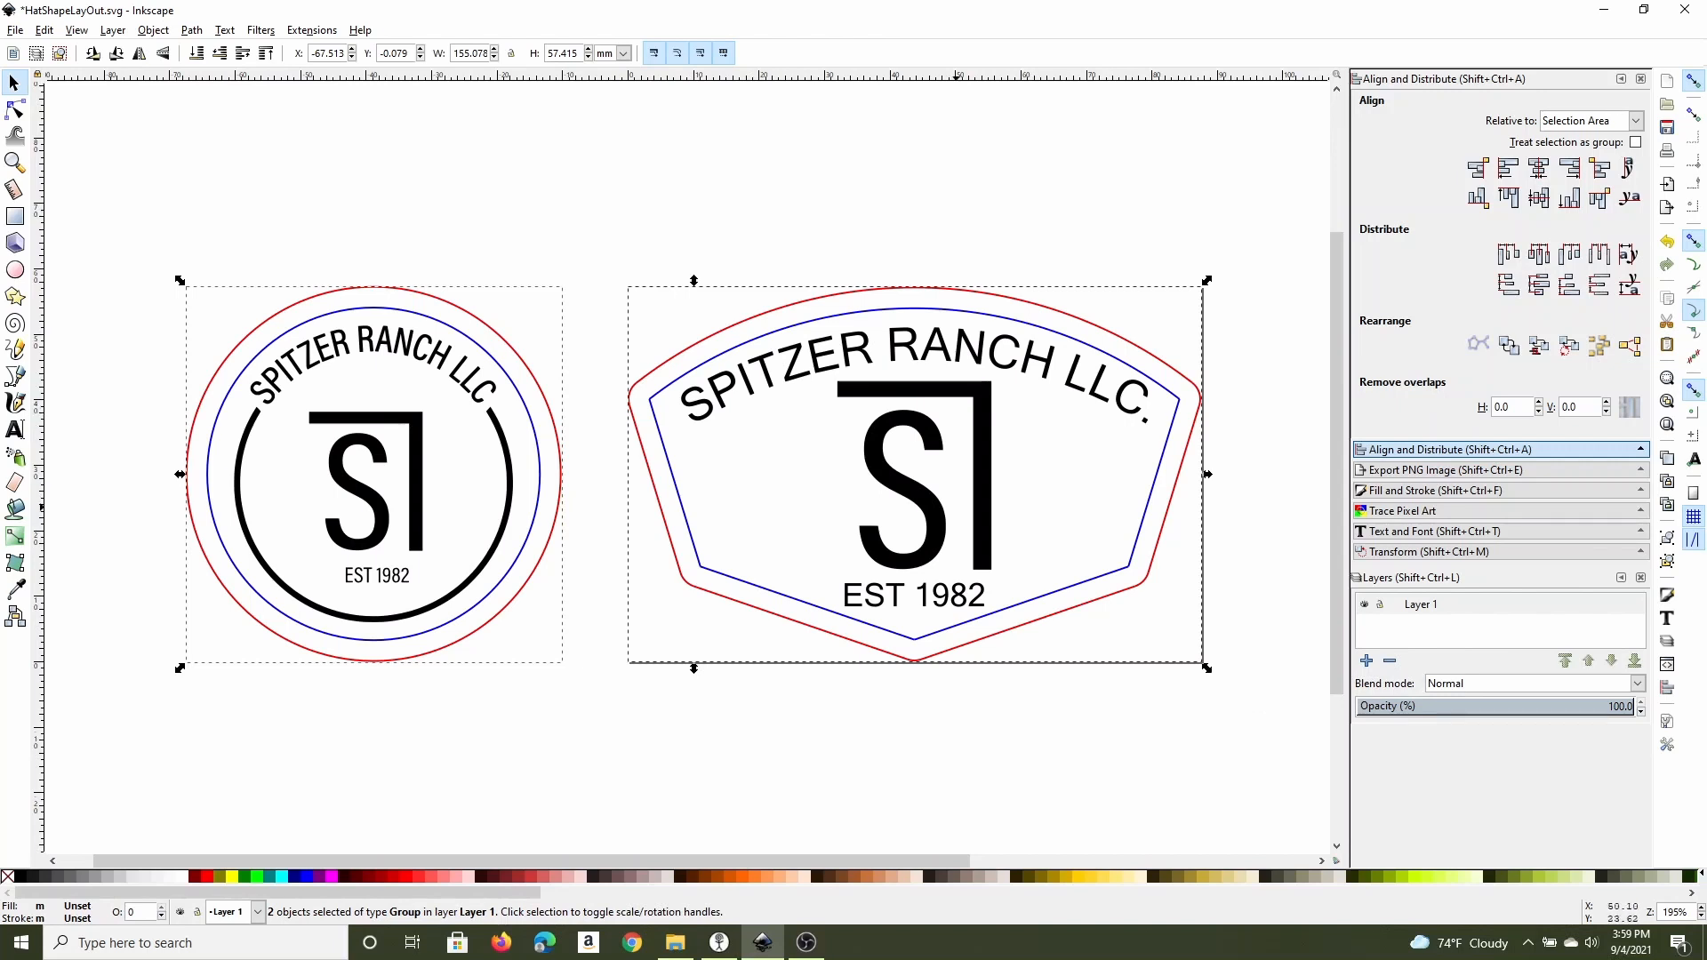
click(43, 30)
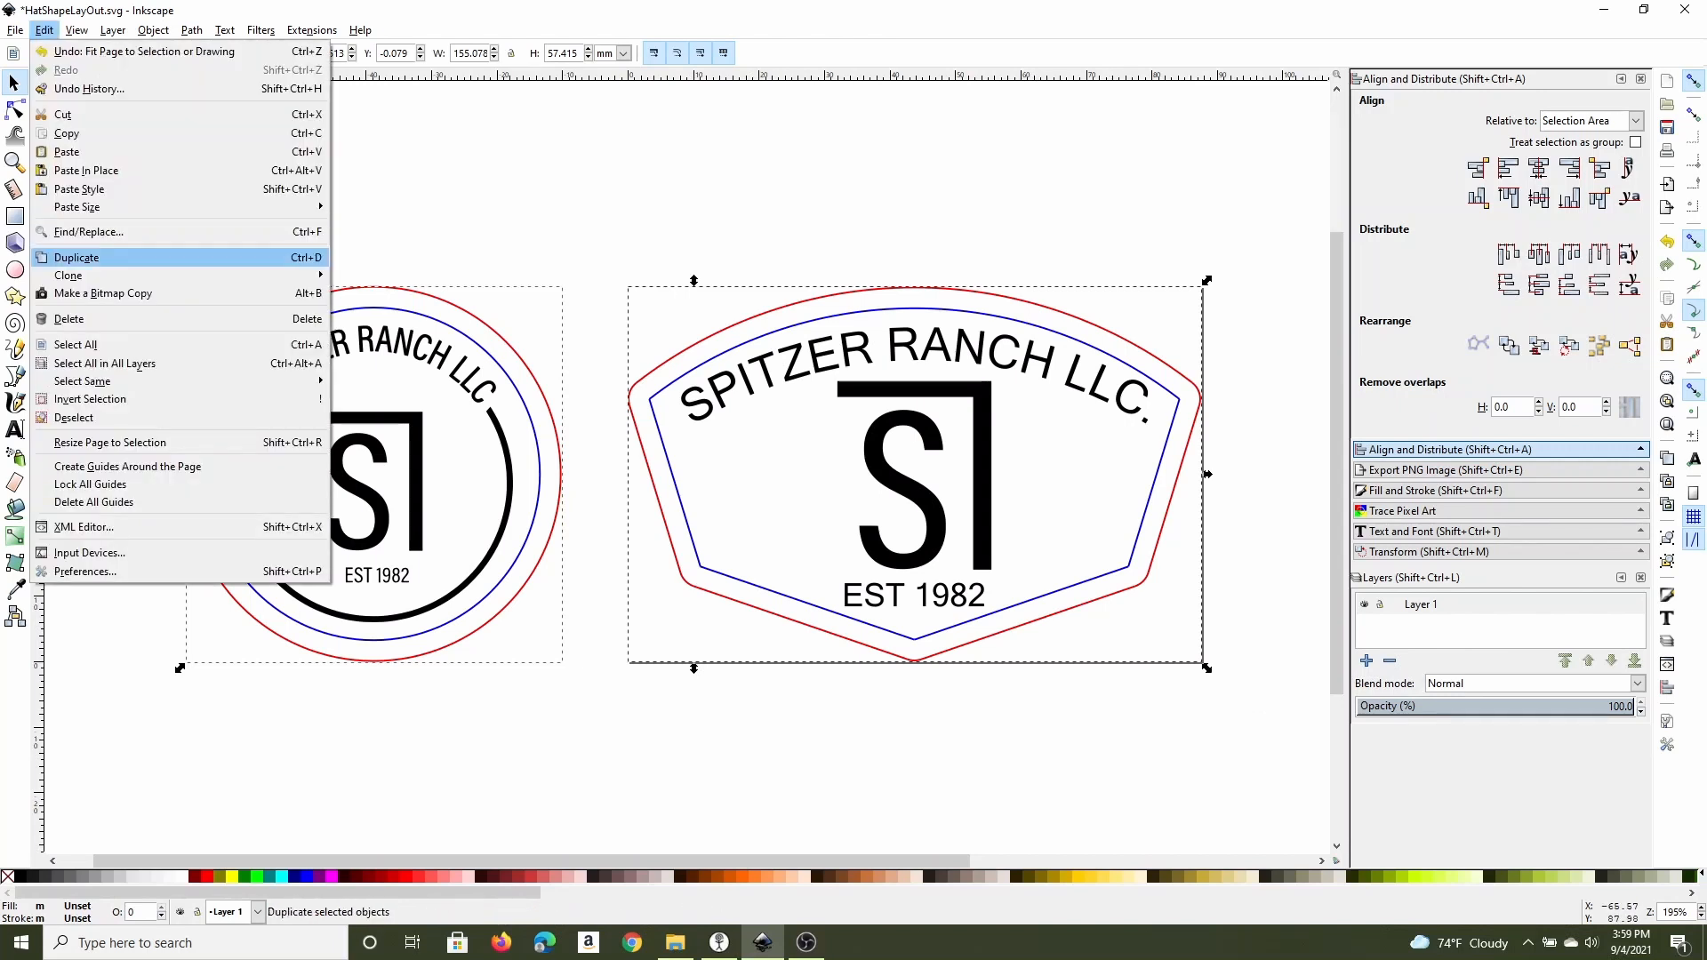
click(166, 442)
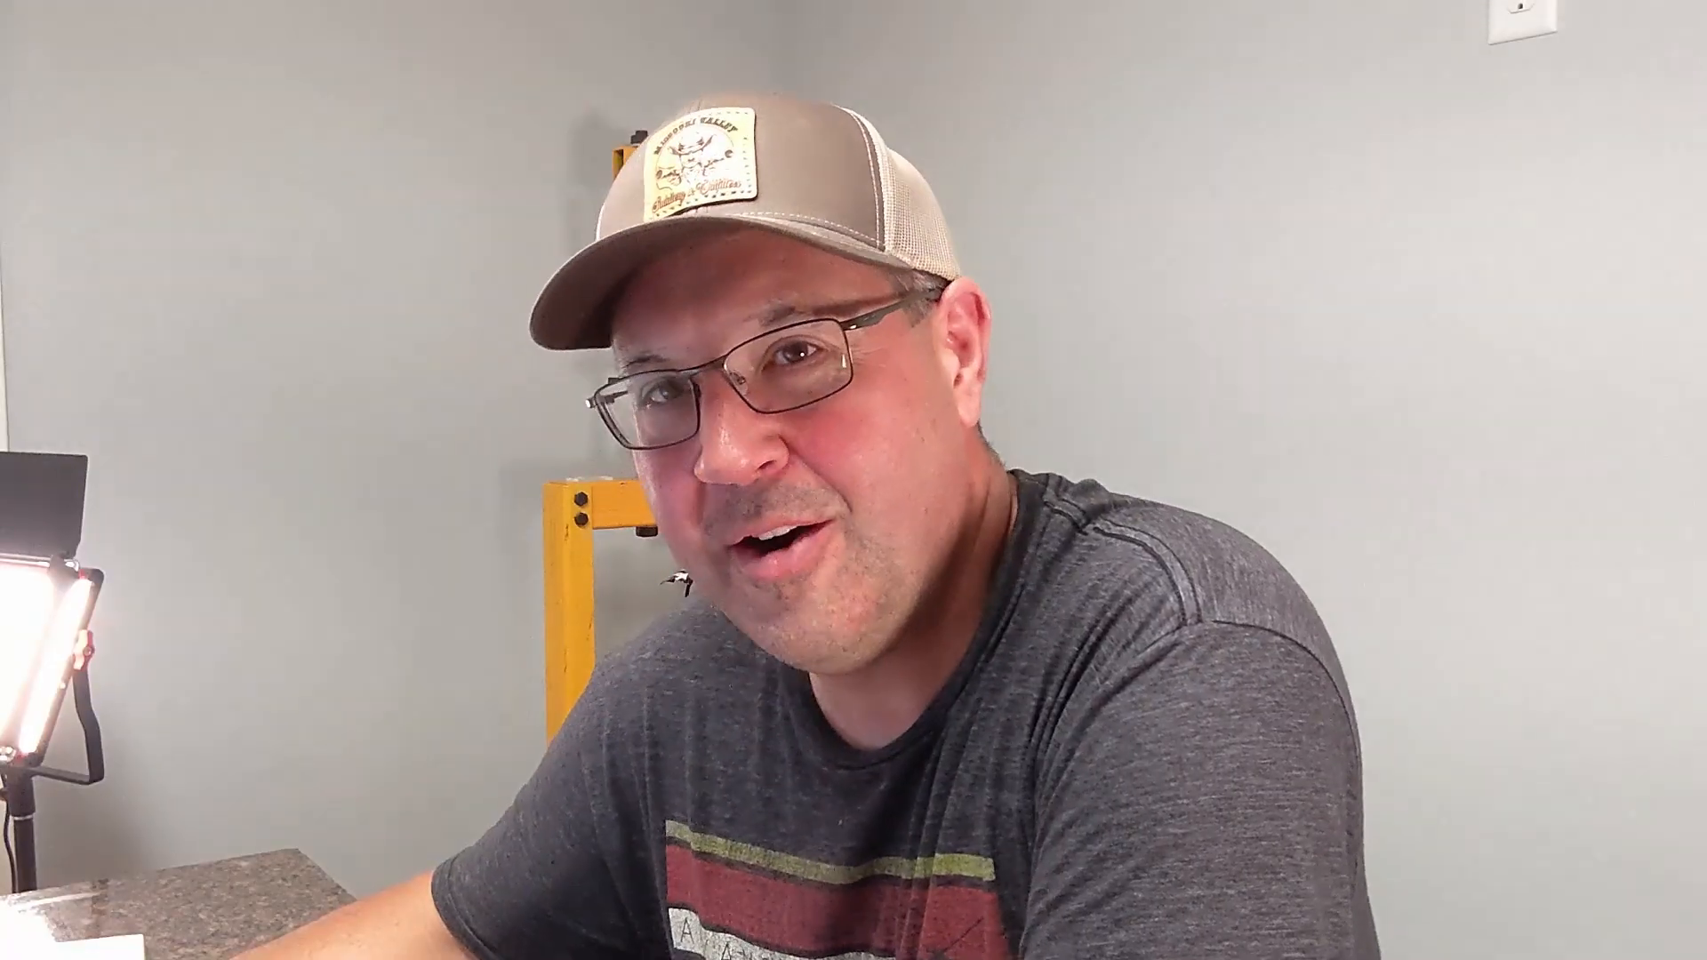